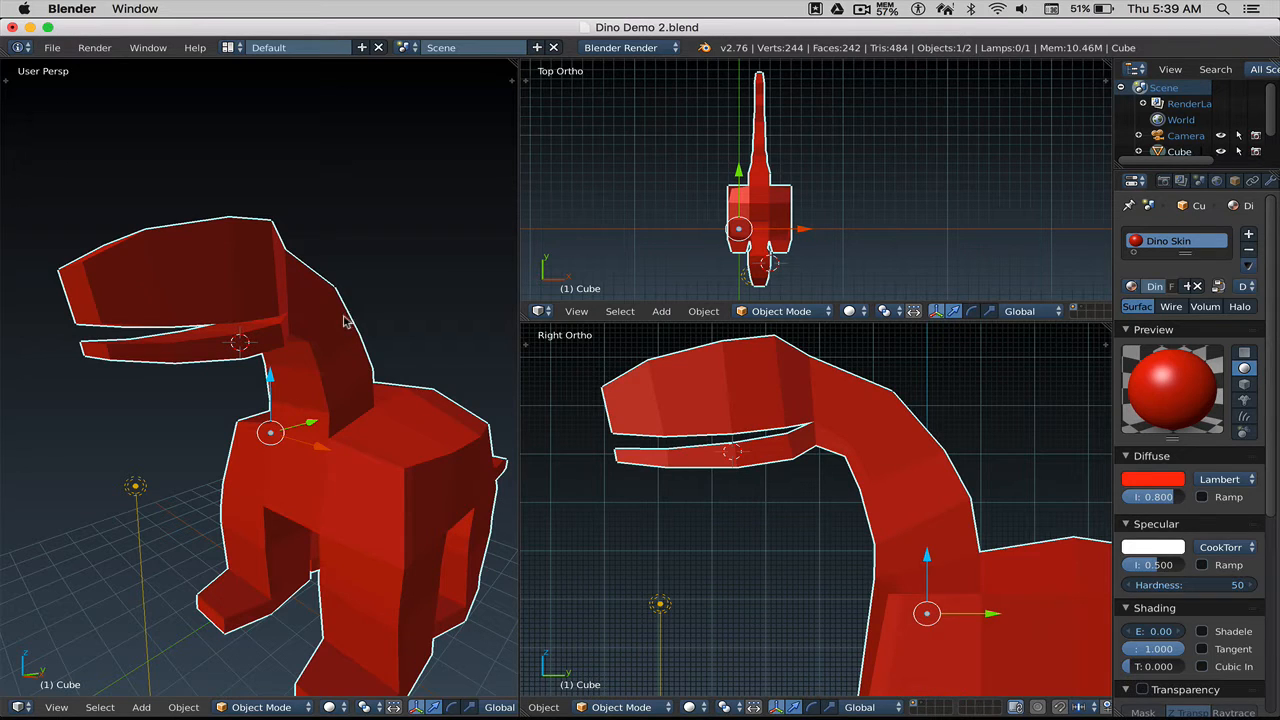
Step: Place the 3D cursor just above the dinosaur's head in the right side view
middle_drag(344, 318, 268, 332)
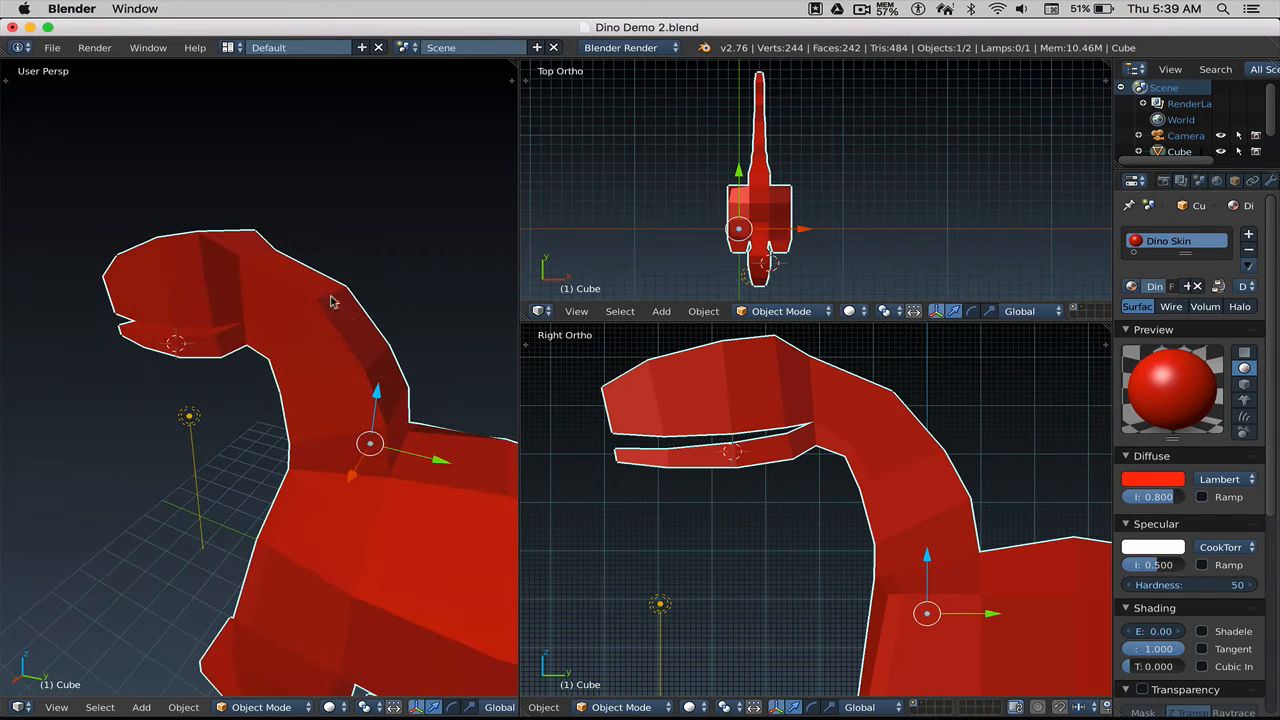
shift+middle_drag(378, 347, 312, 347)
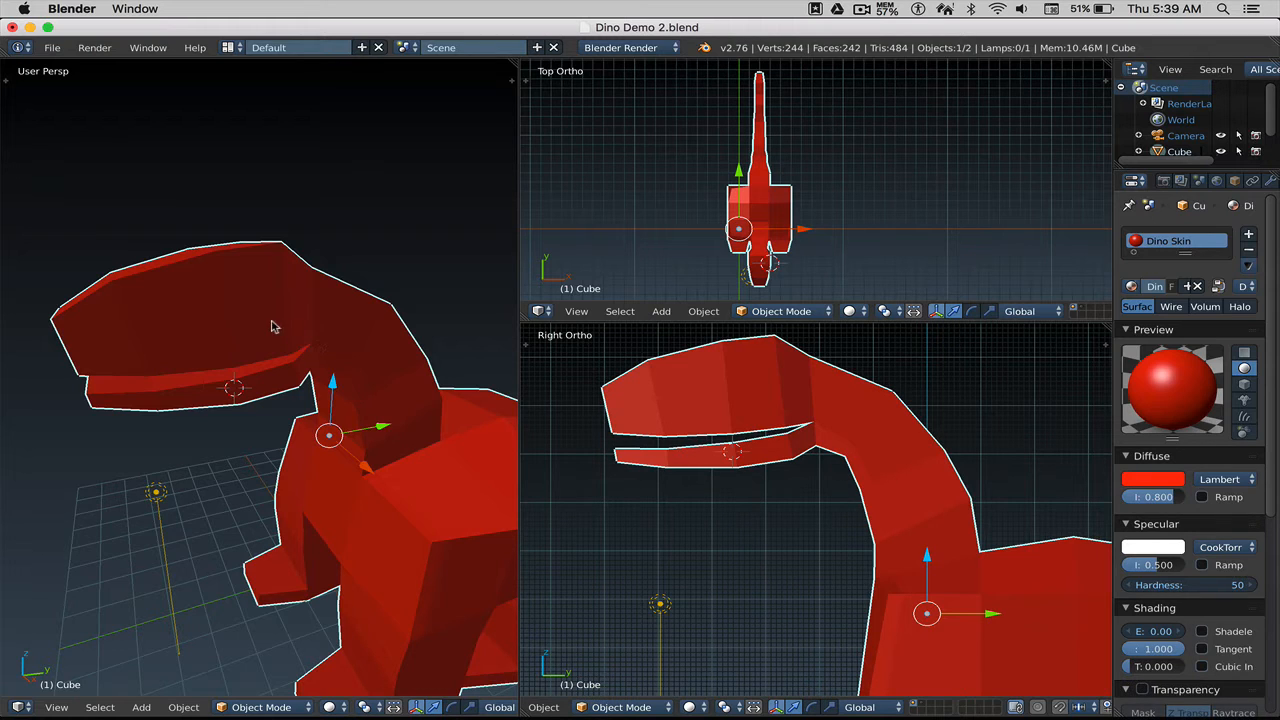
middle_drag(276, 326, 300, 346)
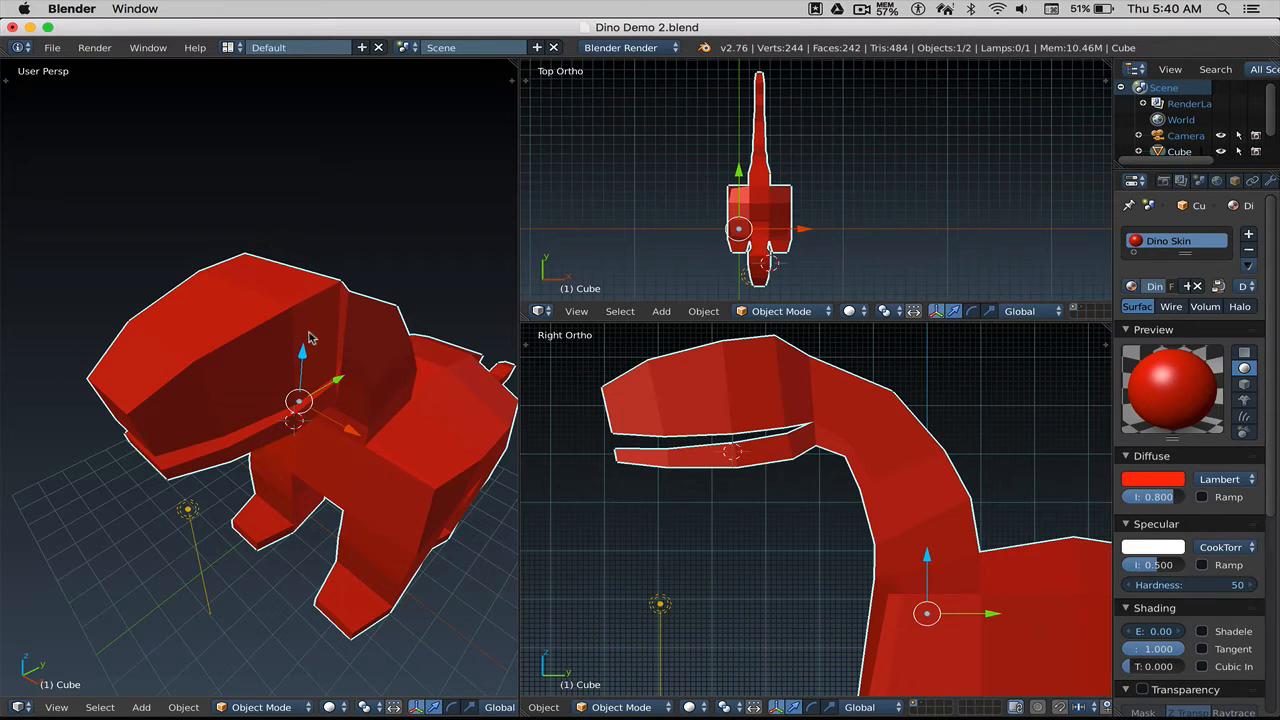
key(shift)
shift+middle_drag(758, 425, 785, 525)
click(741, 394)
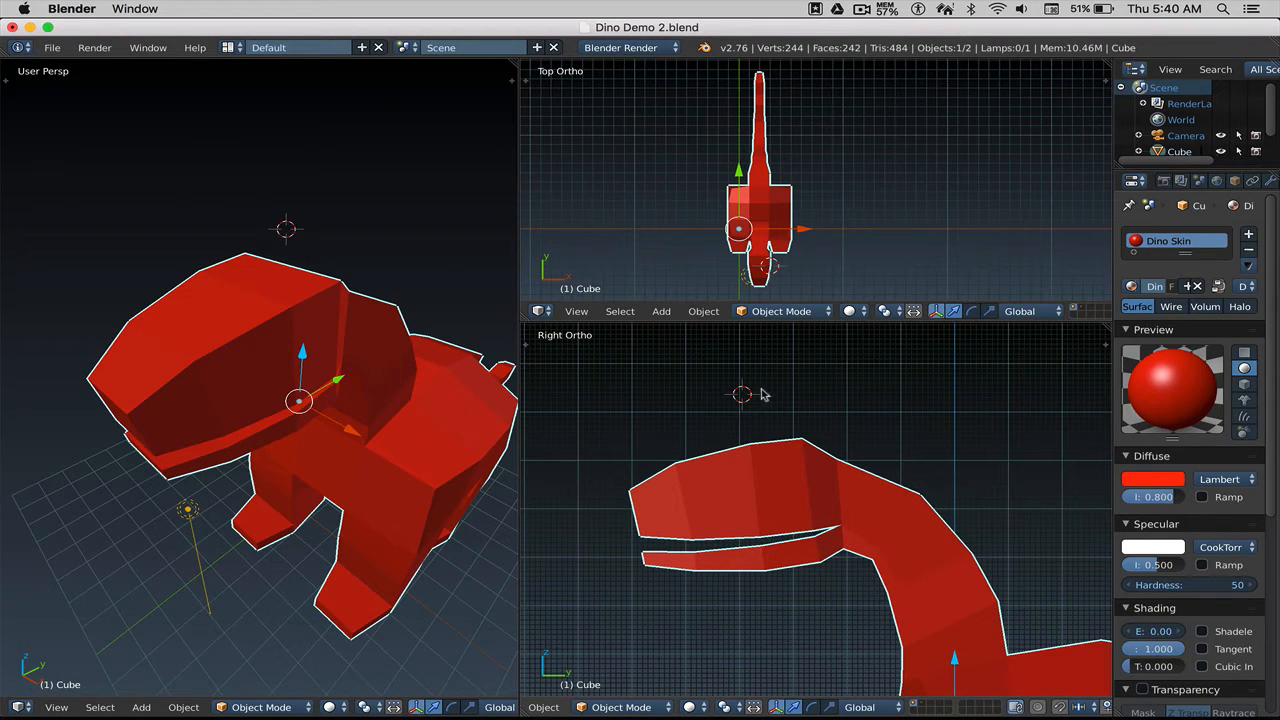
click(764, 409)
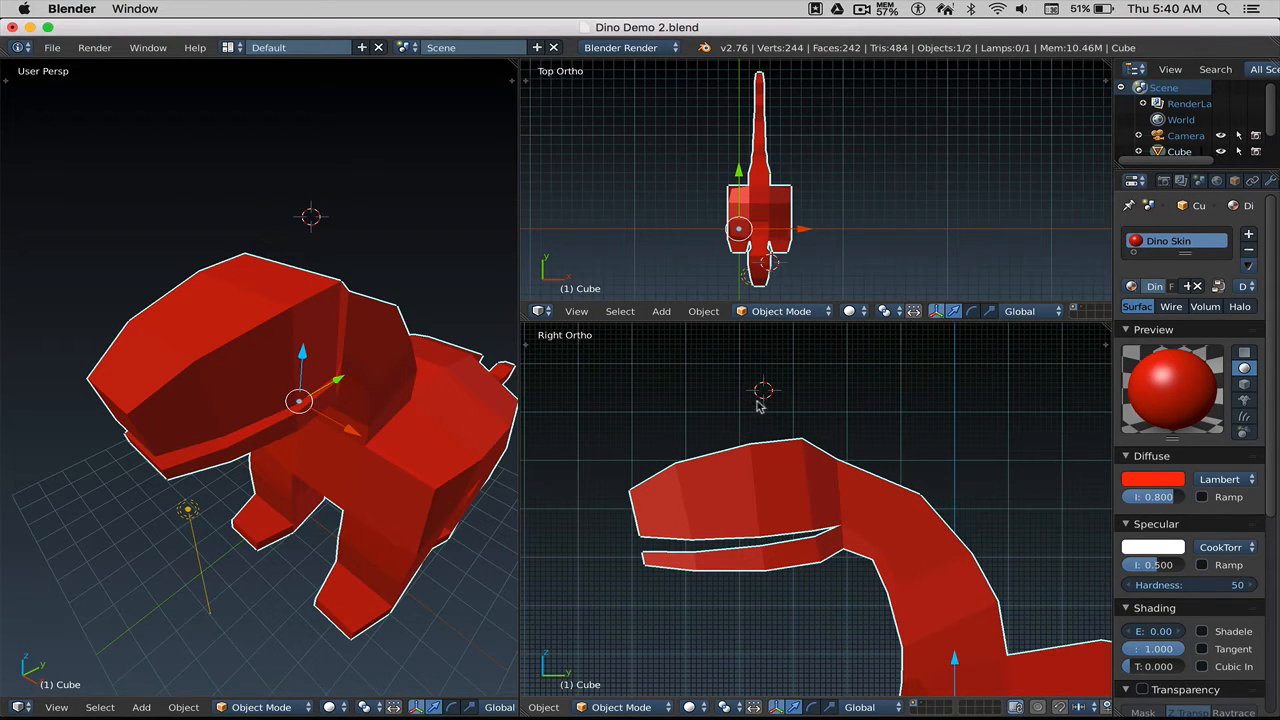
shift+middle_drag(756, 401, 745, 443)
scroll(745, 443, up, 1)
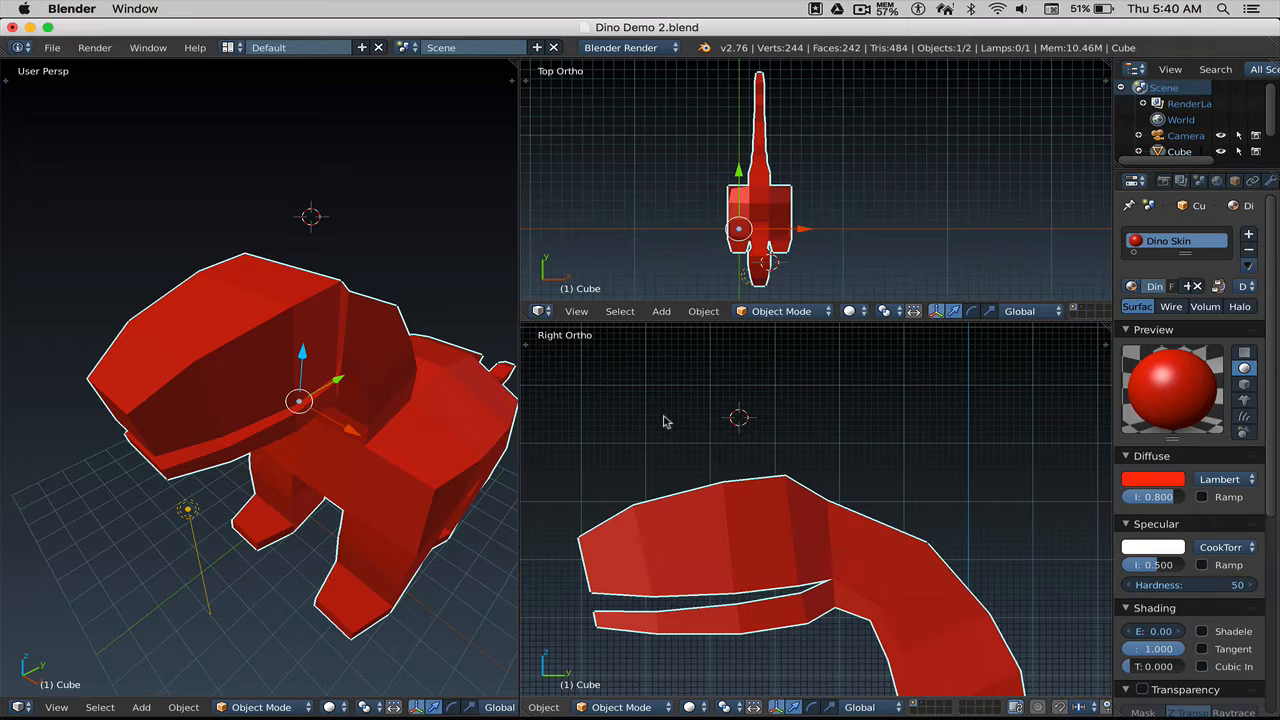
Step: Deselect everything, add a UV sphere at the 3D cursor and display its creation settings
key(a)
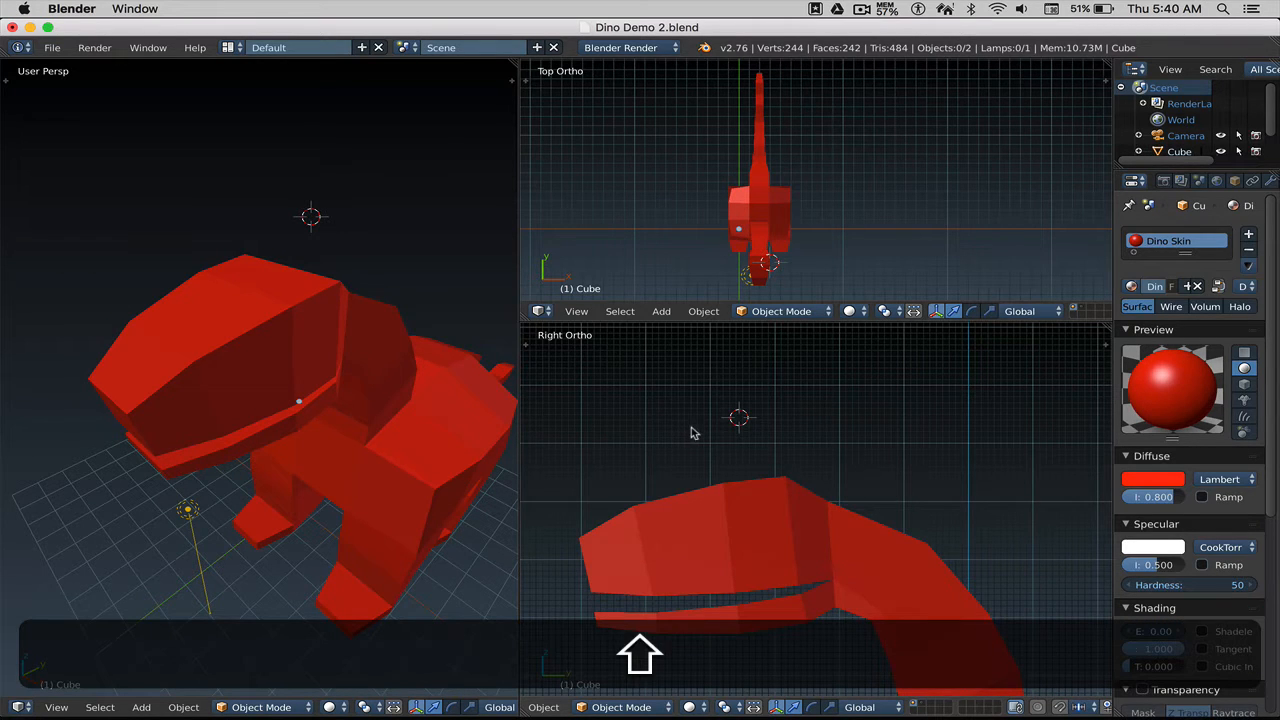
key(shift+a)
mouse_move(706, 432)
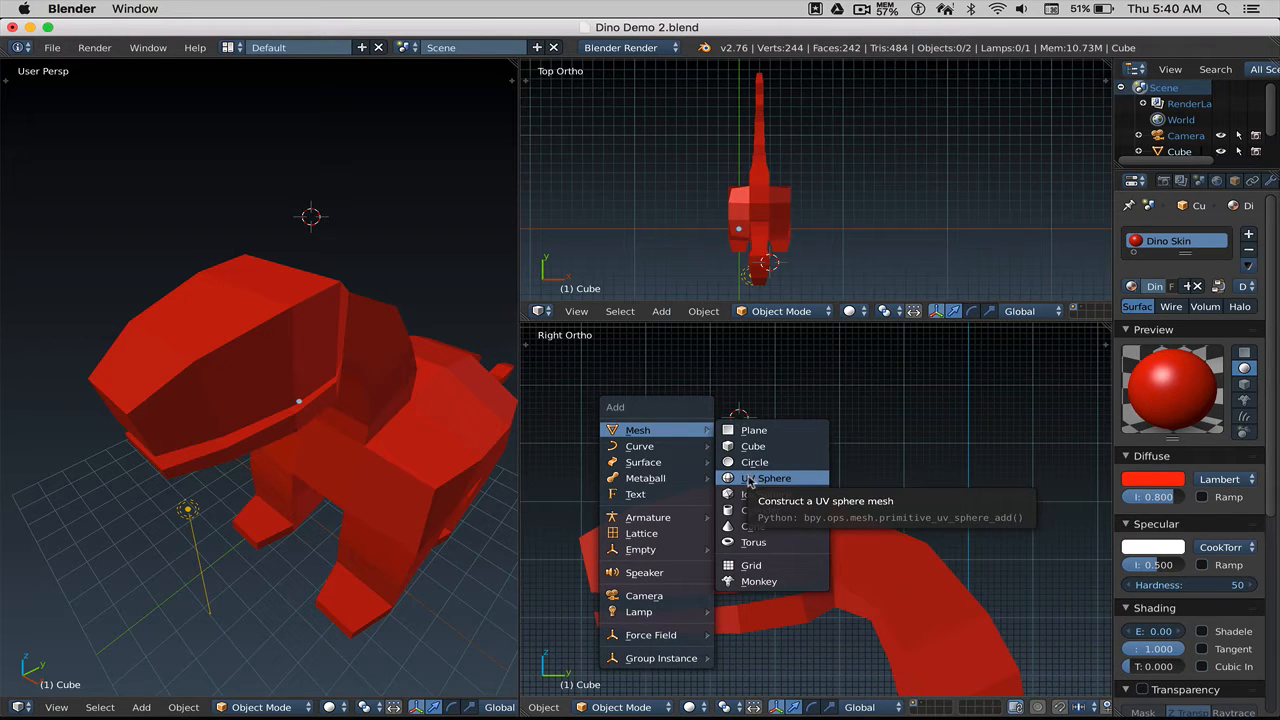
click(750, 480)
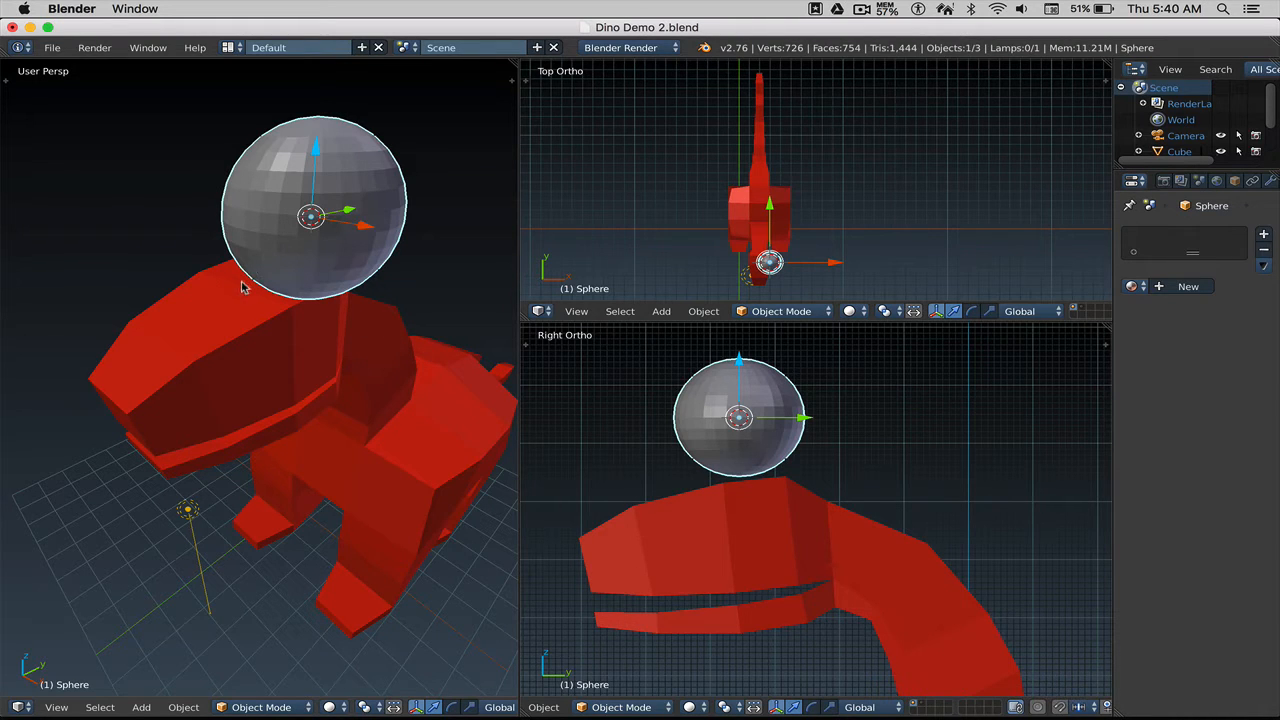
key(t)
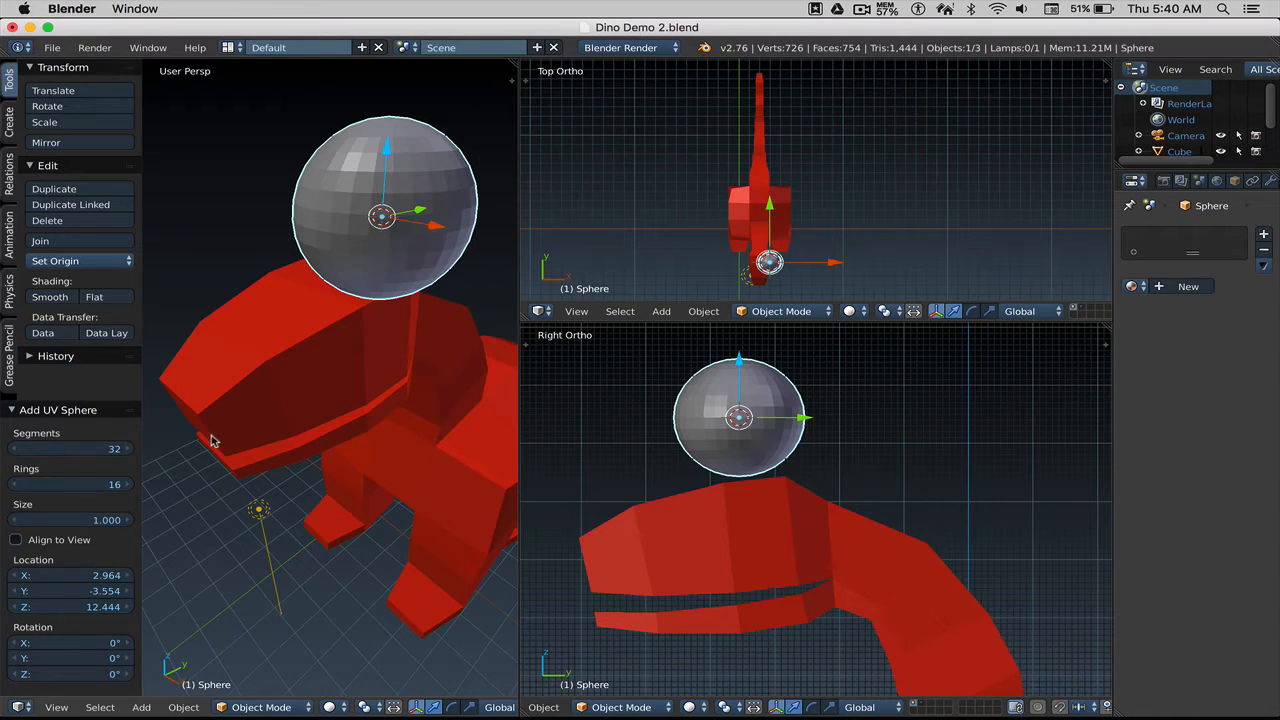
Step: Add a cylinder mesh beside the sphere, above the dinosaur's neck, and inspect its creation settings up close
click(882, 410)
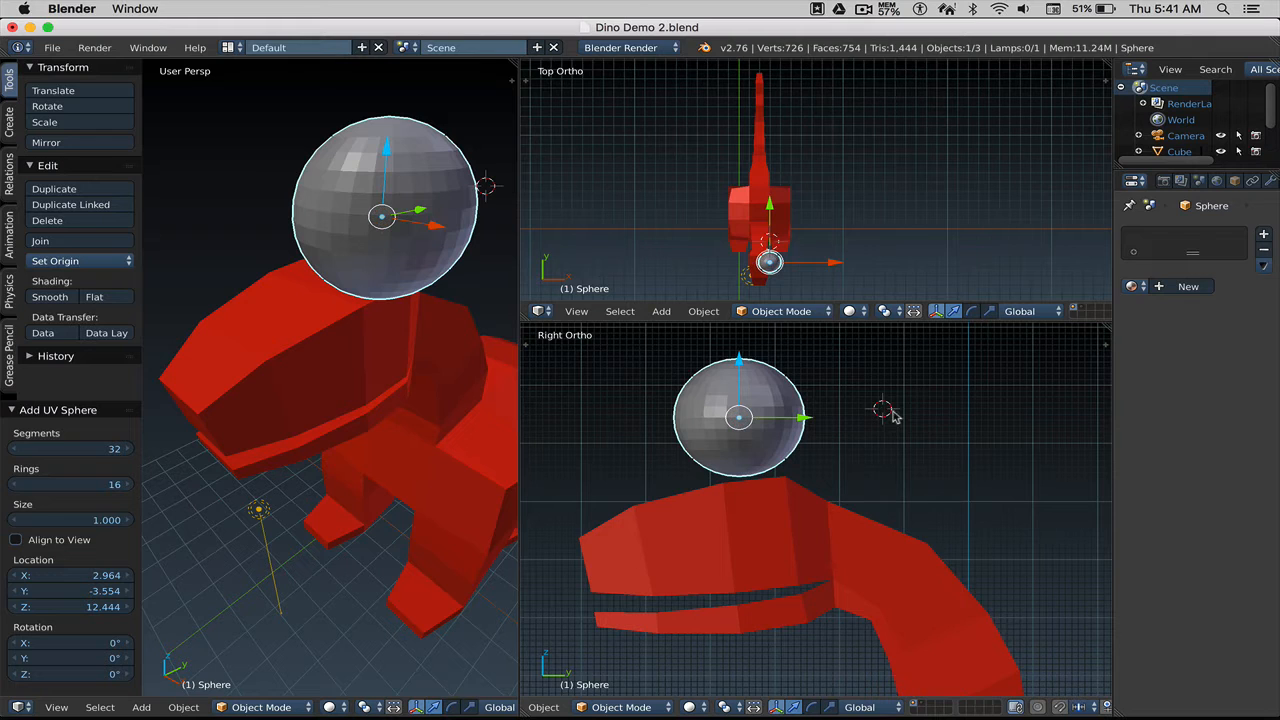
key(shift+a)
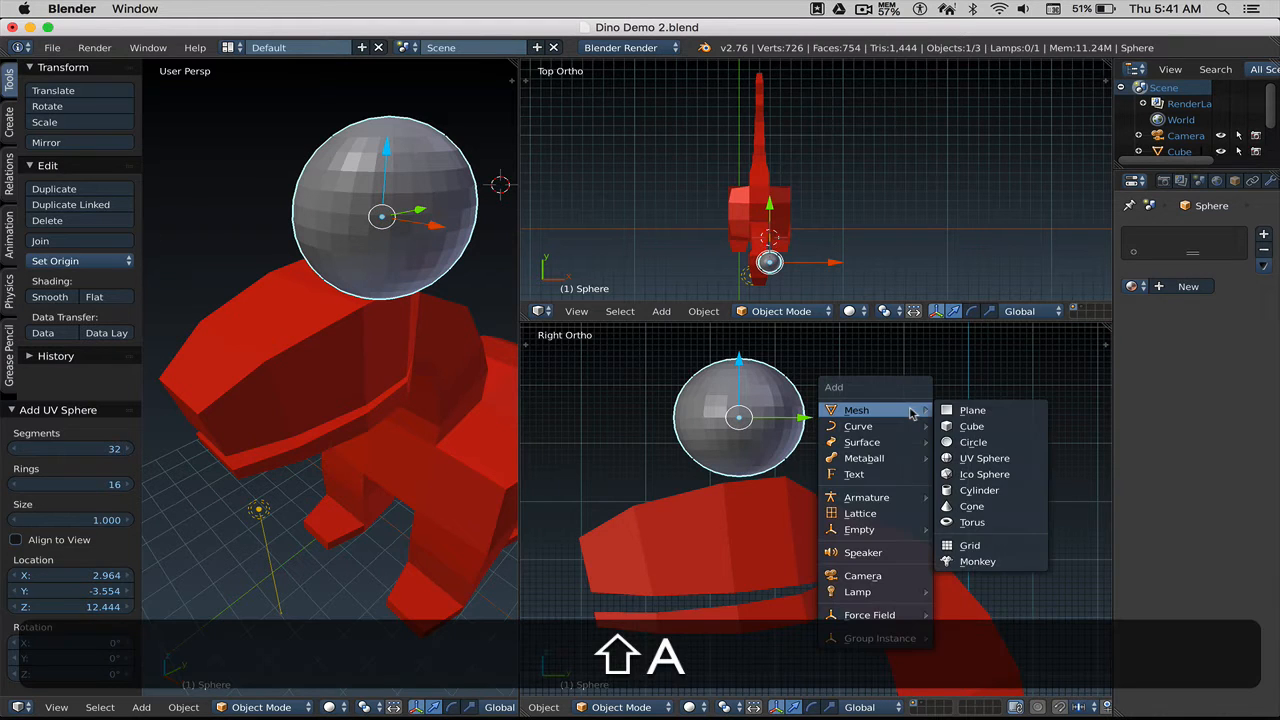
click(962, 490)
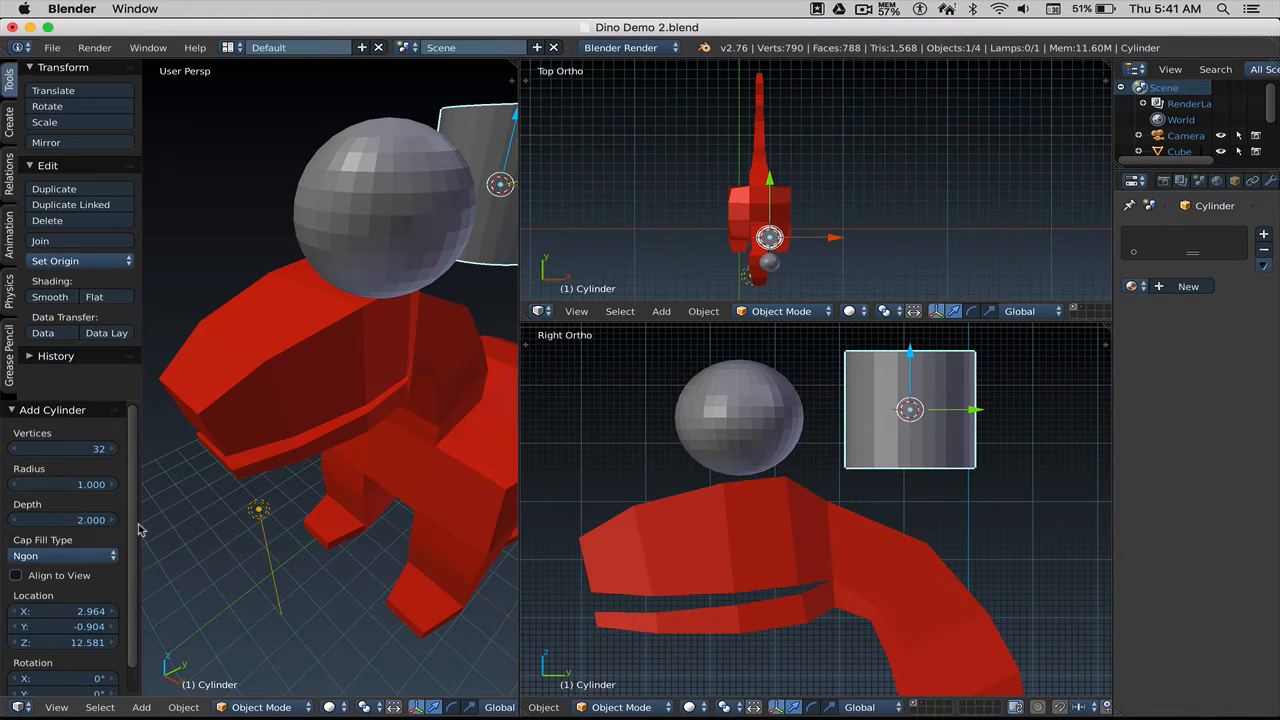
key(alt+super+8)
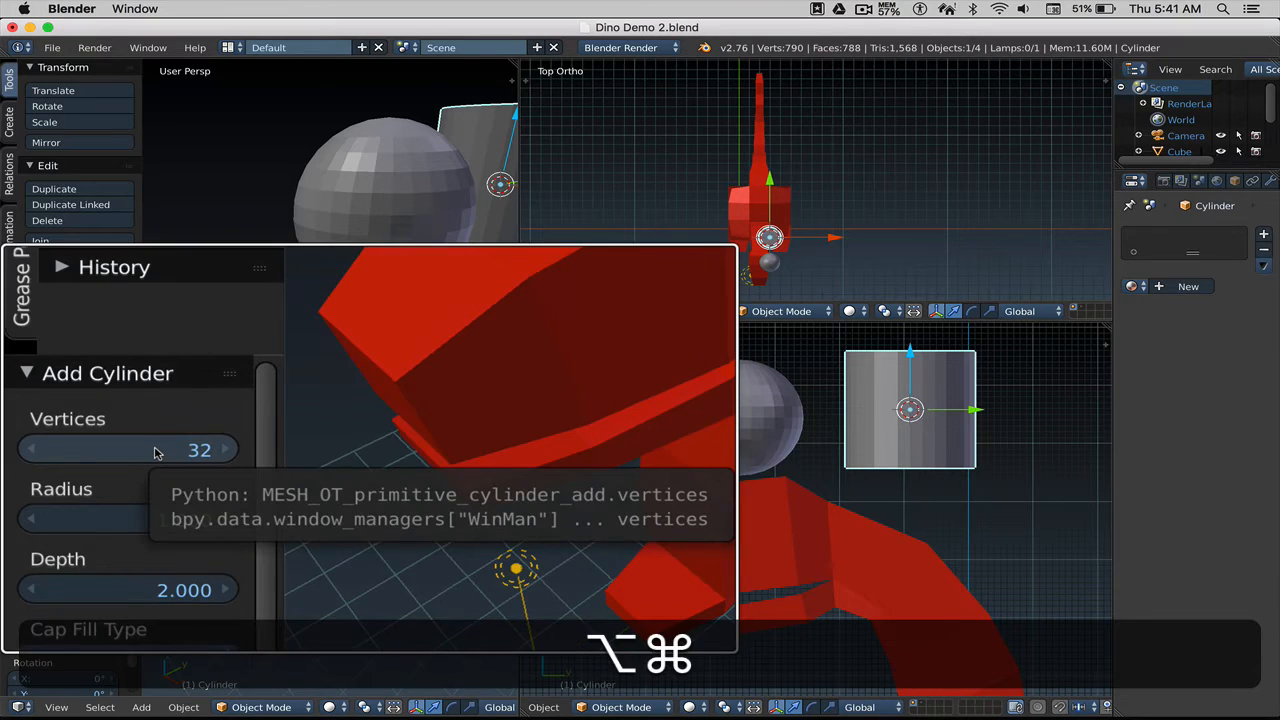
key(alt+super+8)
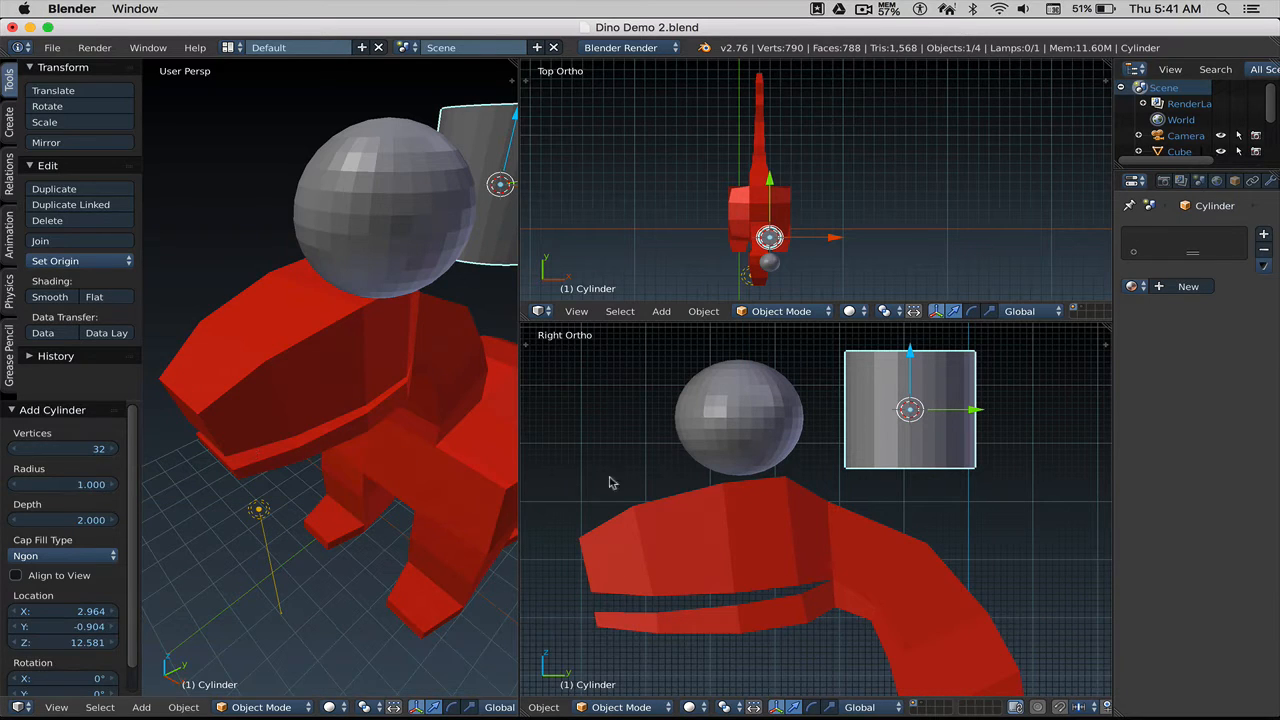
Step: Set the new cylinder's vertex count to 31 after switching the selection between sphere and cylinder
right_click(735, 427)
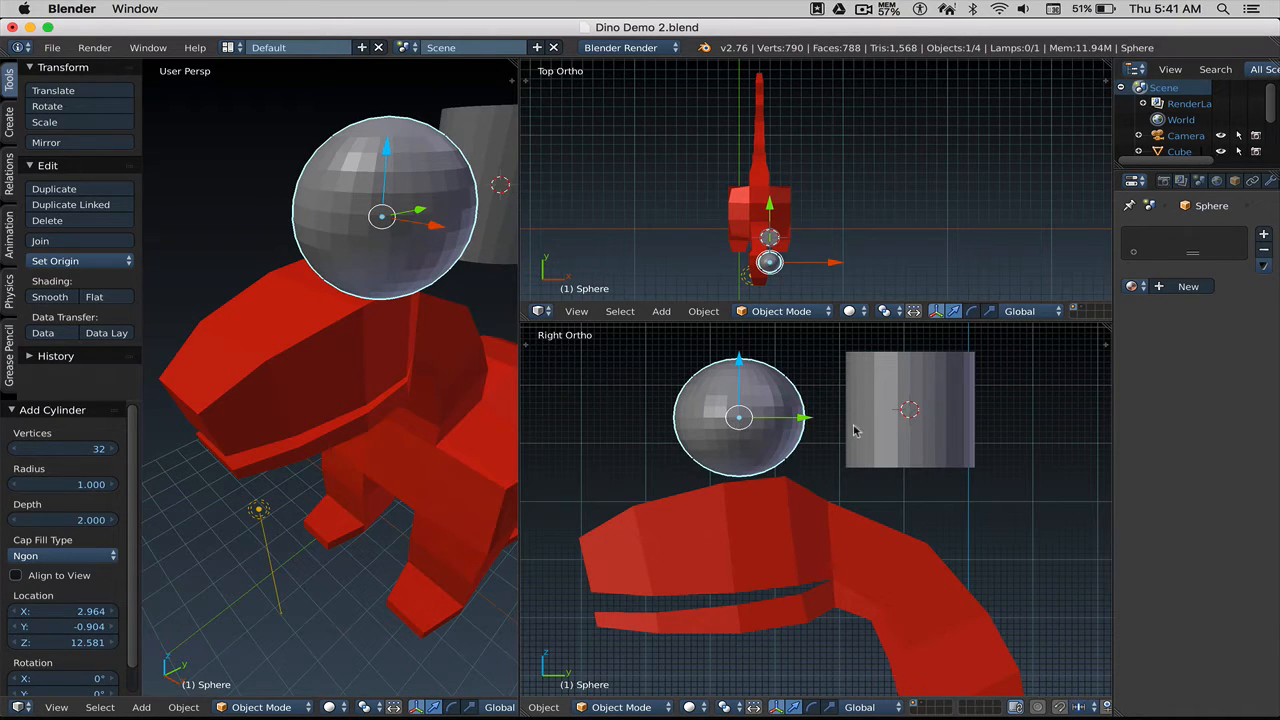
right_click(906, 428)
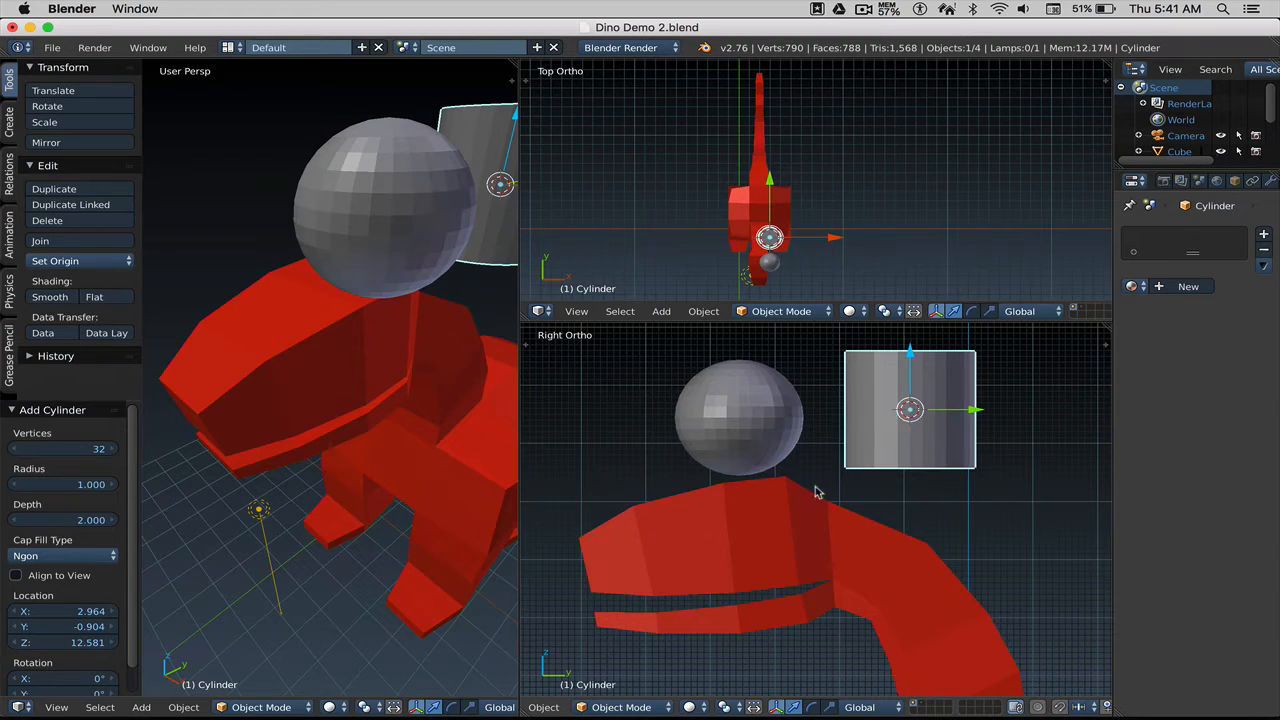
right_click(769, 424)
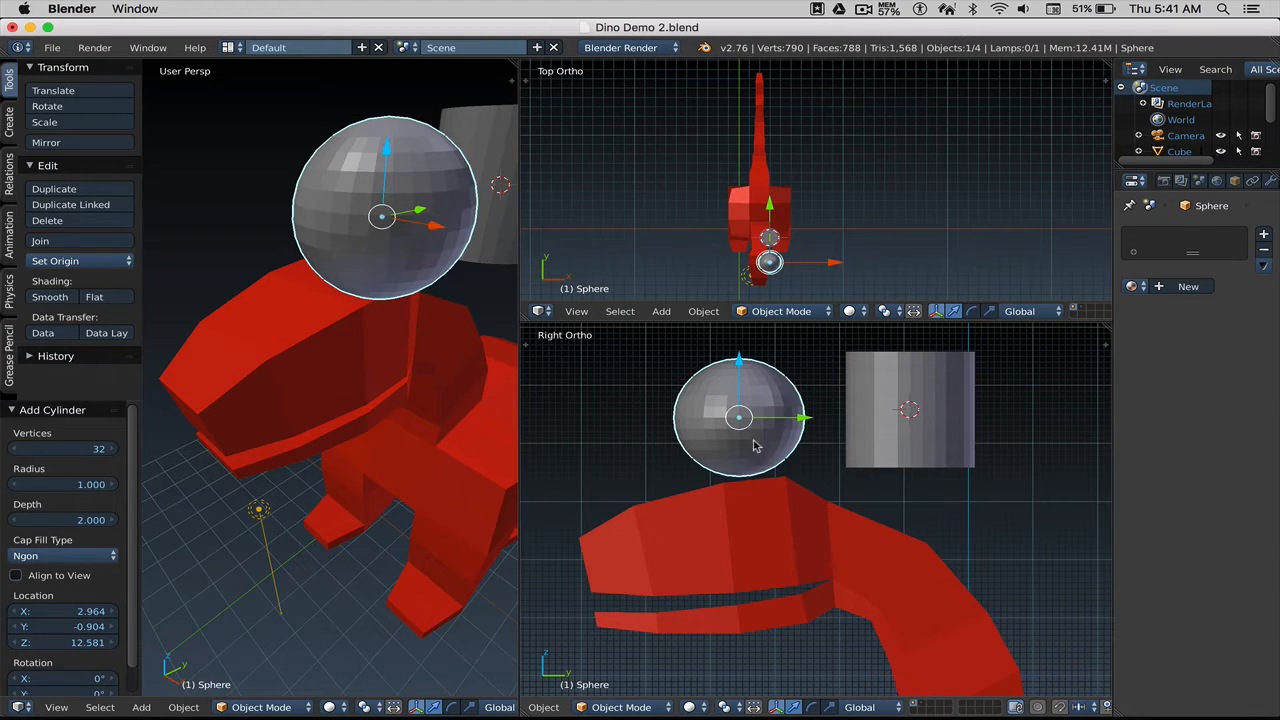
click(62, 449)
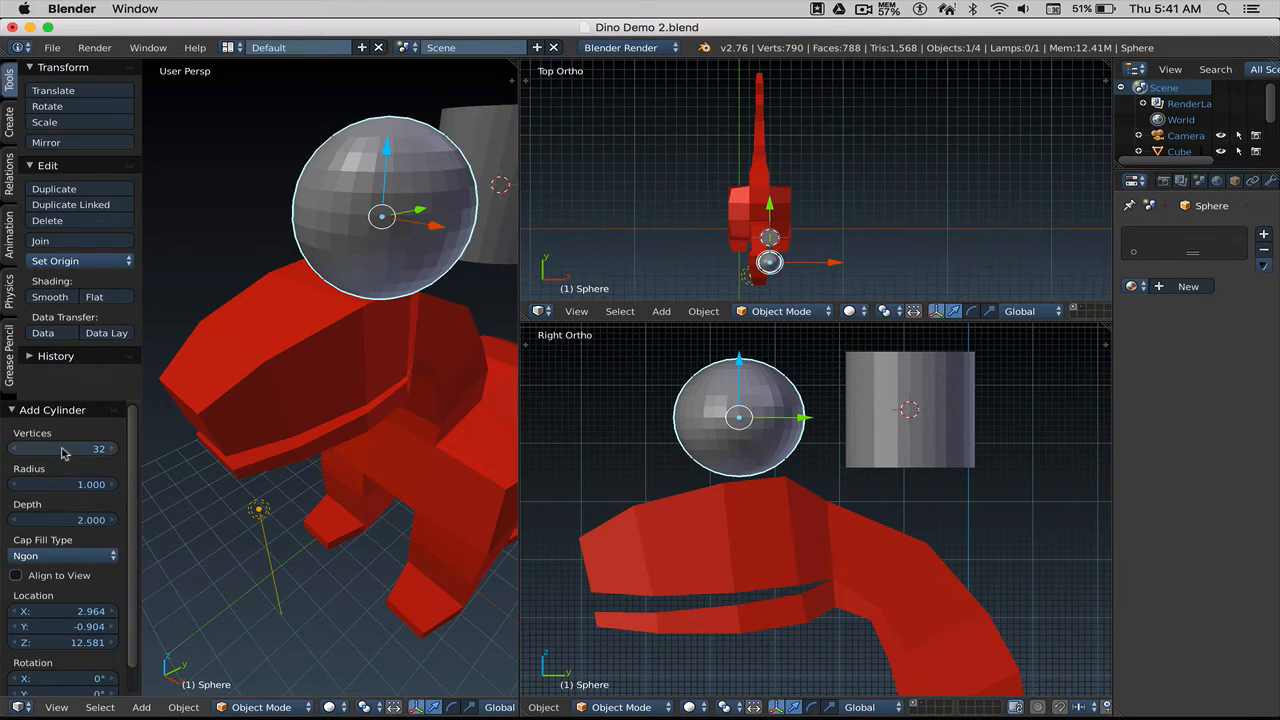
text(3)
key(Return)
drag(66, 453, 78, 453)
right_click(738, 440)
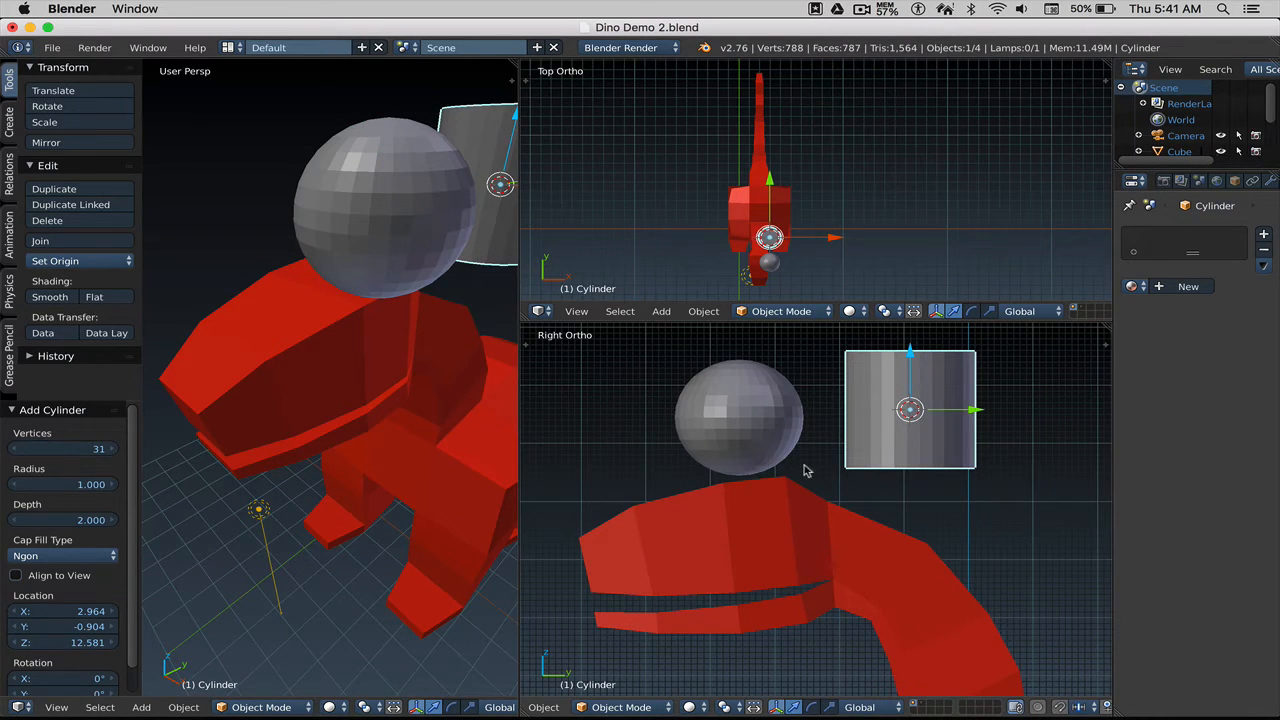
Step: Enter and leave Edit Mode on the cylinder, and move it by about 0.165 in Y and -0.055 in Z
key(Tab)
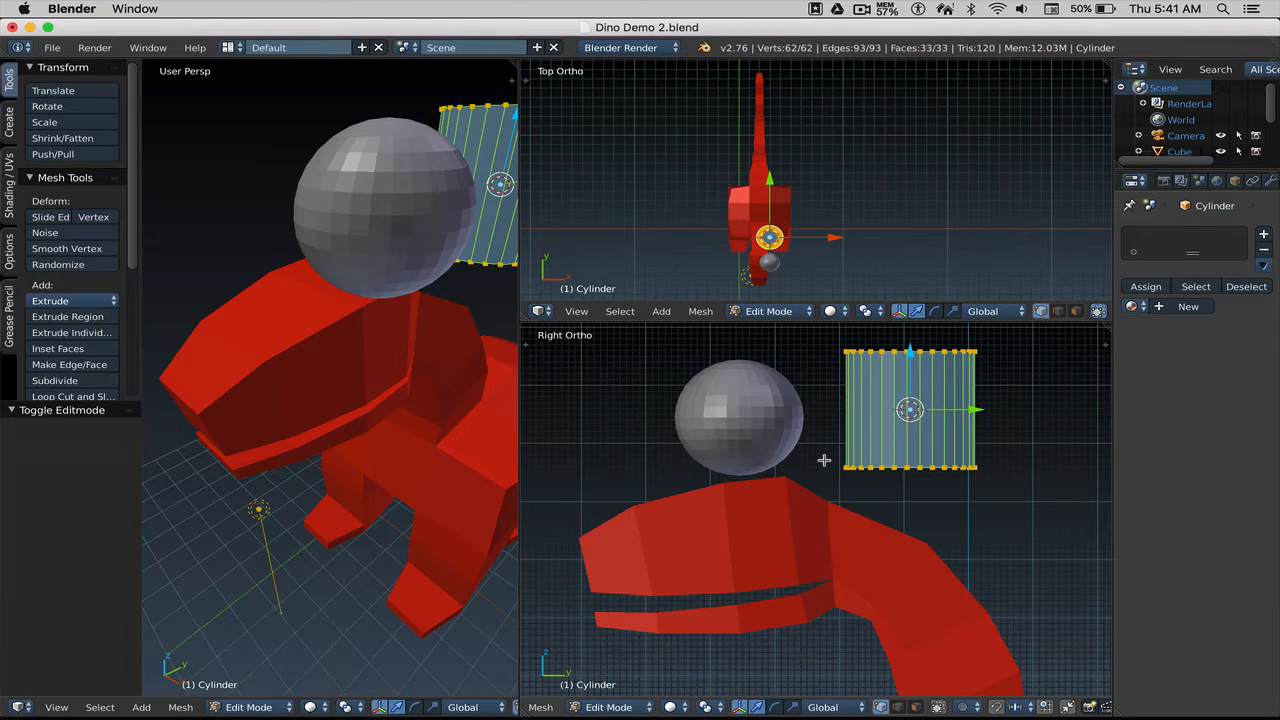
key(Tab)
key(g)
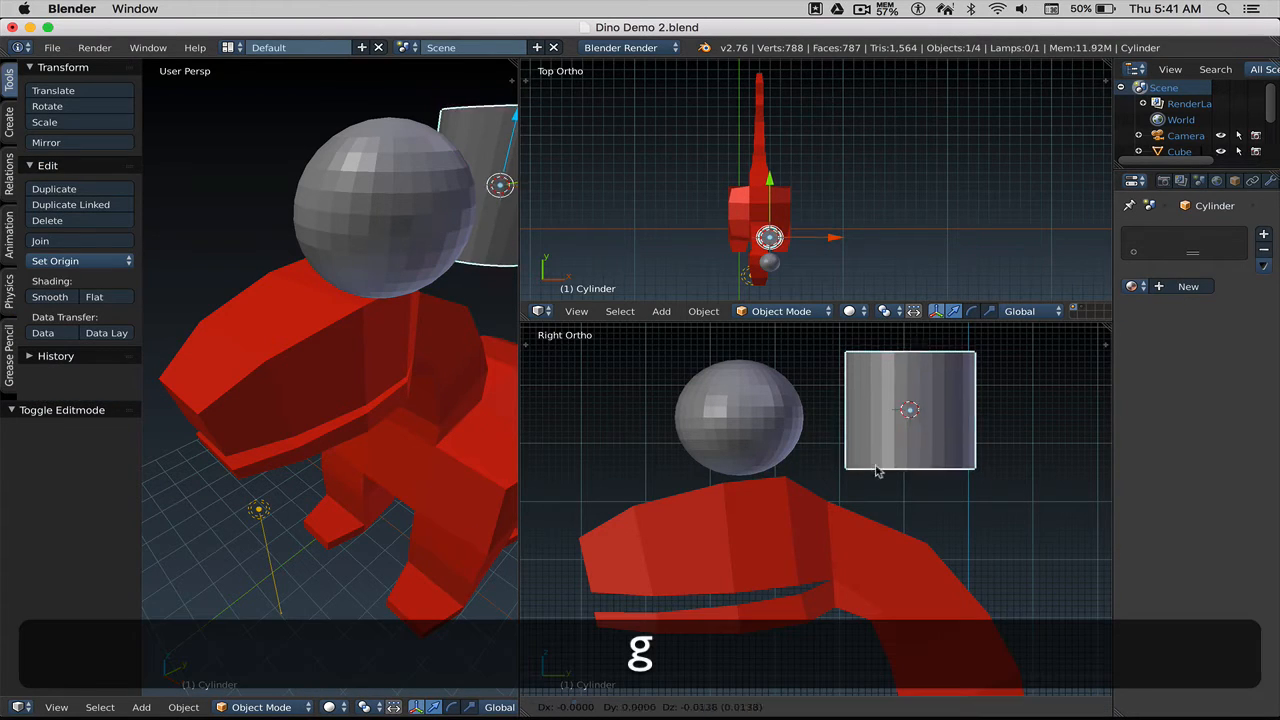
click(894, 465)
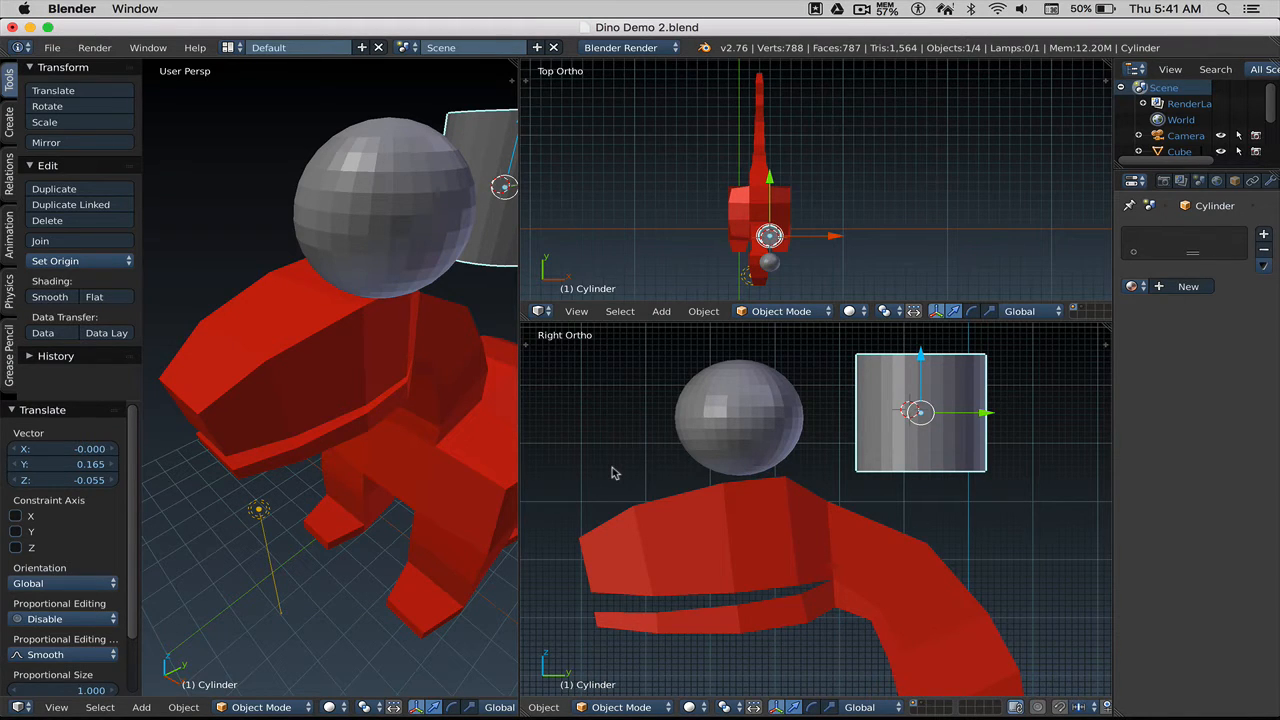
Step: Delete both the sphere and the cylinder above the dinosaur
shift+right_click(757, 424)
key(x)
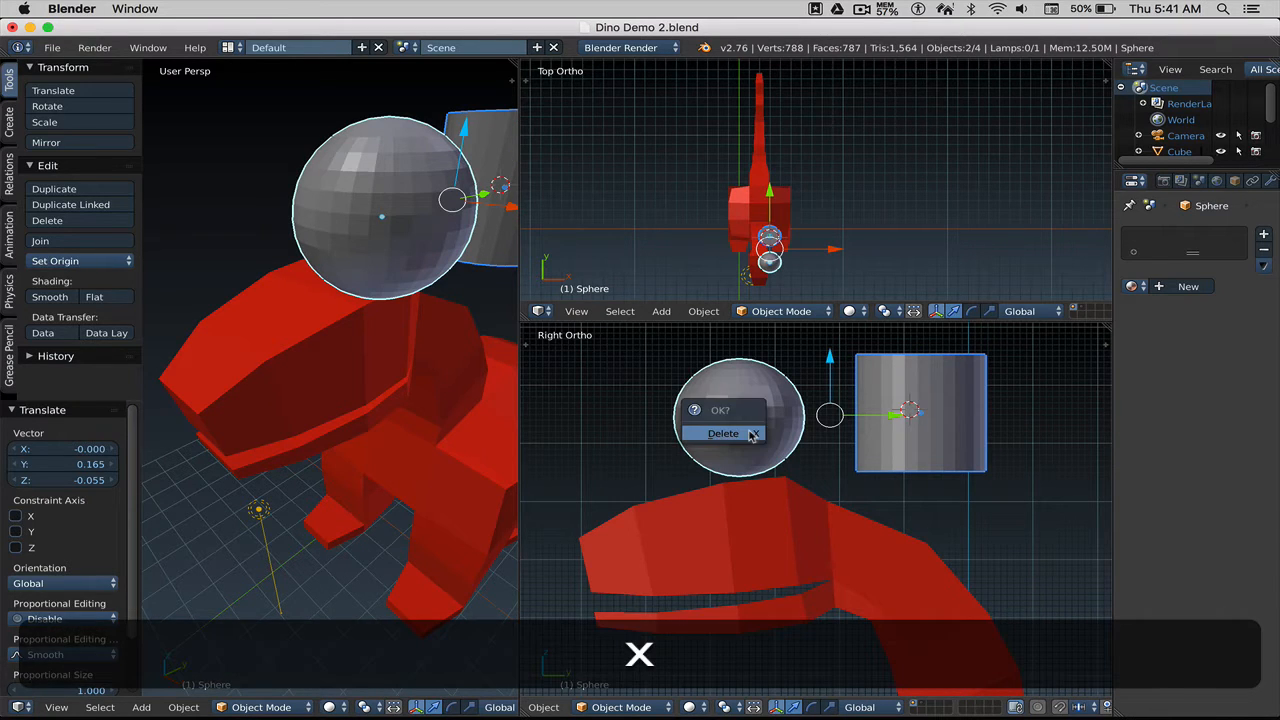
click(750, 436)
Step: Add a UV sphere with 16 segments at a new 3D cursor position above the dinosaur's head
click(754, 394)
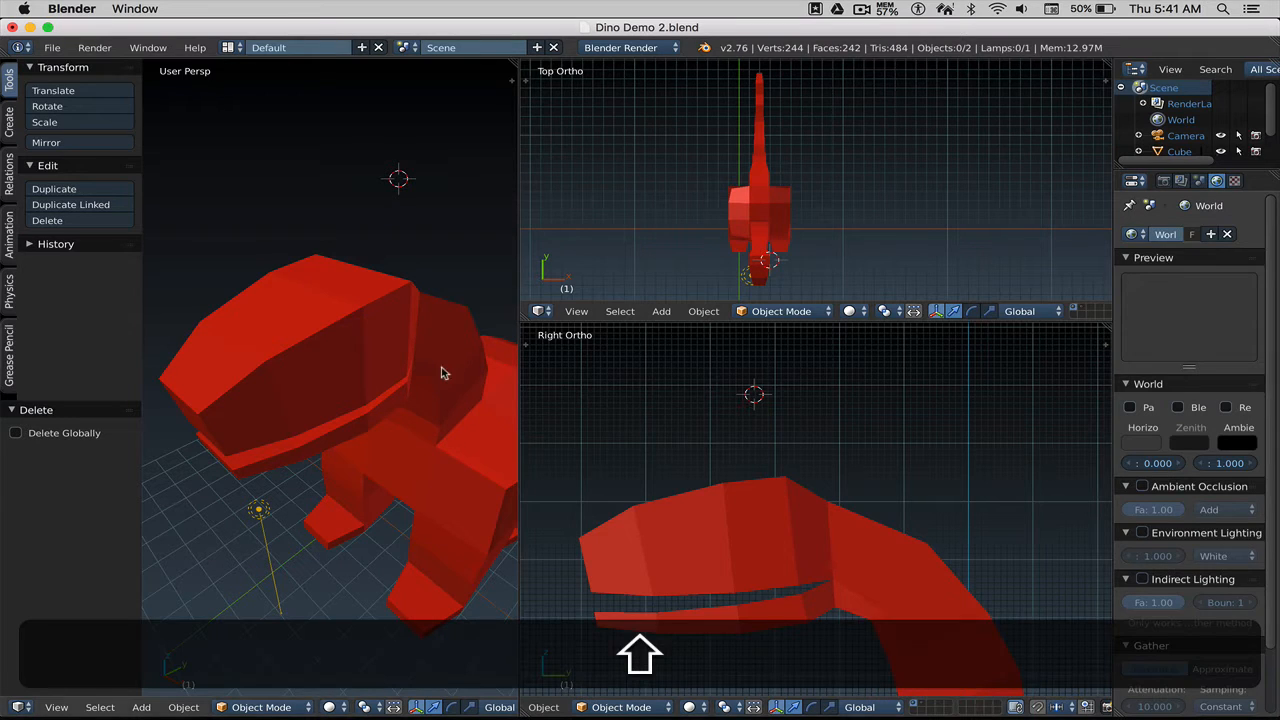
key(shift+a)
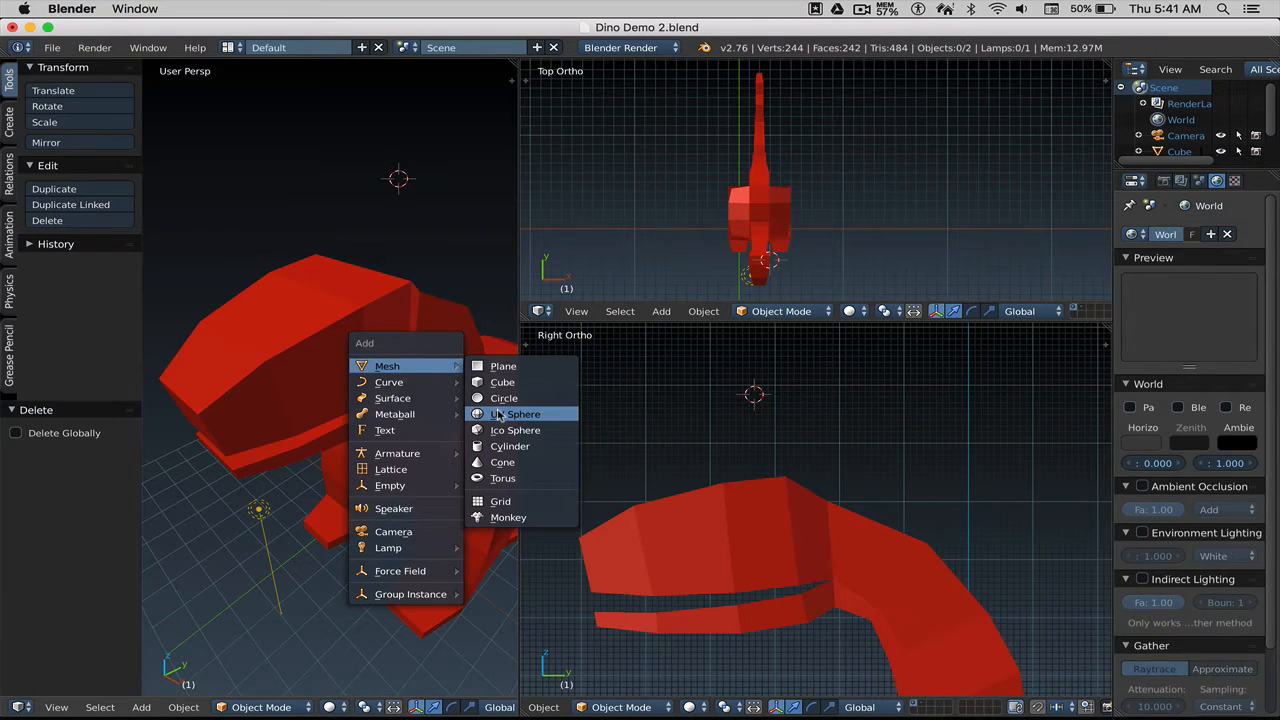
click(499, 414)
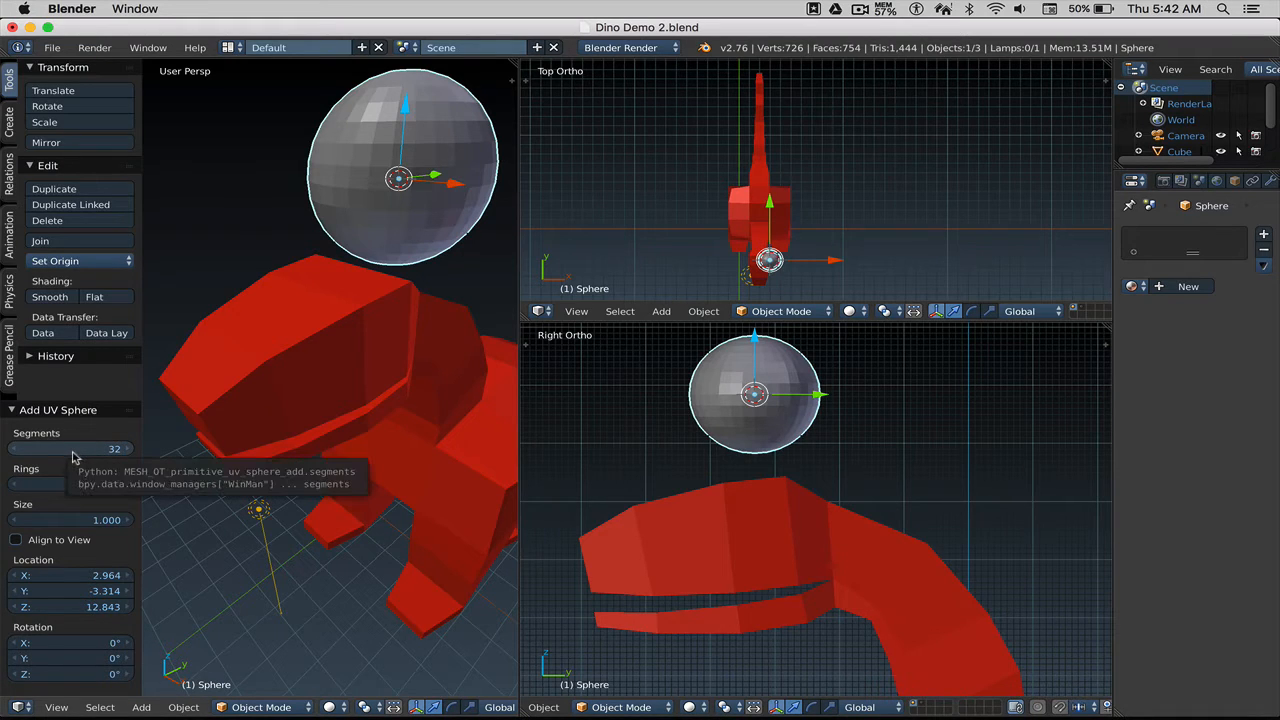
mouse_move(72, 457)
mouse_down()
mouse_move(30, 457)
mouse_move(72, 457)
mouse_up()
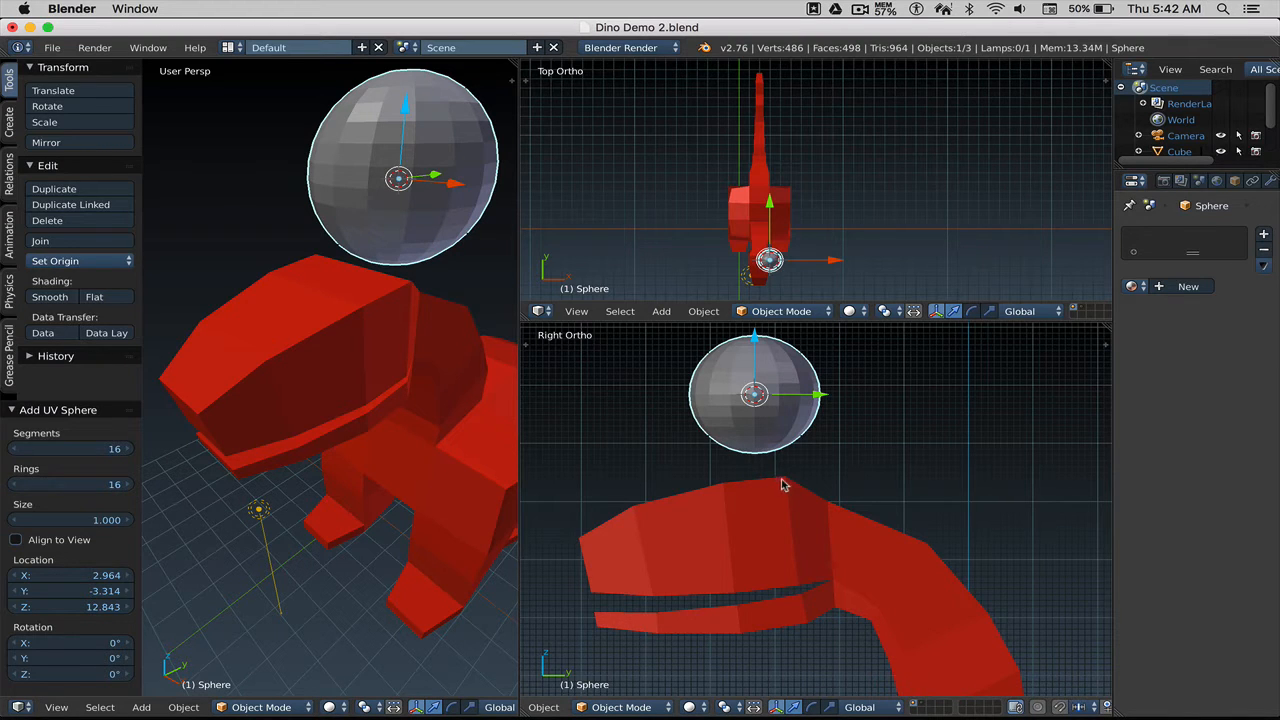
Step: Scale the sphere's whole mesh down to about 0.271 in Edit Mode, hide the tool shelf and return to Object Mode
key(Tab)
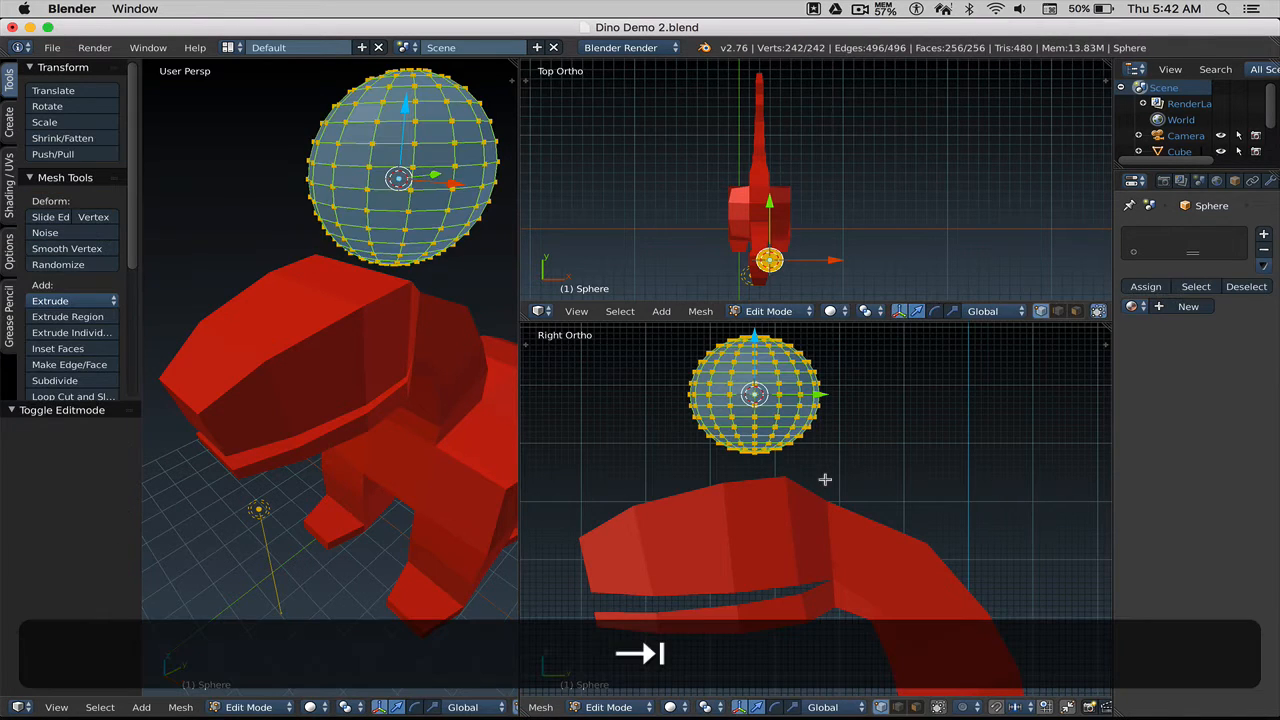
key(s)
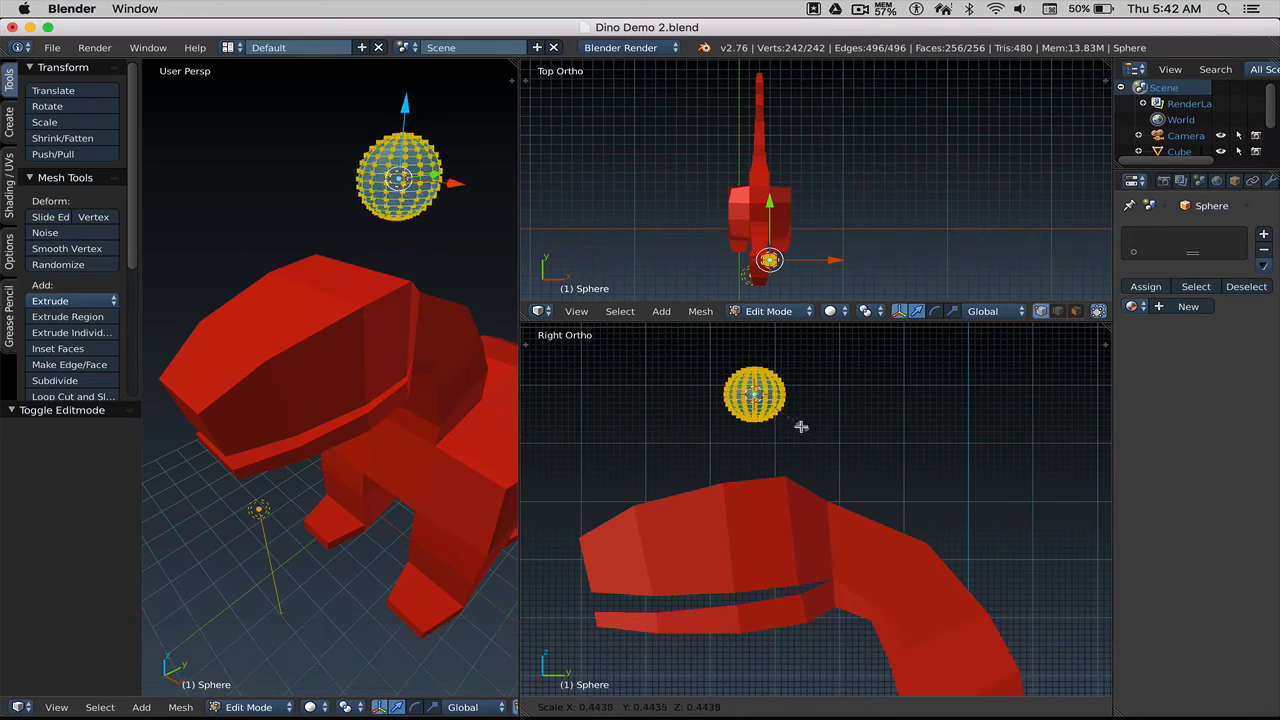
click(784, 413)
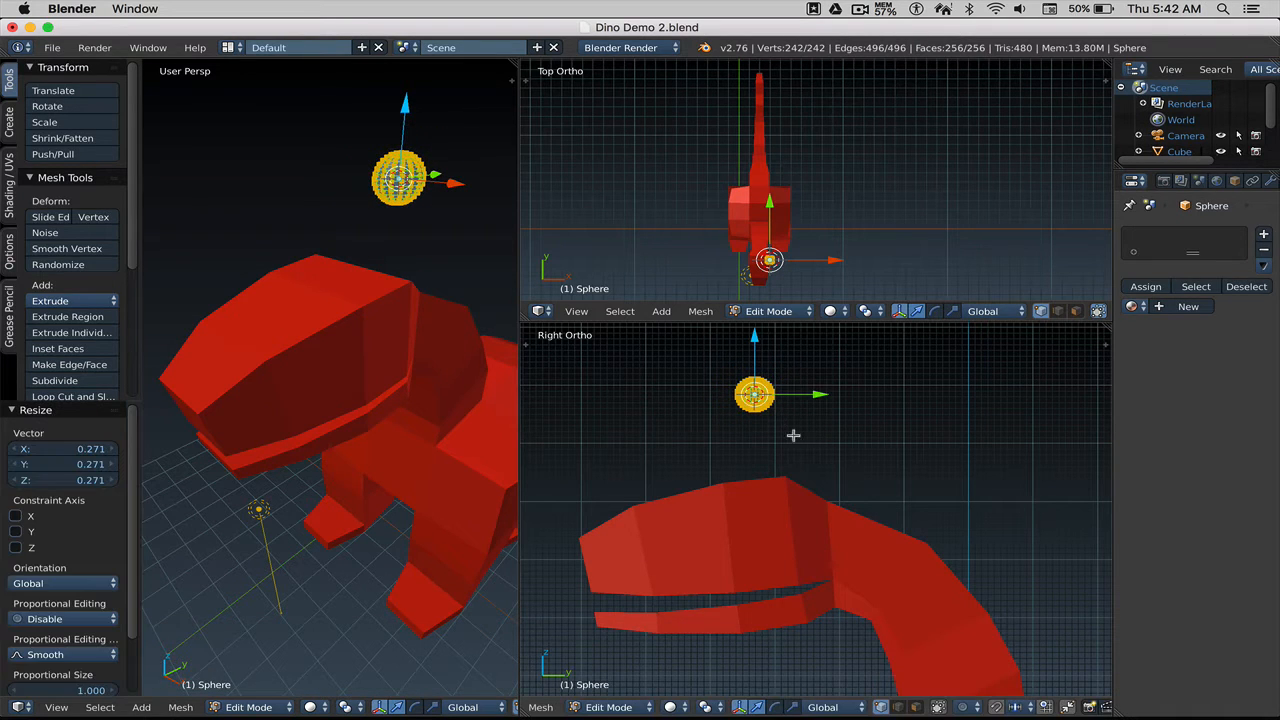
scroll(786, 415, up, 2)
shift+middle_drag(782, 417, 792, 468)
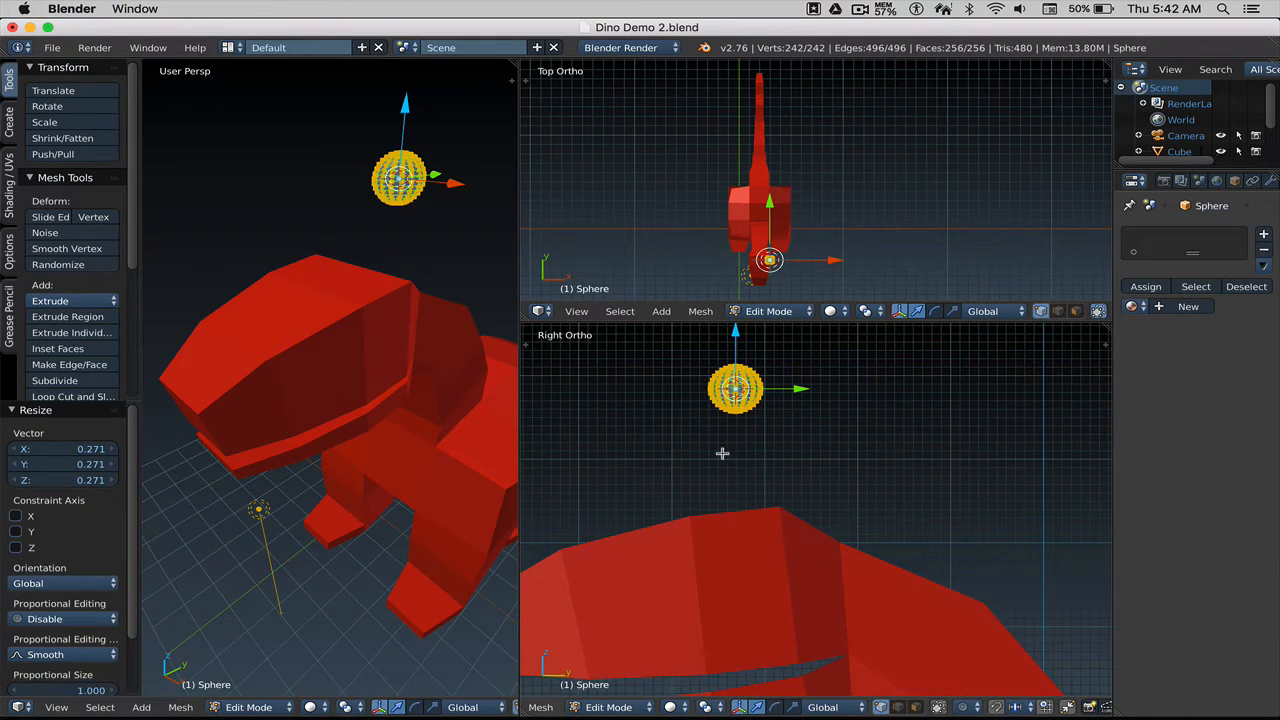
key(t)
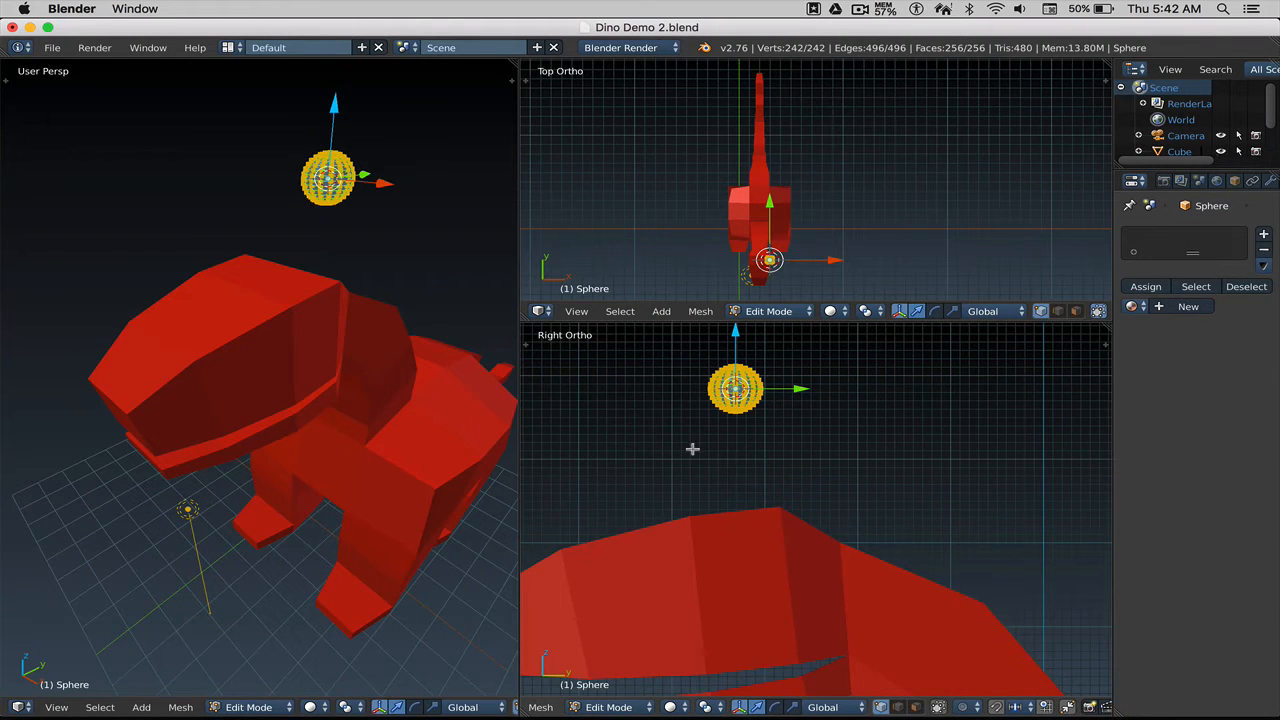
scroll(334, 305, up, 2)
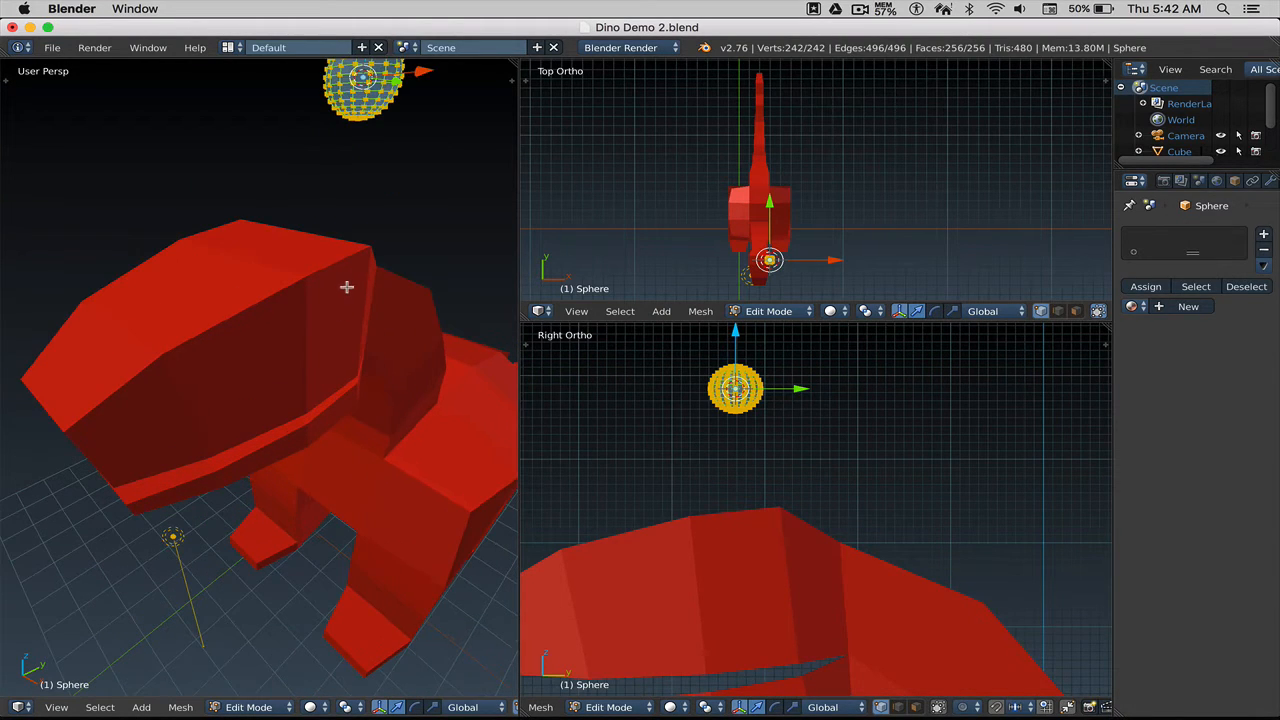
shift+middle_drag(369, 297, 366, 363)
key(Tab)
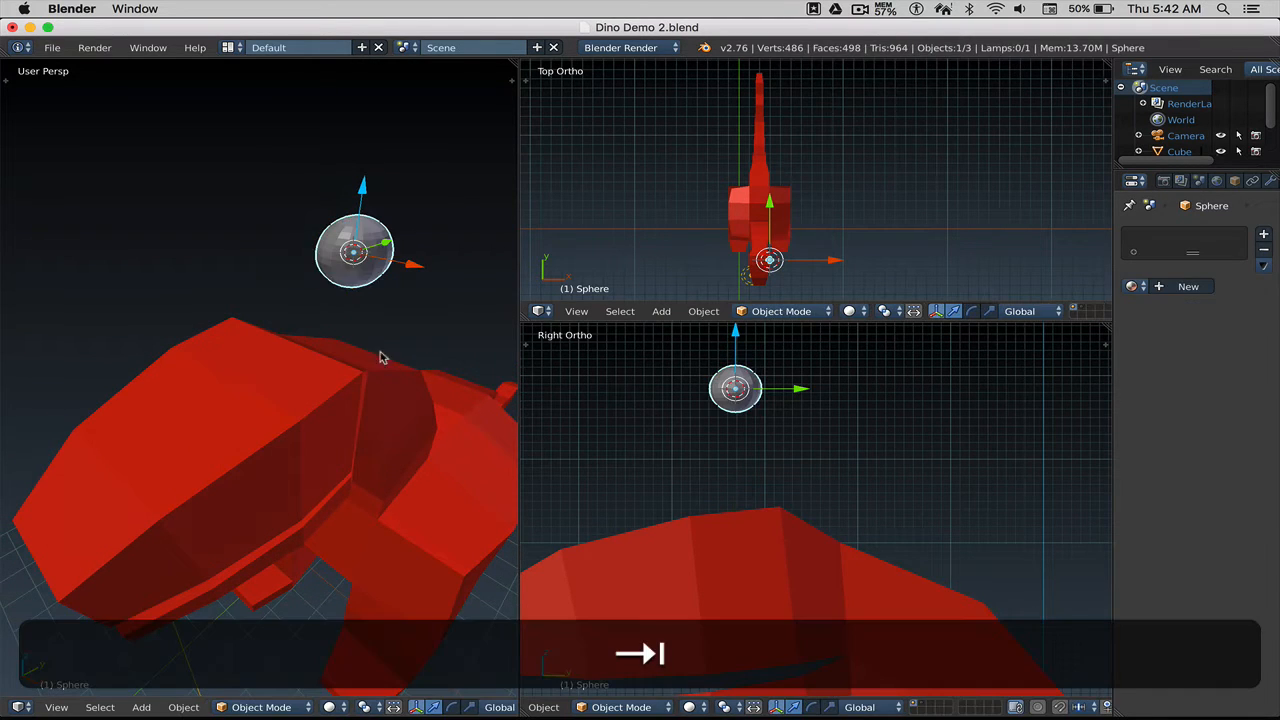
Step: Select the sphere above the dinosaur's head and enter Edit Mode with its whole mesh selected
scroll(377, 345, up, 3)
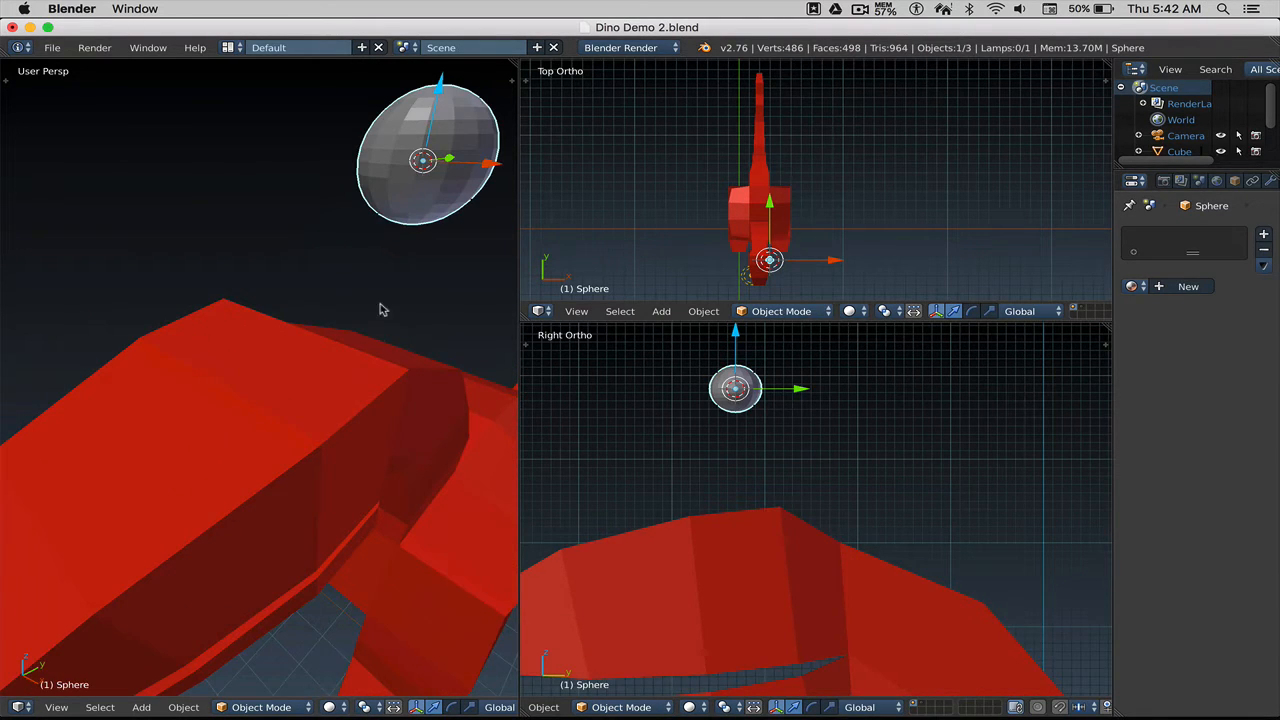
shift+middle_drag(380, 309, 340, 349)
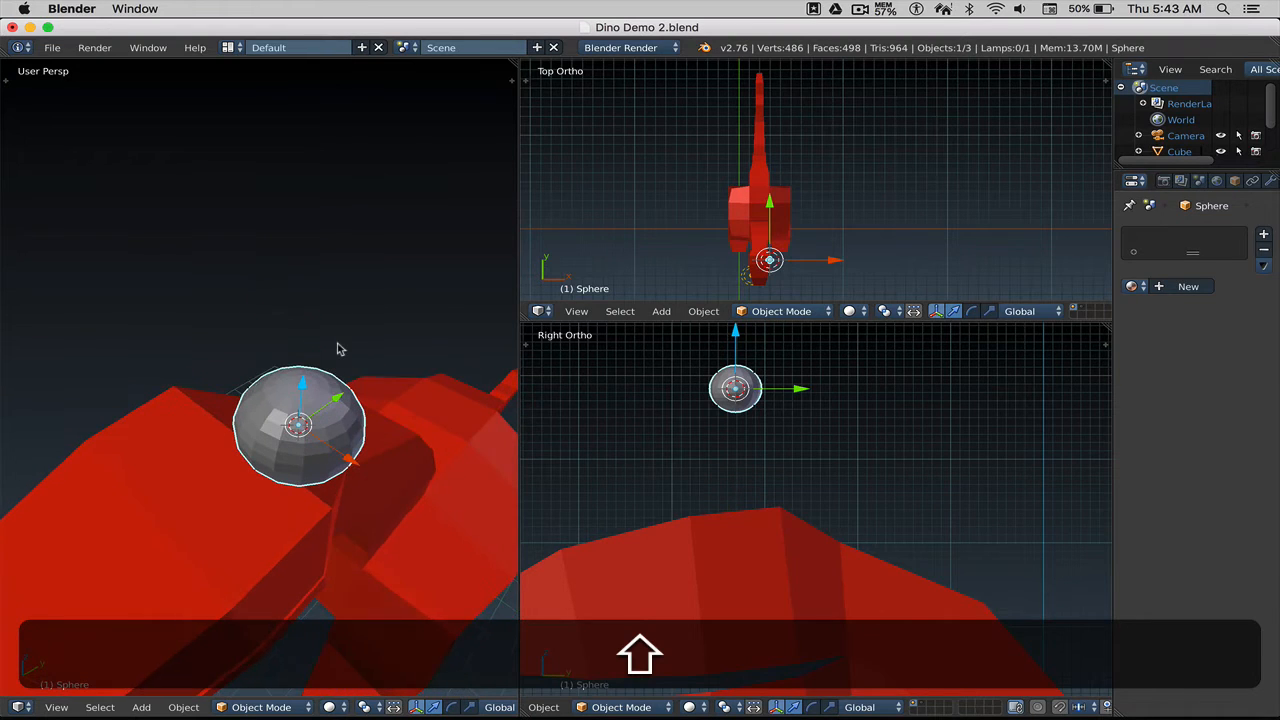
key(a)
right_click(320, 423)
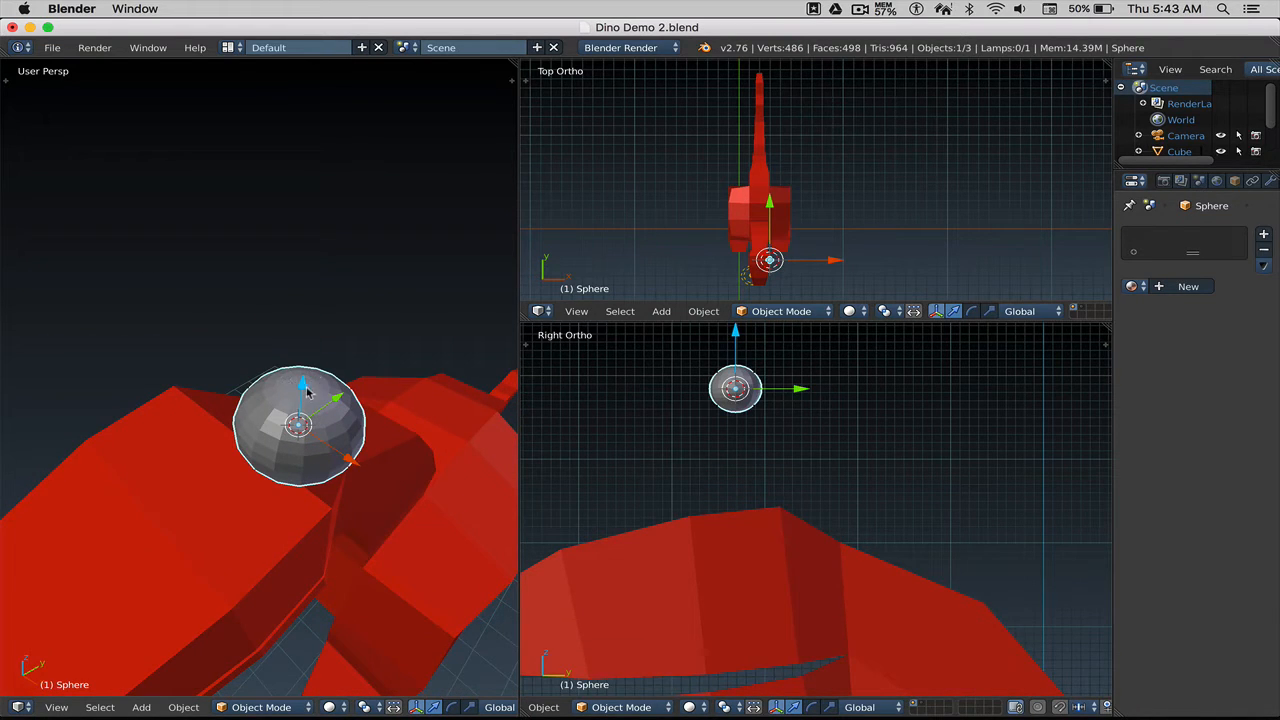
scroll(307, 393, up, 5)
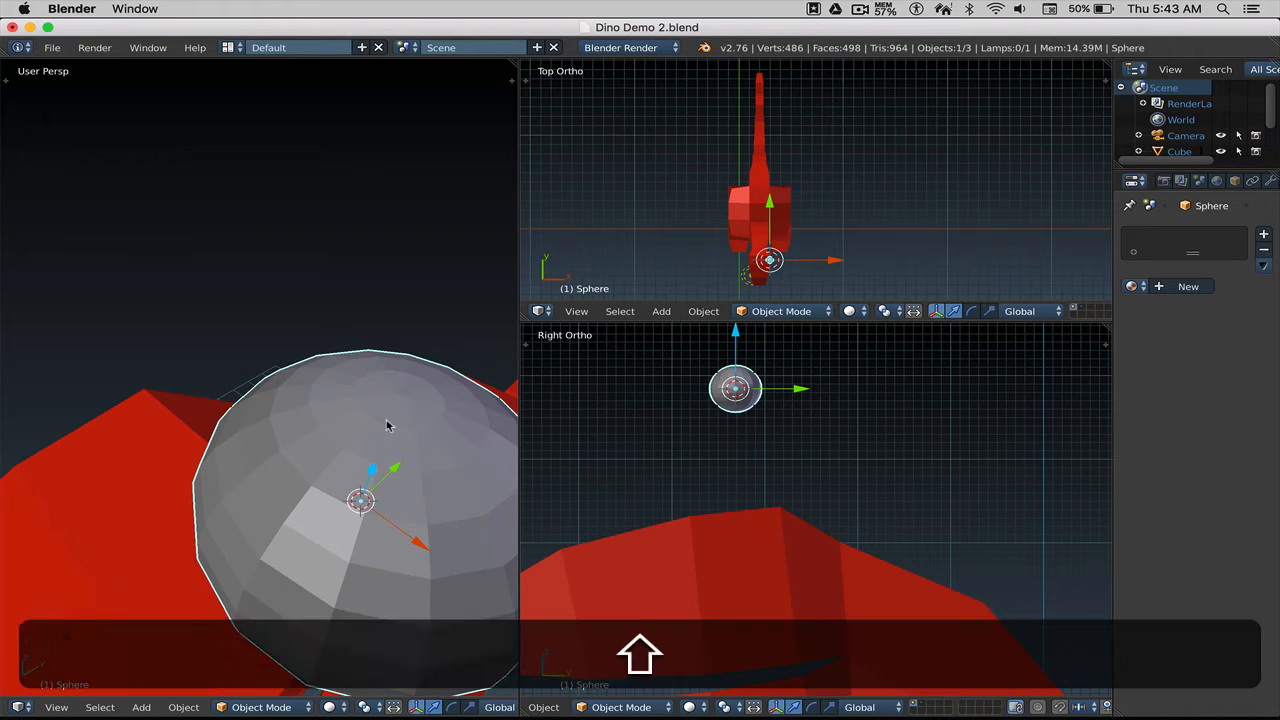
shift+scroll(388, 426, right, 5)
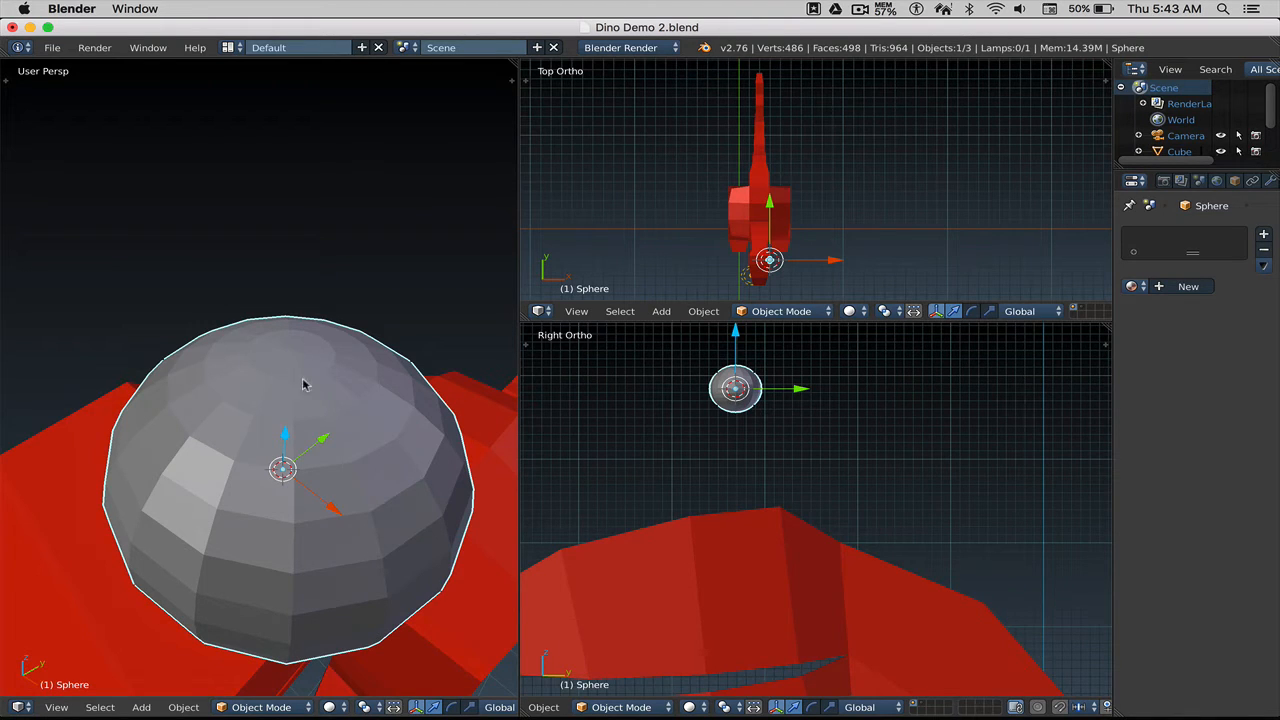
key(Tab)
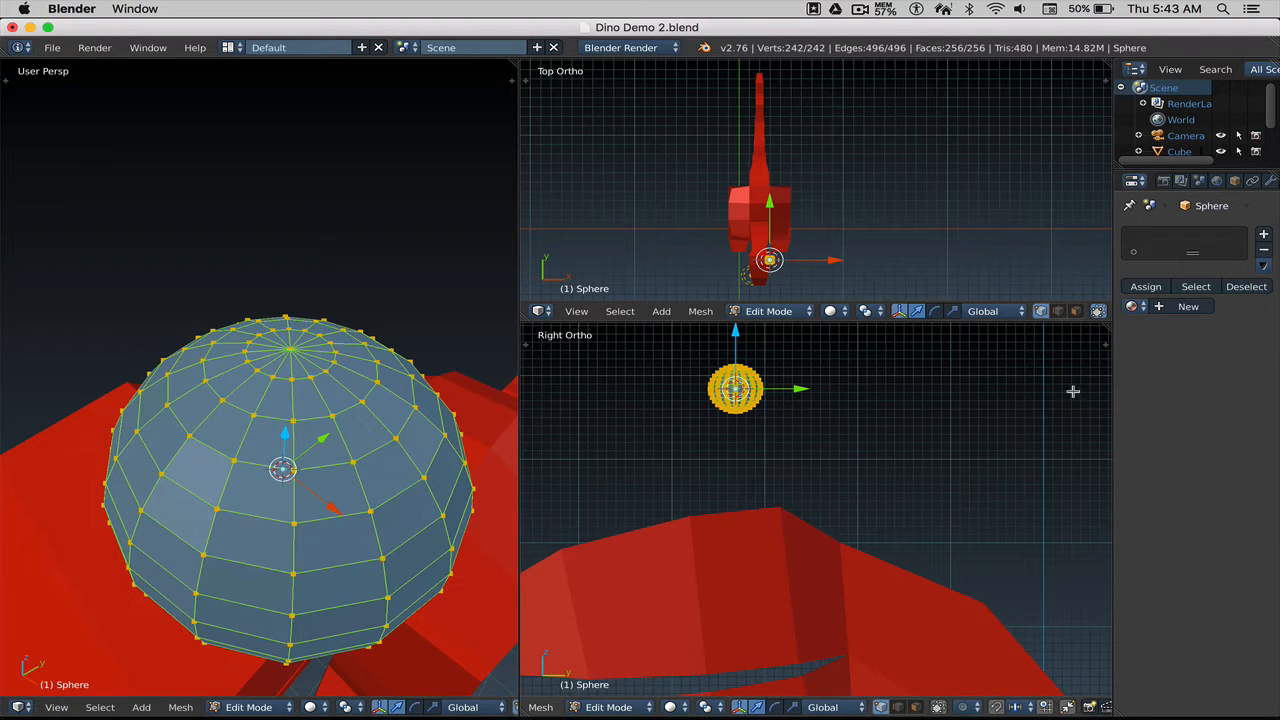
Step: Widen the properties area and give the sphere a new material named Eye White
drag(1115, 371, 1029, 366)
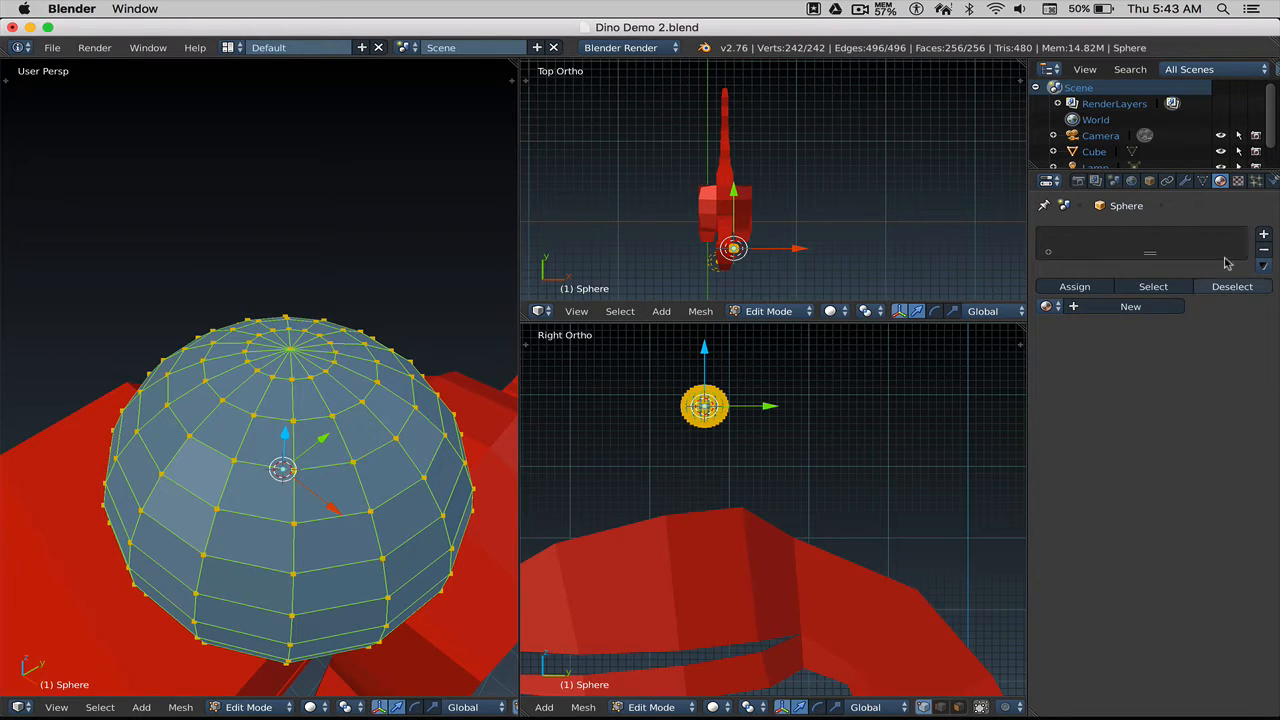
click(1132, 306)
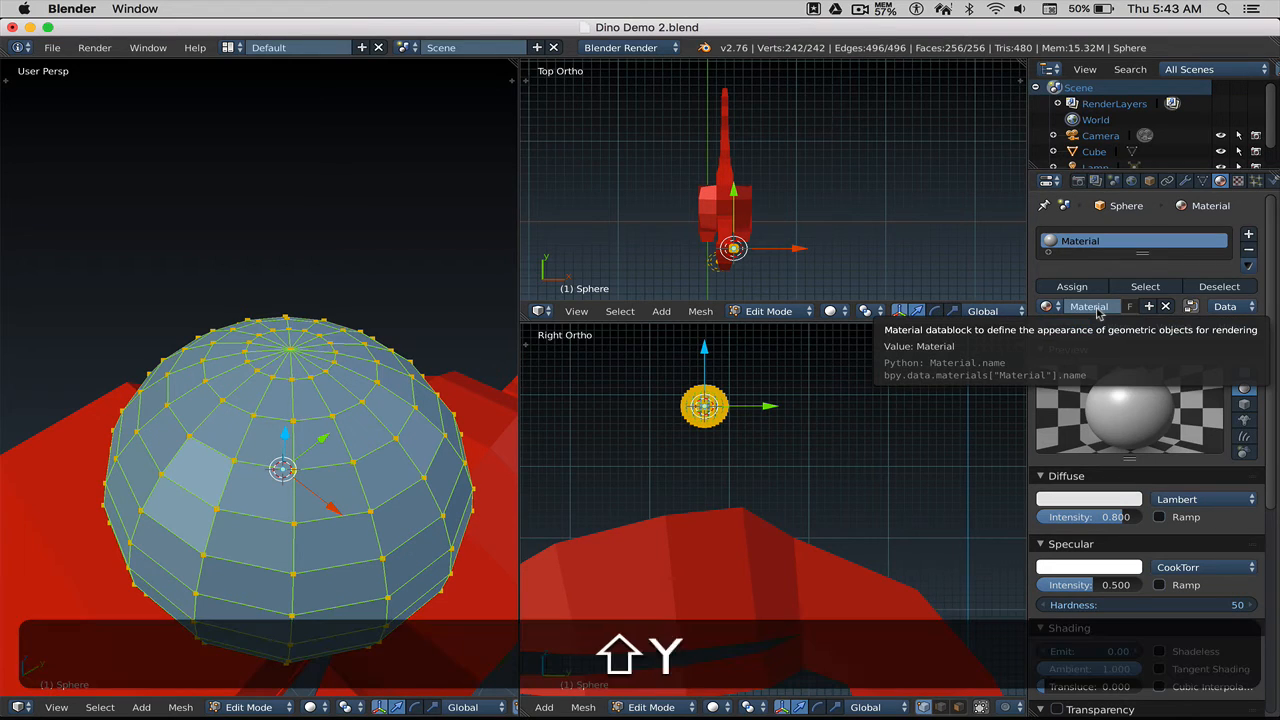
key(space)
text(White)
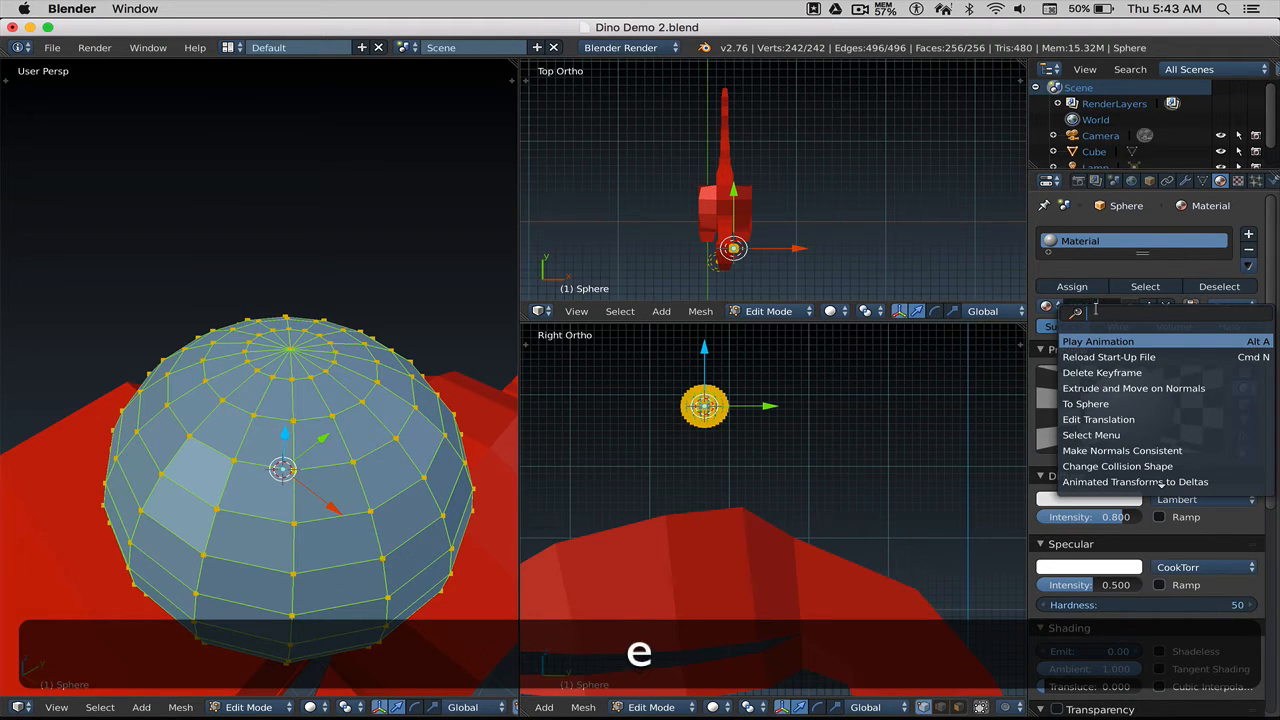
key(Return)
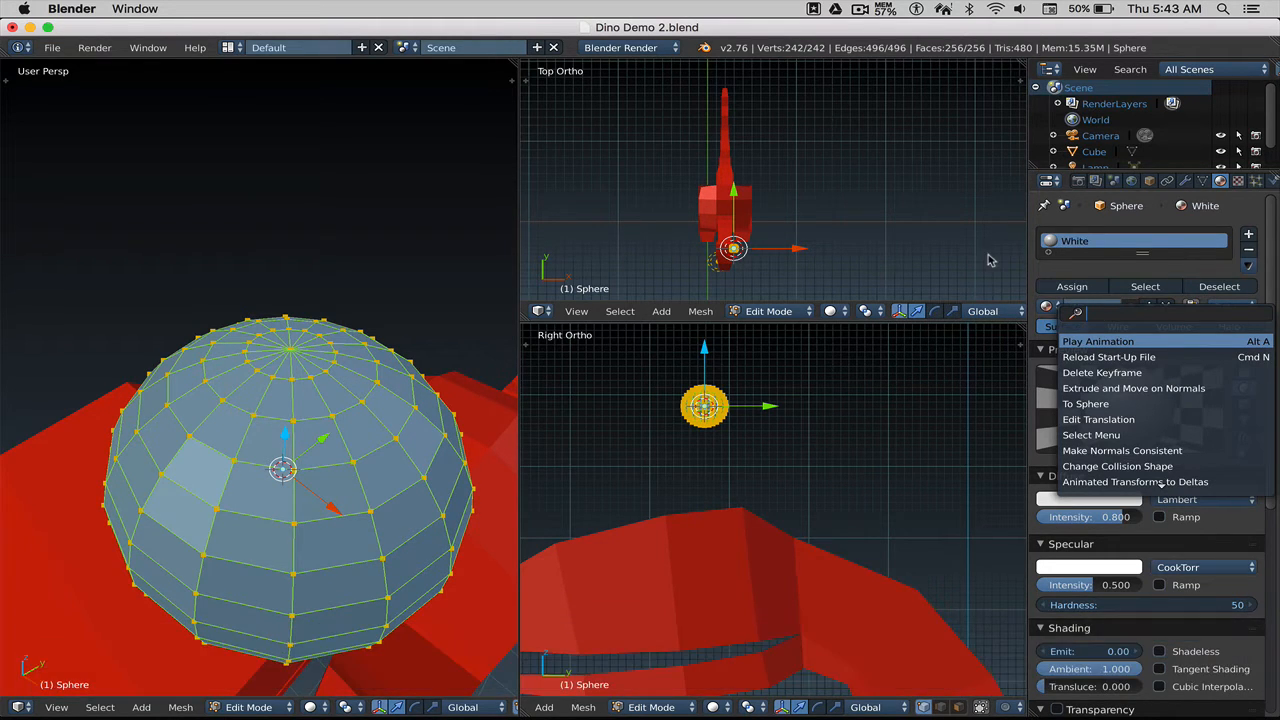
click(1095, 306)
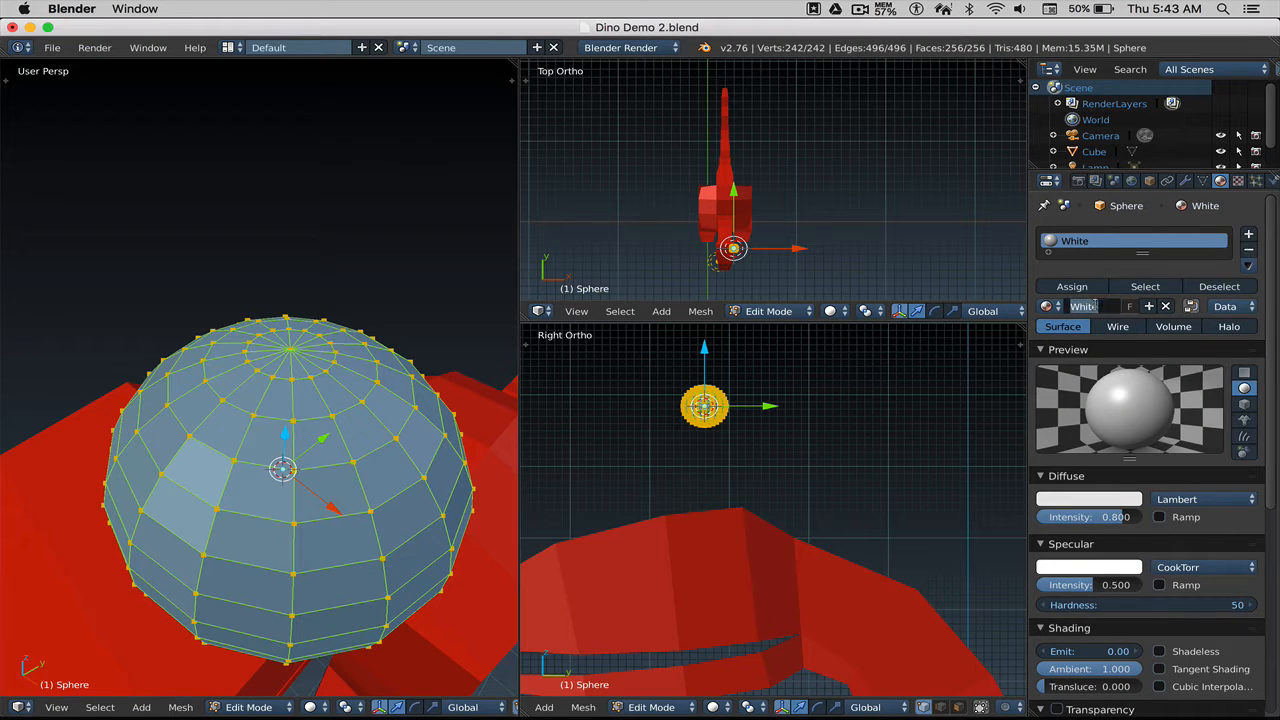
text(Eye)
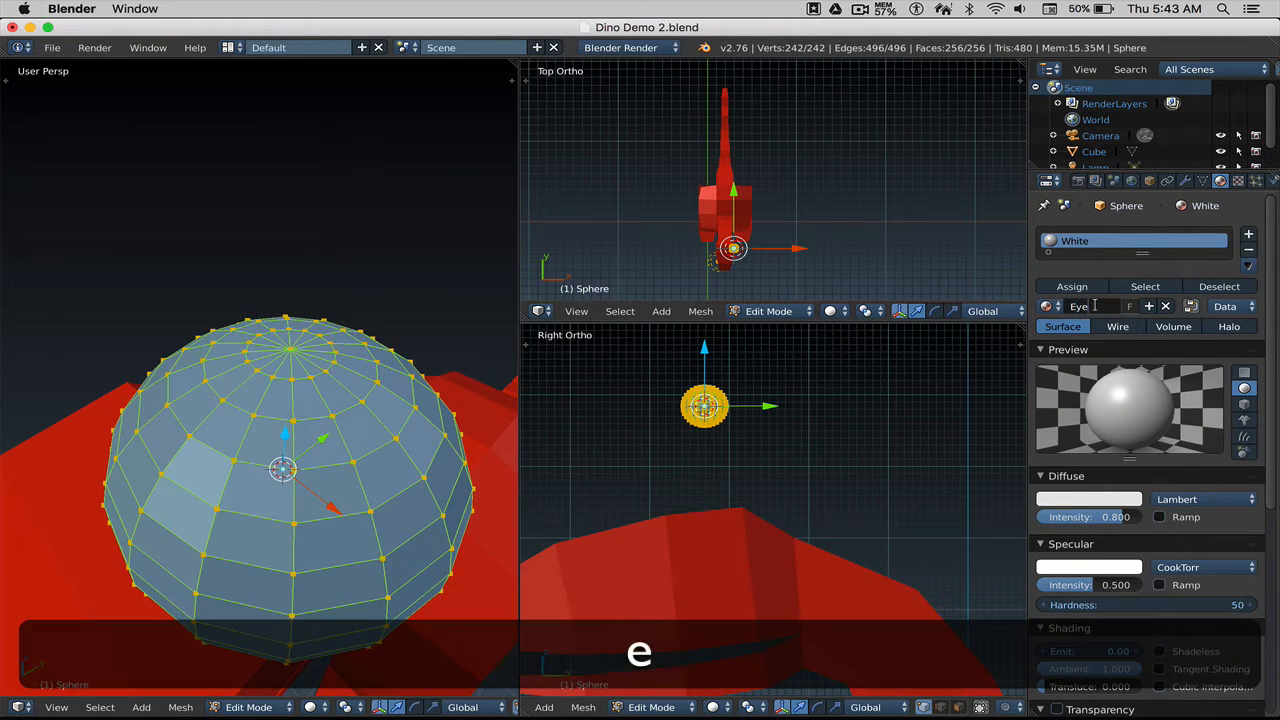
text( White)
key(Return)
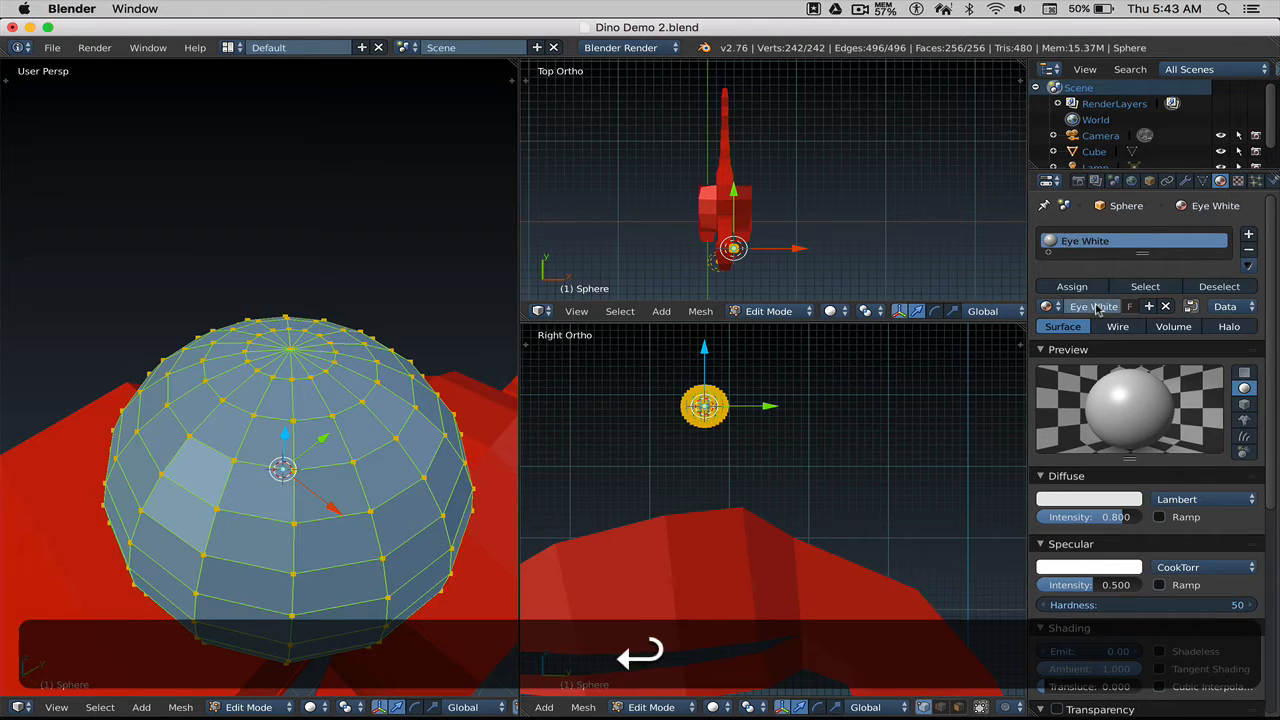
Step: Set the Eye White diffuse color to pure white and assign the material to all the sphere's faces
click(1094, 499)
click(1130, 293)
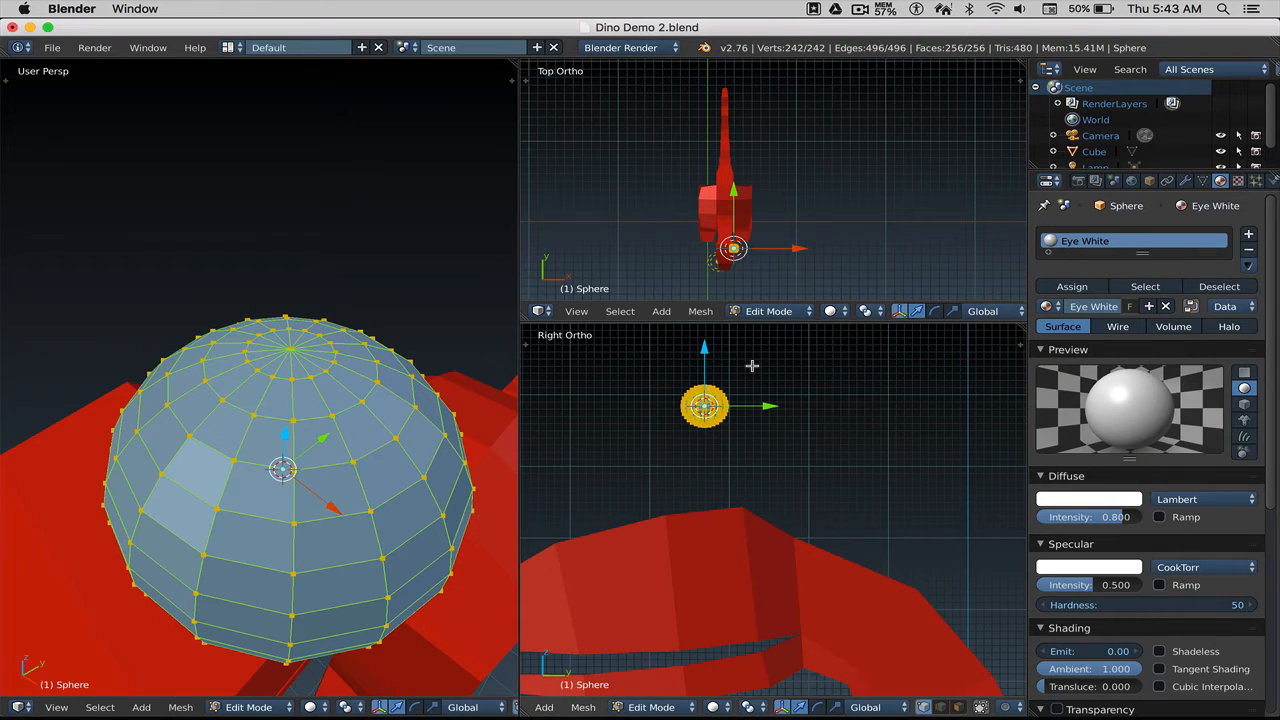
click(1087, 291)
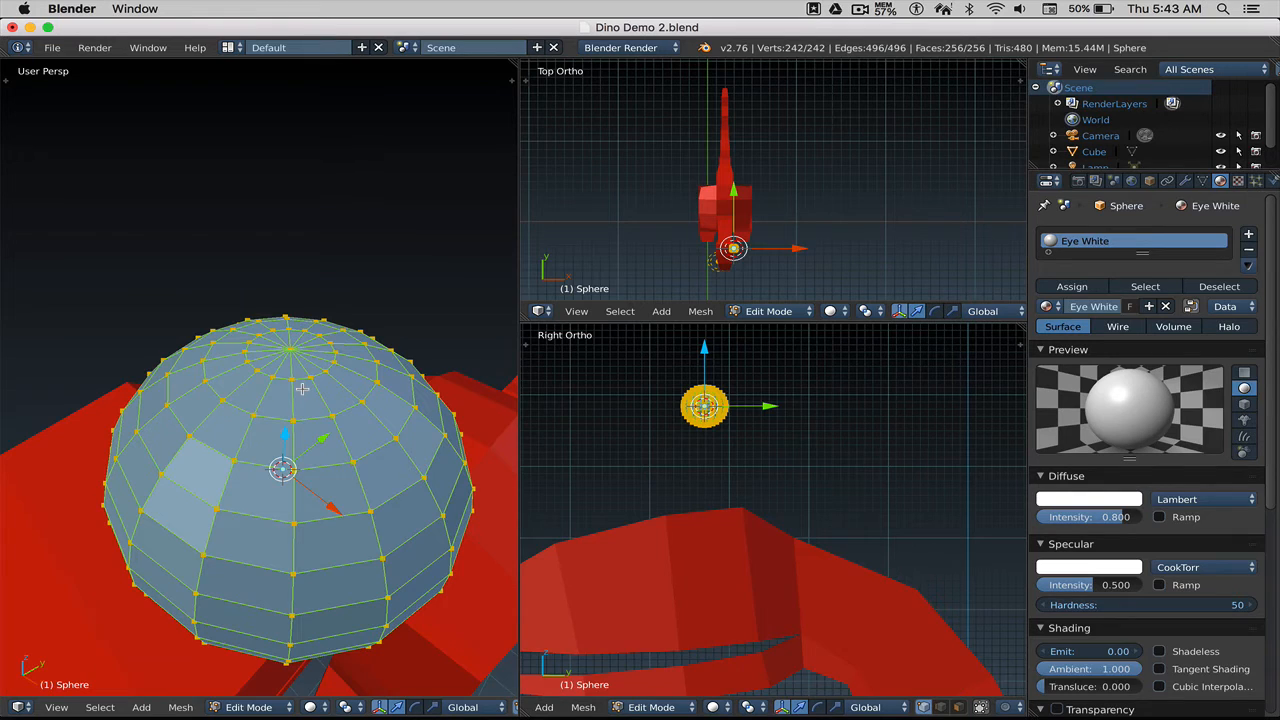
Step: Deselect the whole sphere mesh and switch to face selection
key(a)
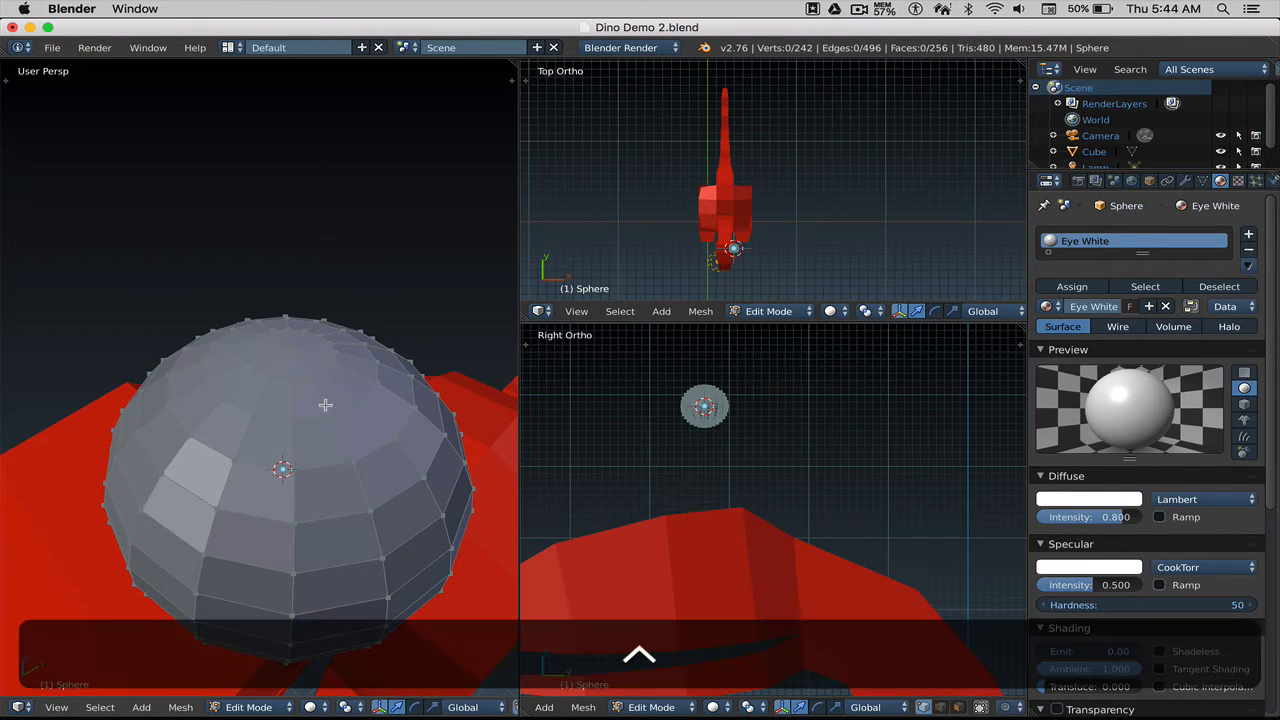
key(ctrl+Tab)
click(322, 406)
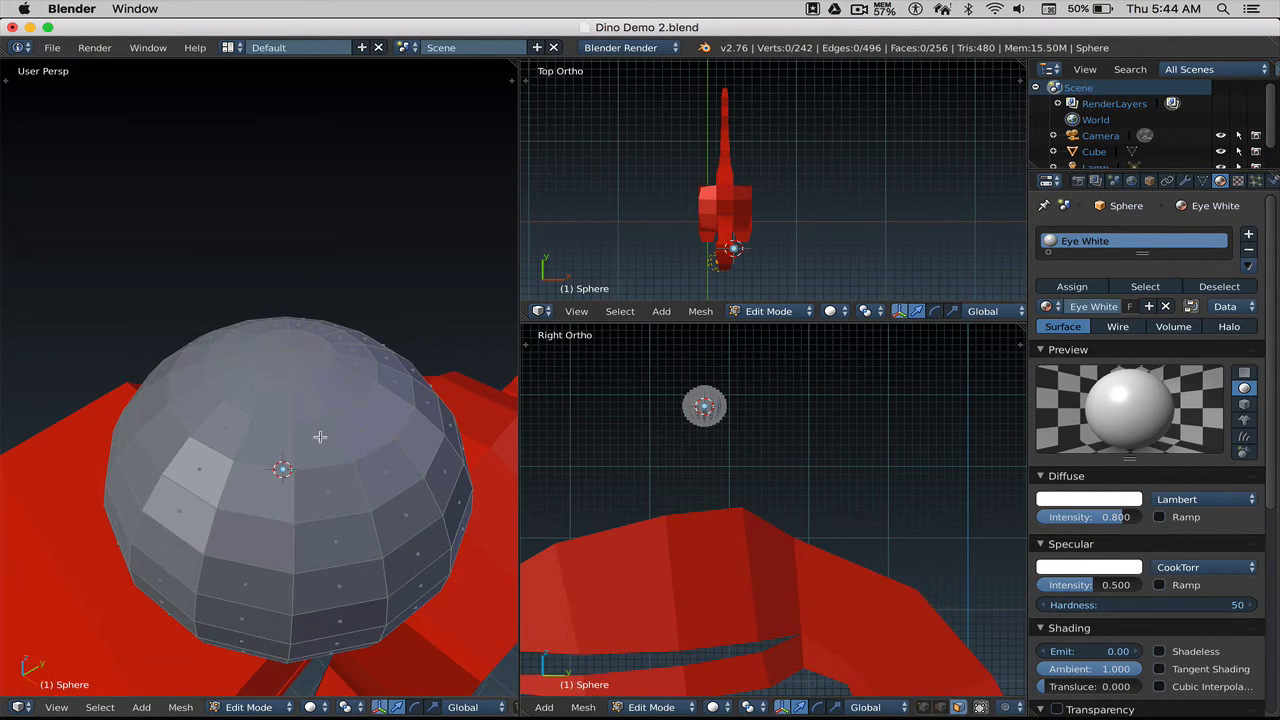
scroll(340, 408, left, 3)
scroll(340, 407, down, 3)
scroll(338, 407, right, 5)
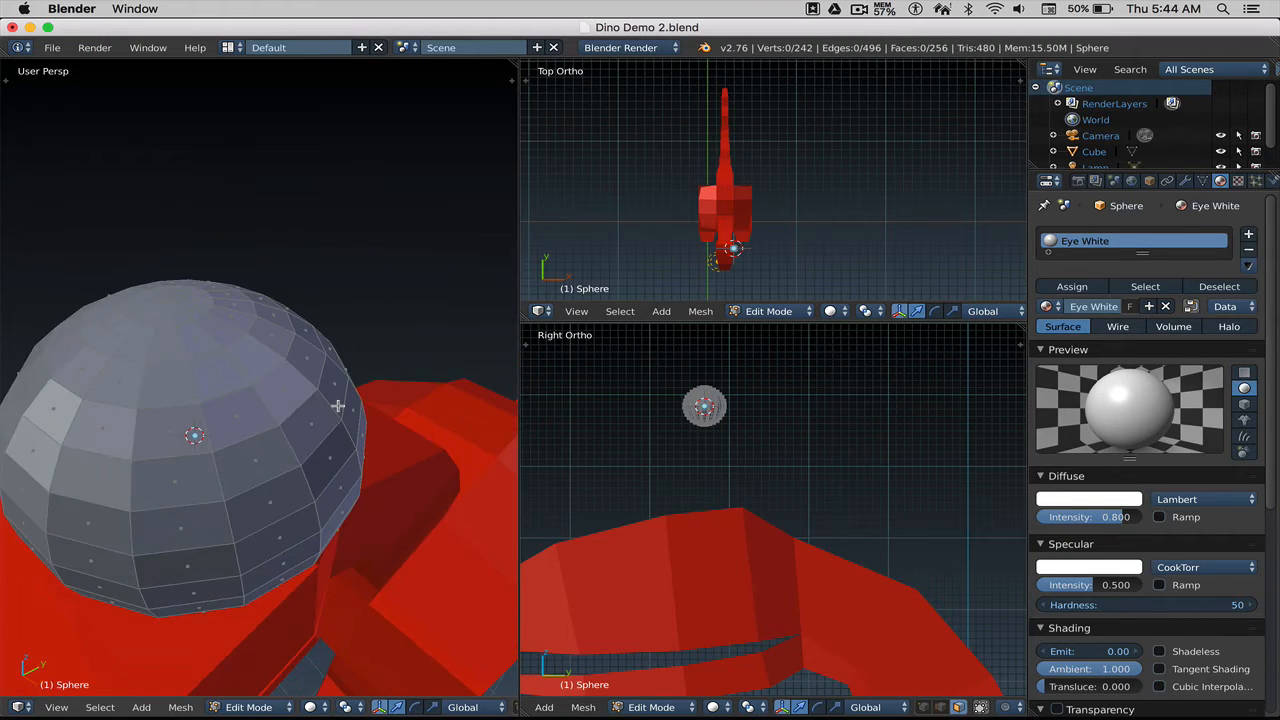
scroll(340, 407, left, 3)
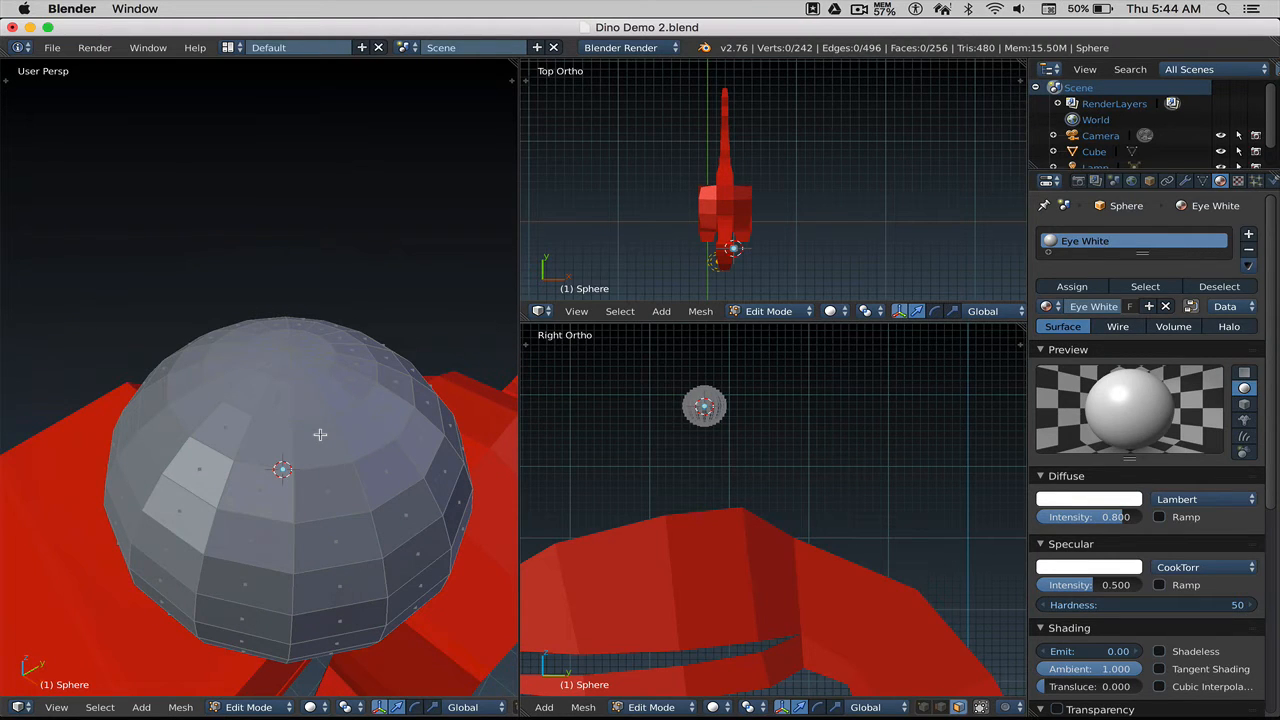
Step: Select eight adjacent faces one by one along a ring near the sphere's top, and clear the selection
right_click(320, 436)
shift+right_click(270, 440)
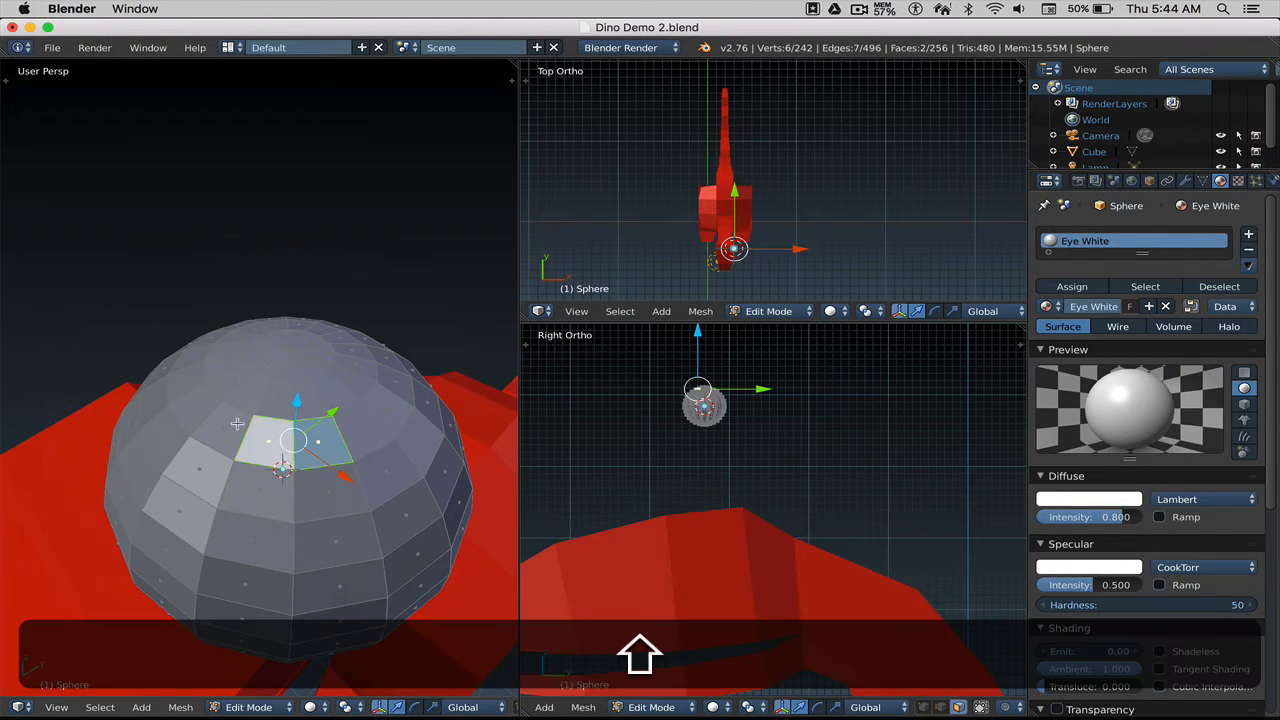
shift+right_click(236, 421)
shift+right_click(222, 404)
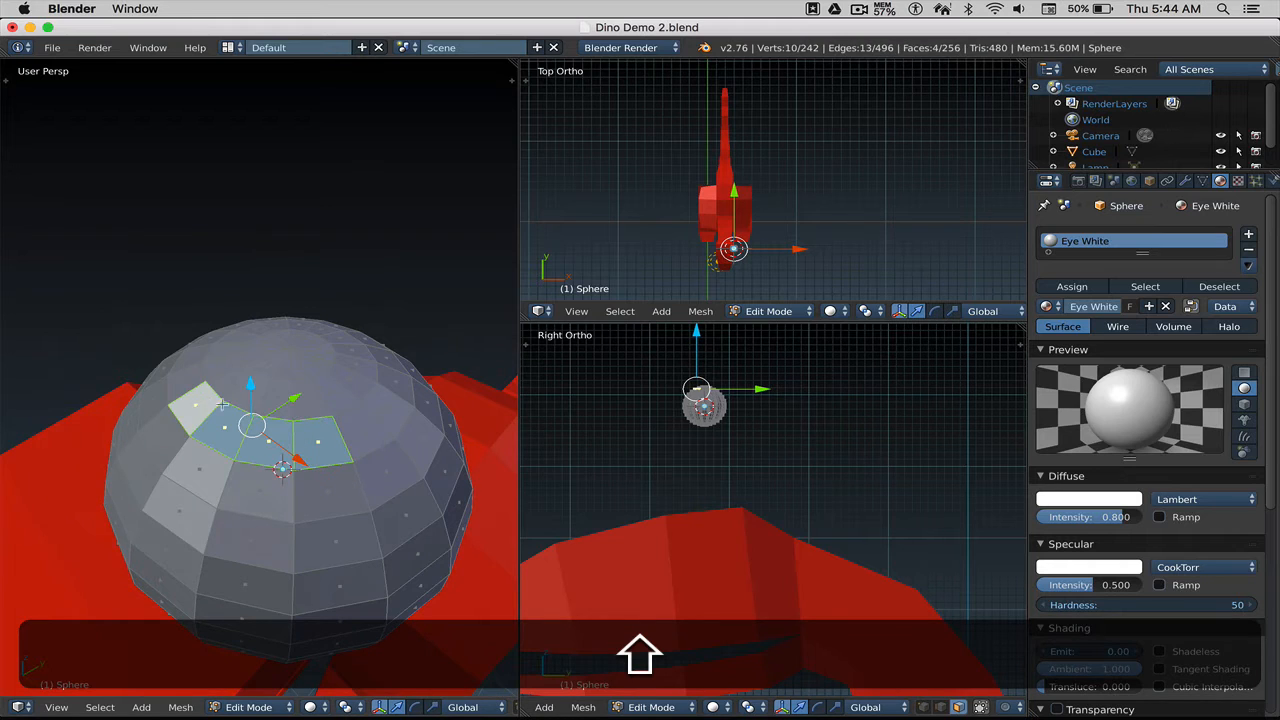
shift+right_click(370, 431)
shift+right_click(390, 412)
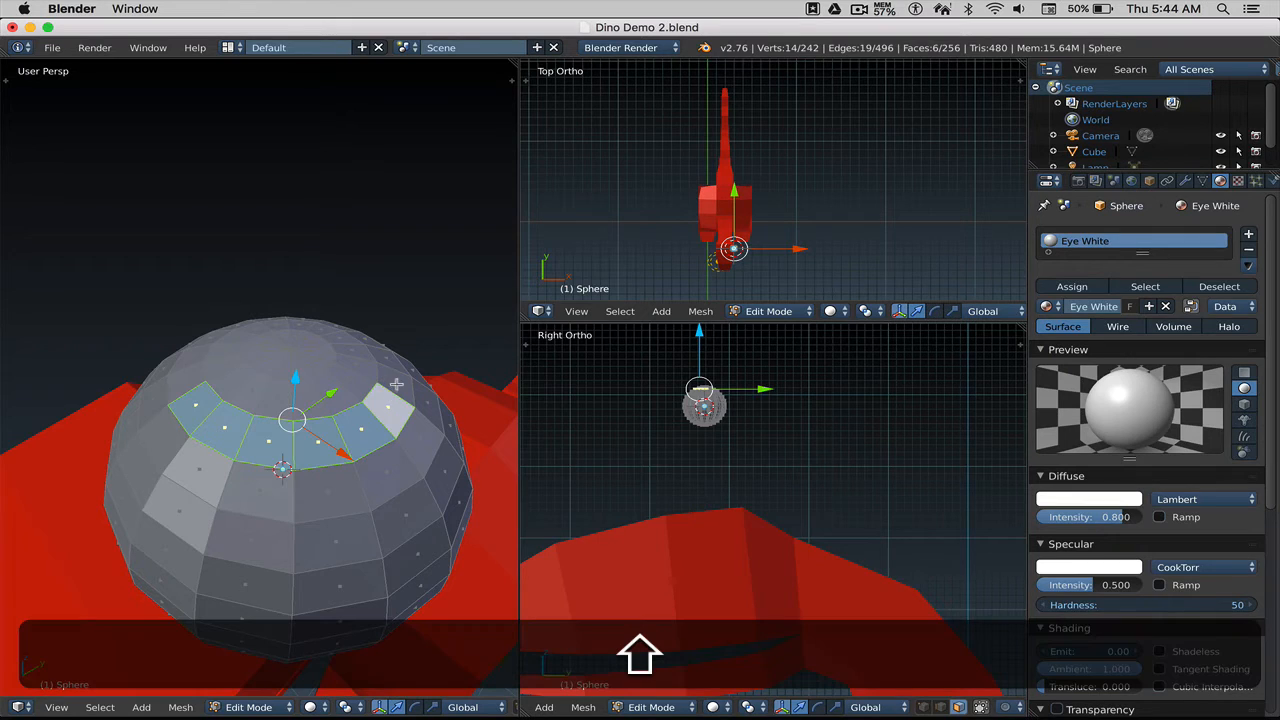
shift+right_click(396, 387)
shift+right_click(391, 365)
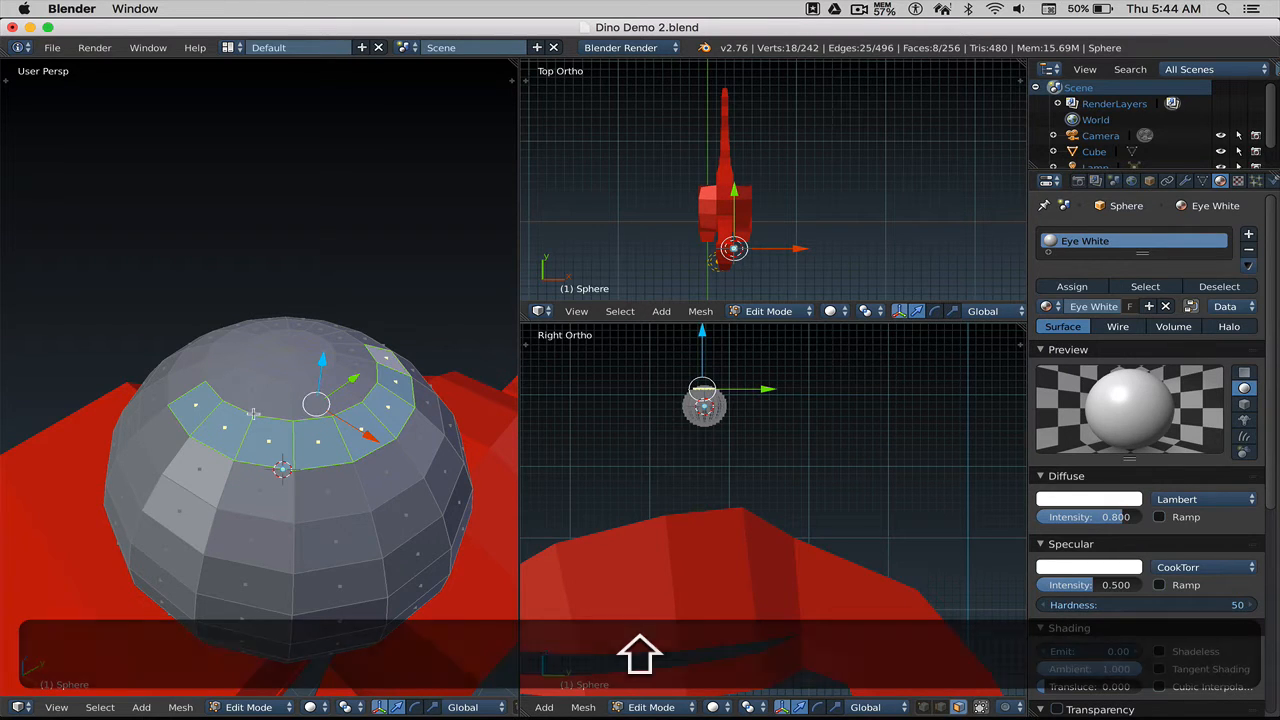
key(a)
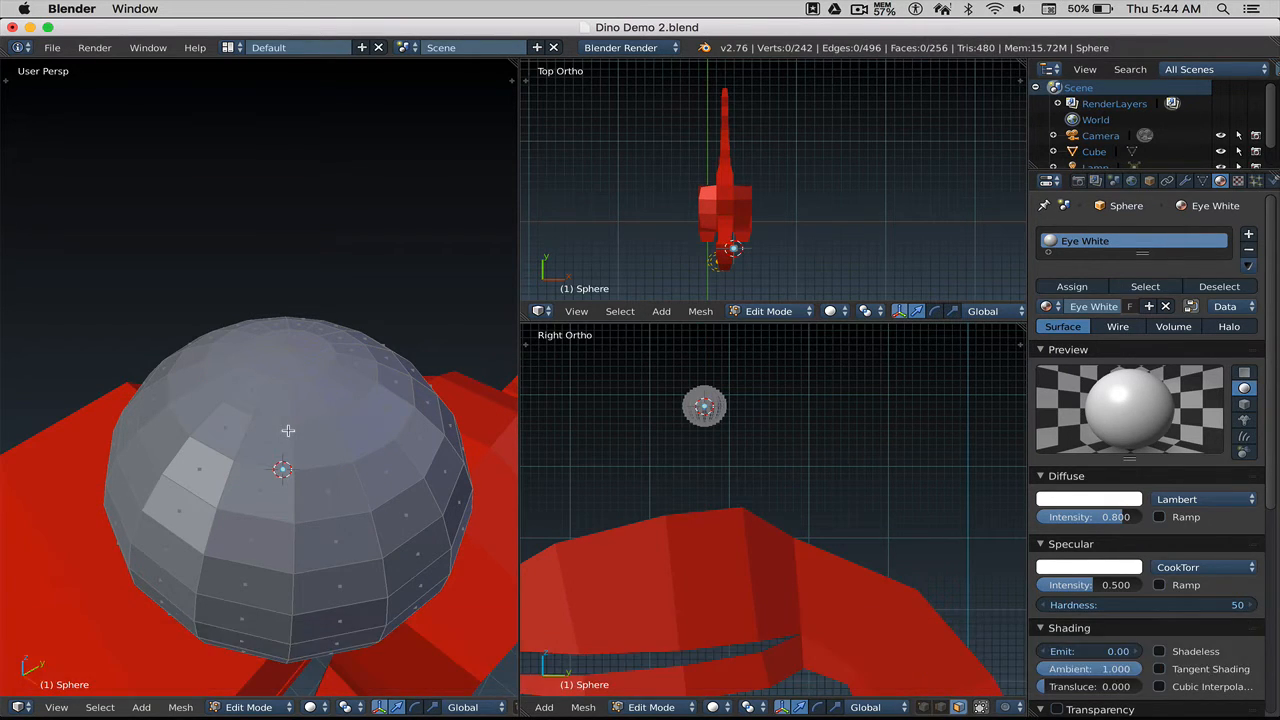
Step: Loop-select the complete ring of faces near the sphere's top and frame the sphere's upper part in the Right Ortho view
key(alt)
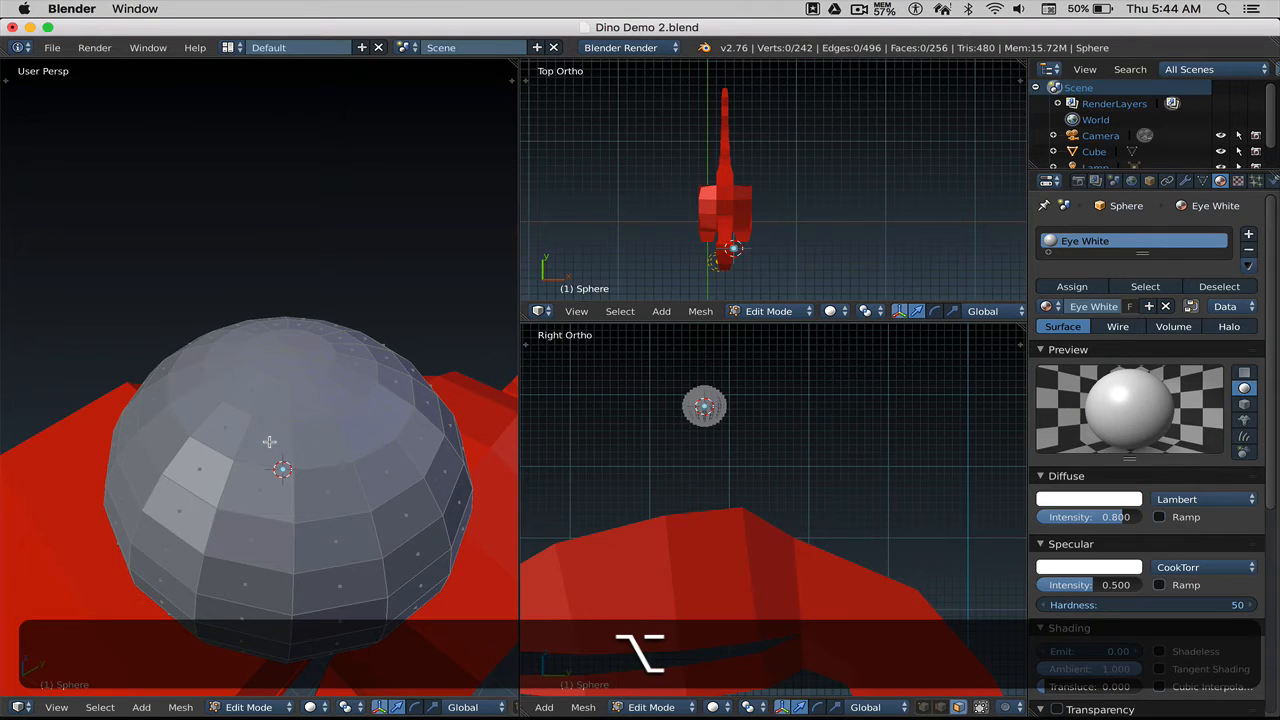
alt+right_click(269, 441)
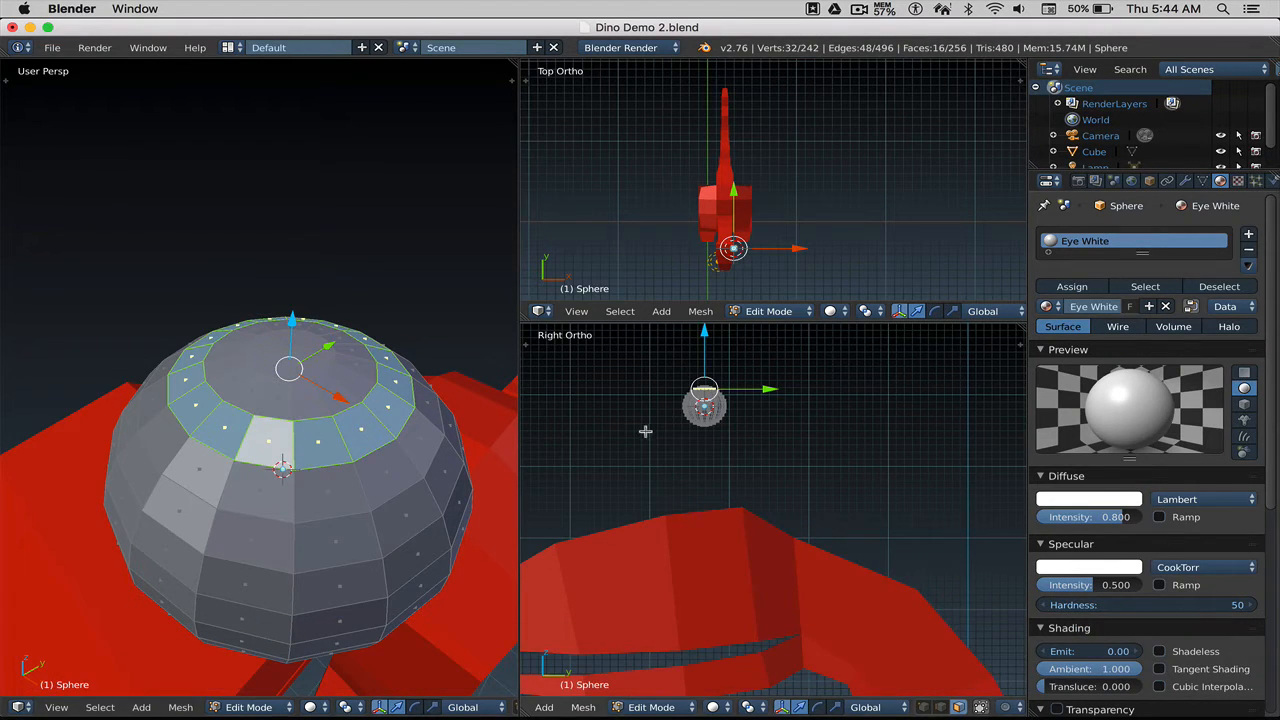
scroll(689, 423, up, 3)
key(shift)
shift+middle_drag(685, 402, 771, 548)
scroll(768, 545, up, 7)
shift+middle_drag(692, 397, 800, 567)
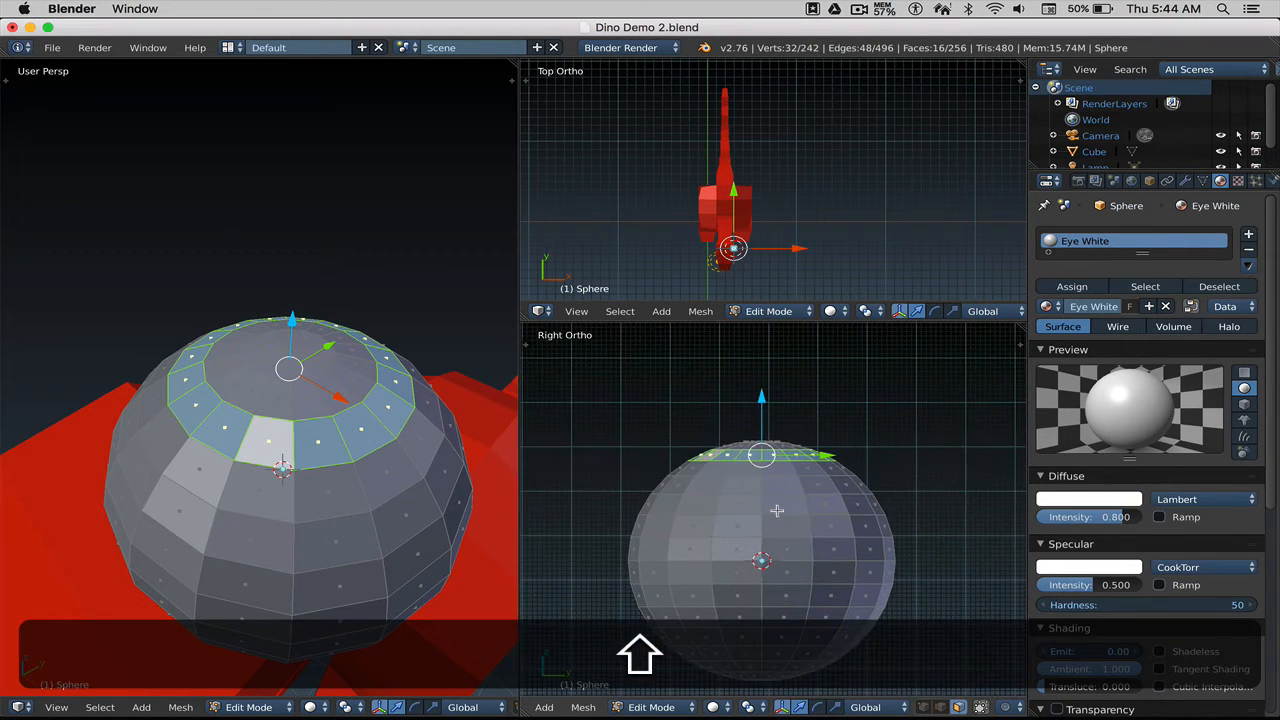
scroll(774, 511, up, 2)
shift+middle_drag(766, 490, 789, 501)
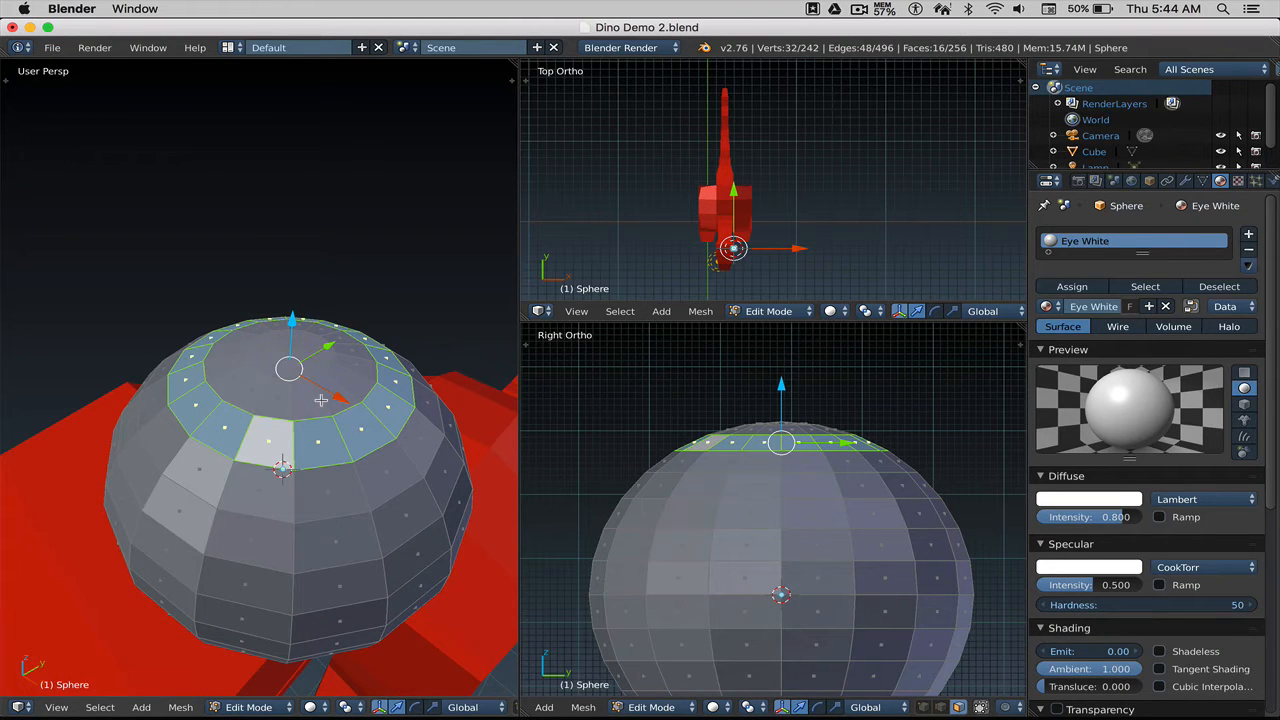
Step: Try to add the next face loop above to the selected ring, and clear the whole selection
key(shift)
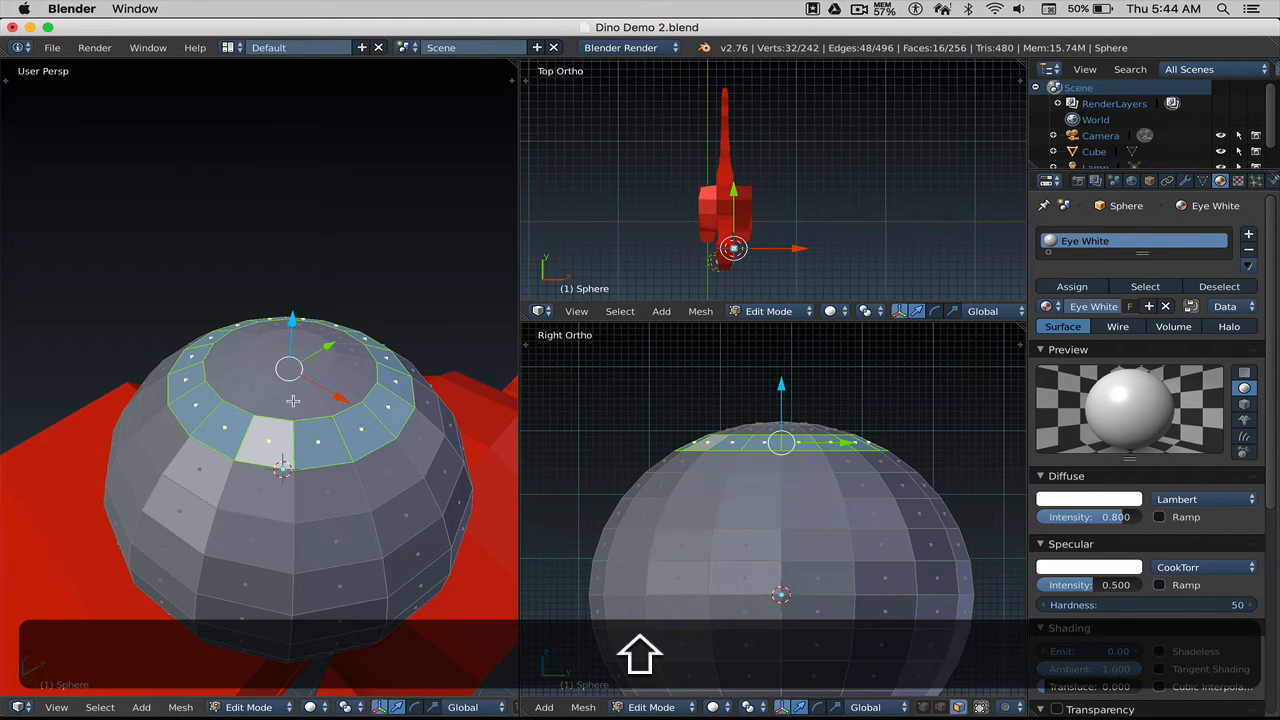
key(shift)
key(alt)
key(shift)
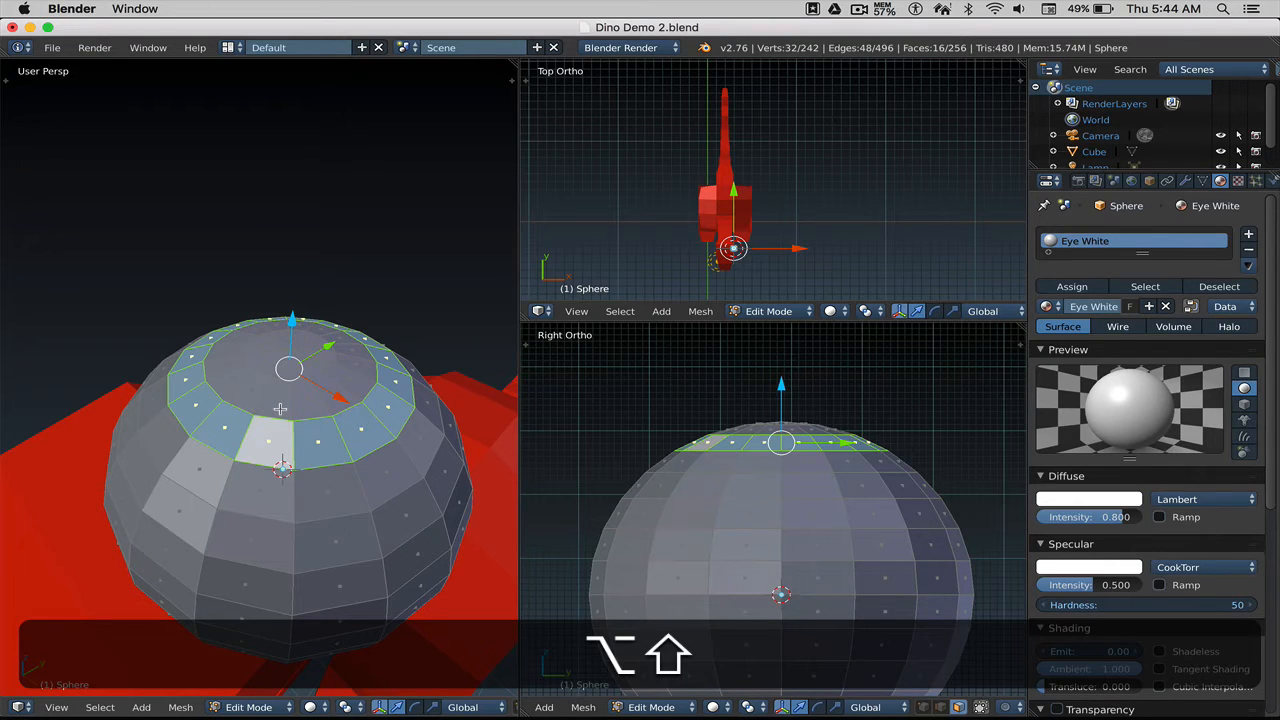
alt+shift+click(280, 408)
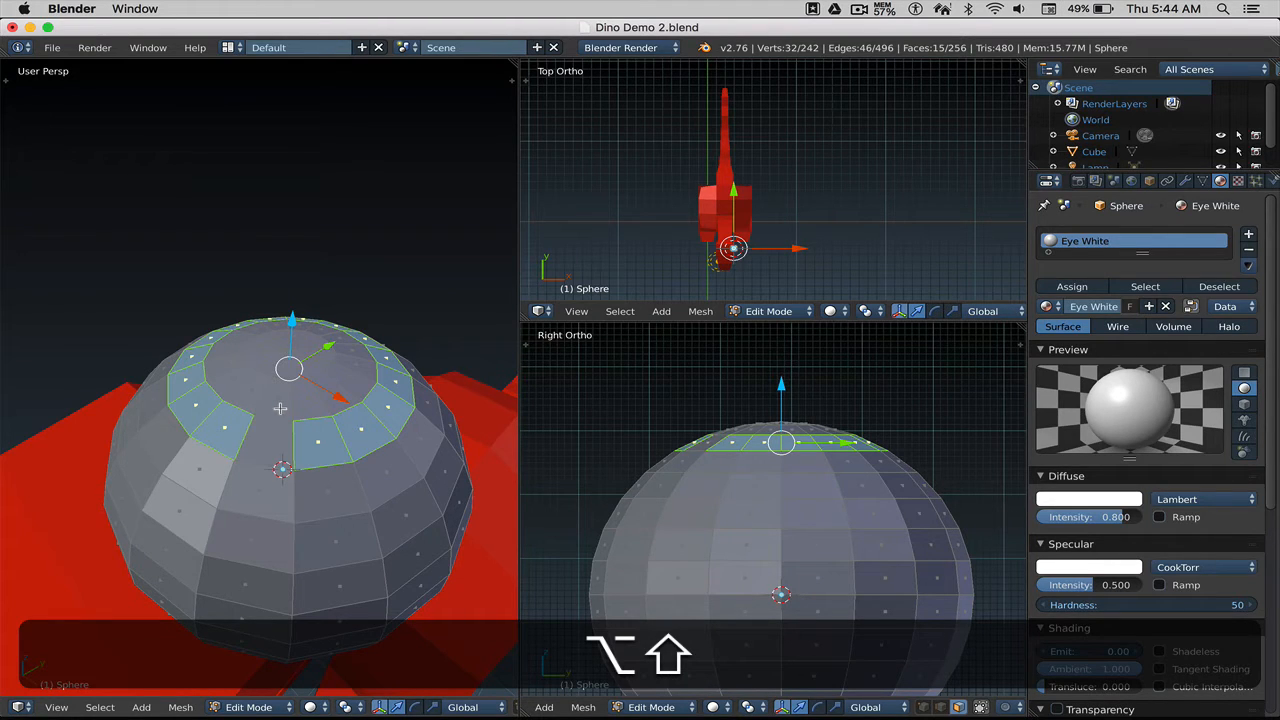
alt+shift+click(280, 408)
alt+shift+click(311, 393)
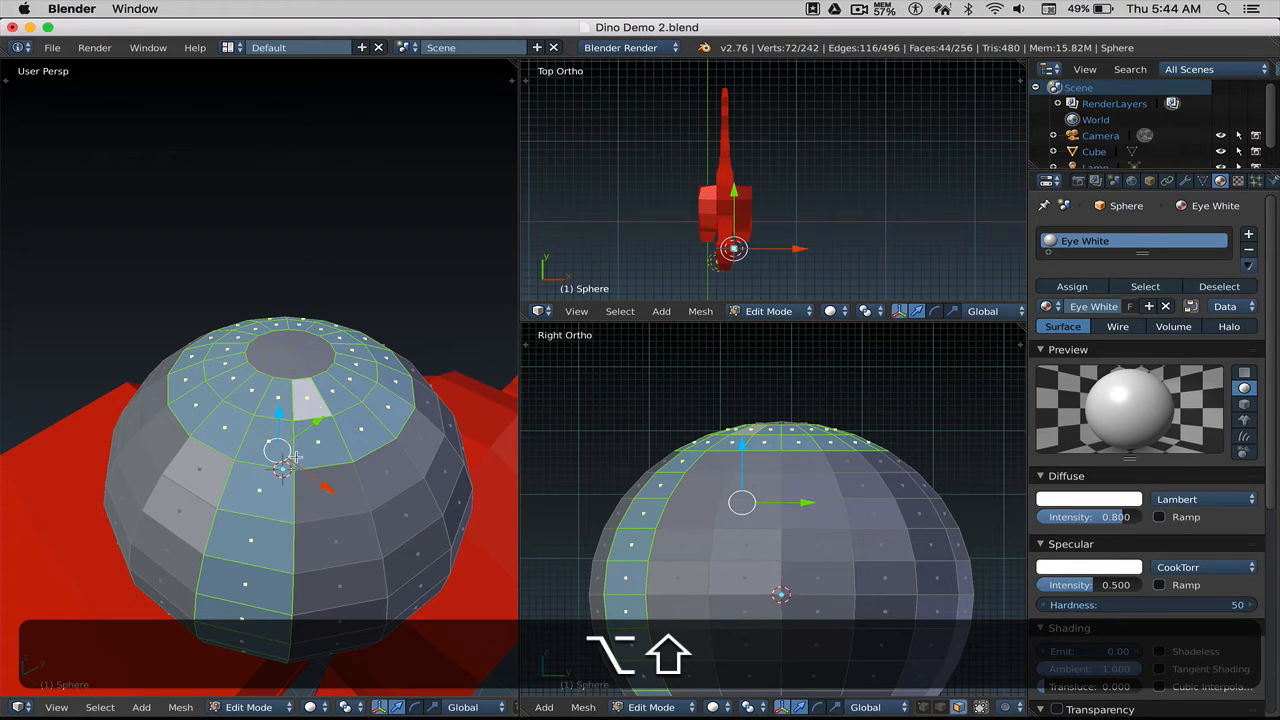
alt+shift+click(281, 483)
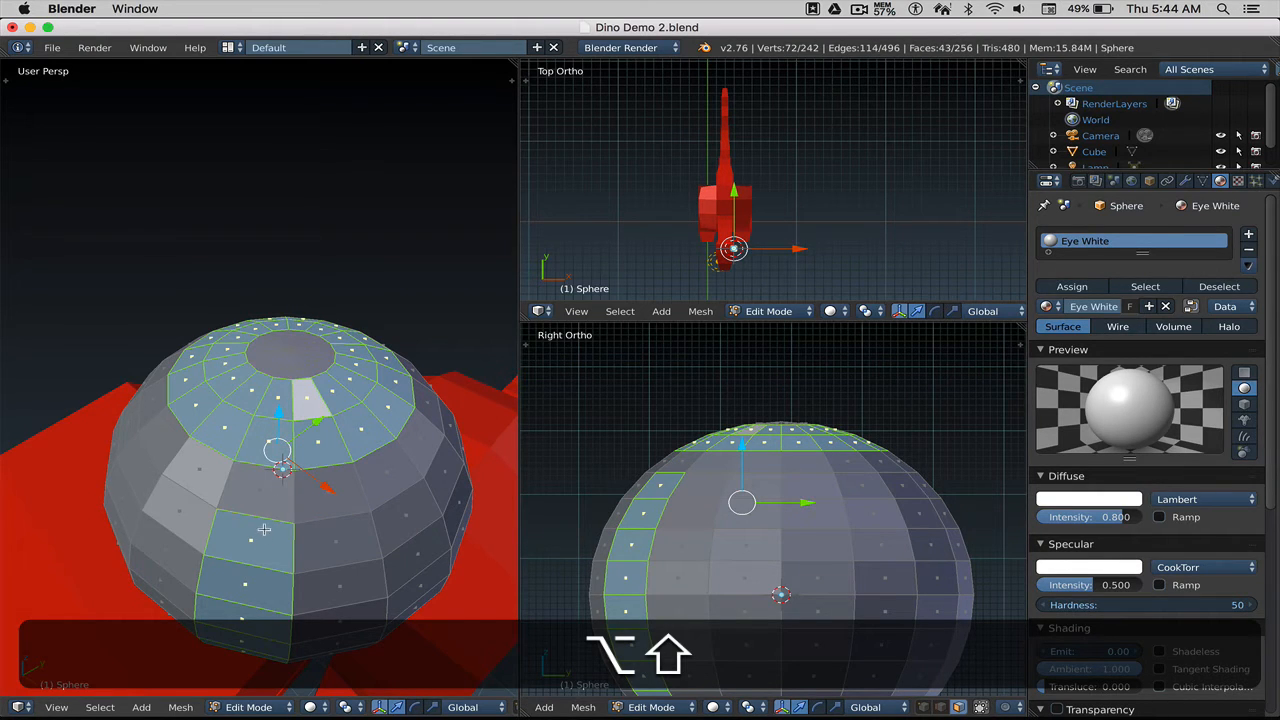
key(a)
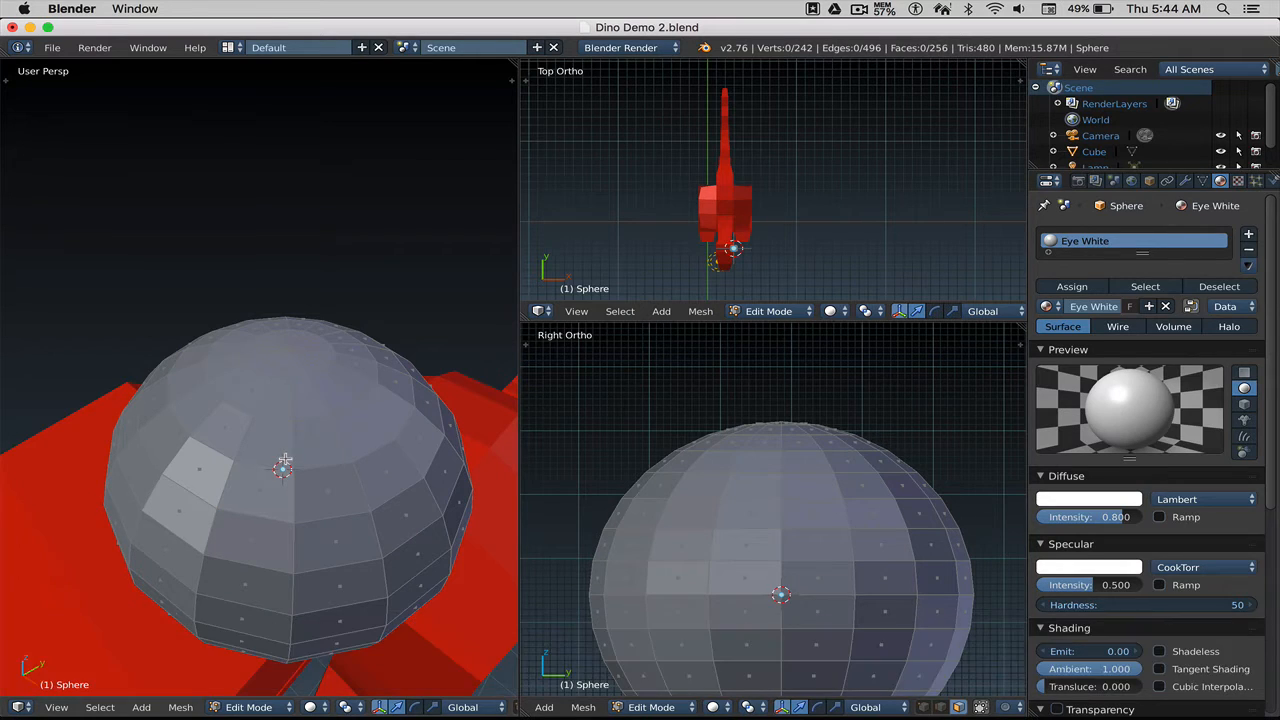
Step: Select two complete neighbouring face loops near the sphere's top, leaving the triangular faces around the pole unselected
alt+click(275, 440)
shift+click(278, 404)
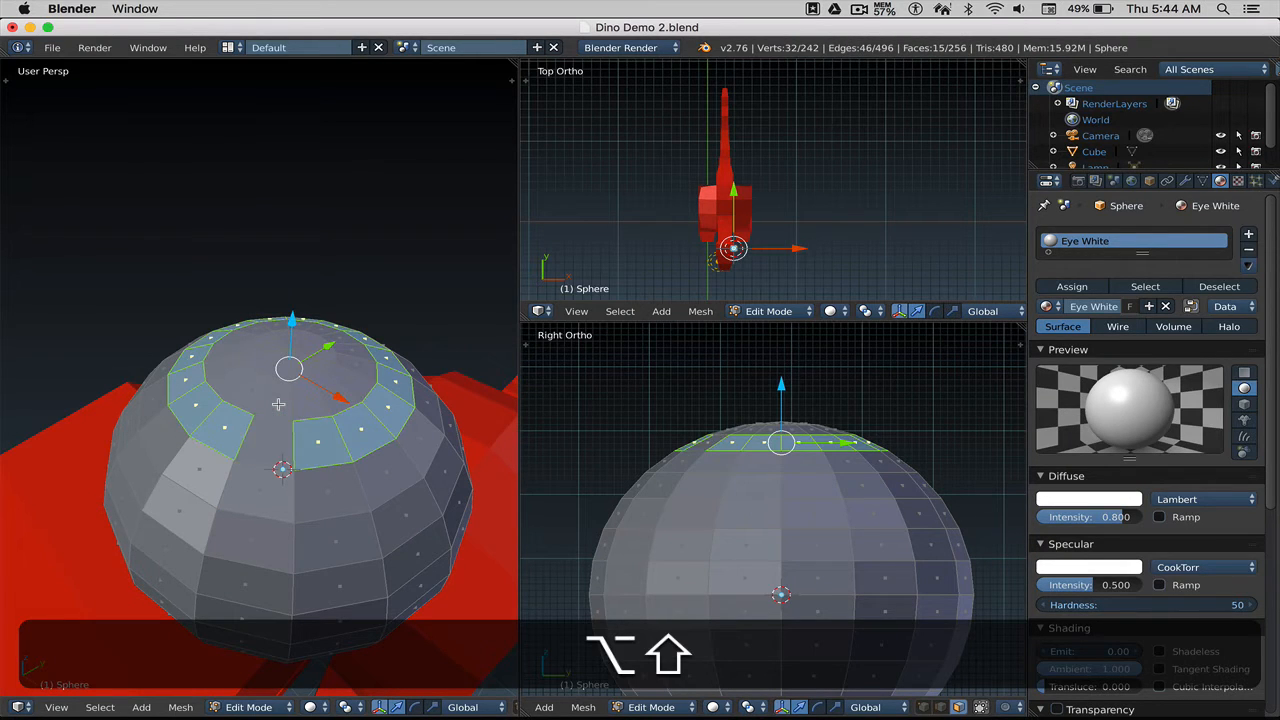
alt+shift+click(282, 402)
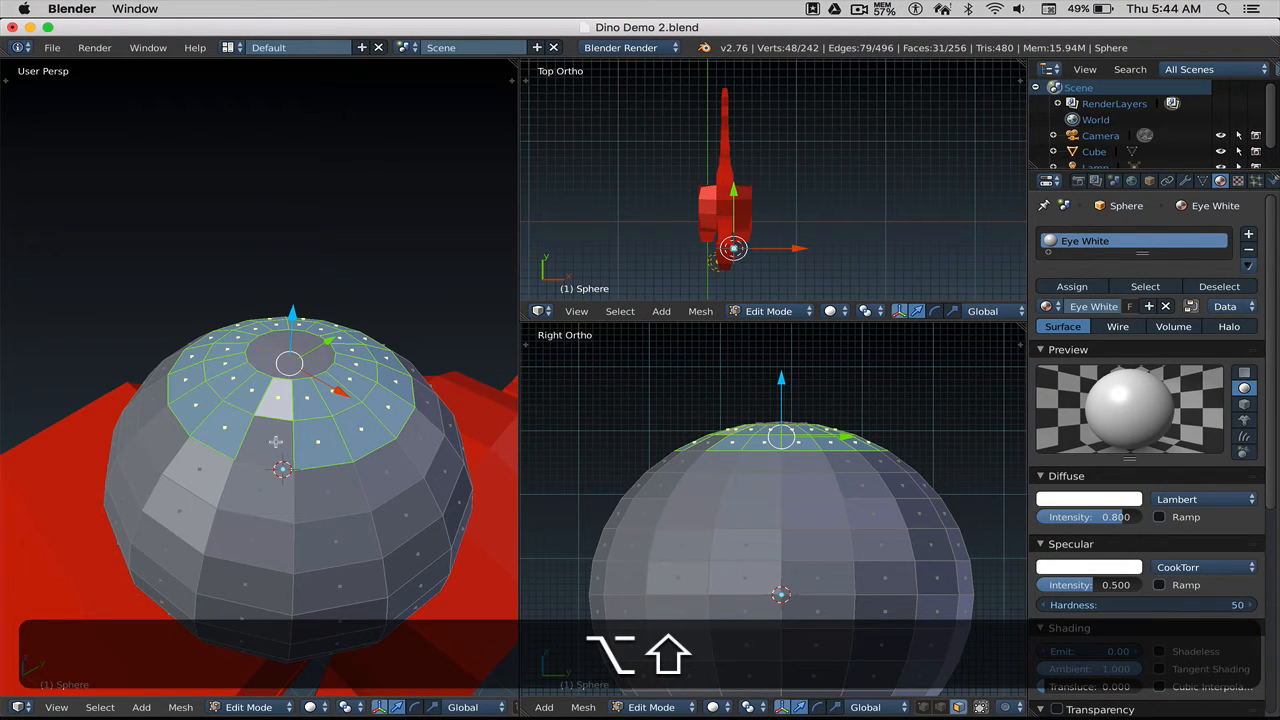
shift+click(275, 441)
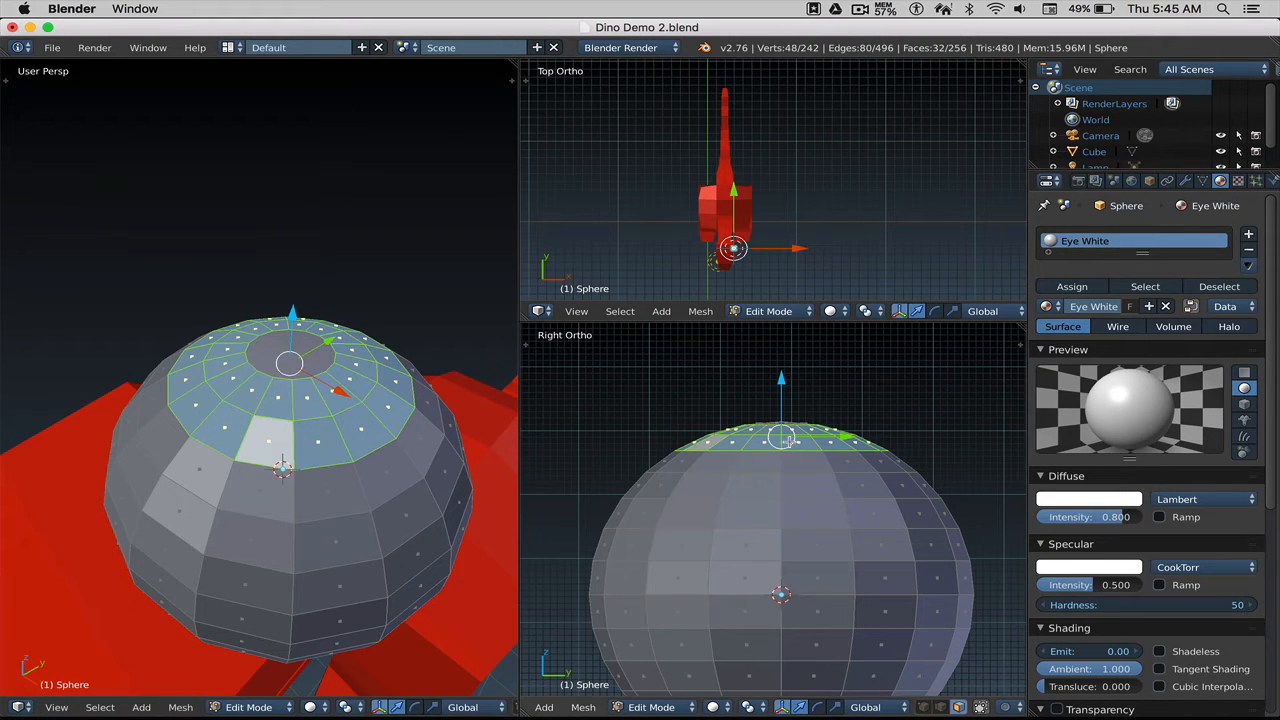
Step: Add a second material to the sphere and name it Iris
click(1250, 236)
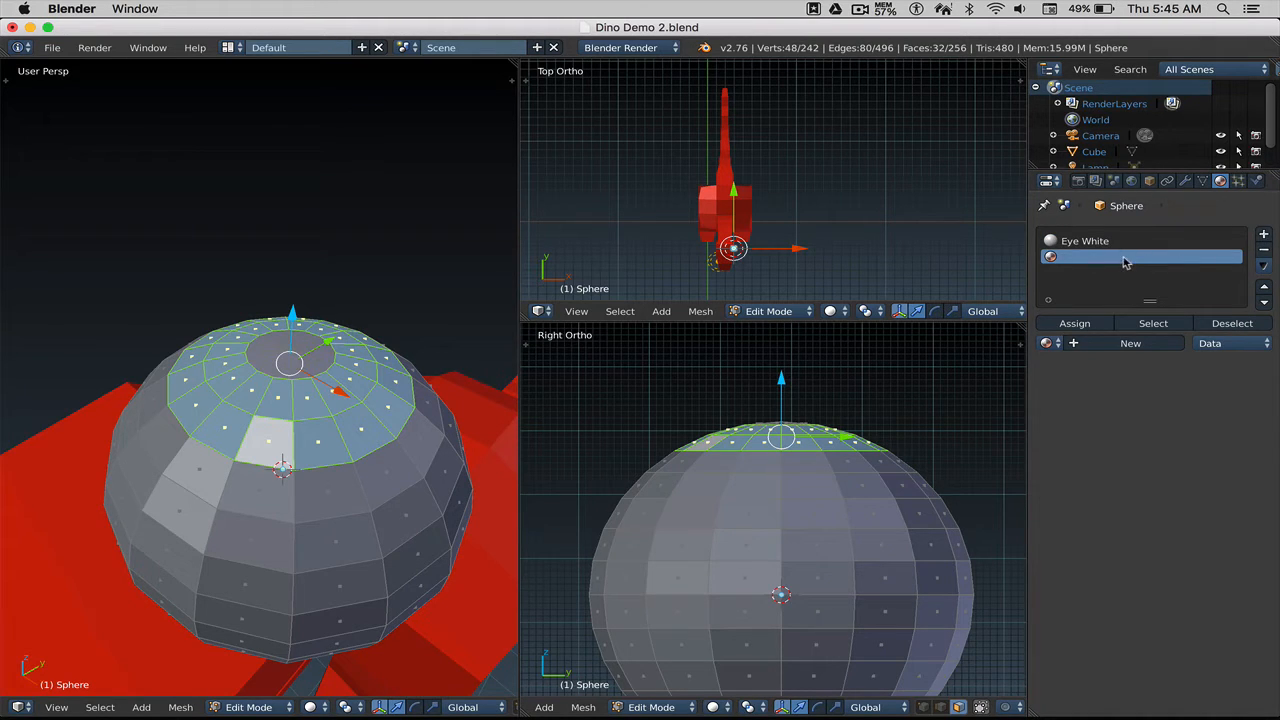
click(1128, 344)
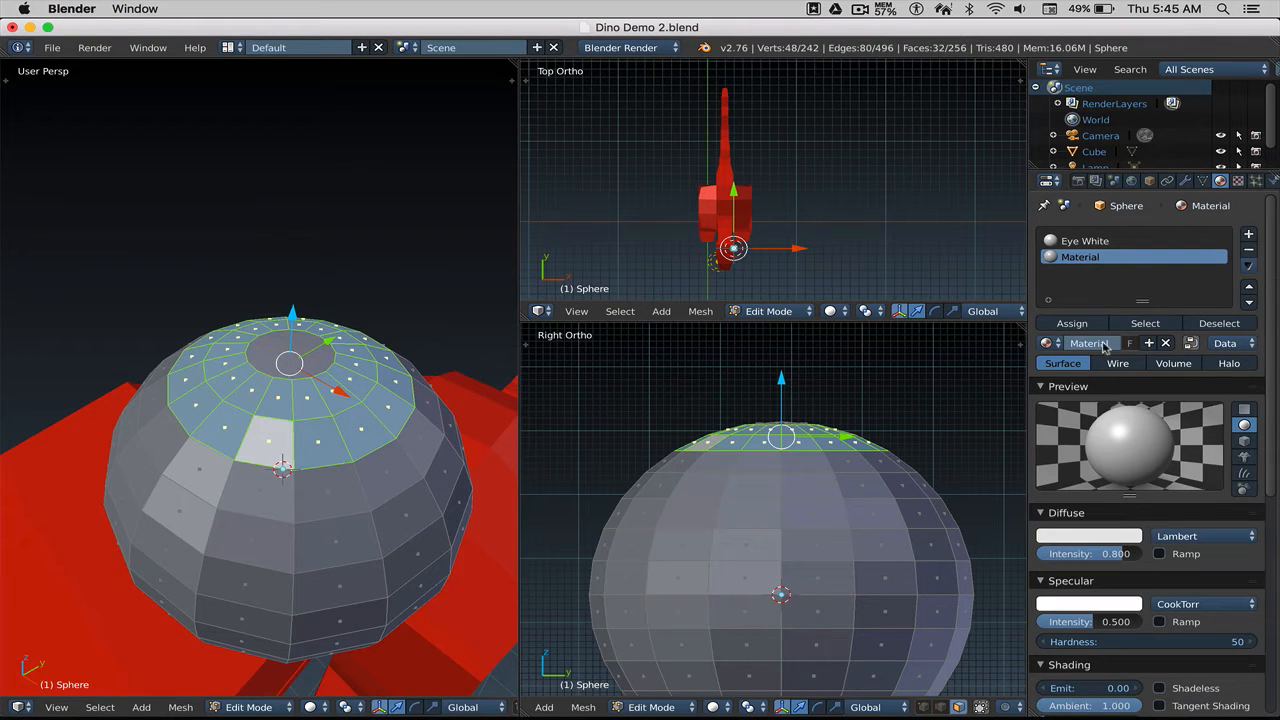
key(shift+i)
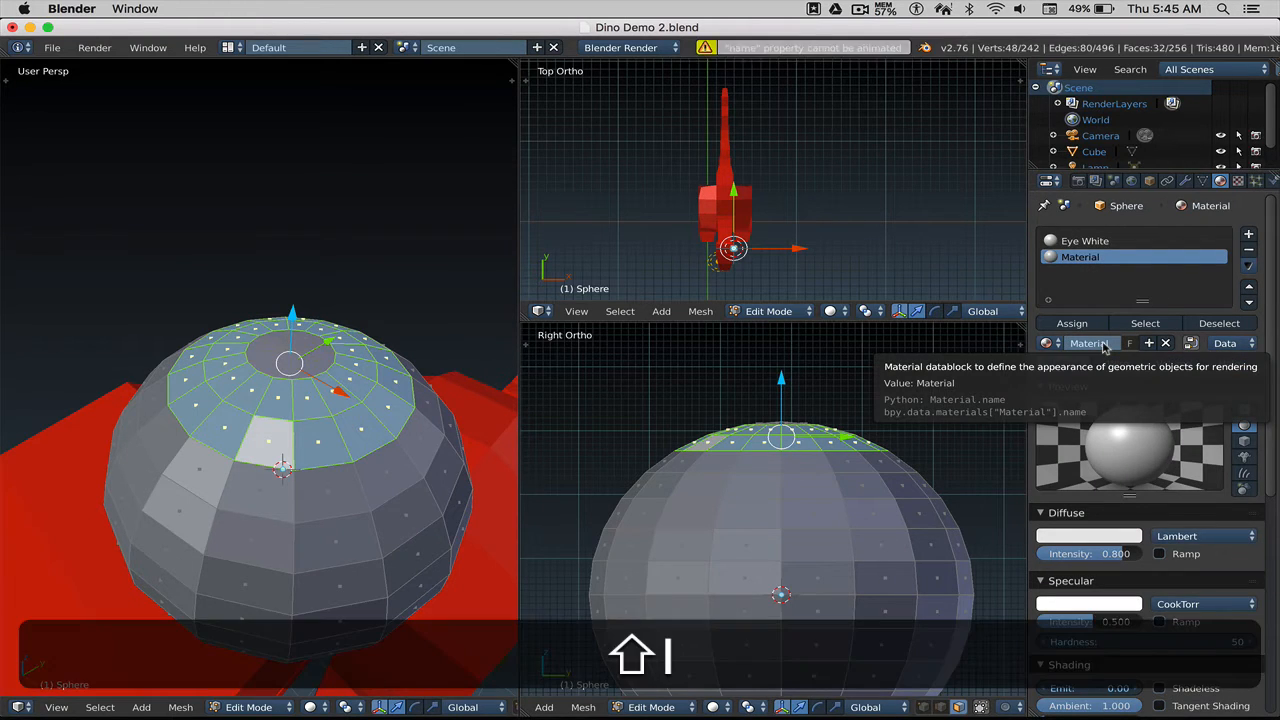
key(shift+r)
key(i)
key(s)
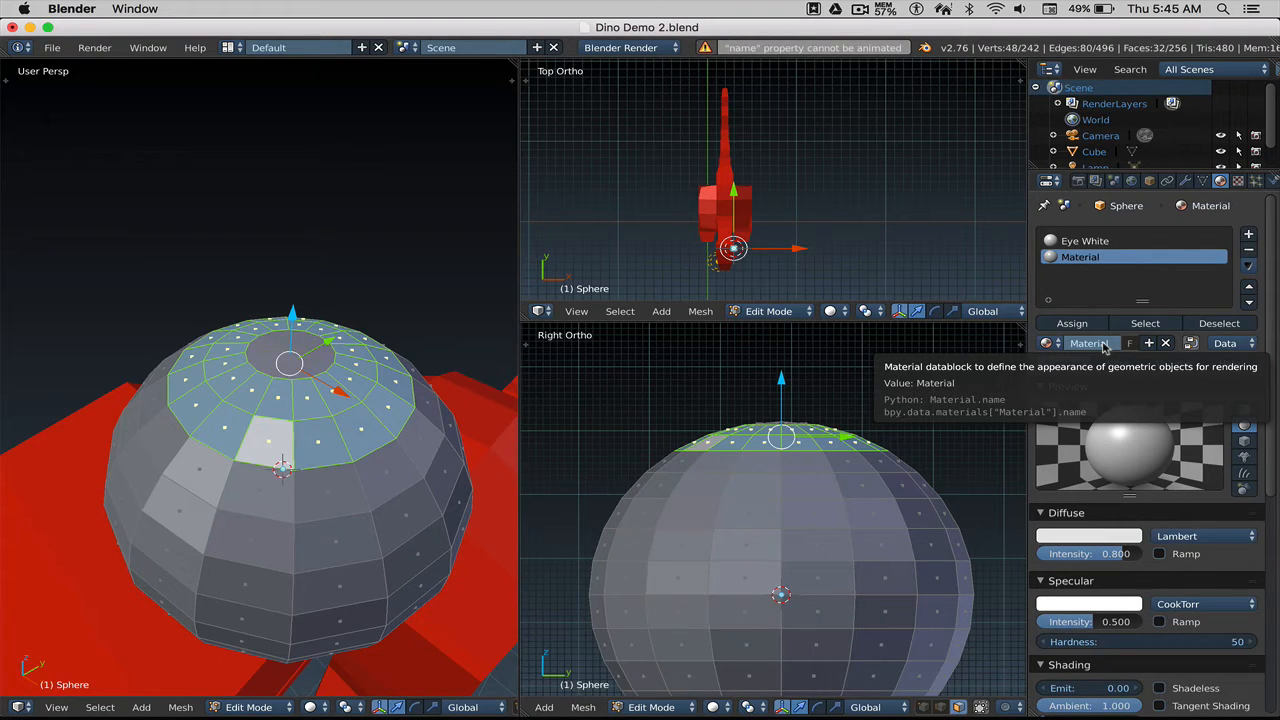
click(1100, 345)
text(Iris)
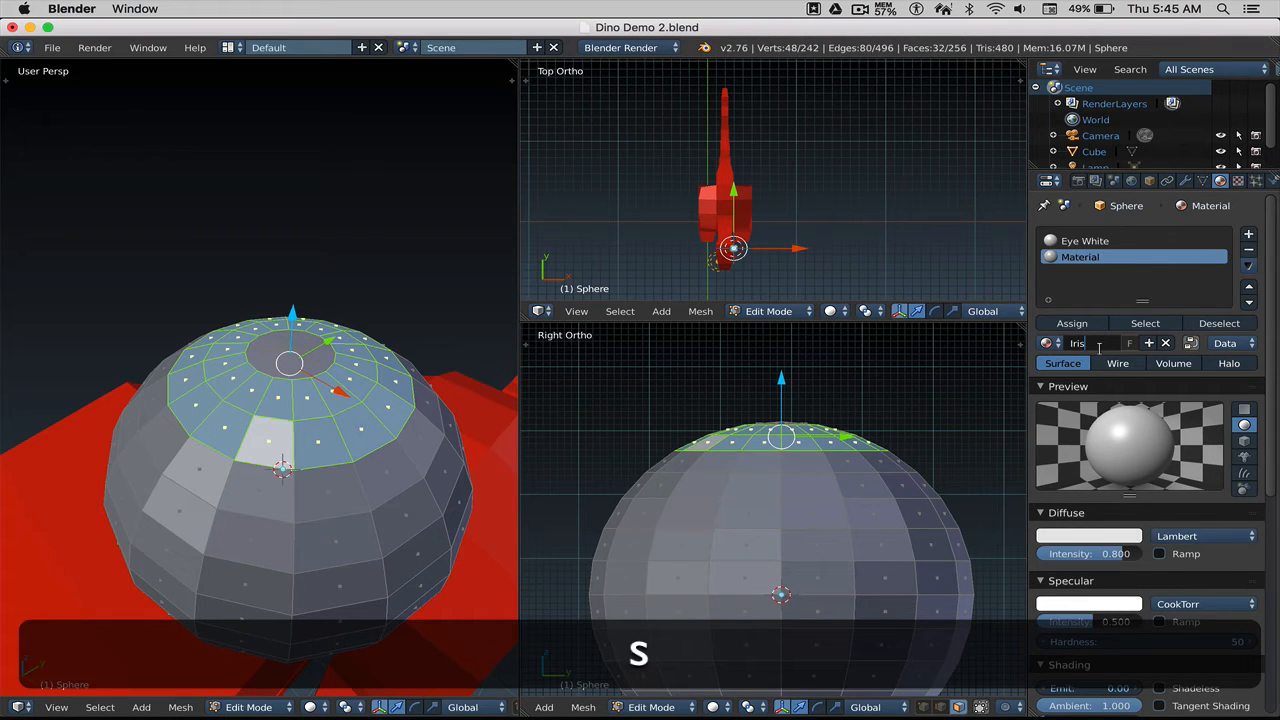
key(Return)
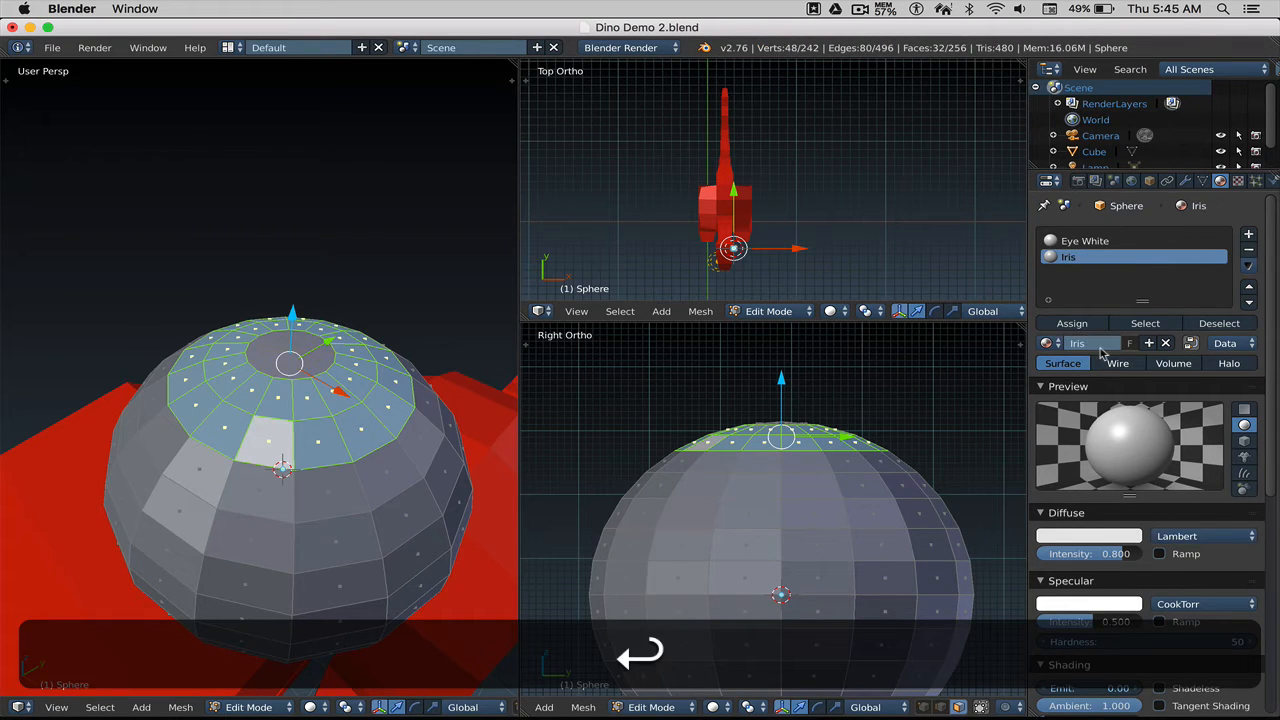
Step: Set the Iris material's diffuse color to bright cyan and assign it to the two selected face loops
click(1088, 536)
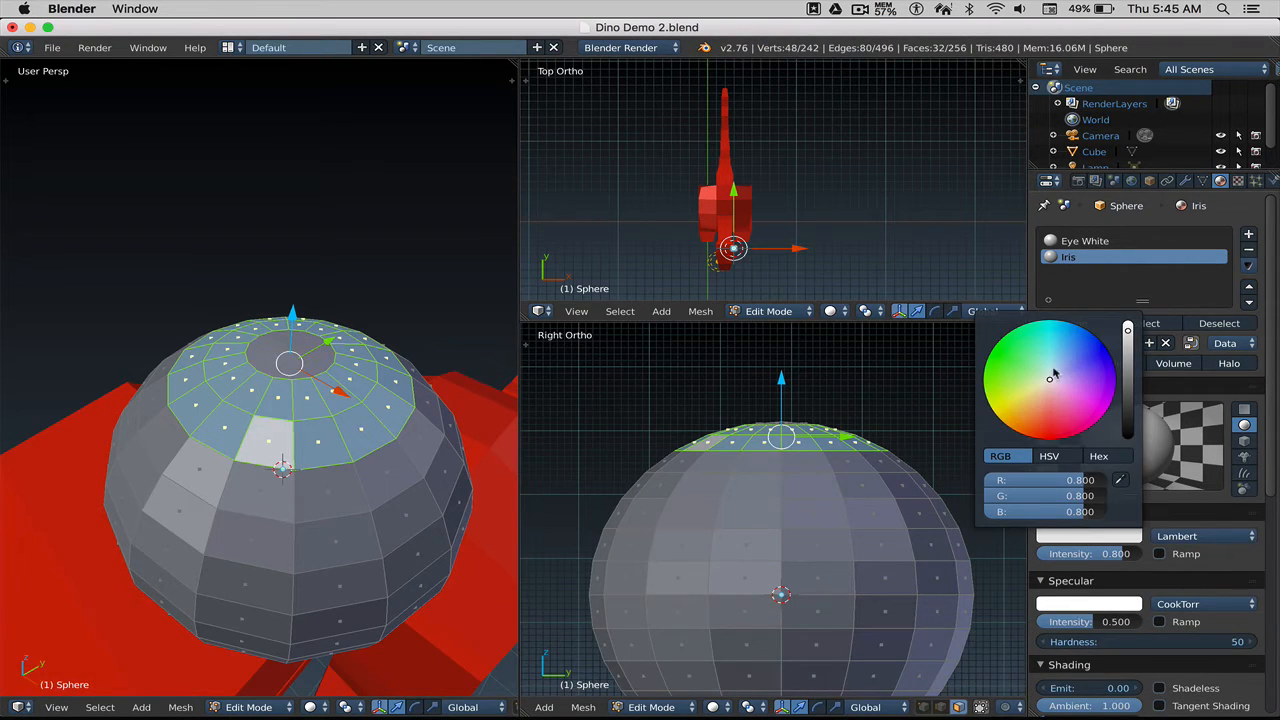
click(1093, 344)
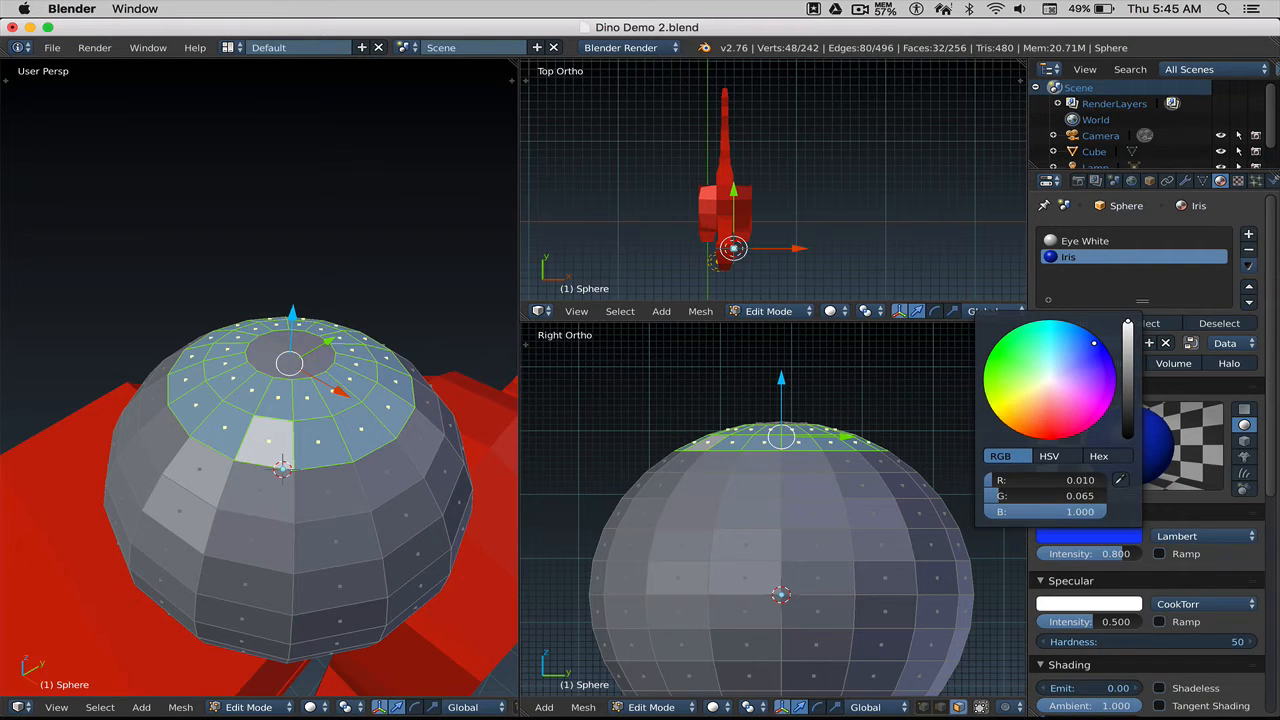
click(1088, 536)
click(1056, 327)
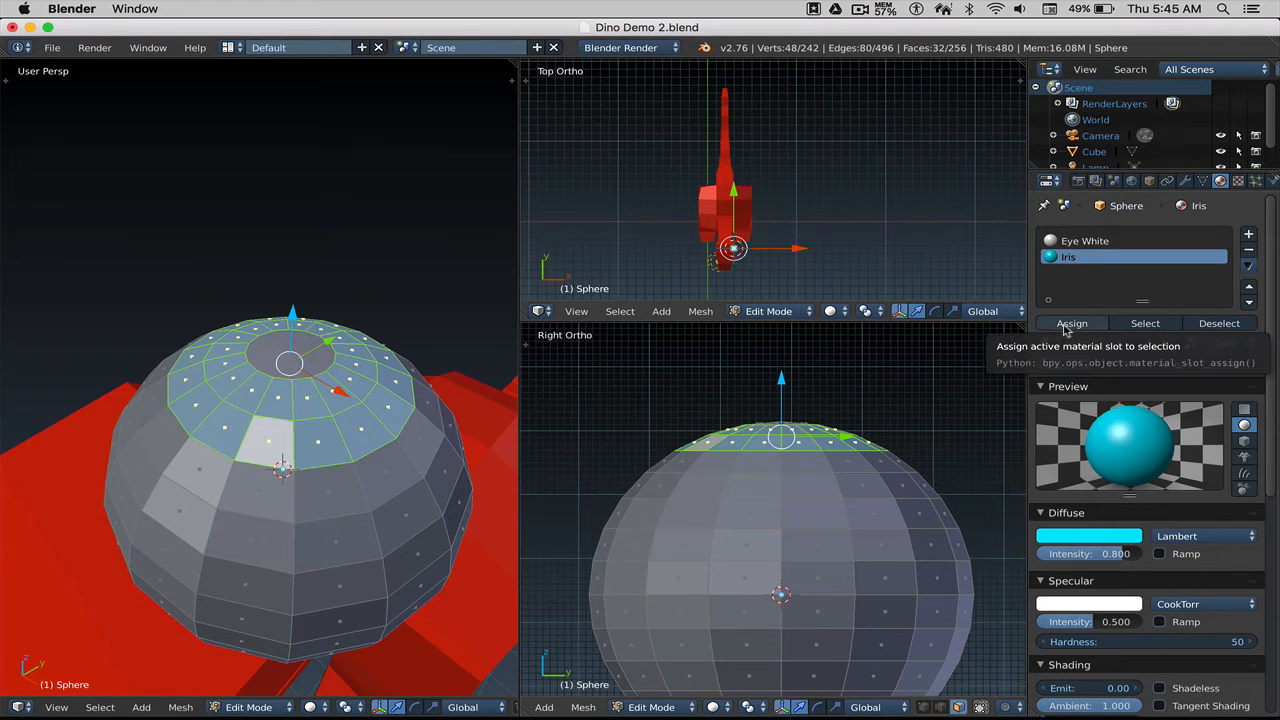
click(1069, 324)
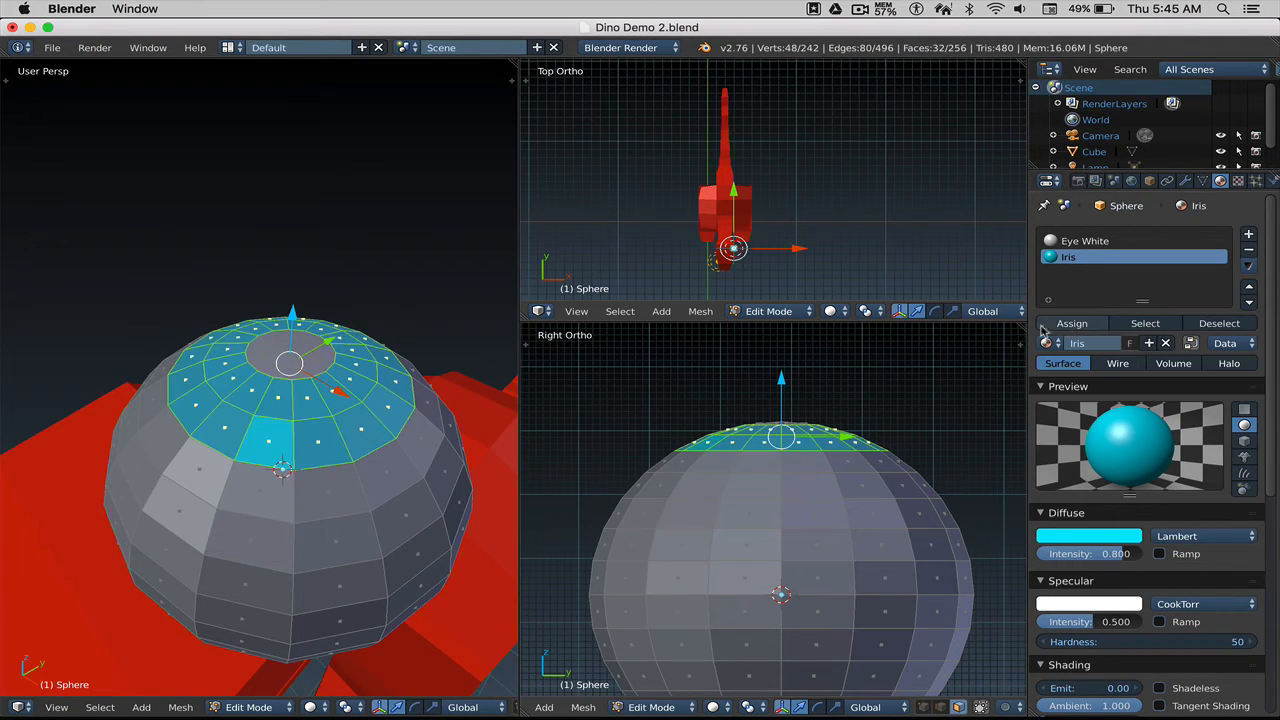
key(a)
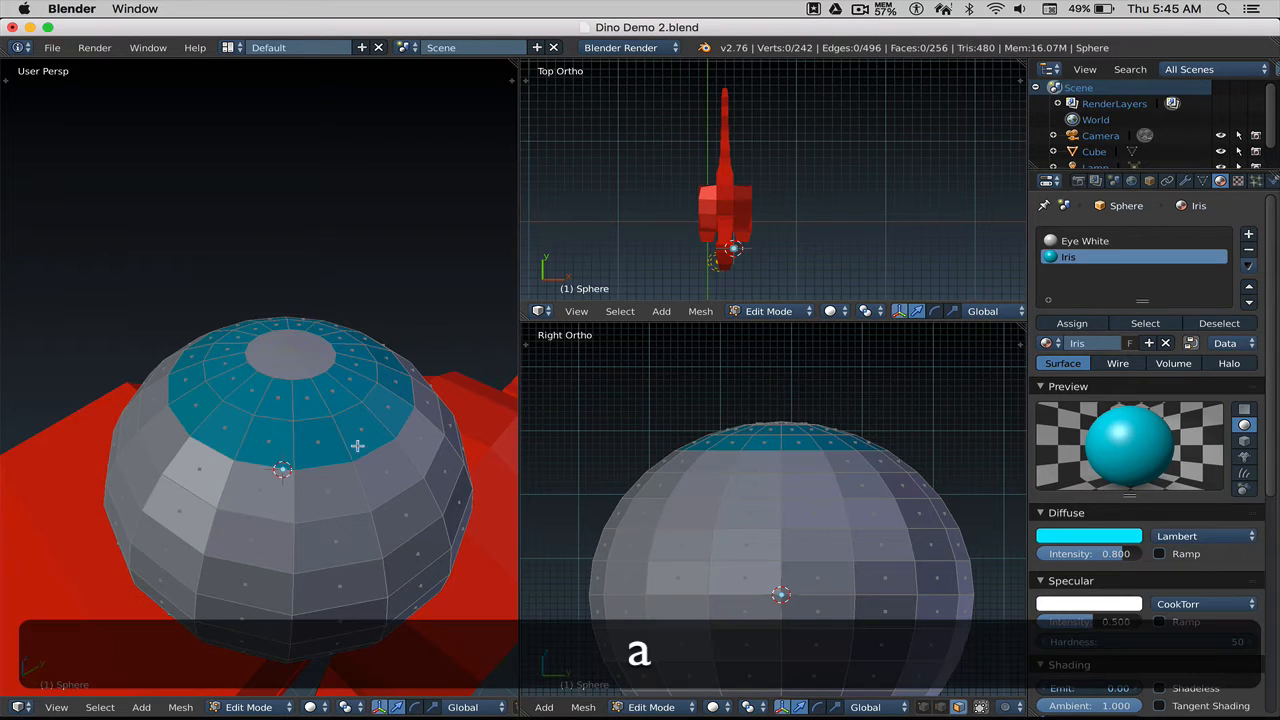
Step: Try to loop-select the triangular faces around the sphere's top pole, and clear the selection
right_click(292, 366)
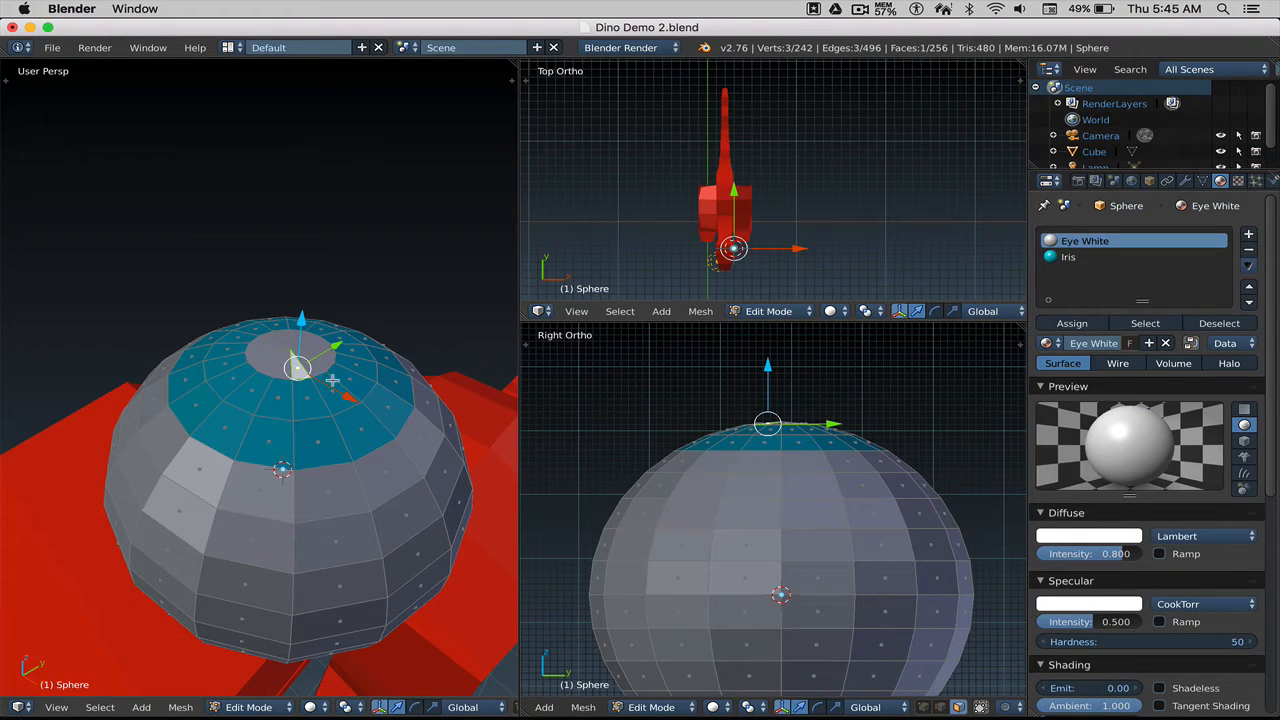
key(alt)
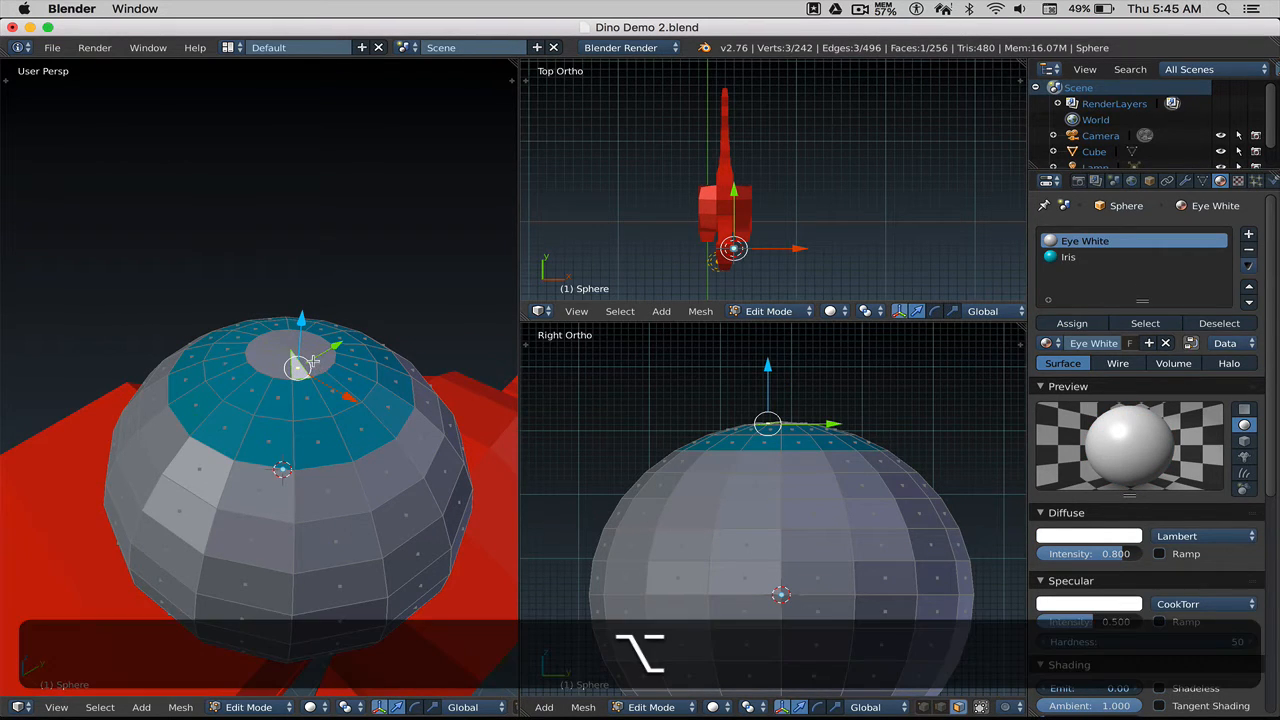
alt+right_click(313, 362)
alt+right_click(287, 357)
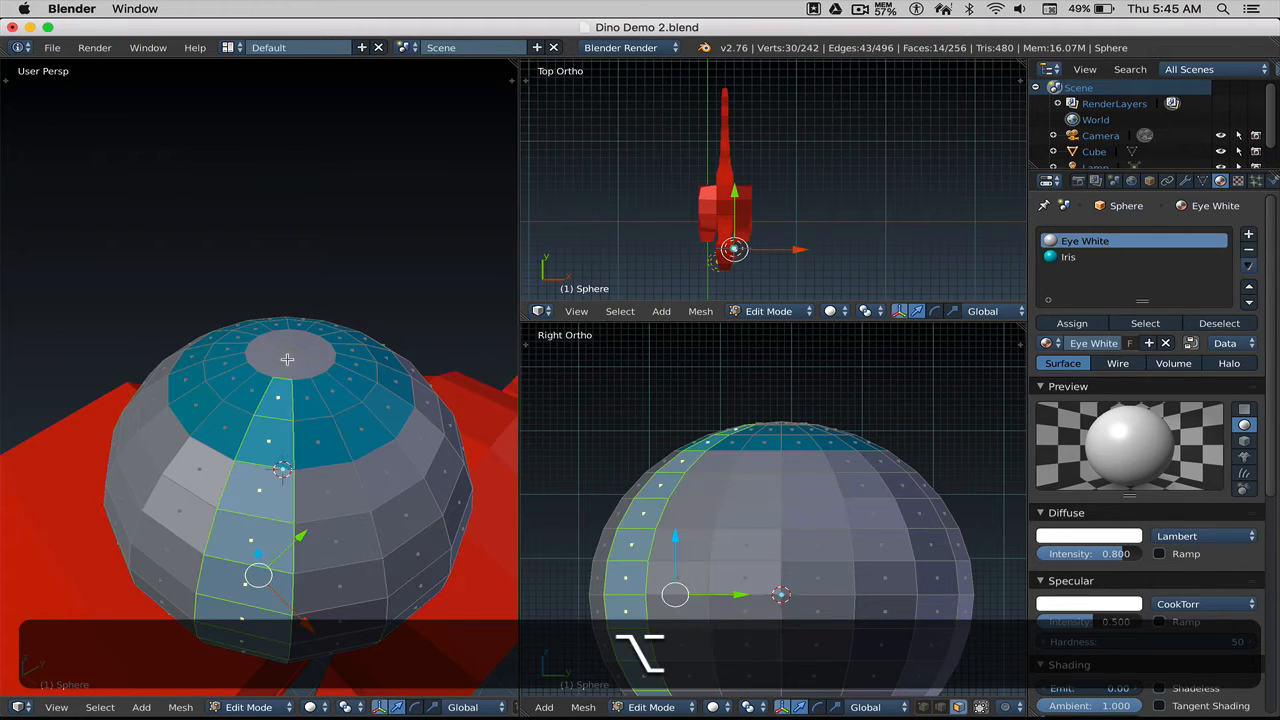
alt+right_click(288, 360)
key(alt+a)
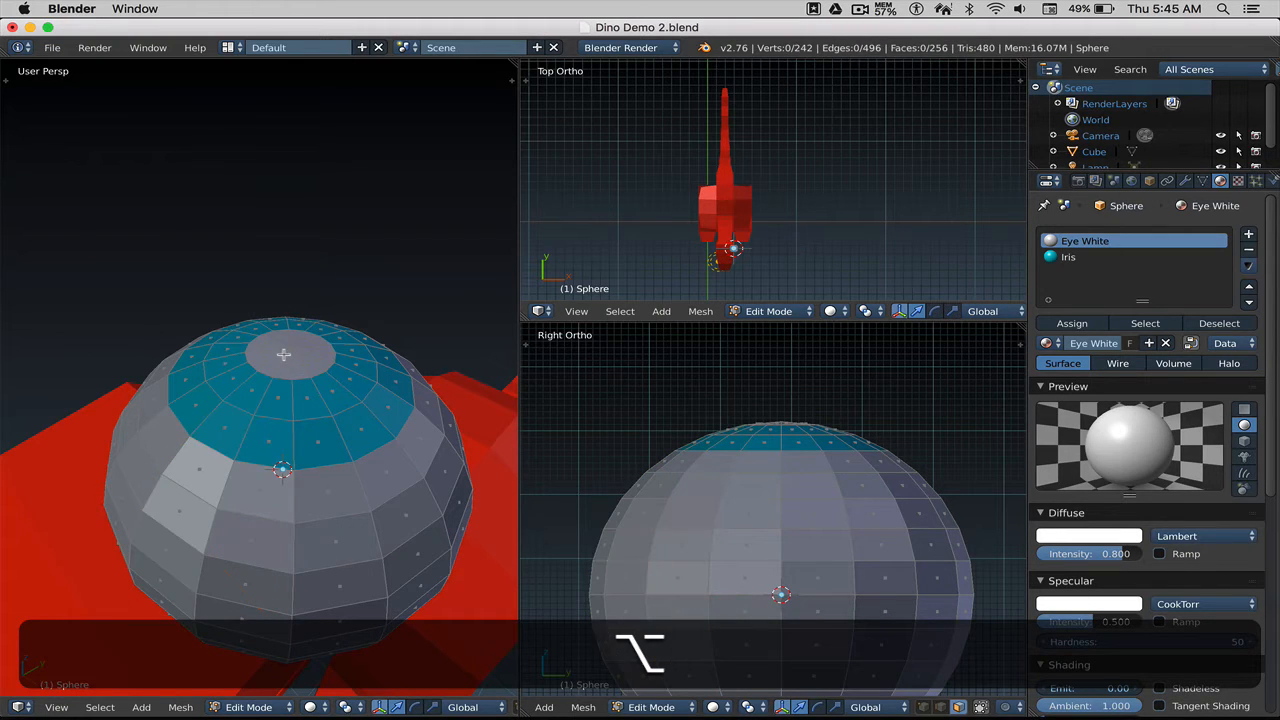
alt+right_click(287, 358)
alt+right_click(294, 350)
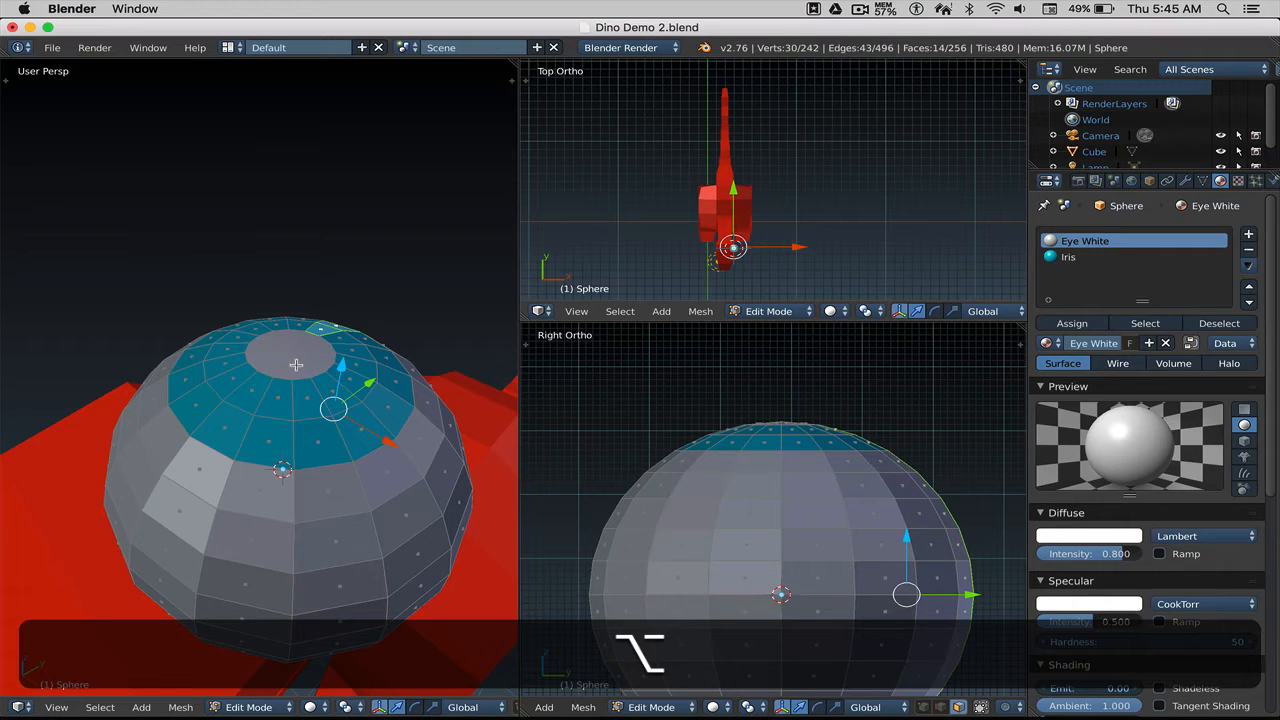
key(alt+a)
key(a)
Step: Box-select the triangular faces around the sphere's top pole and add a new material named Pupil
key(b)
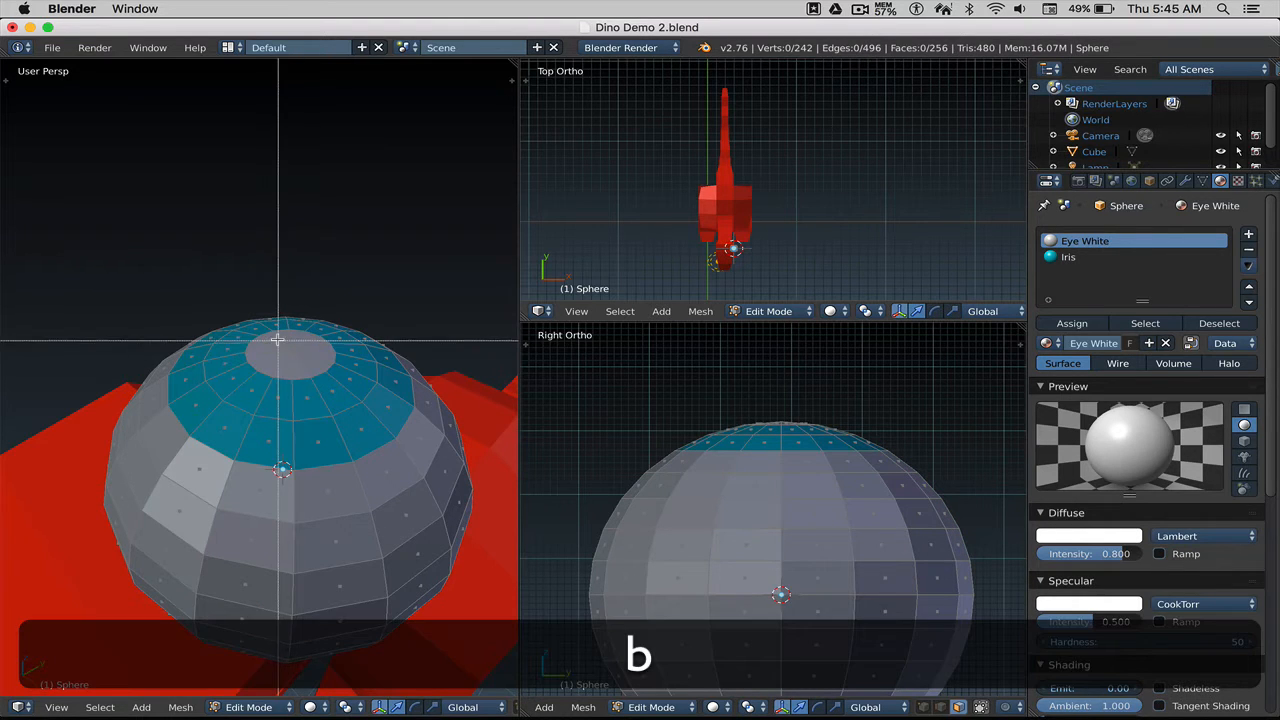
drag(278, 340, 312, 364)
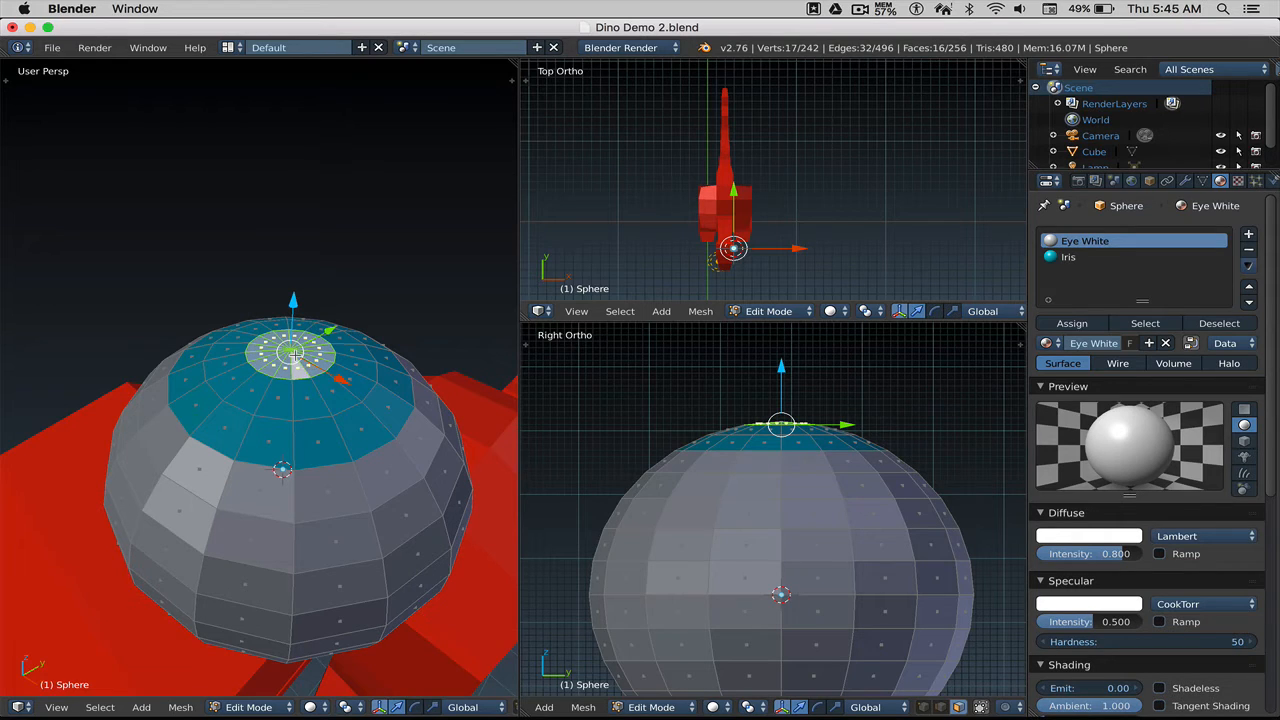
click(1252, 234)
click(1145, 347)
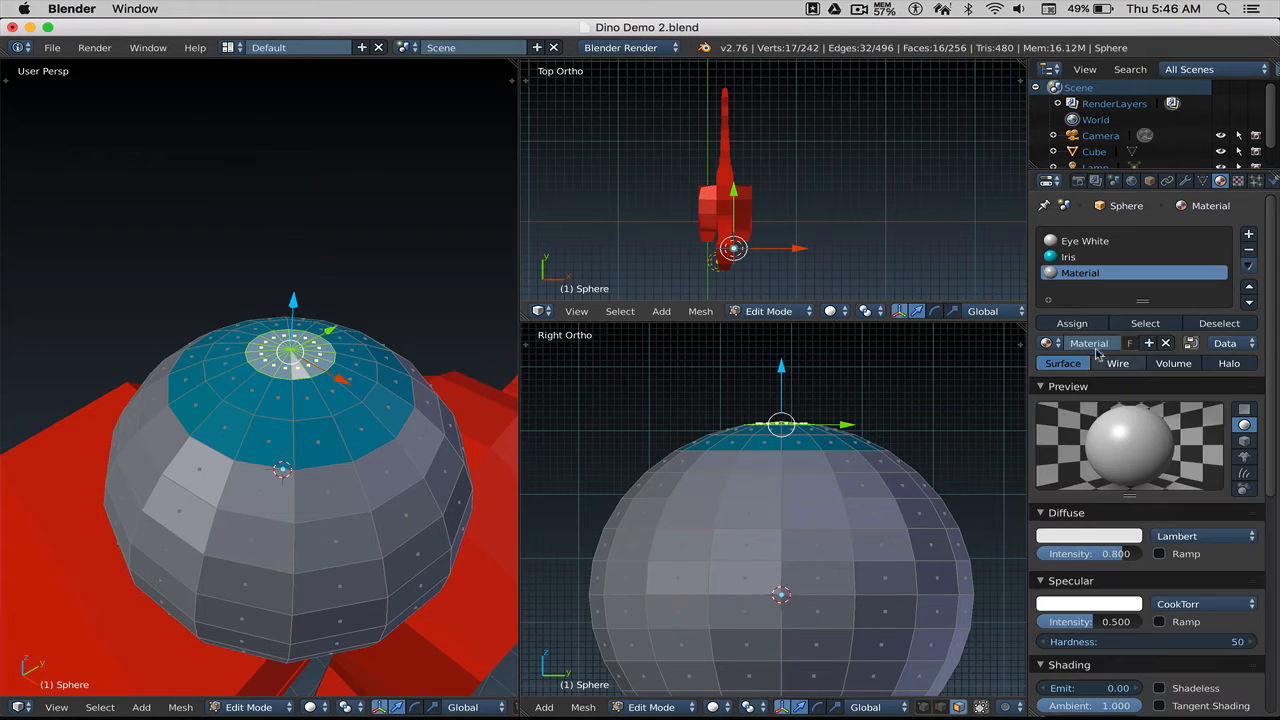
click(1097, 350)
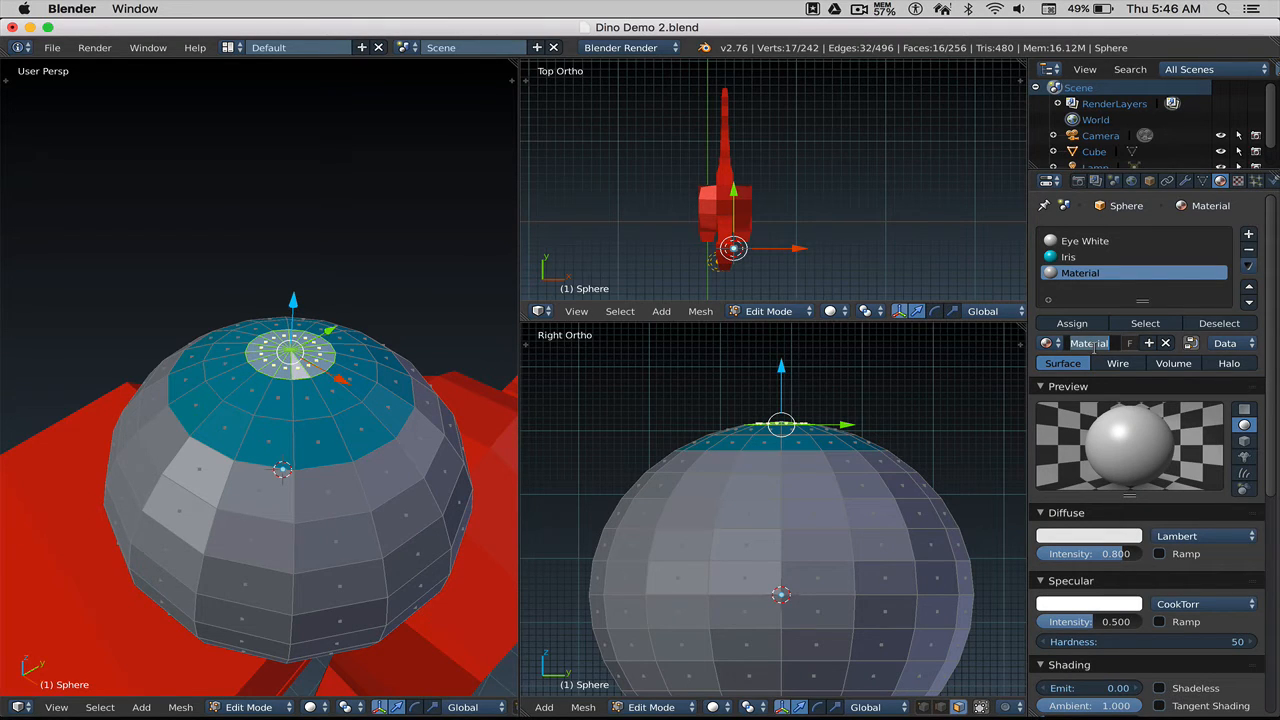
text(Pupi)
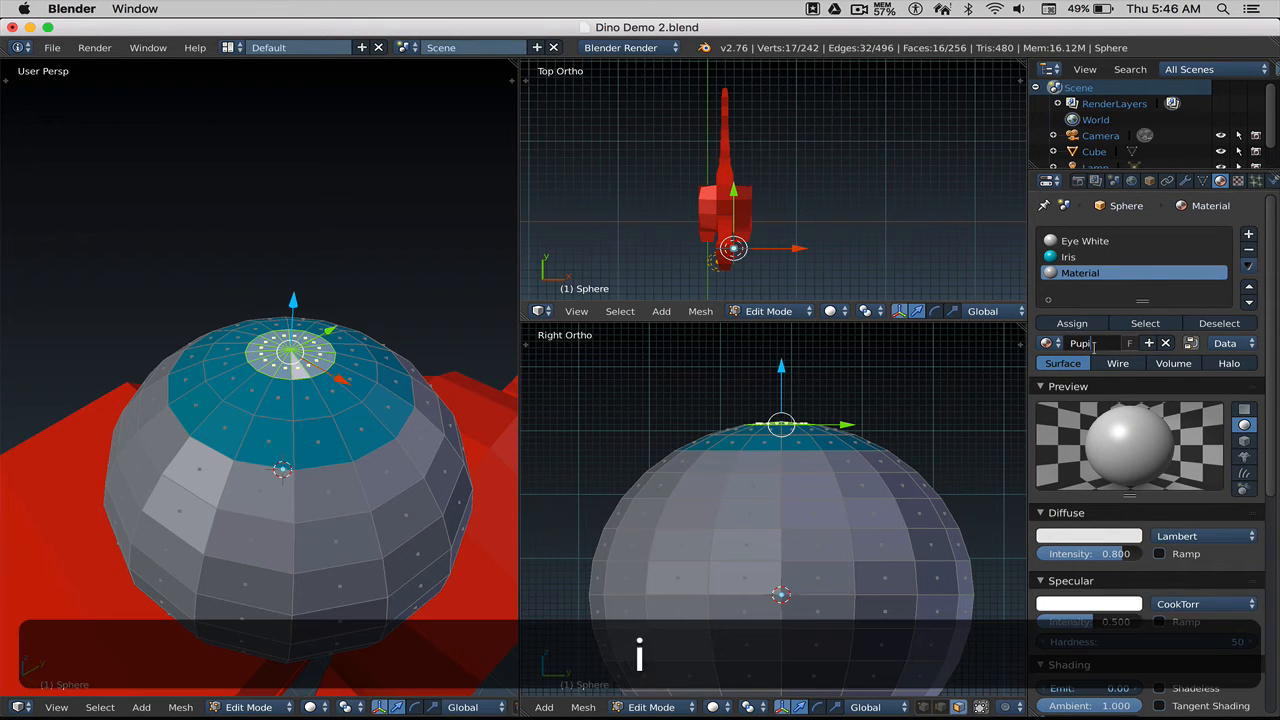
text(l)
key(Return)
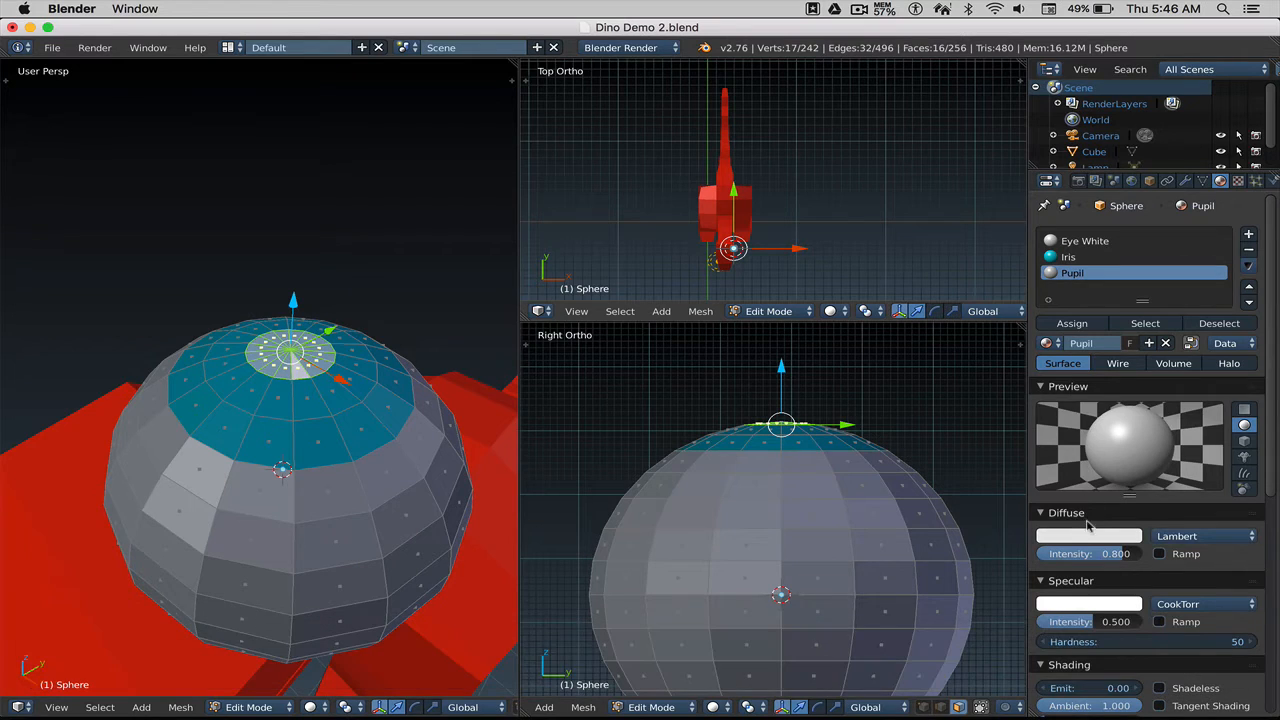
Step: Set the Pupil material's diffuse color to black and assign it to the selected pole faces
click(1092, 539)
click(1118, 537)
drag(1130, 332, 1128, 437)
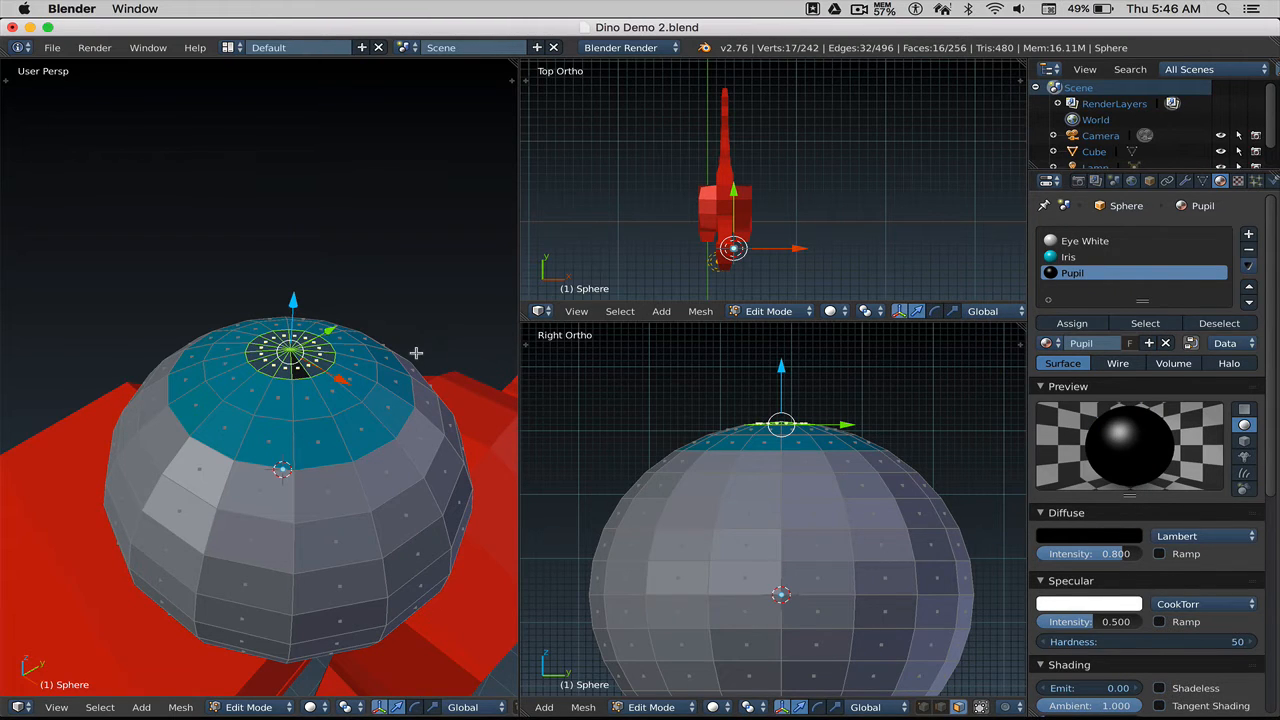
Step: Switch to Object Mode and examine the colored eye on the dinosaur's head from near and far
key(Tab)
scroll(372, 392, down, 5)
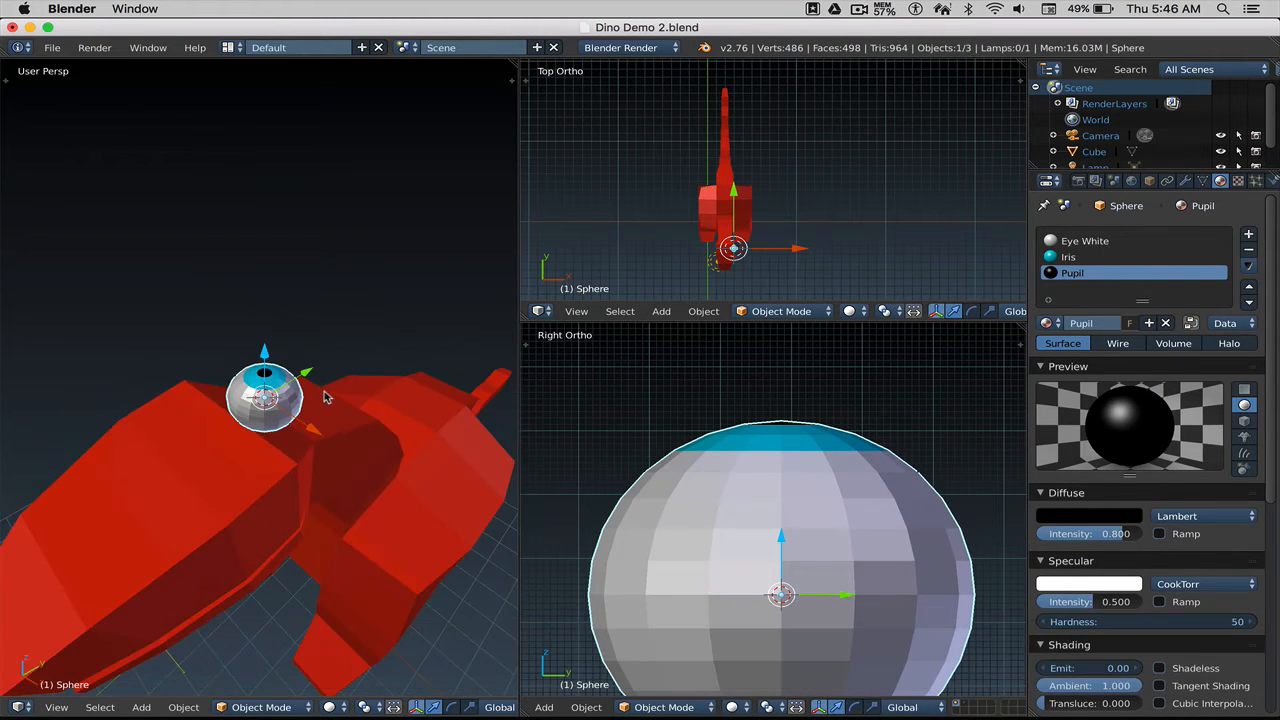
scroll(322, 388, down, 5)
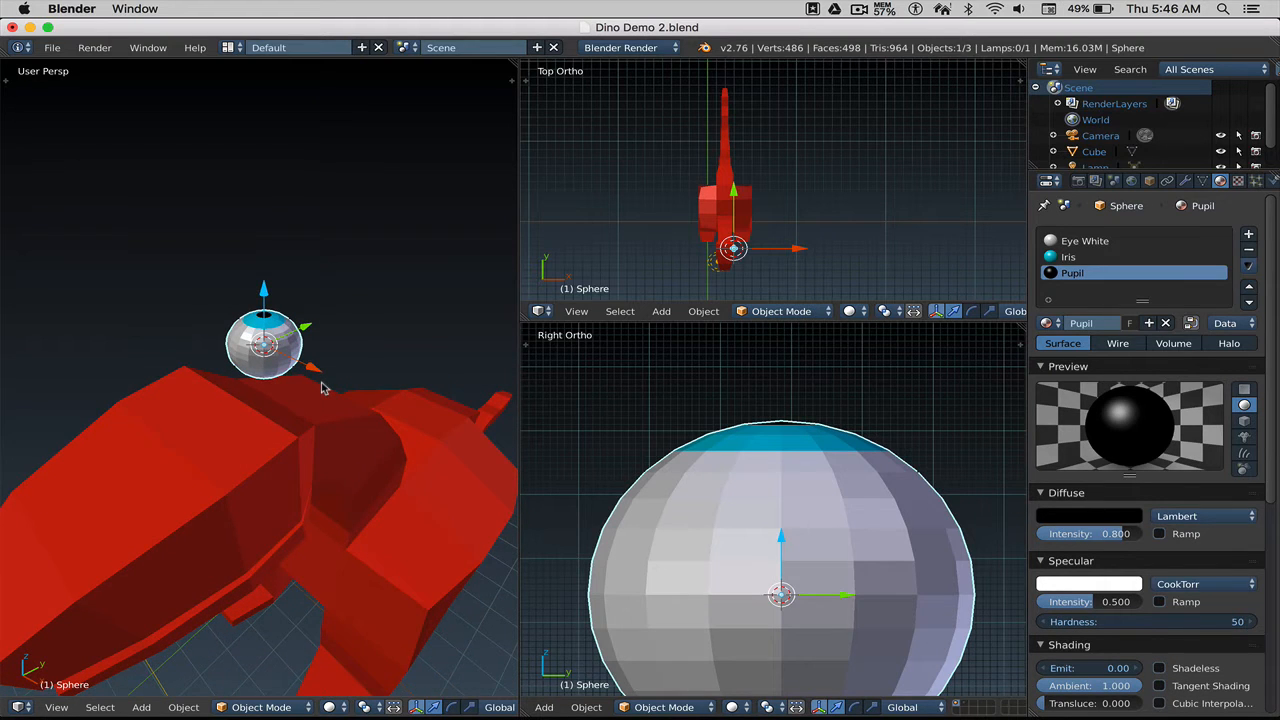
scroll(322, 388, up, 5)
scroll(309, 354, up, 5)
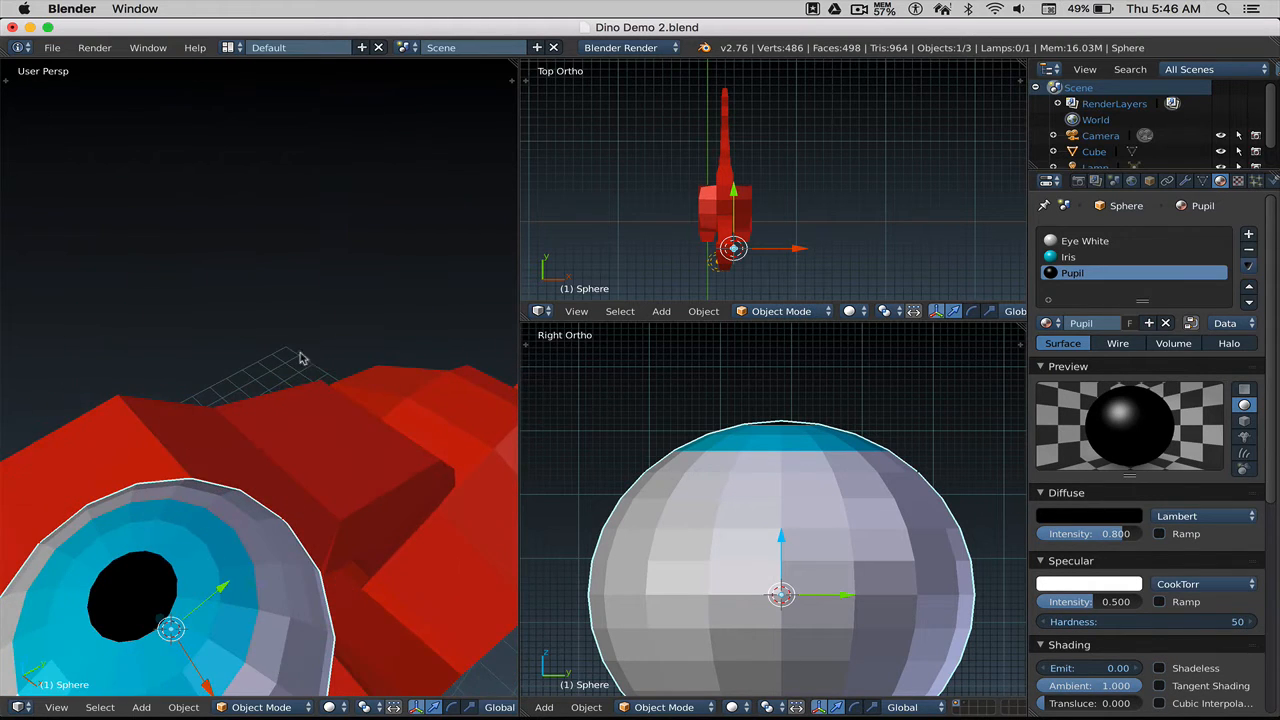
scroll(300, 358, down, 5)
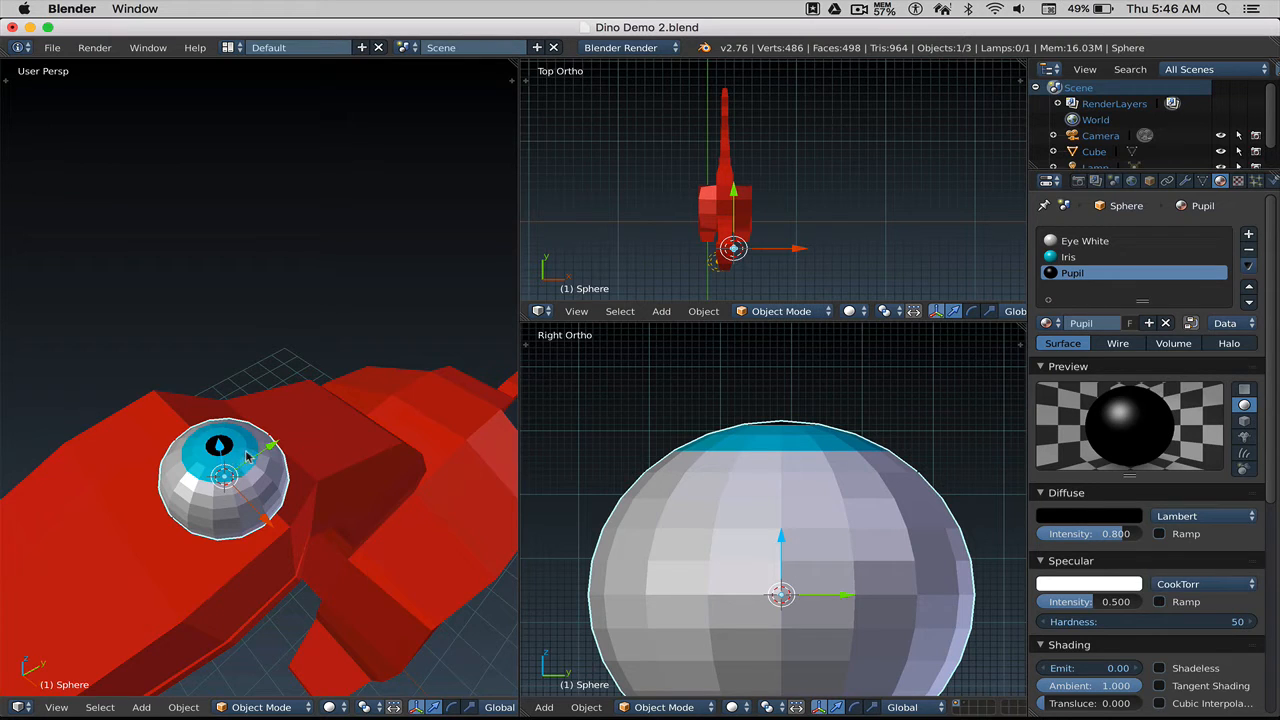
scroll(240, 460, up, 5)
shift+middle_drag(226, 474, 250, 448)
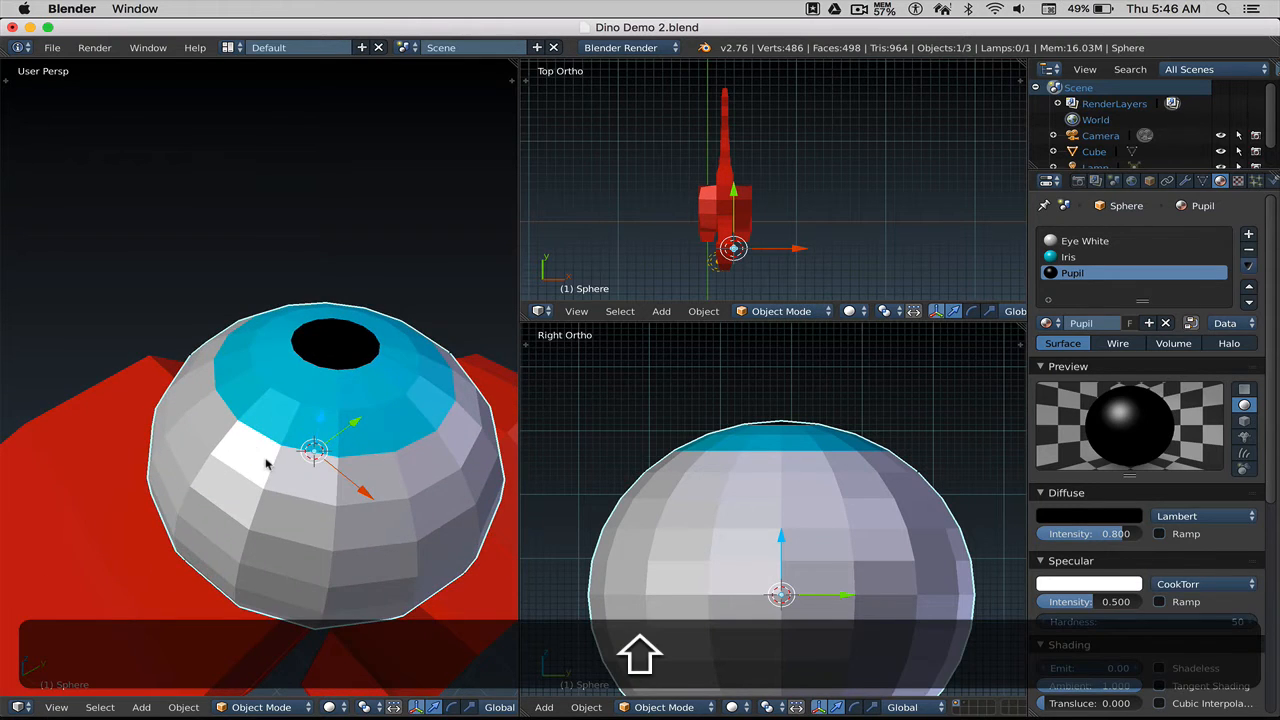
Step: In Edit Mode, select the ring of iris faces directly surrounding the black pupil on the eye sphere
key(Tab)
key(a)
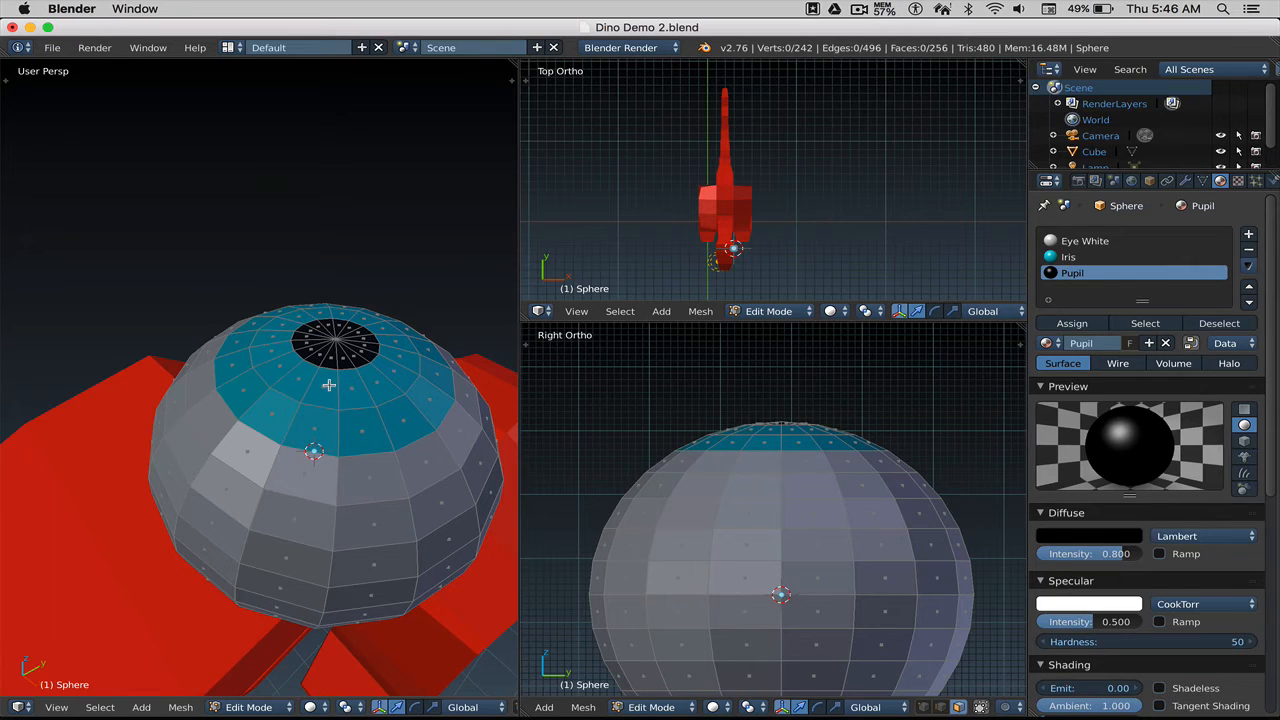
key(alt)
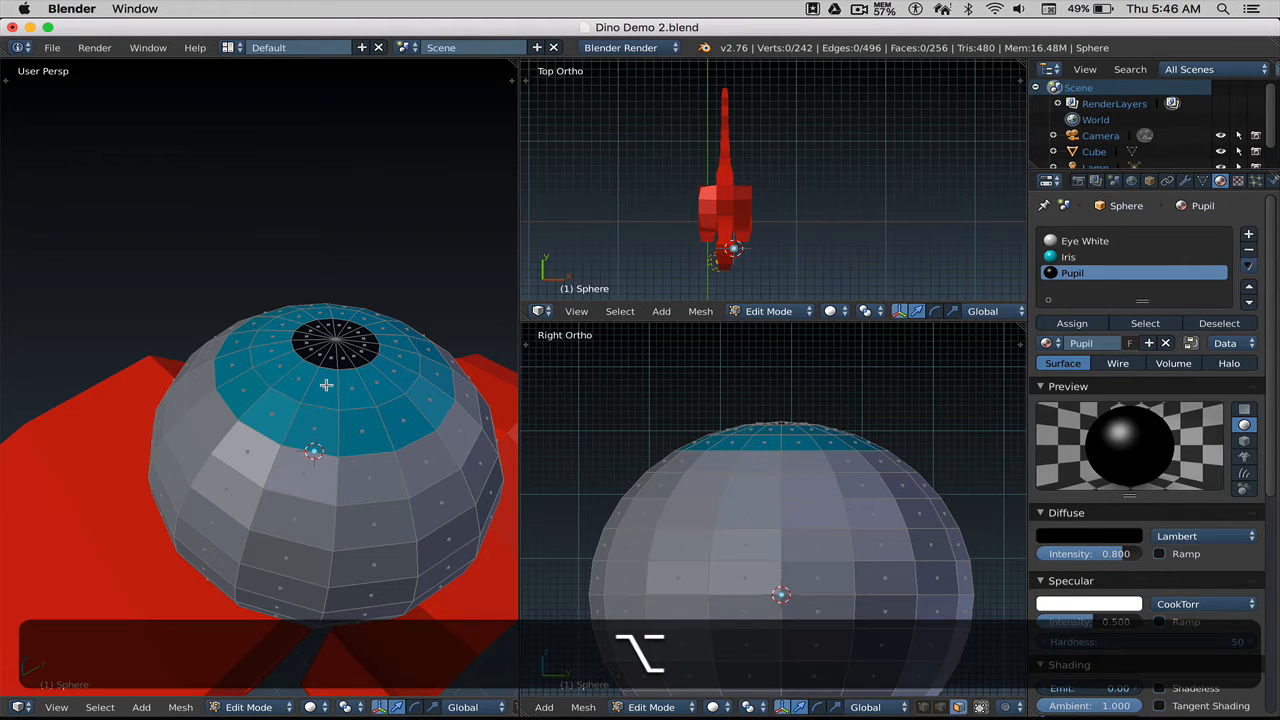
alt+right_click(327, 385)
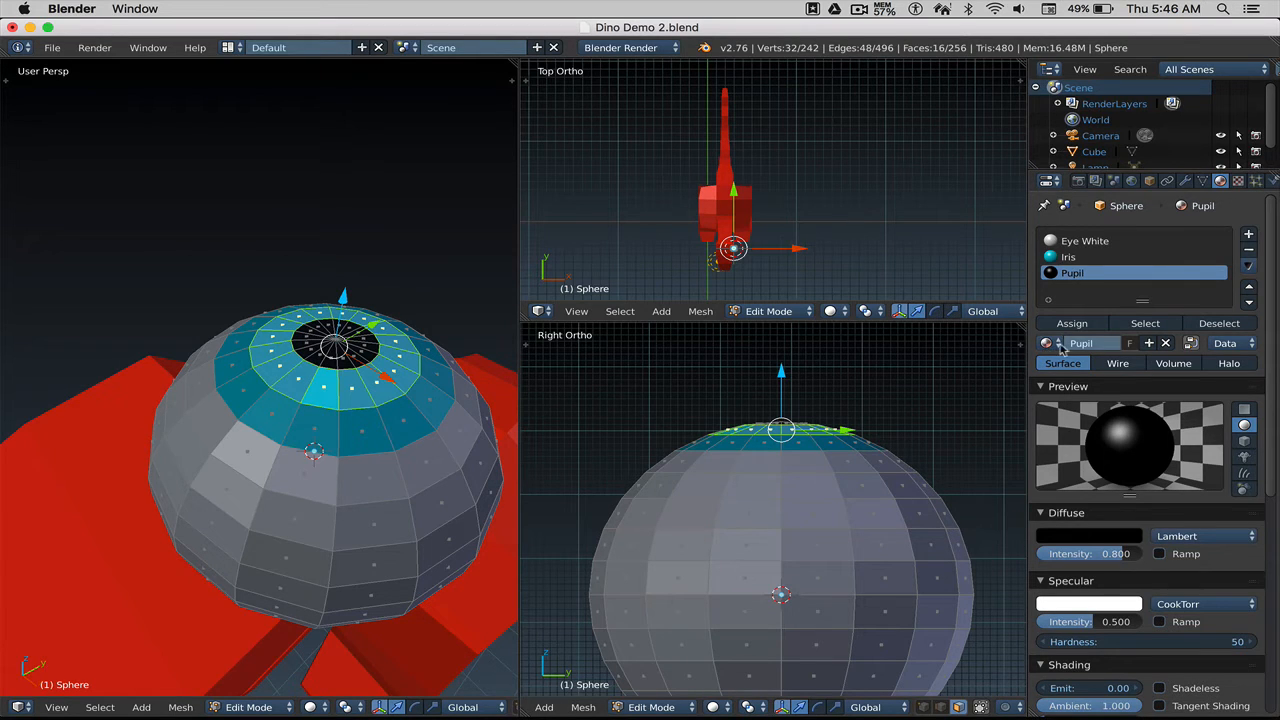
Step: Widen the properties area, assign the Pupil material to the selected face ring, and return to Object Mode with the faces deselected
key(n)
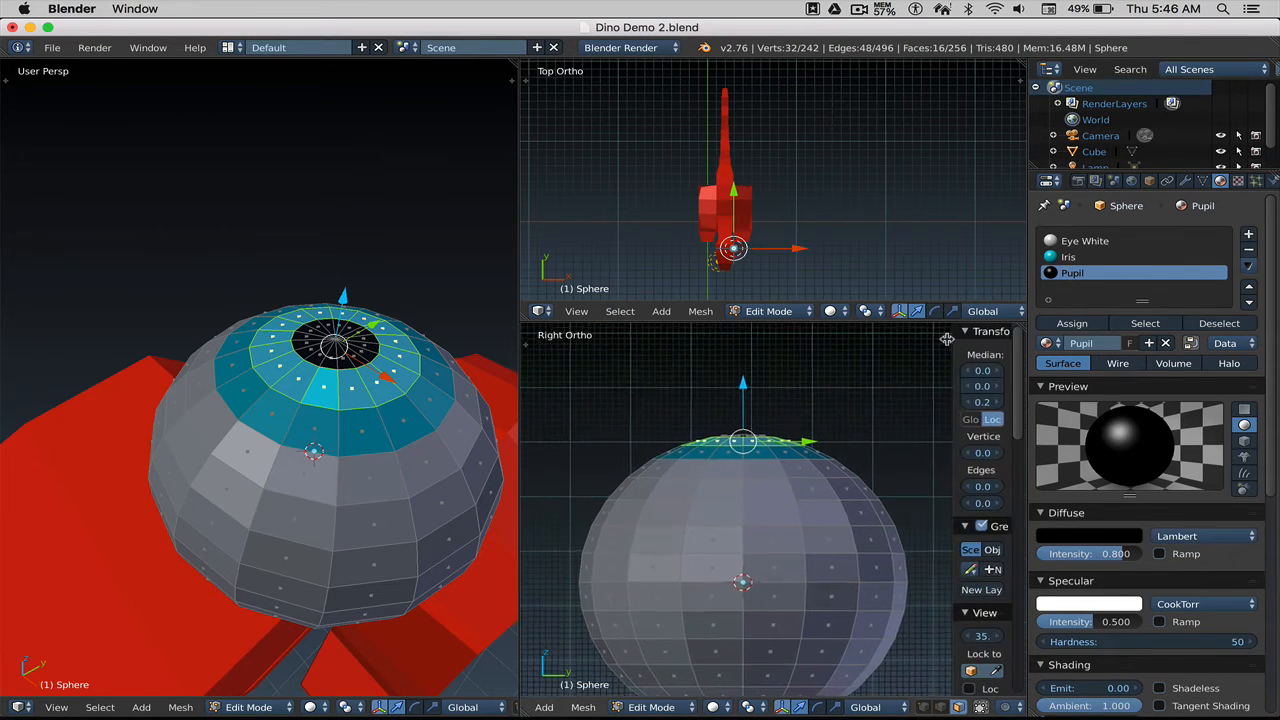
key(n)
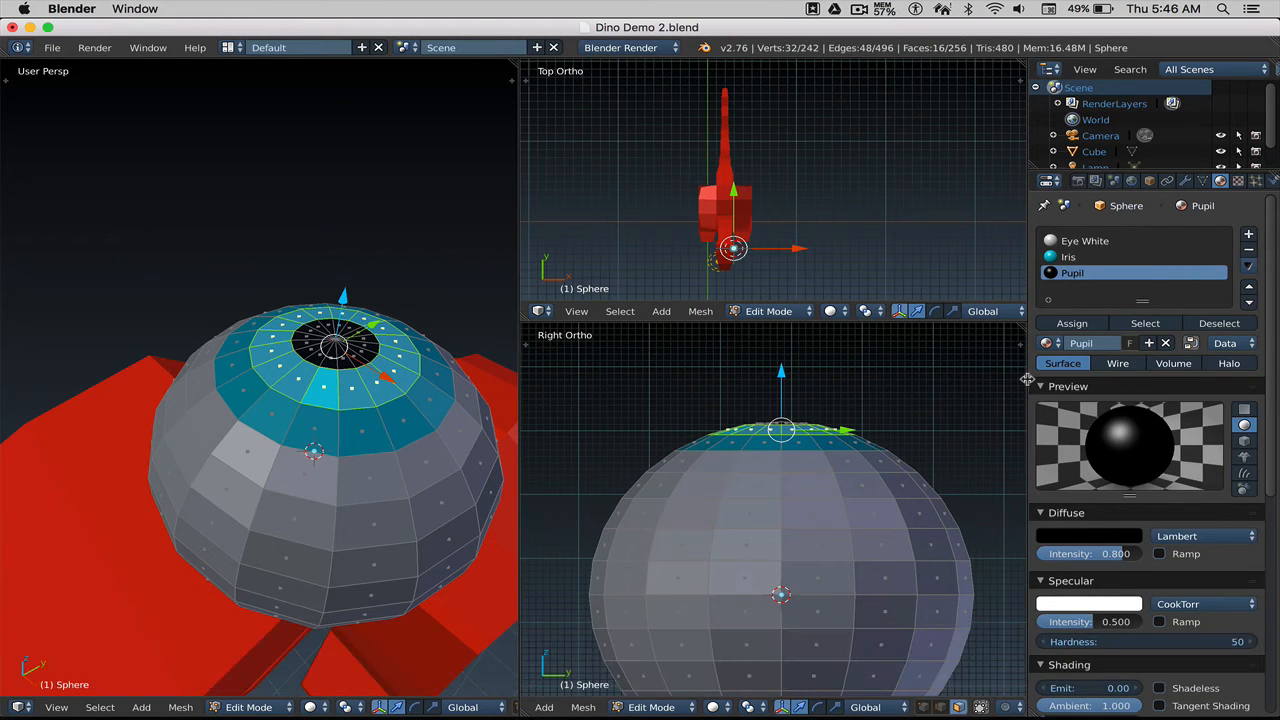
drag(1027, 379, 948, 379)
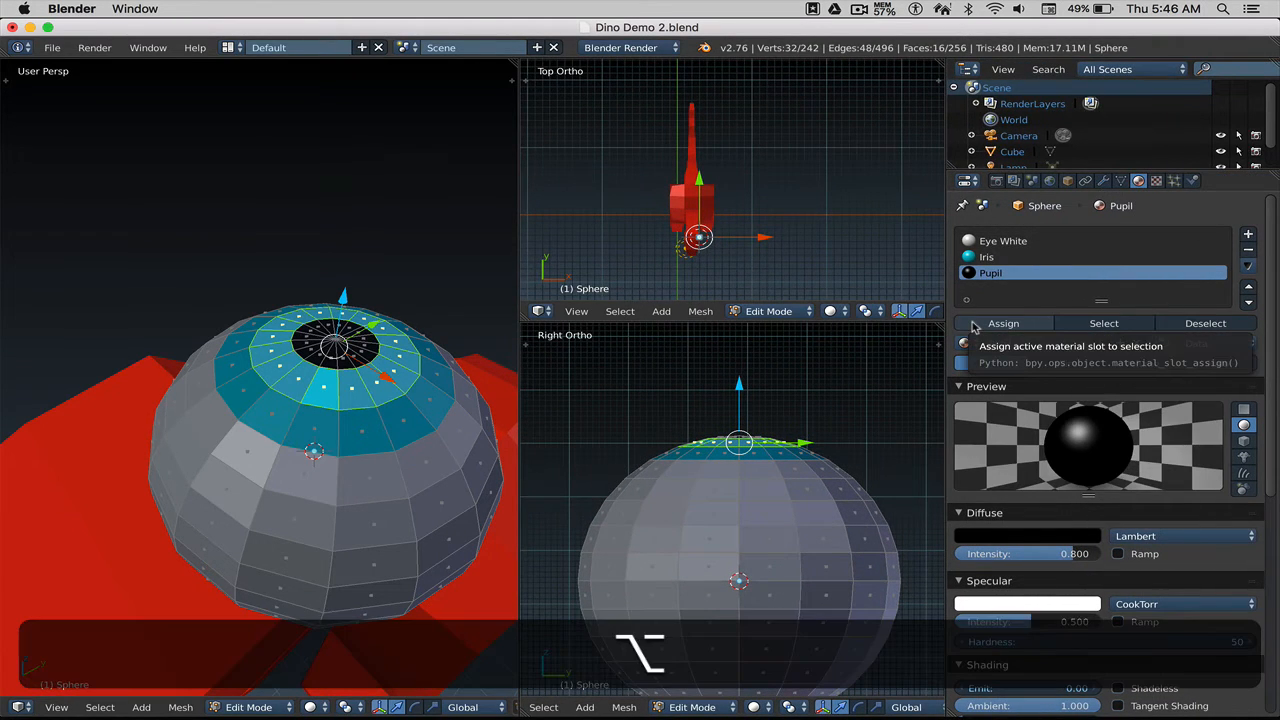
key(alt+super+8)
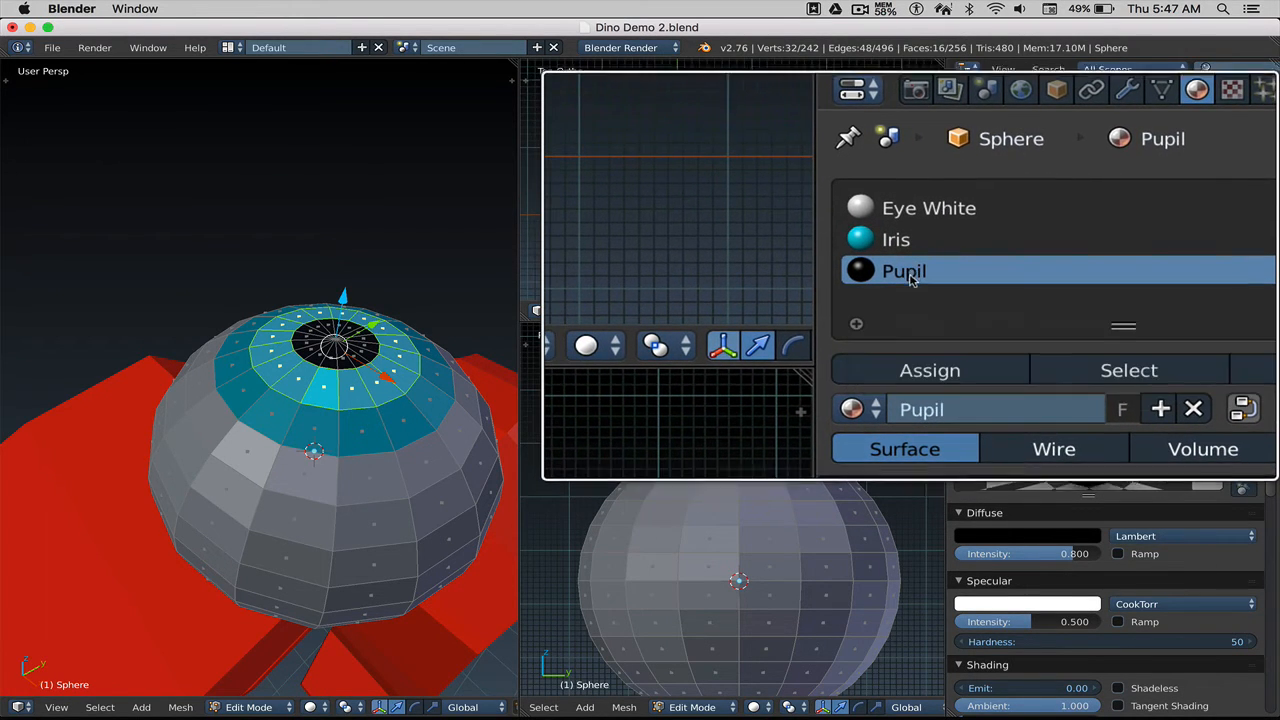
click(911, 328)
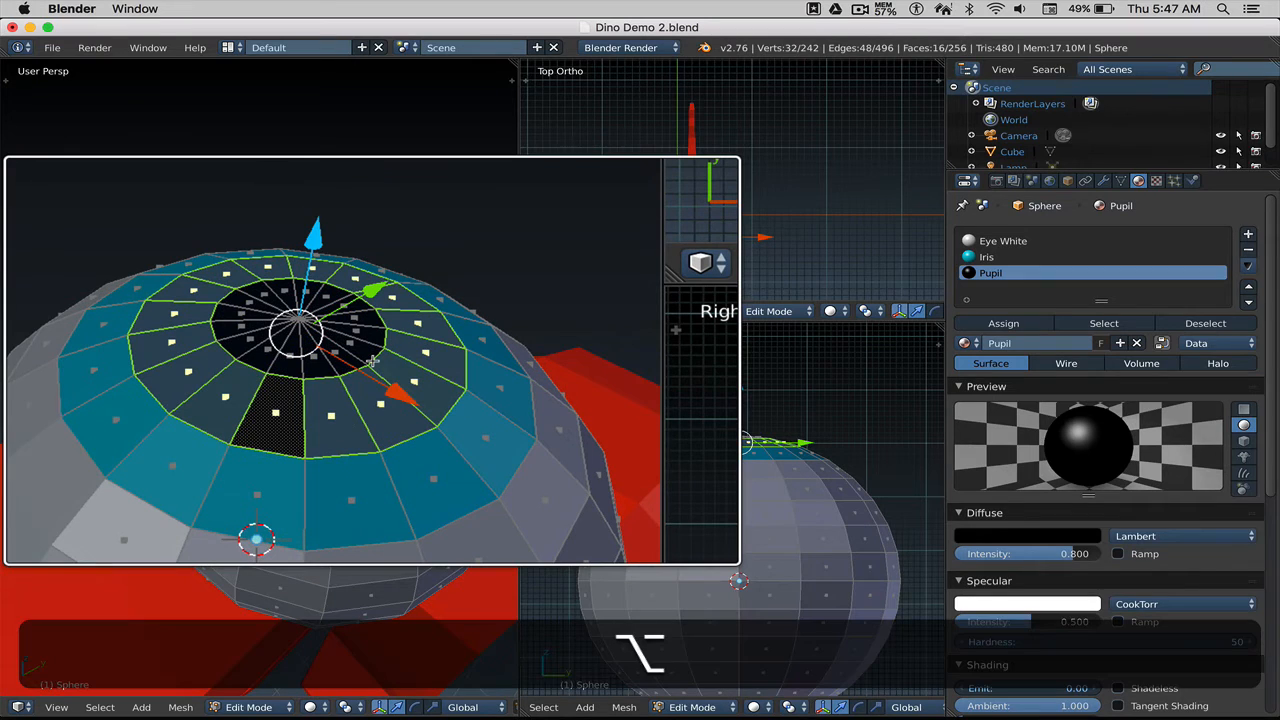
key(alt+super+8)
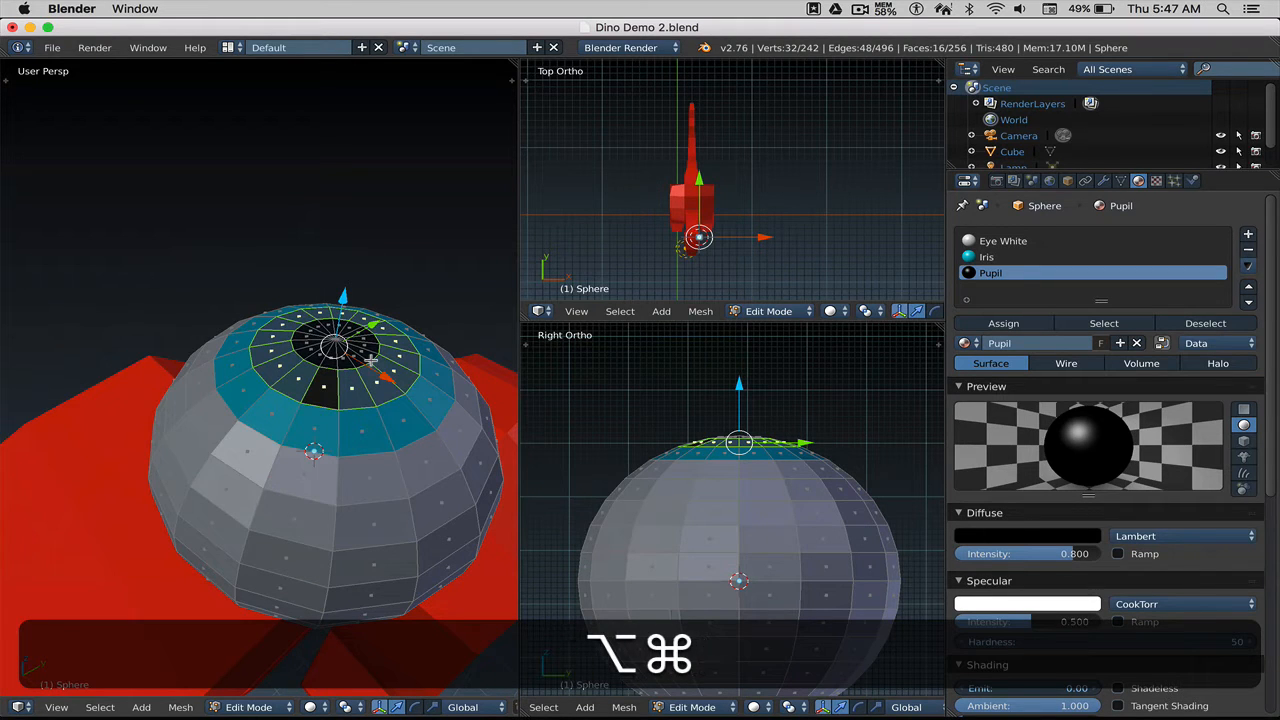
key(a)
key(Tab)
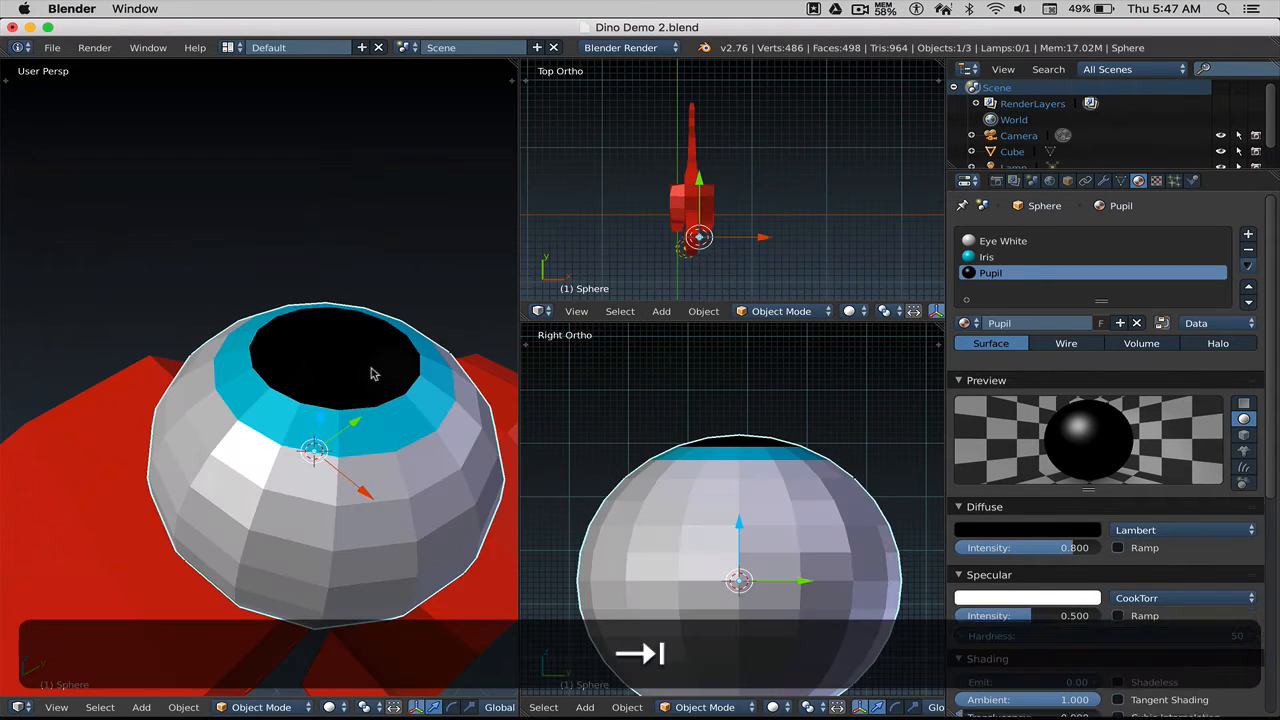
Step: Rotate the eye's entire mesh 90° about the global X axis in Edit Mode and return to Object Mode
scroll(379, 376, down, 8)
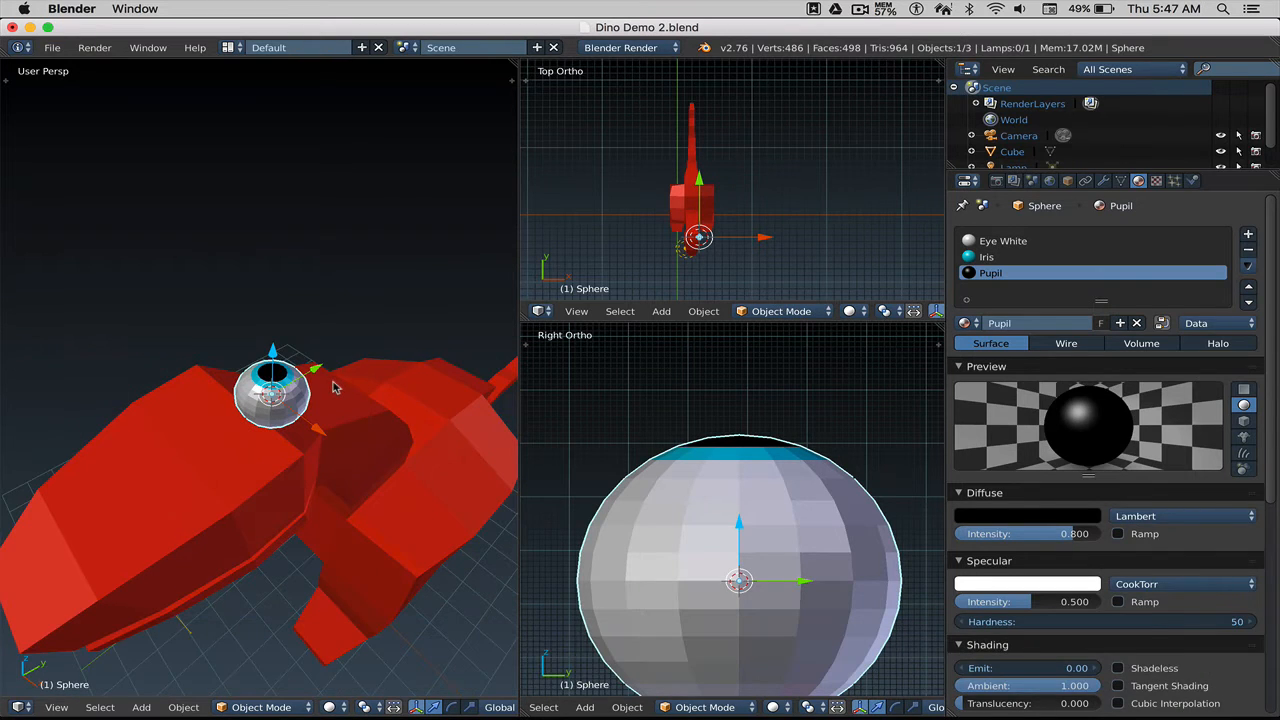
shift+middle_drag(323, 381, 362, 358)
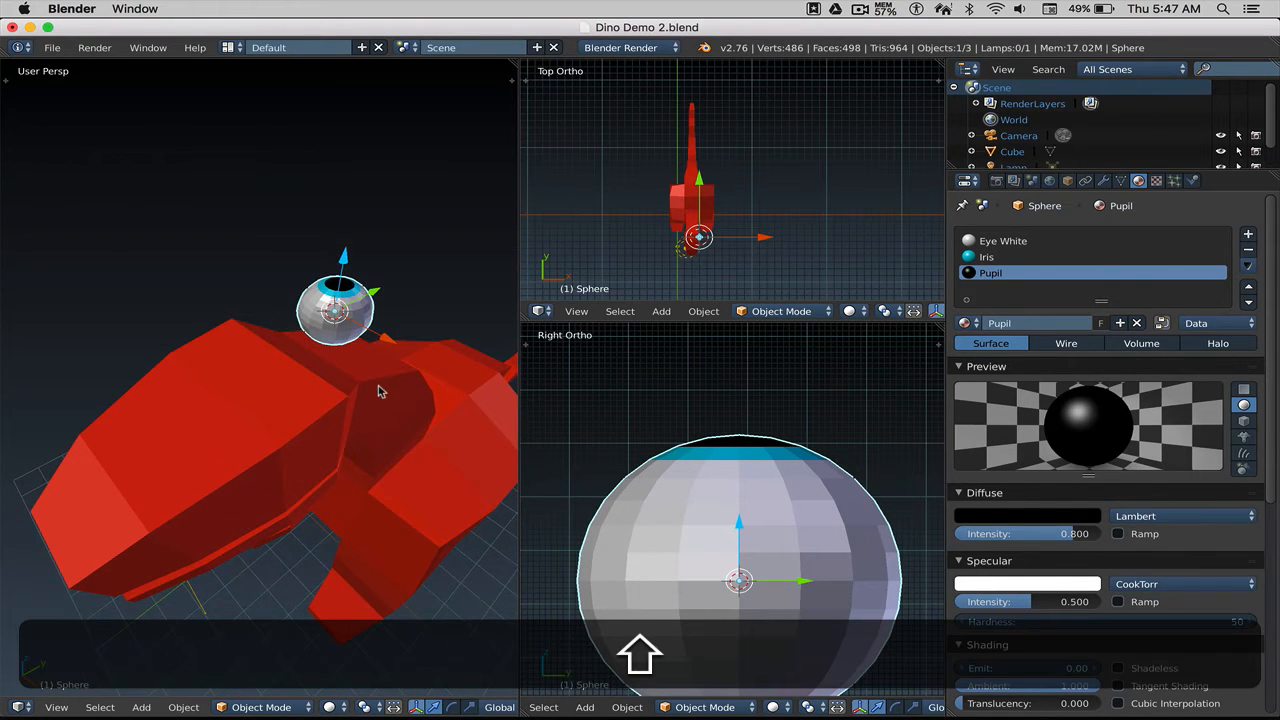
key(Tab)
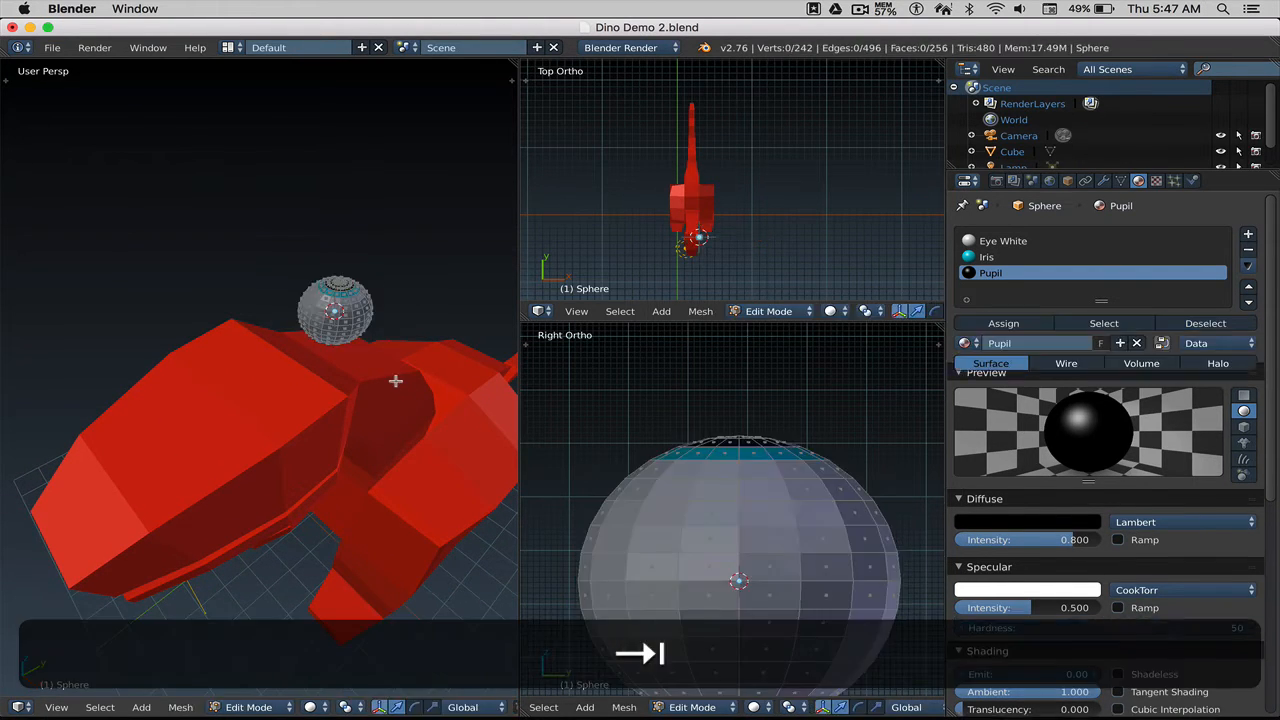
key(a)
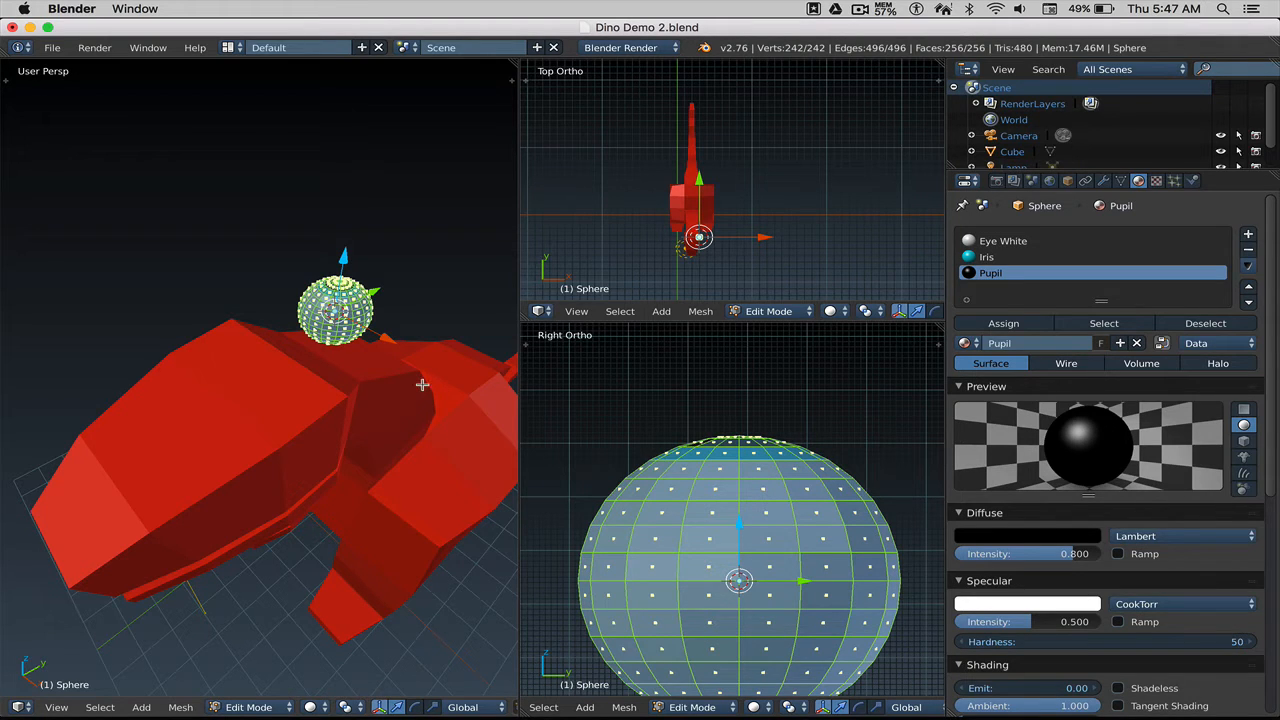
middle_drag(422, 386, 422, 381)
key(r)
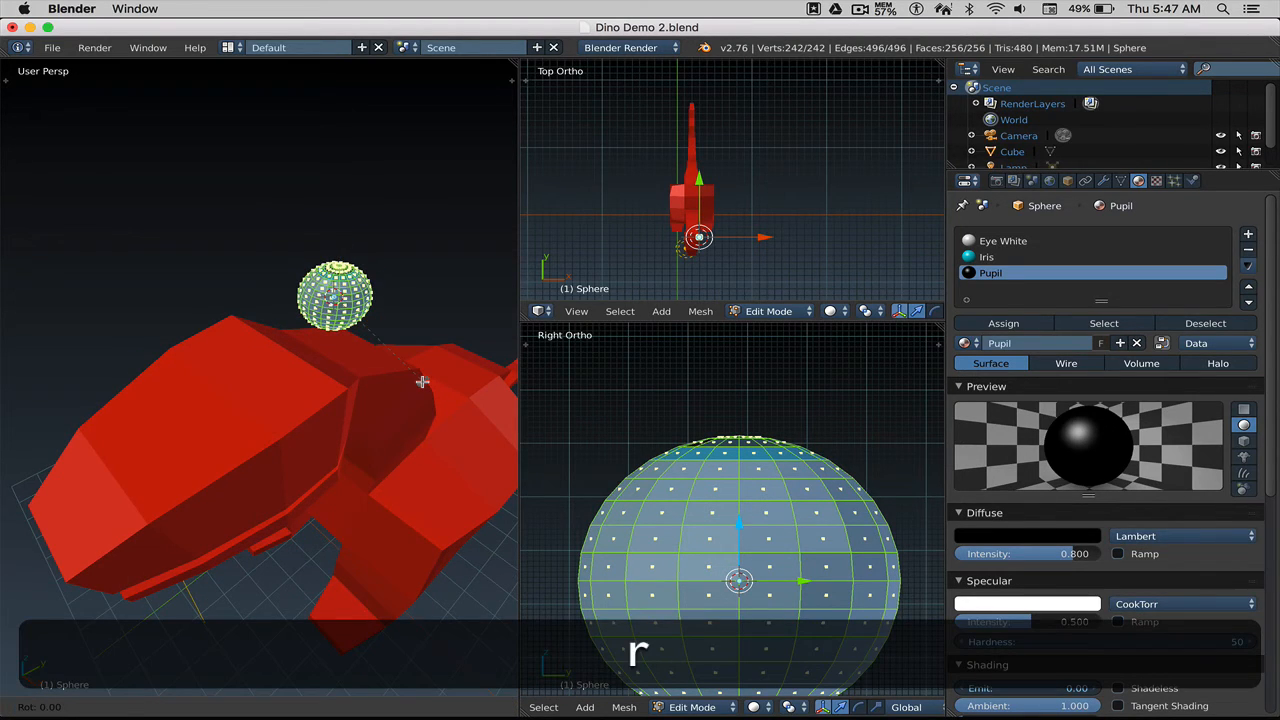
text(x)
text(90)
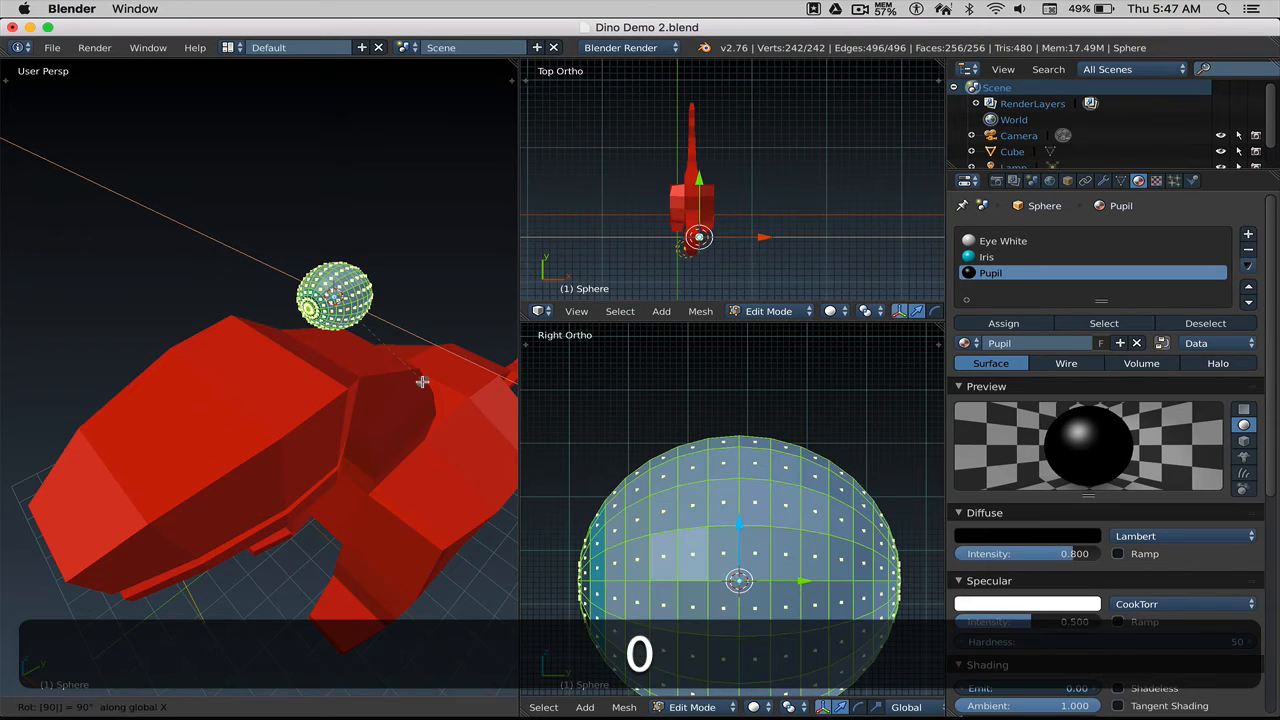
key(Return)
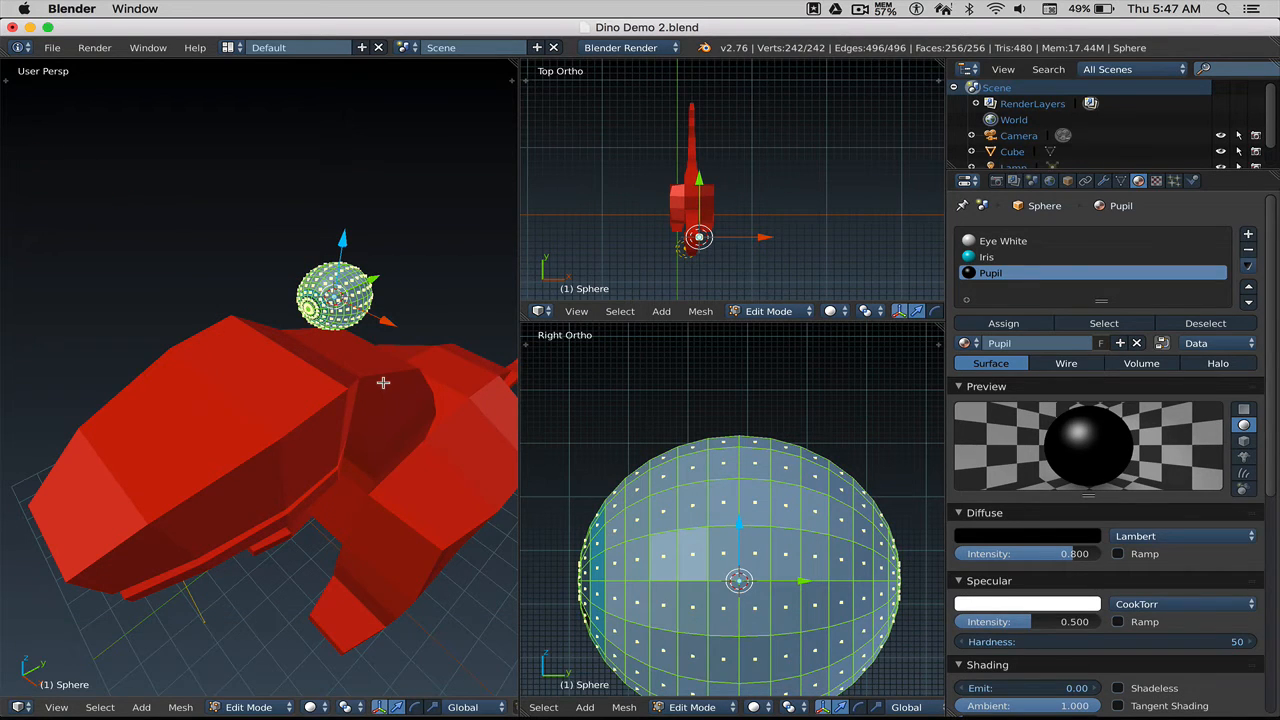
key(Tab)
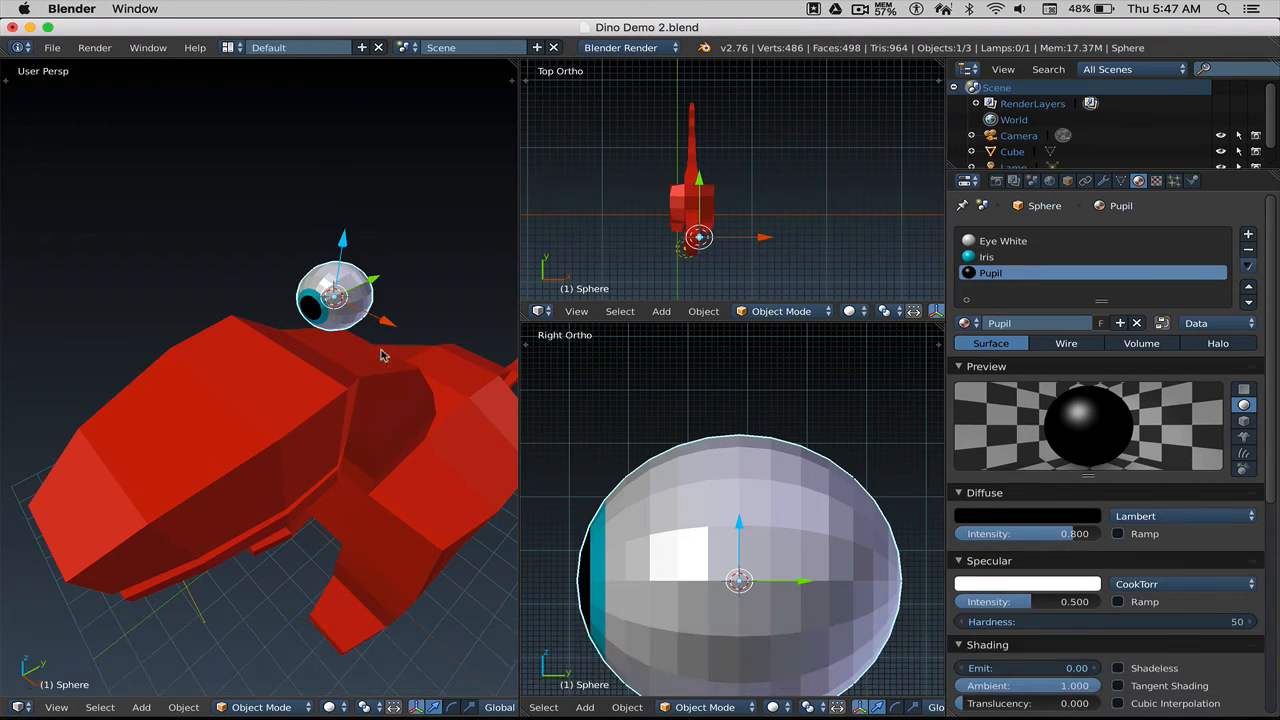
Step: Move the eye down in the side view onto the upper rear part of the dinosaur's head
scroll(690, 250, up, 5)
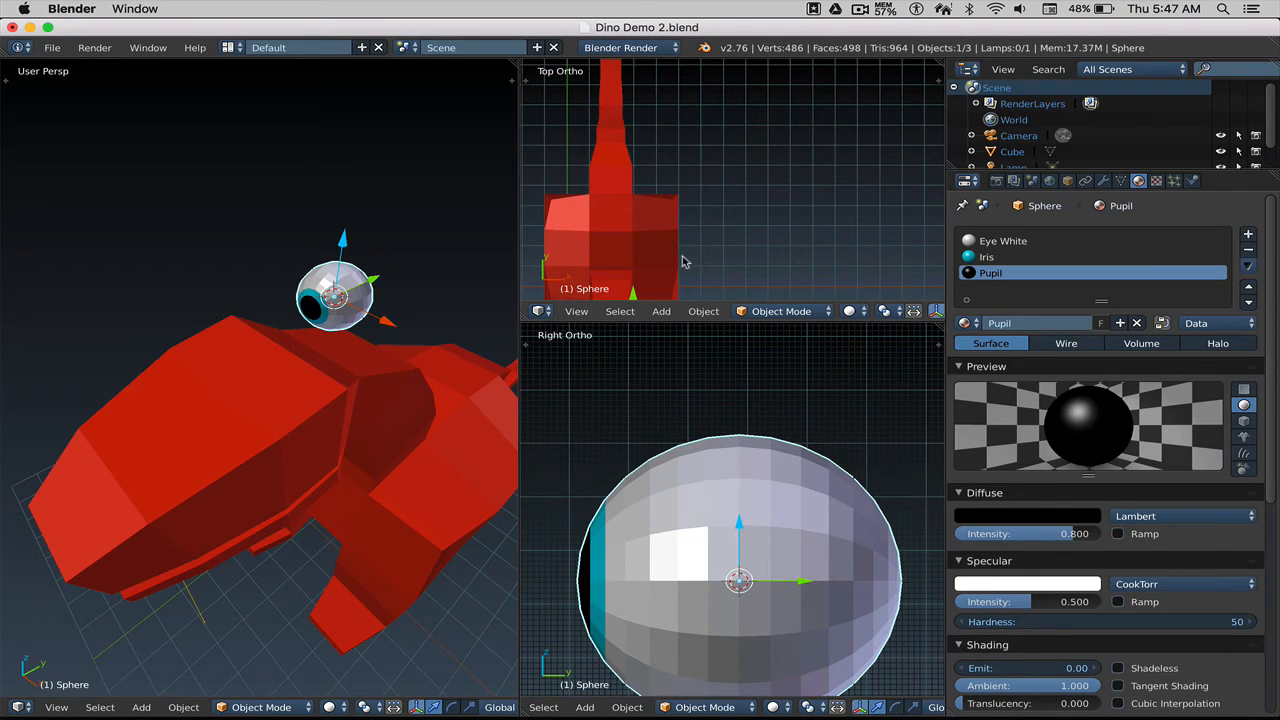
shift+scroll(740, 200, up, 1)
shift+middle_drag(740, 201, 751, 191)
scroll(708, 548, down, 7)
shift+middle_drag(714, 562, 782, 446)
scroll(756, 518, down, 3)
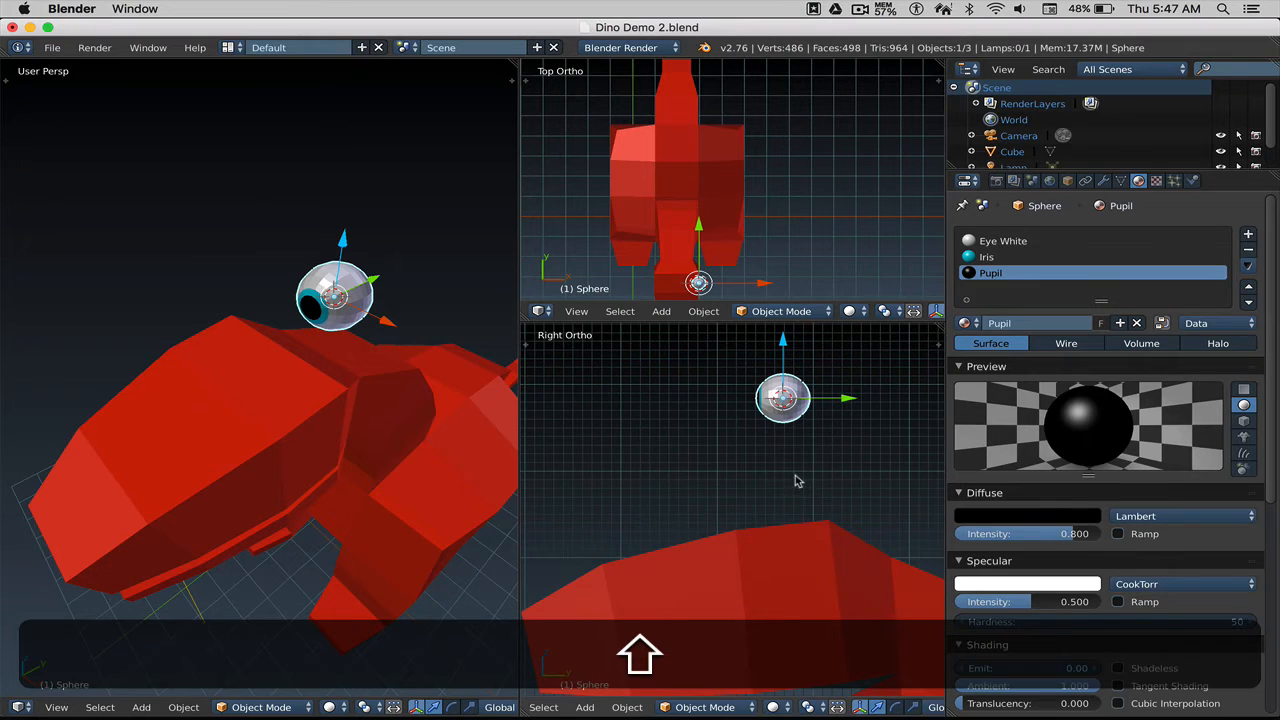
key(g)
click(812, 633)
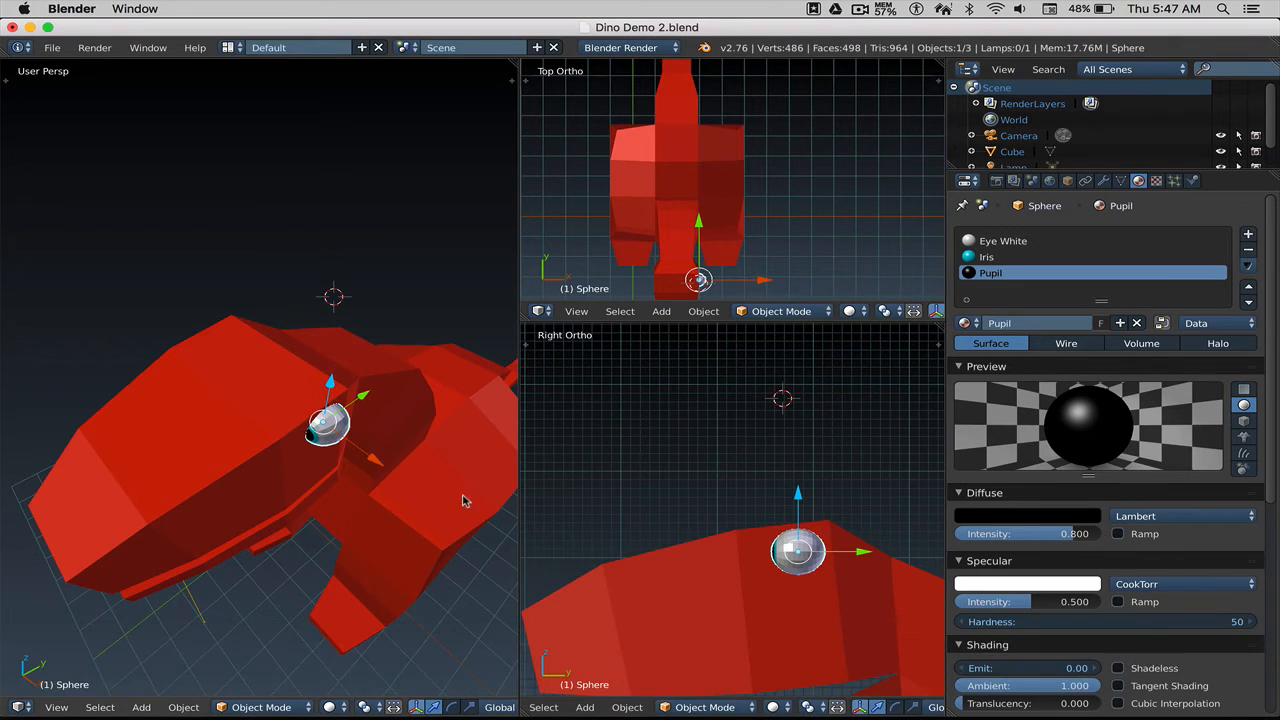
Step: Rotate the eye about the global Z axis so the pupil faces outward from the side of the head
scroll(308, 463, up, 4)
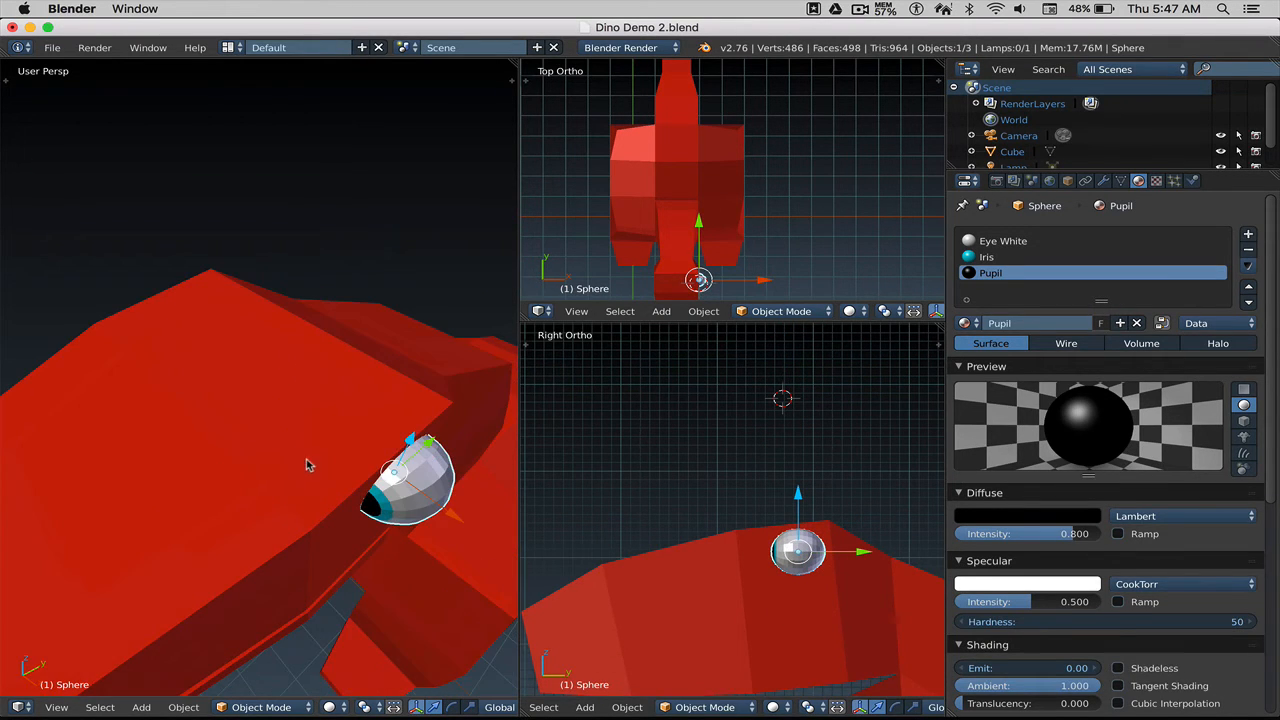
shift+middle_drag(308, 463, 303, 427)
shift+middle_drag(681, 247, 737, 171)
scroll(762, 218, up, 3)
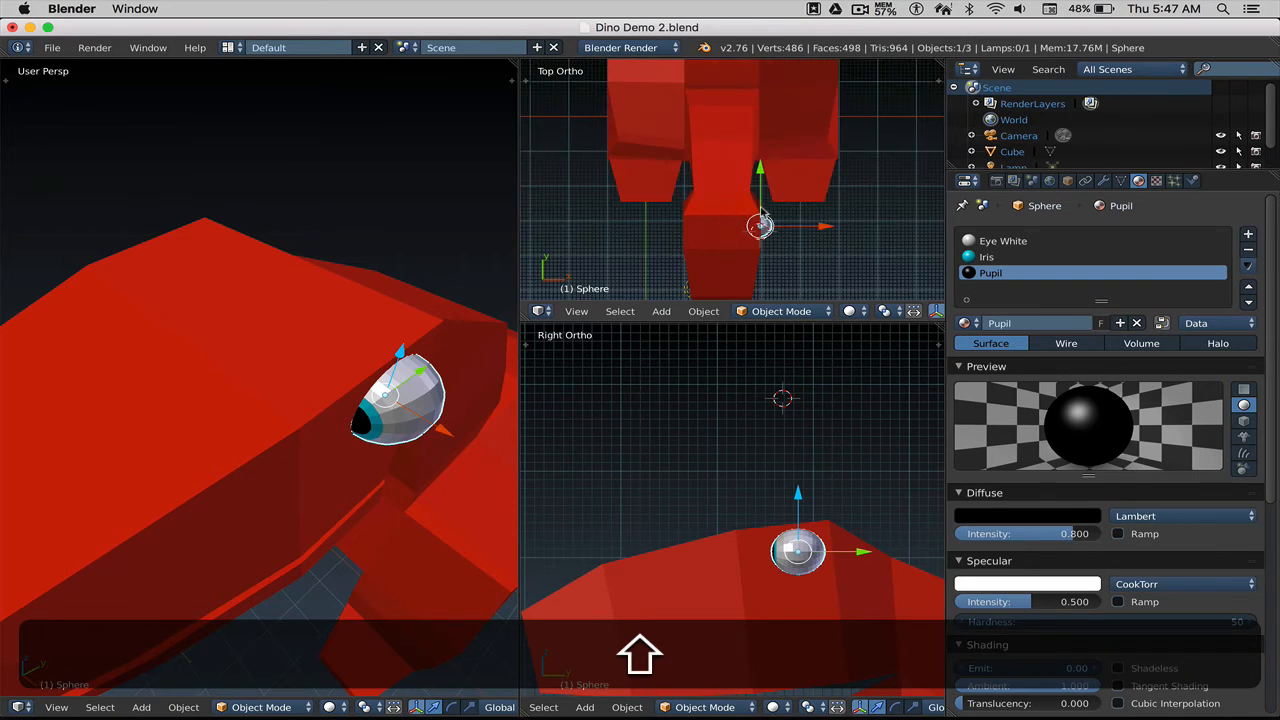
scroll(762, 218, up, 2)
shift+middle_drag(760, 234, 749, 114)
scroll(757, 178, up, 1)
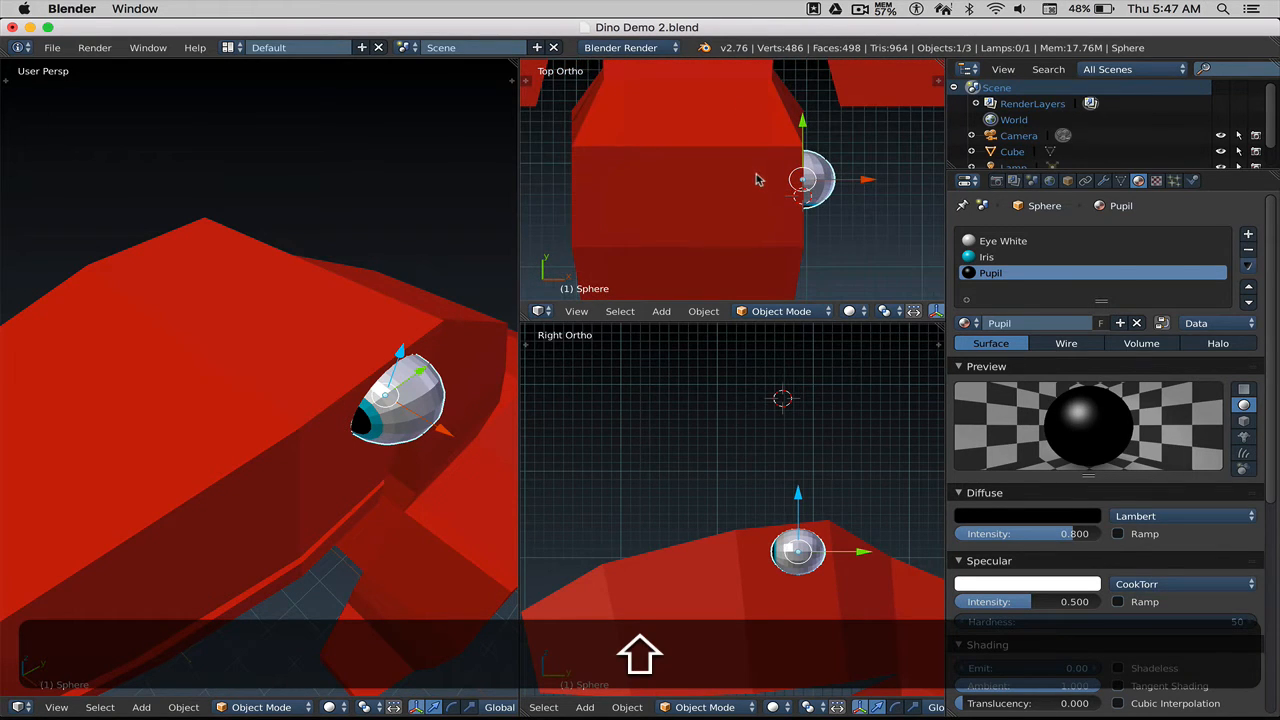
shift+middle_drag(757, 179, 729, 168)
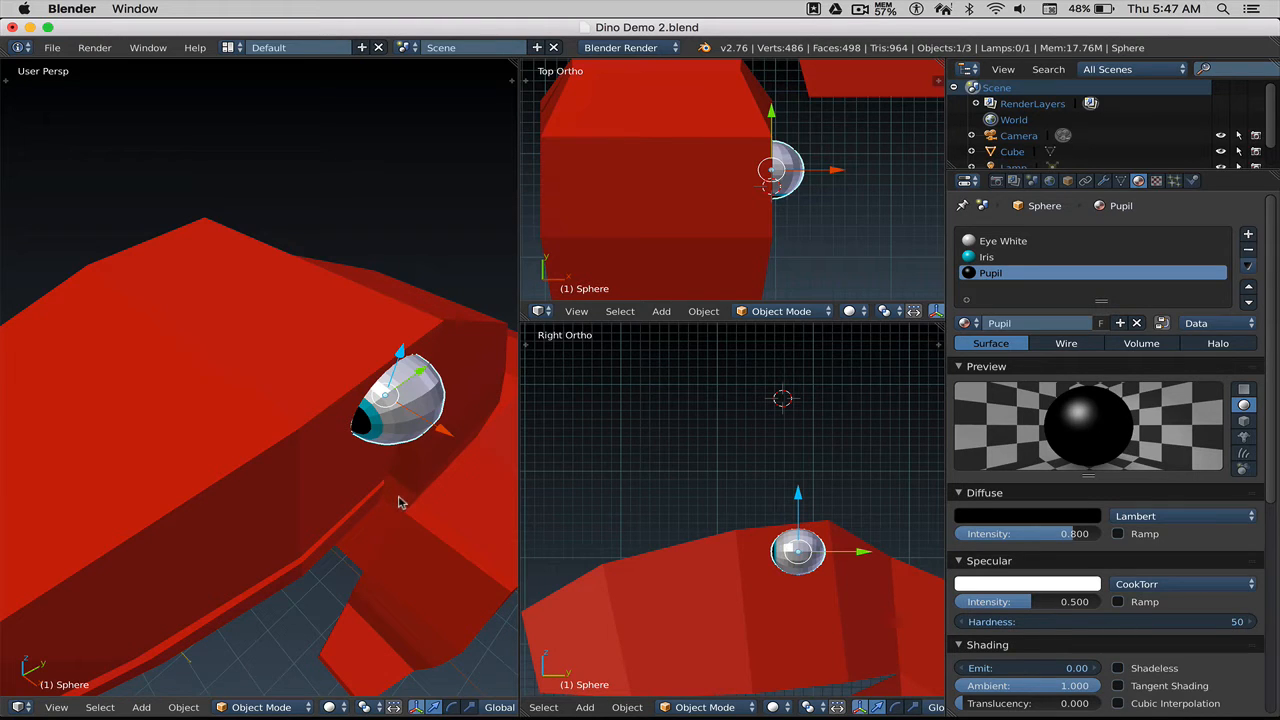
key(r)
key(z)
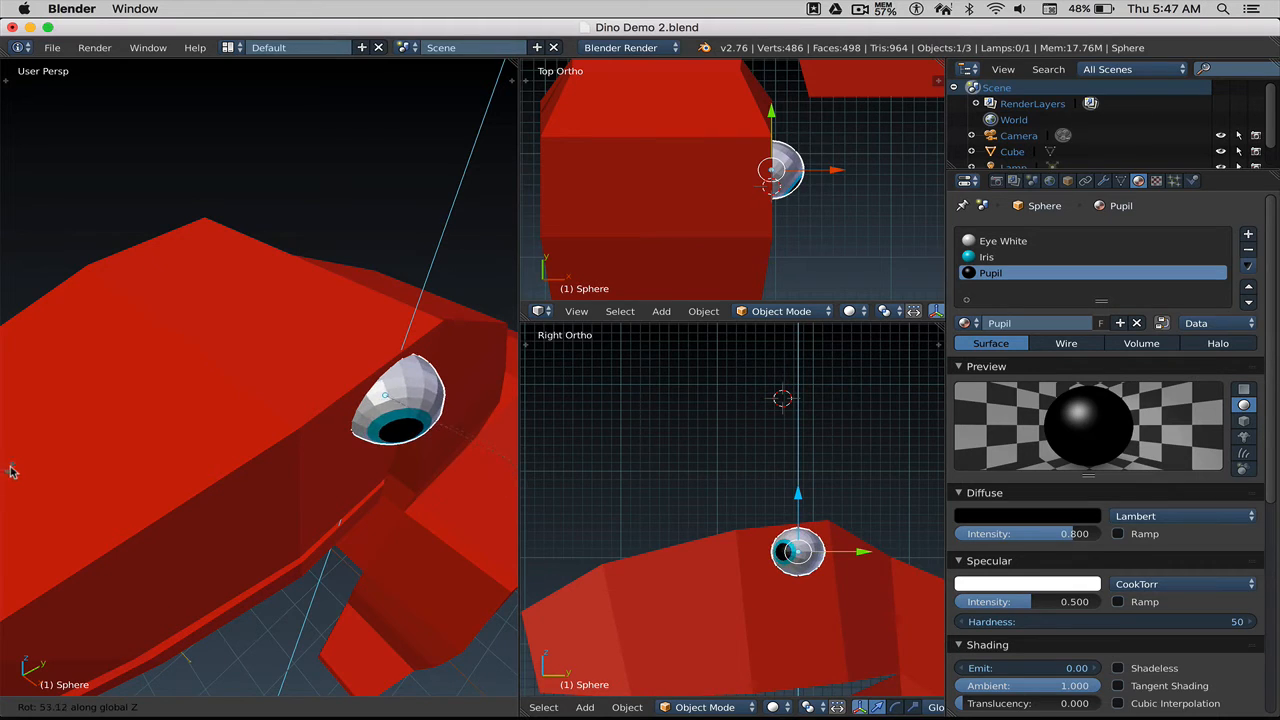
click(55, 464)
Step: Shift the eye about -0.09 in Y and -0.19 in Z on the head in the side view, and deselect it
scroll(162, 478, down, 5)
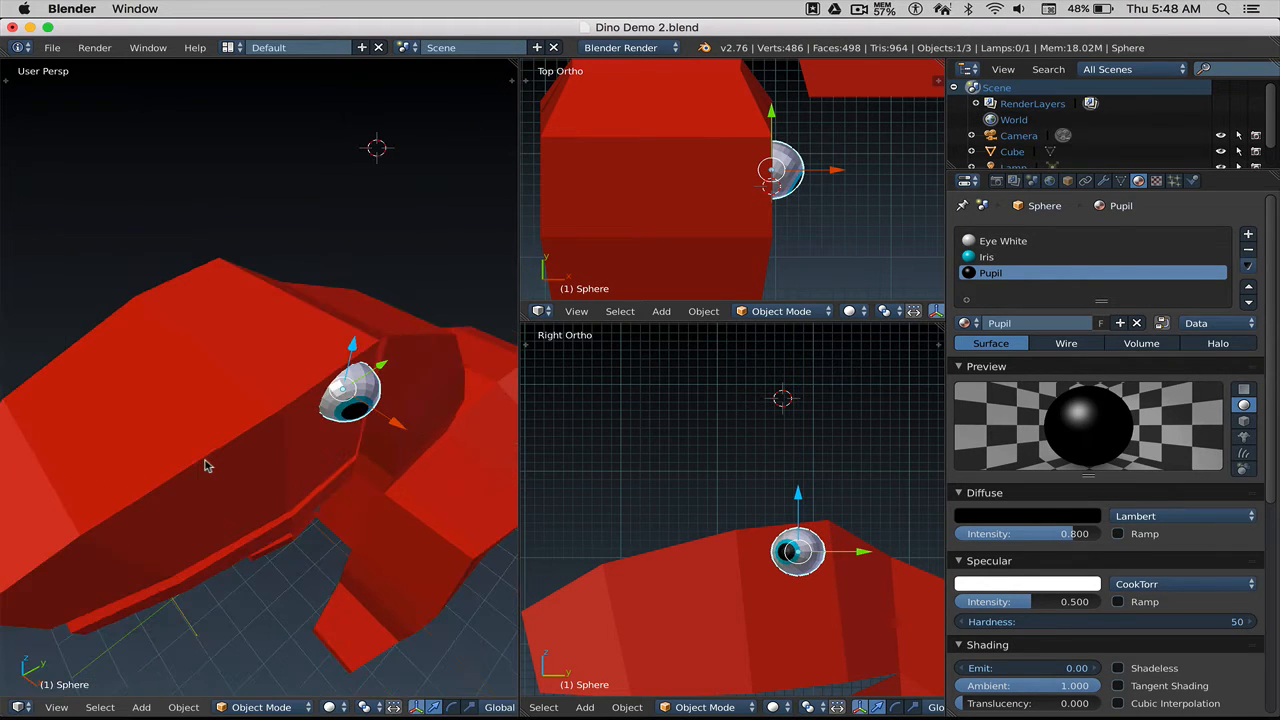
shift+middle_drag(262, 474, 309, 437)
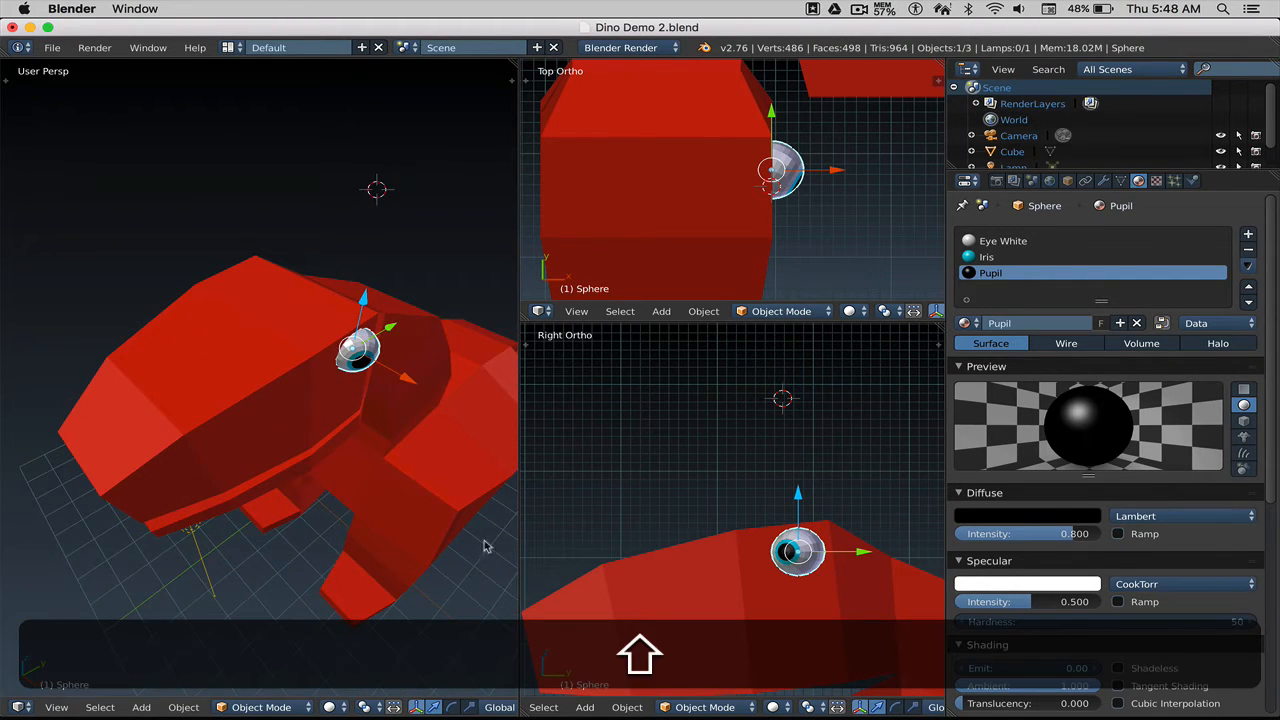
key(g)
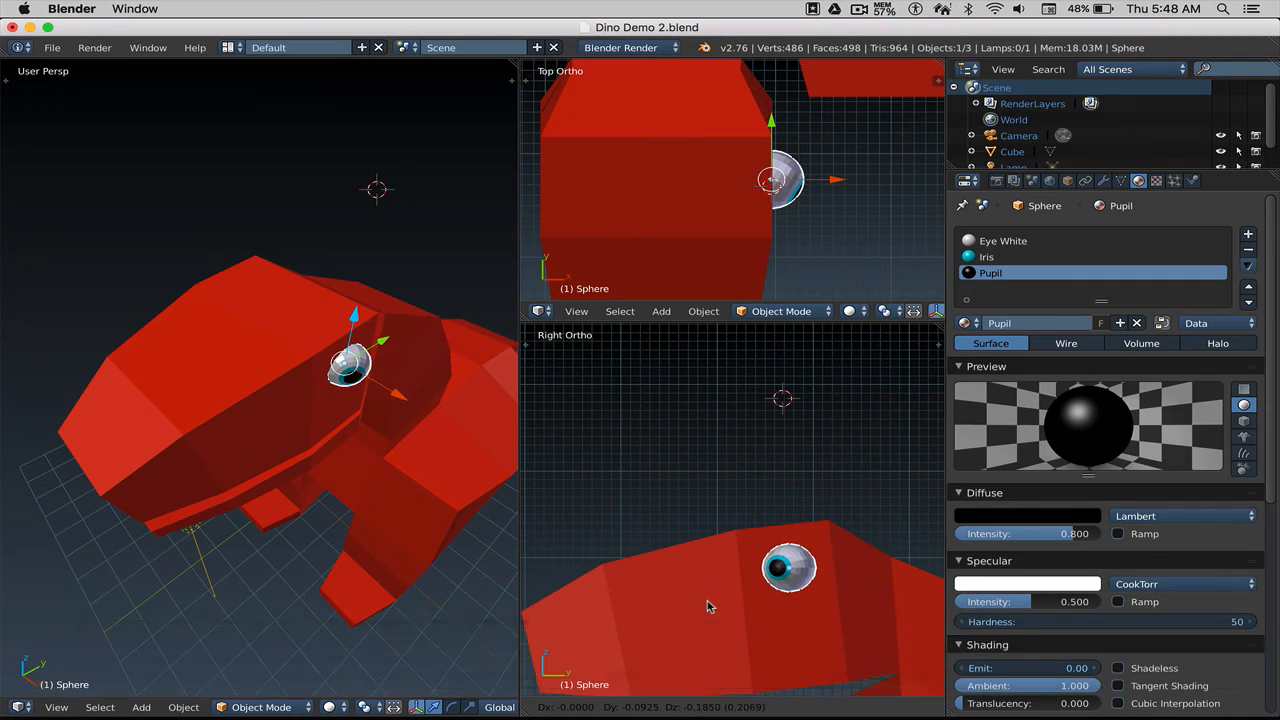
click(710, 604)
key(a)
middle_drag(325, 478, 342, 451)
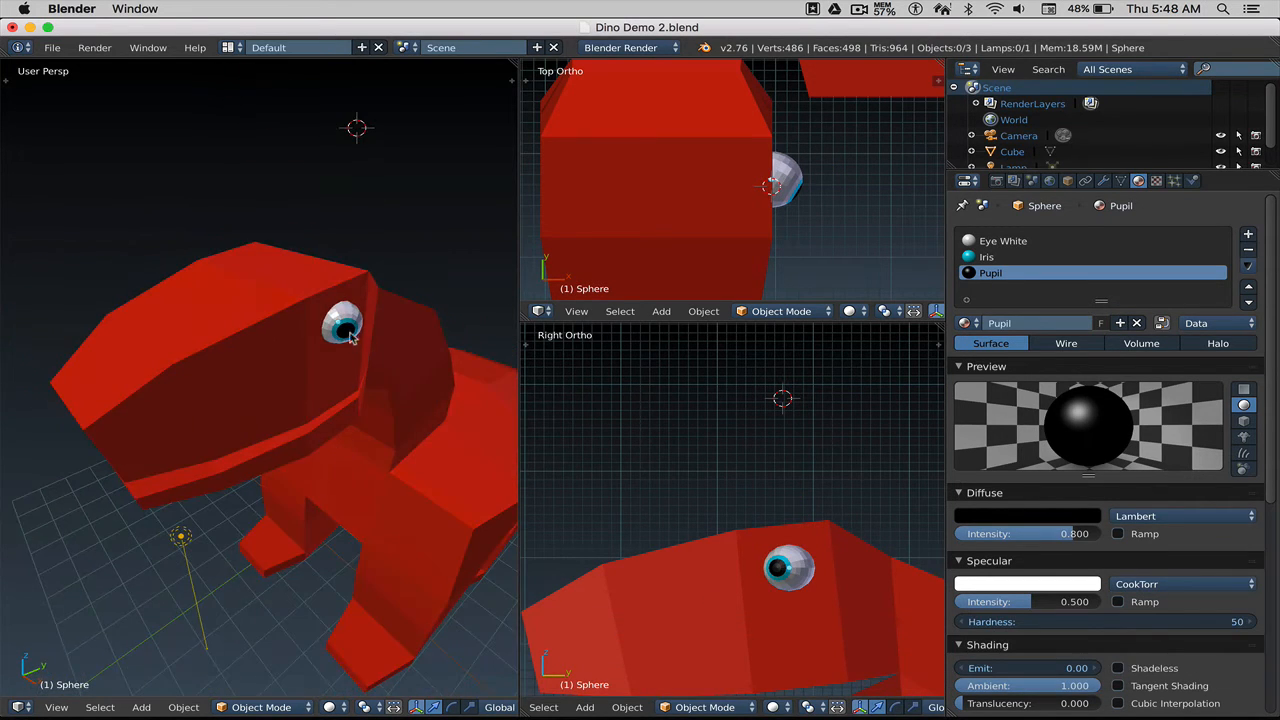
Step: Select the eye sphere and apply smooth shading to it
right_click(342, 335)
scroll(342, 390, up, 2)
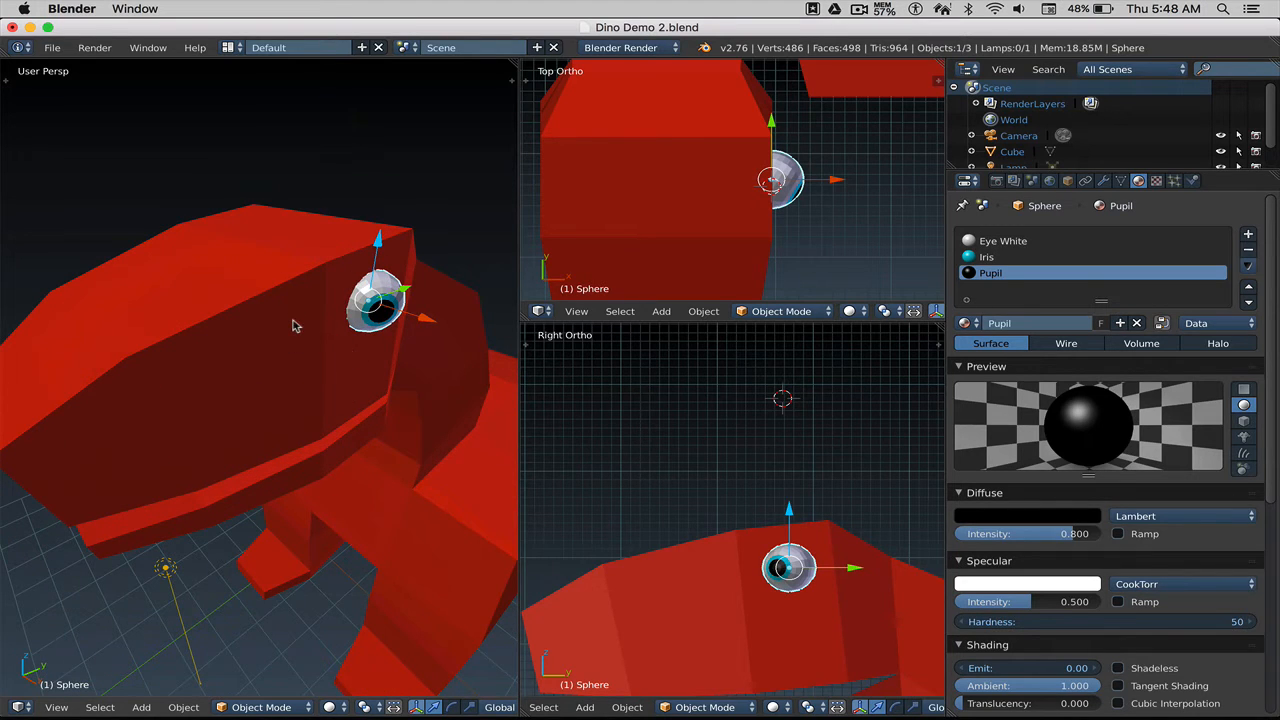
key(t)
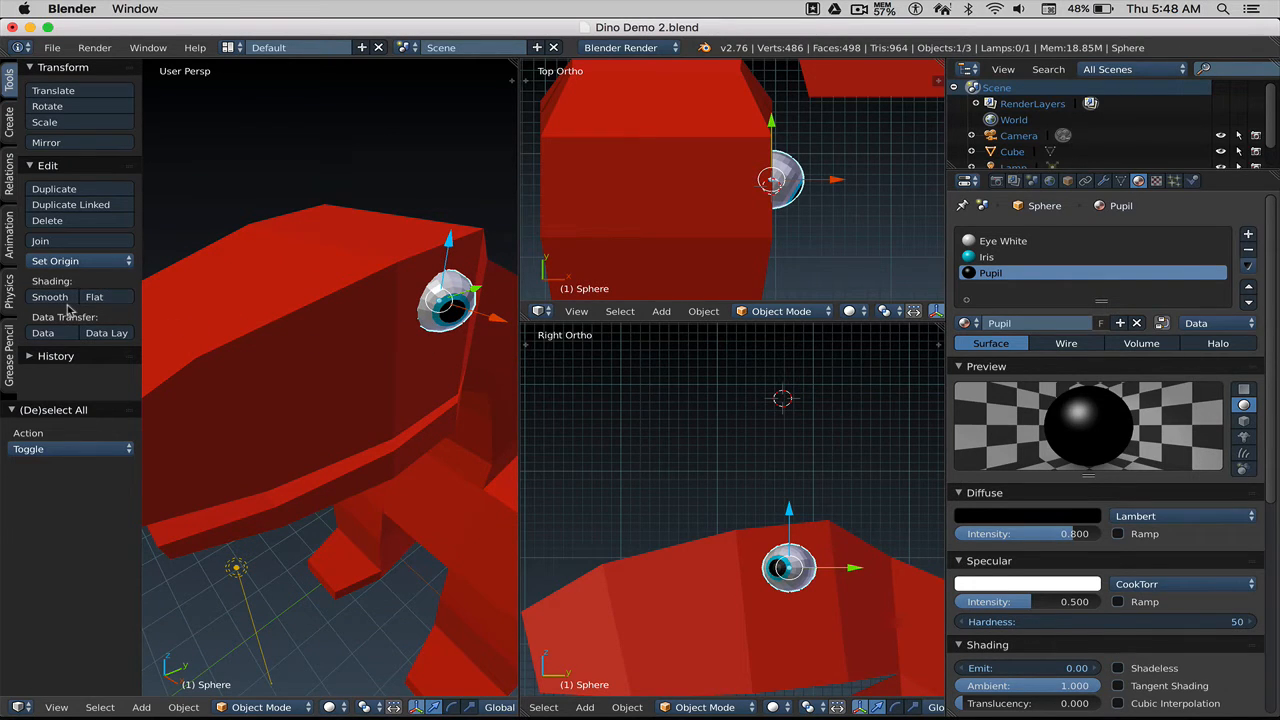
key(alt+super+8)
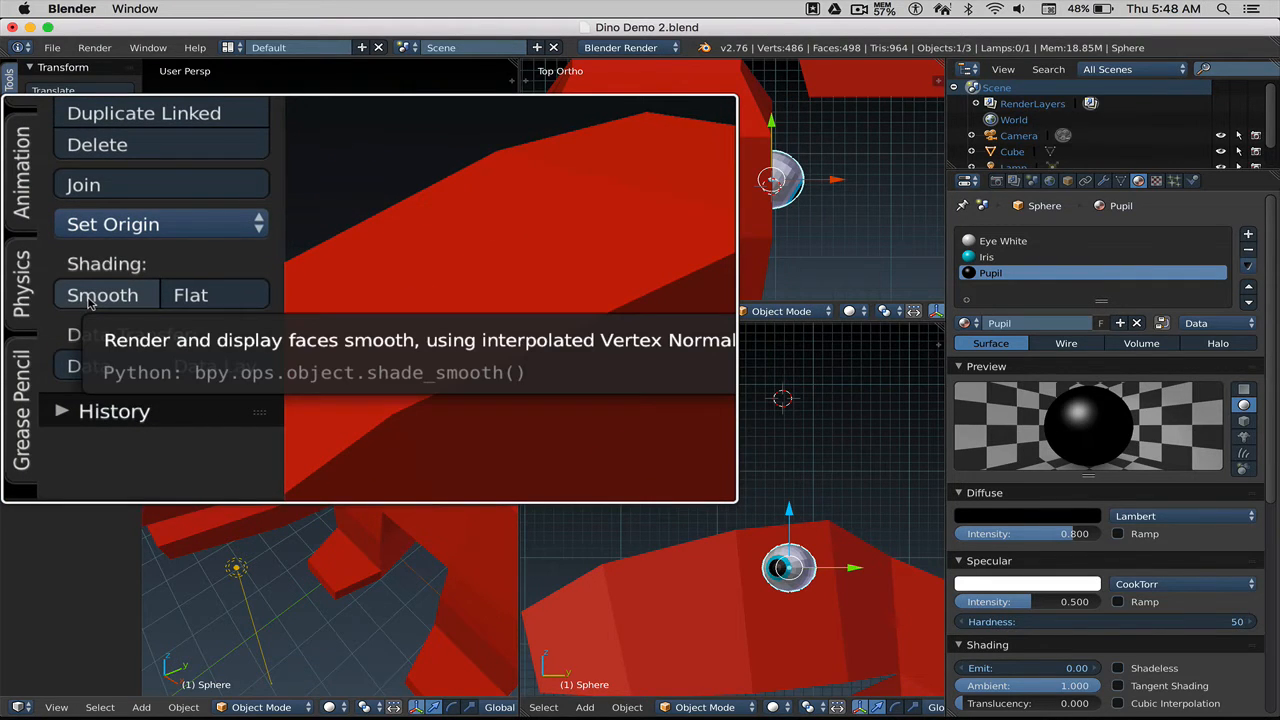
click(43, 300)
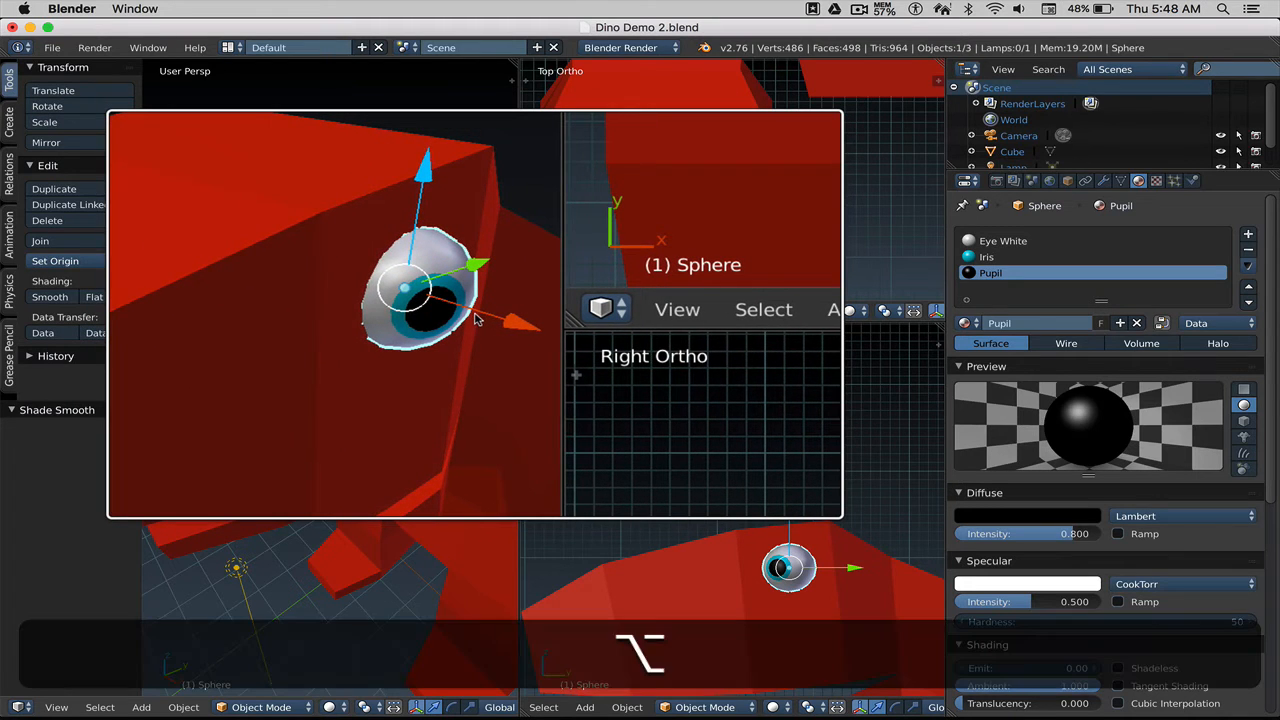
key(alt+super+8)
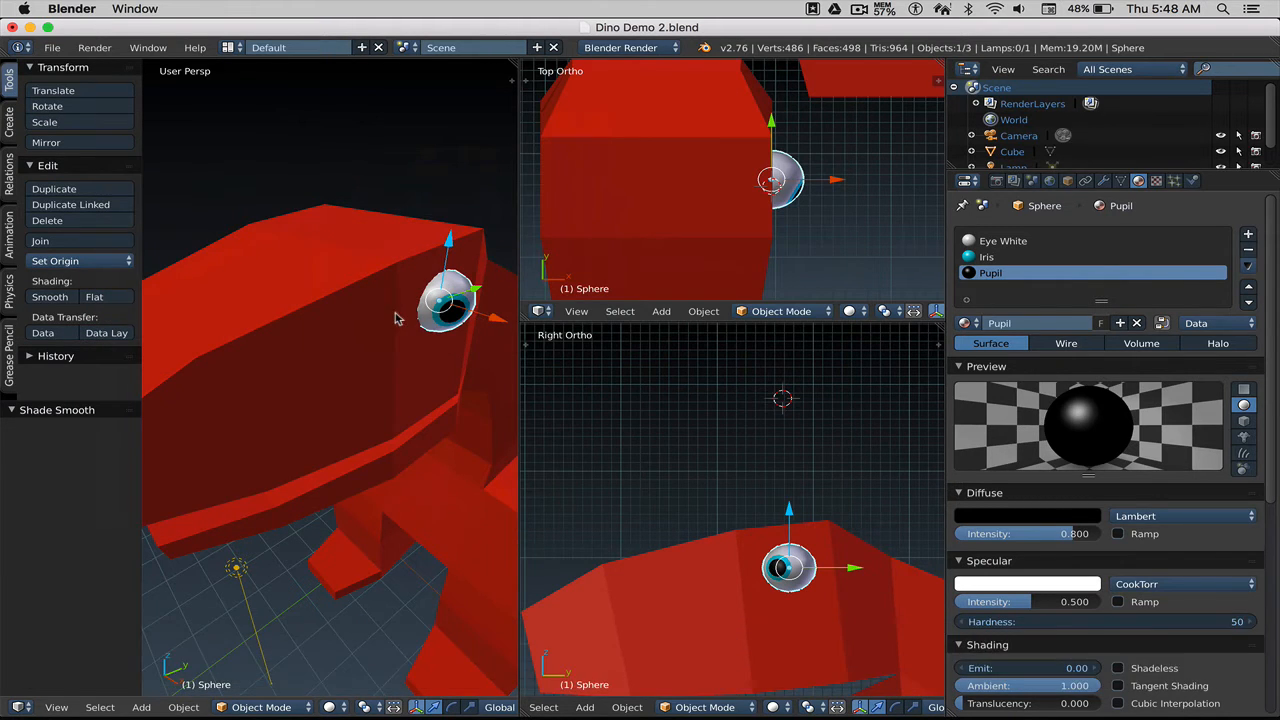
Step: Hide the tool shelf in the perspective viewport and deselect the eye
key(t)
key(a)
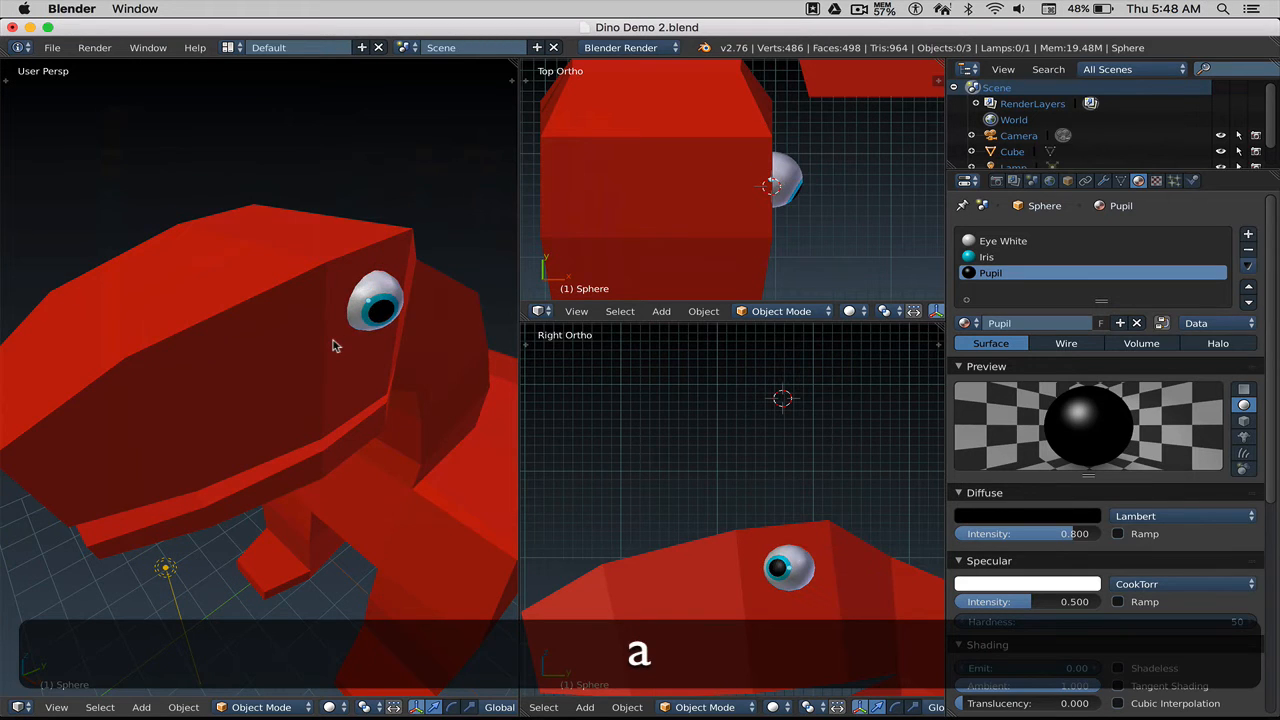
middle_drag(333, 341, 363, 407)
Step: Select the eye and duplicate it along the global X axis to just outside the opposite side of the dinosaur's head
right_click(318, 334)
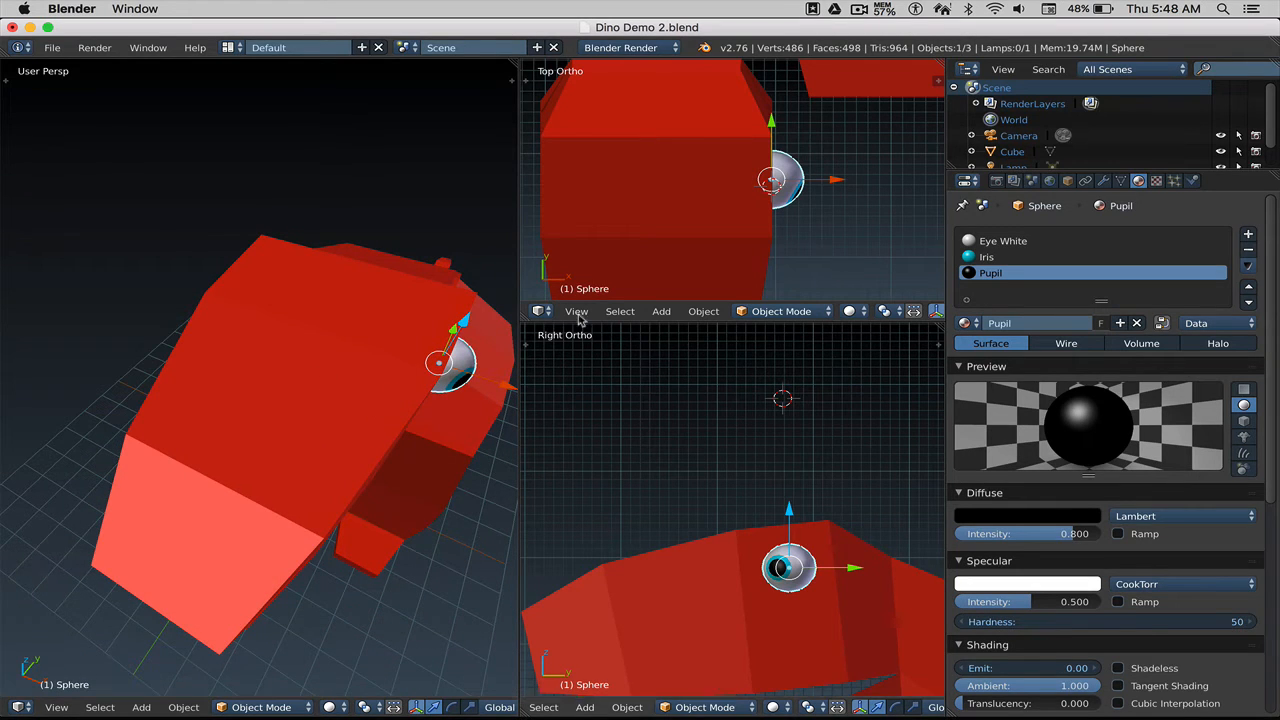
scroll(674, 223, down, 2)
shift+middle_drag(674, 223, 730, 226)
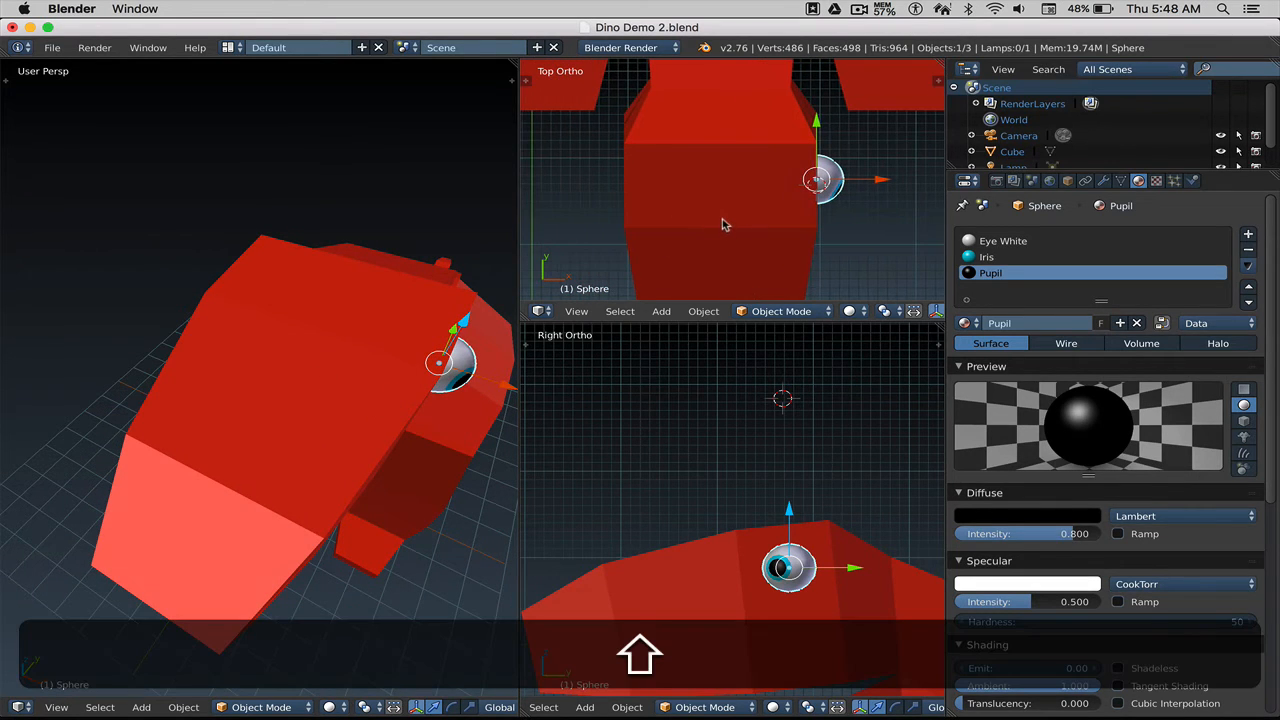
key(shift+d)
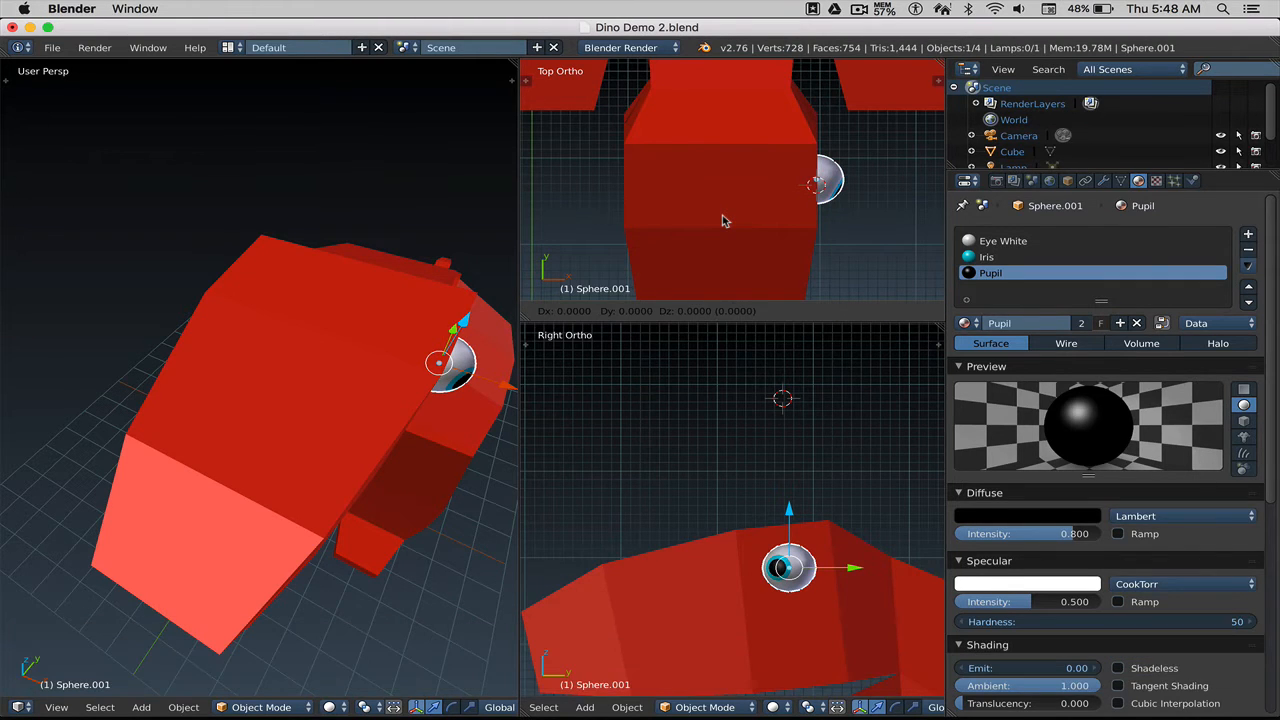
key(x)
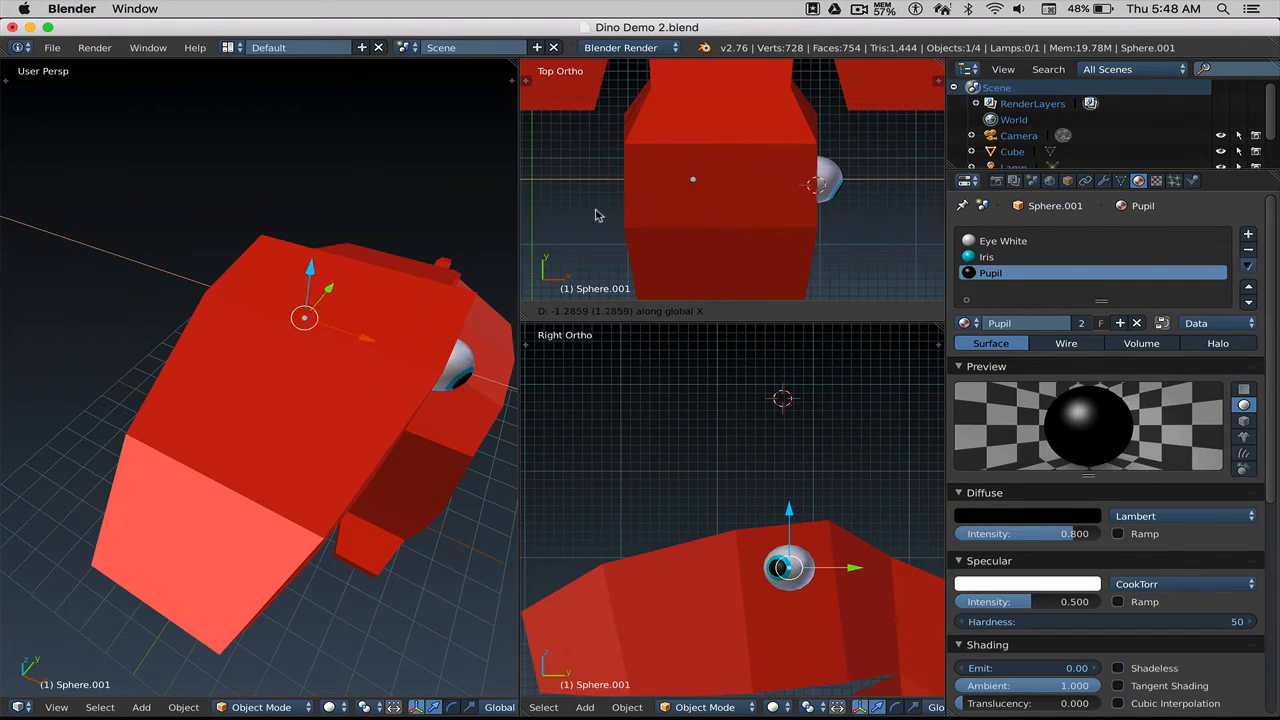
click(922, 209)
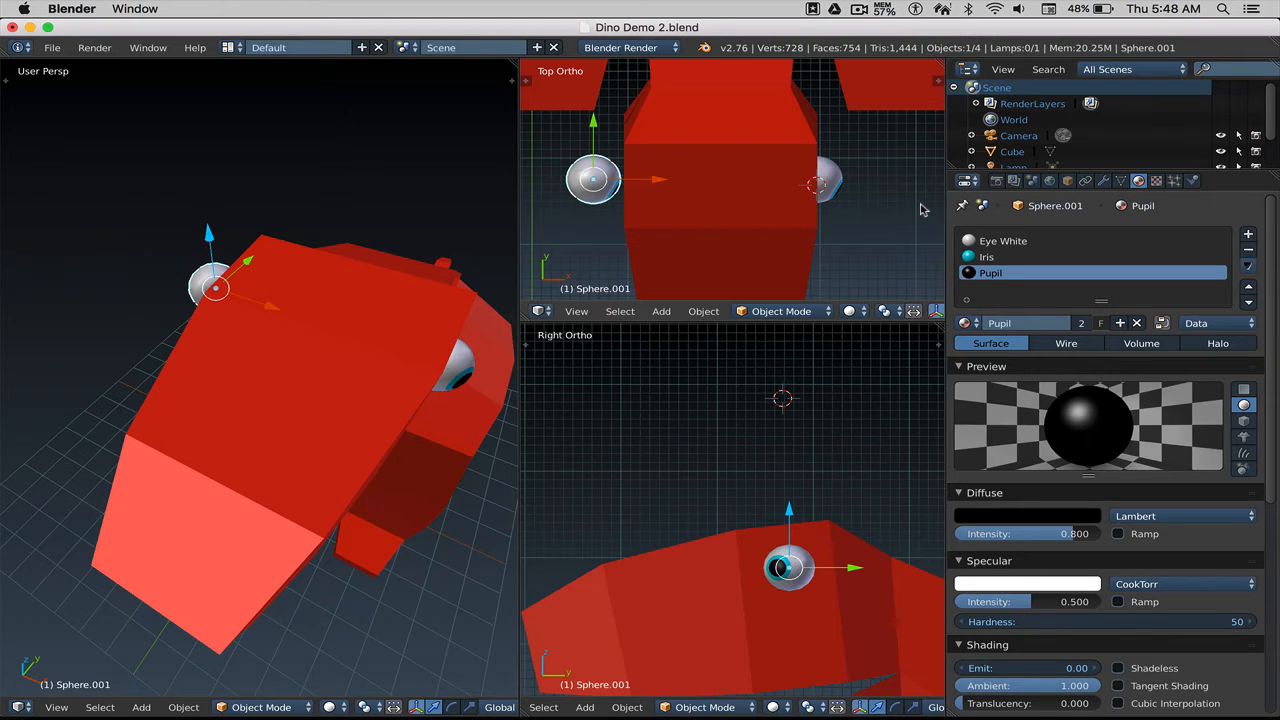
shift+middle_drag(717, 197, 754, 200)
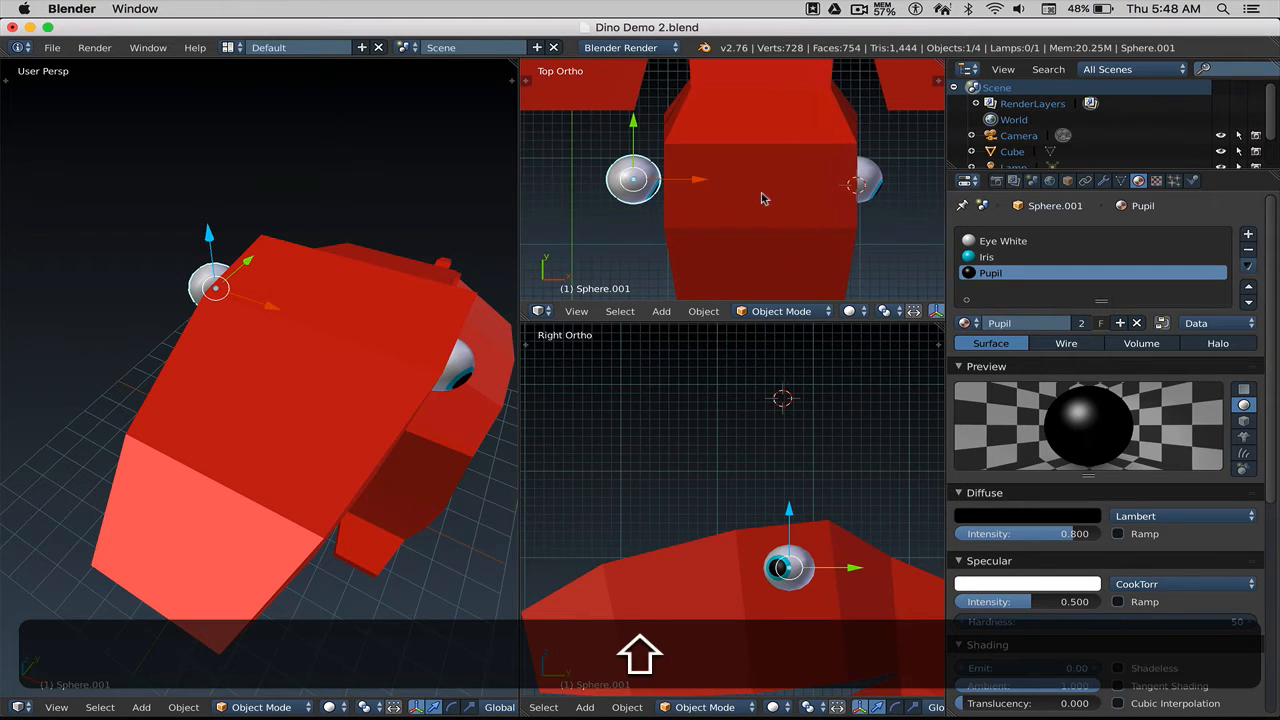
Step: Try to rotate the duplicated eye 180 degrees about the global Z axis, and undo the rotation
middle_drag(286, 329, 326, 326)
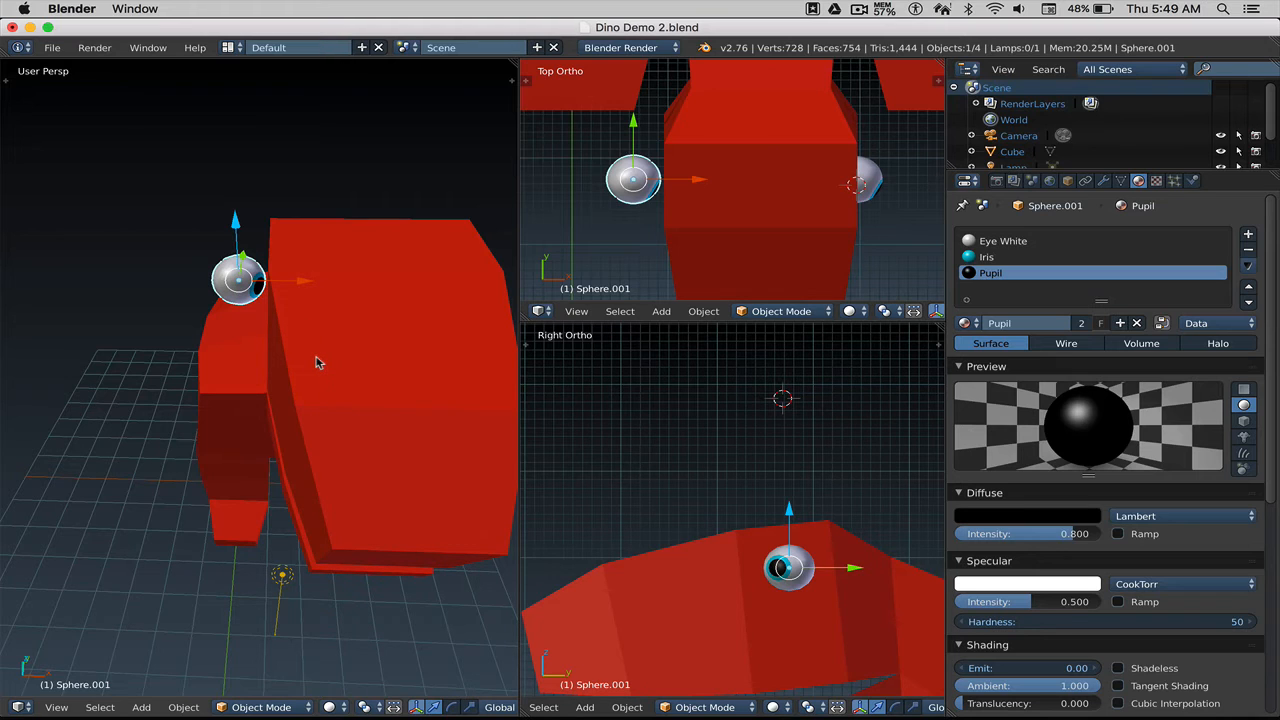
key(r)
key(z)
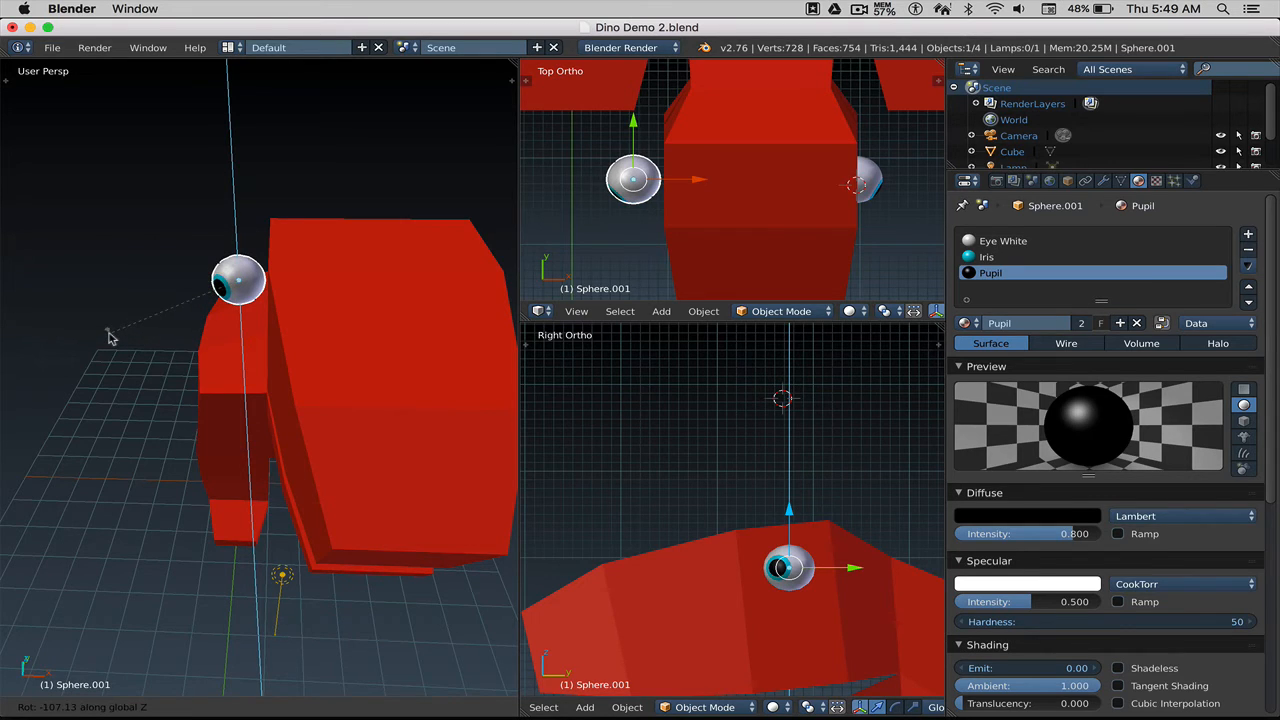
text(1)
text(80)
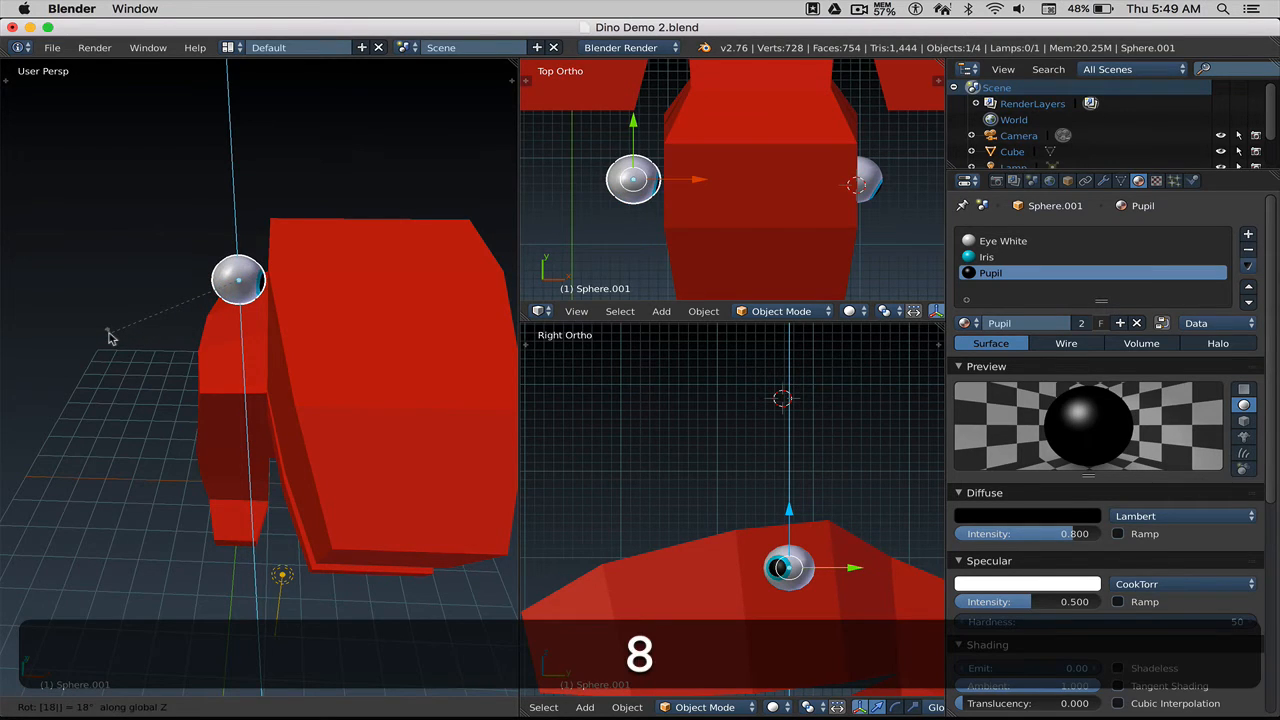
click(110, 337)
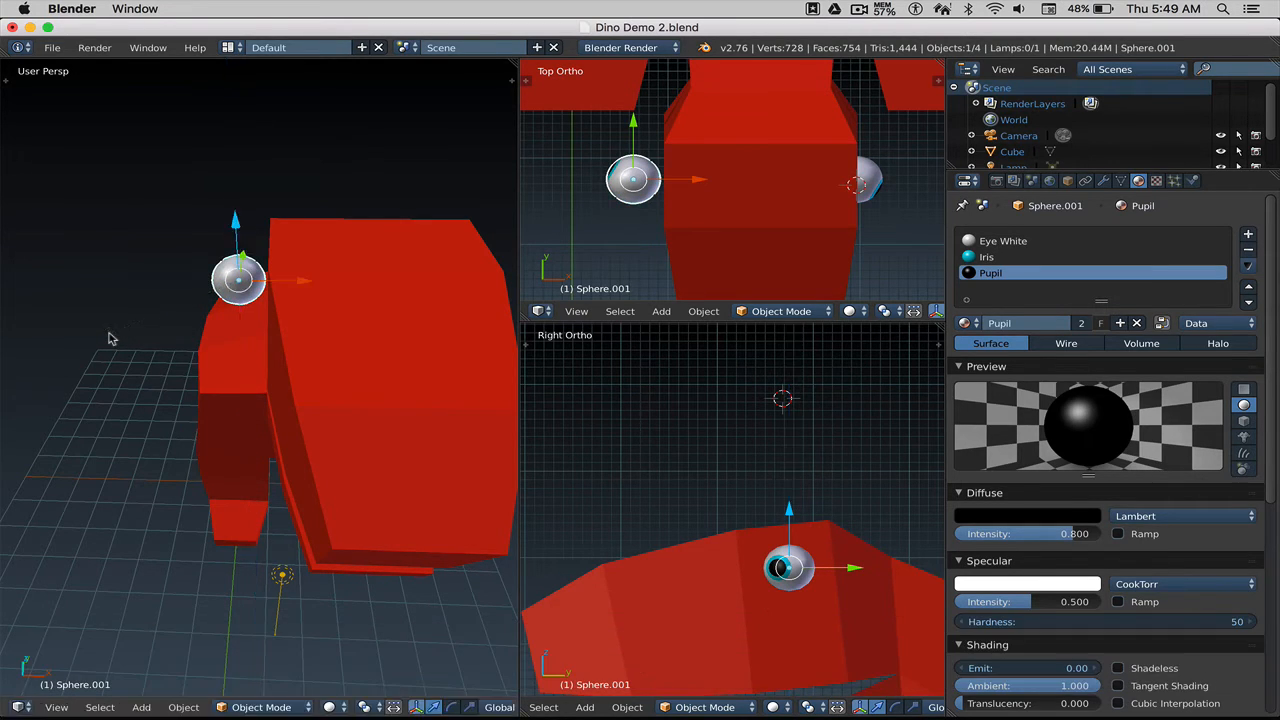
middle_drag(229, 349, 343, 353)
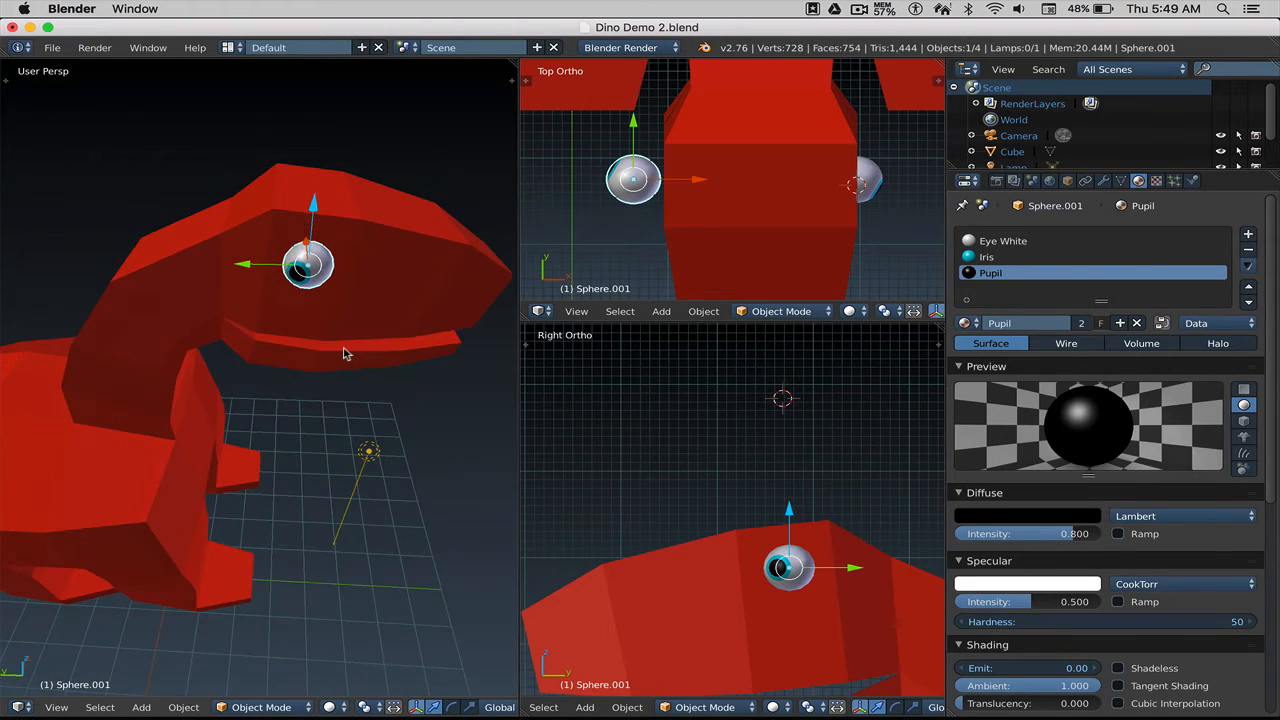
key(ctrl+z)
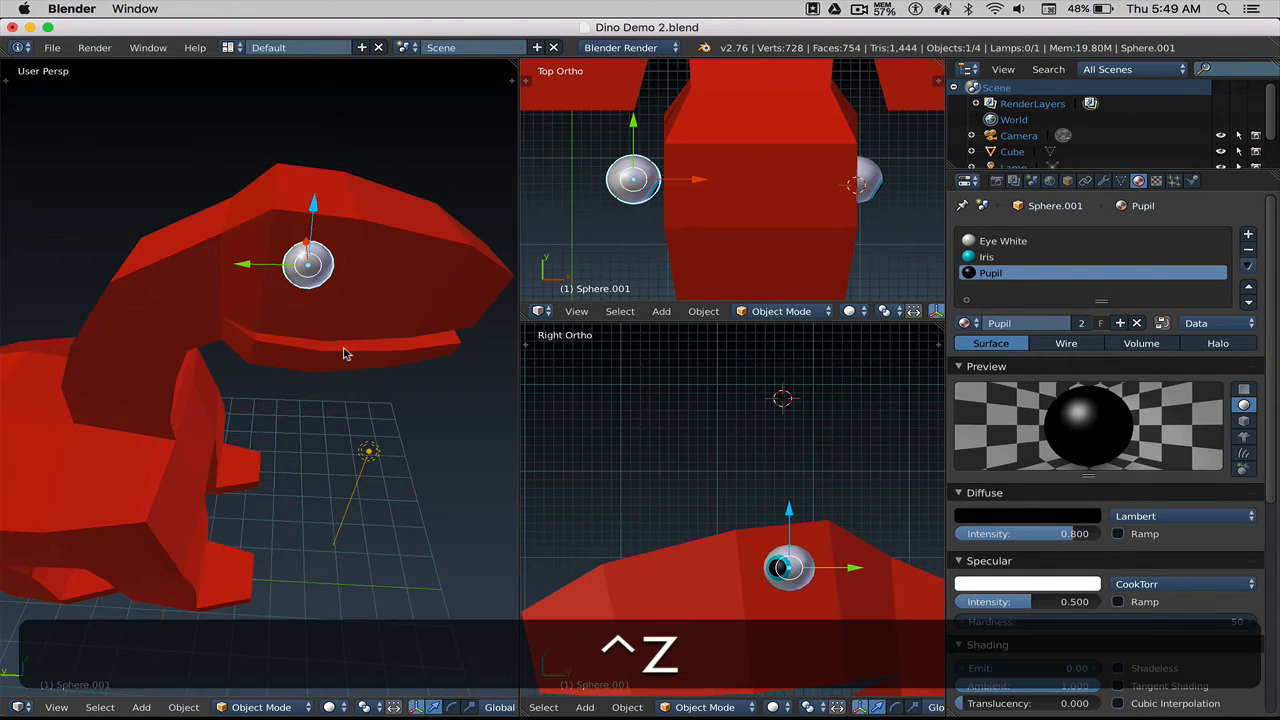
Step: Try rotating the duplicated eye 90 degrees about the global Z axis, and undo the rotation
key(r)
text(z)
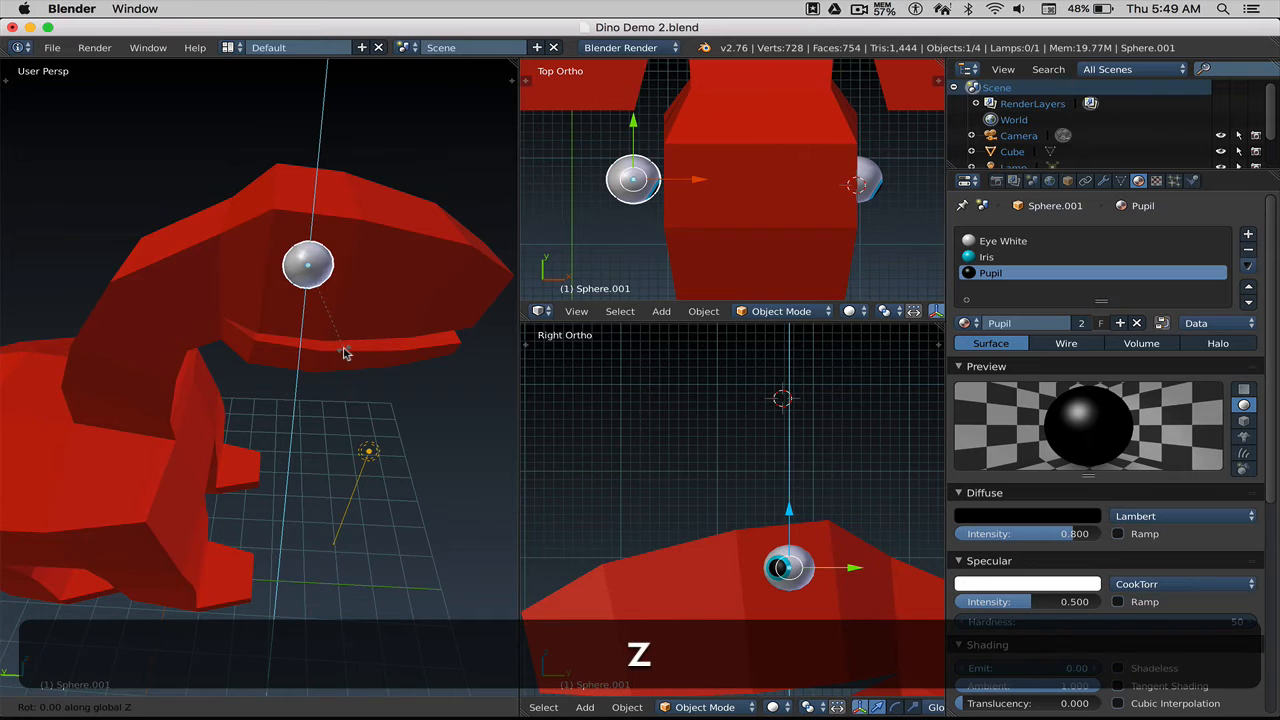
text(90)
click(344, 353)
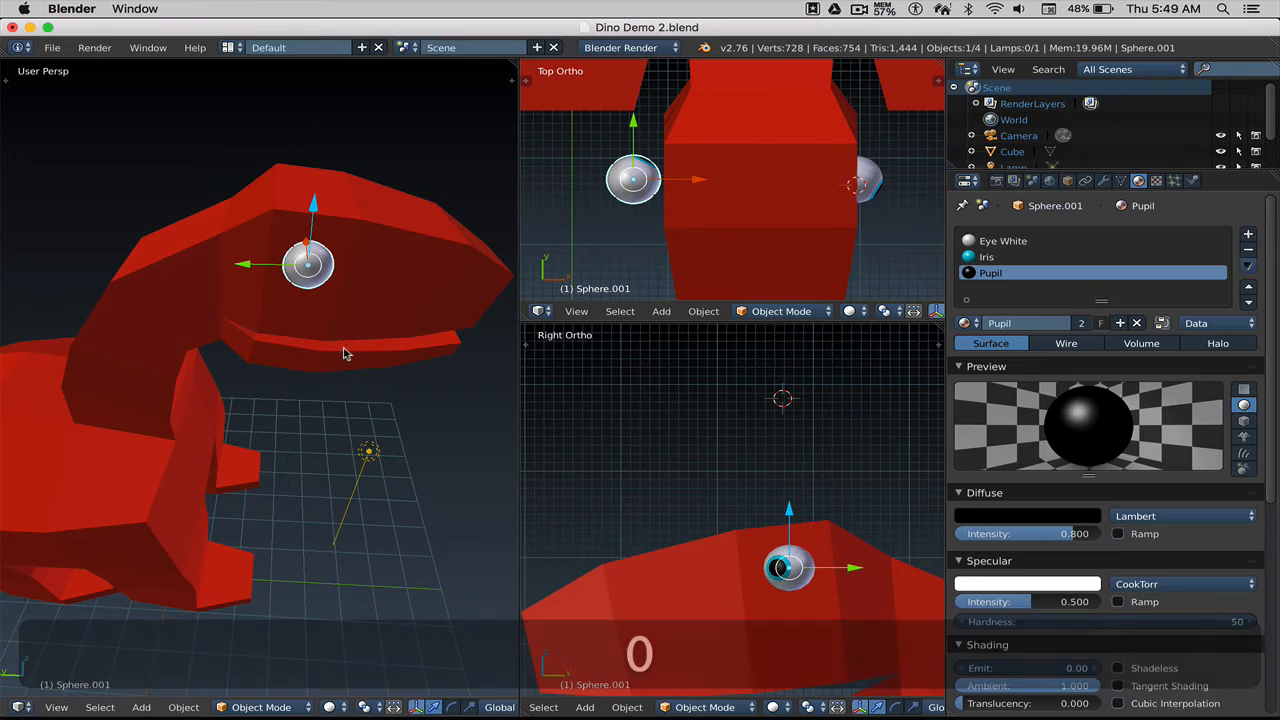
middle_drag(354, 331, 266, 343)
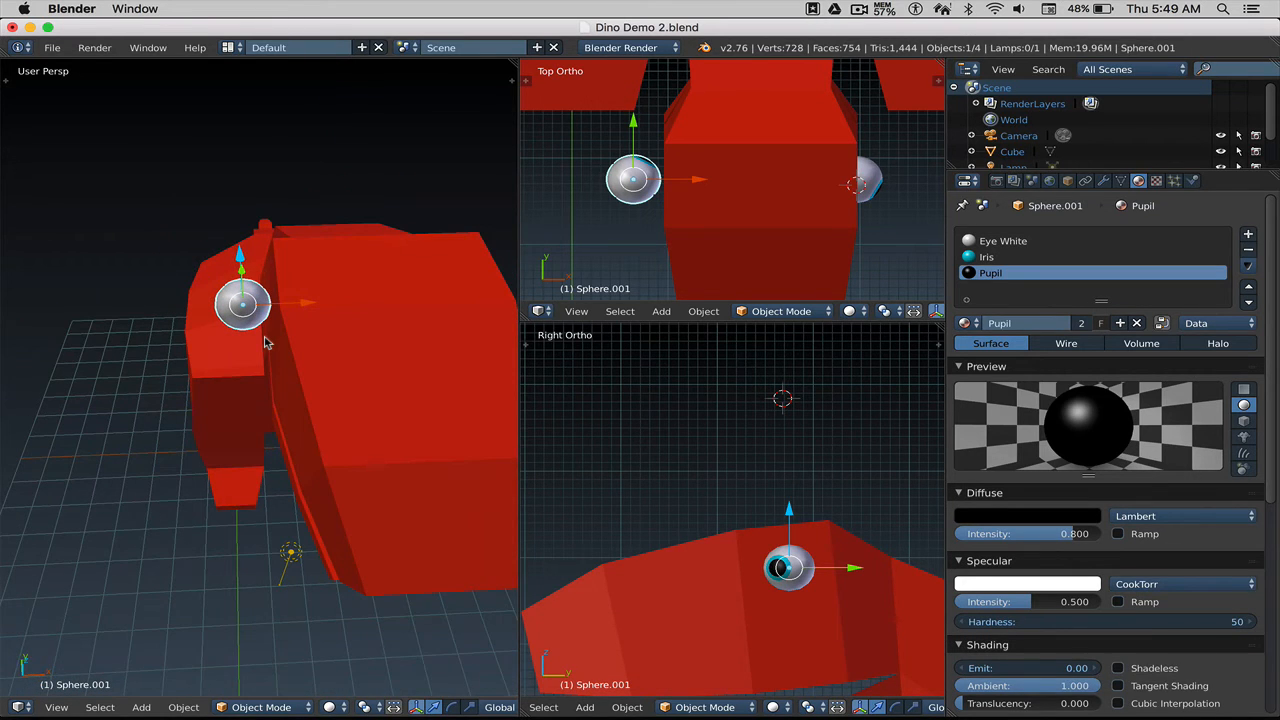
key(ctrl+z)
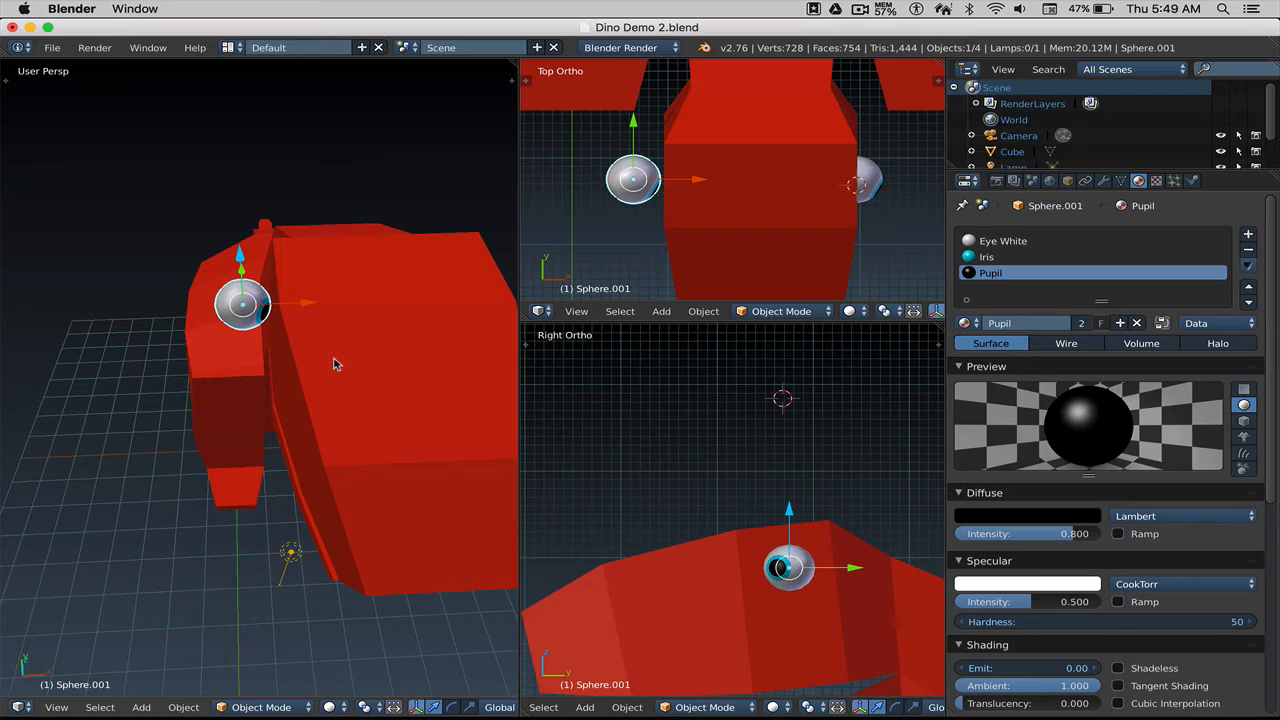
Step: Mirror the duplicated eye along the global X axis
key(ctrl+m)
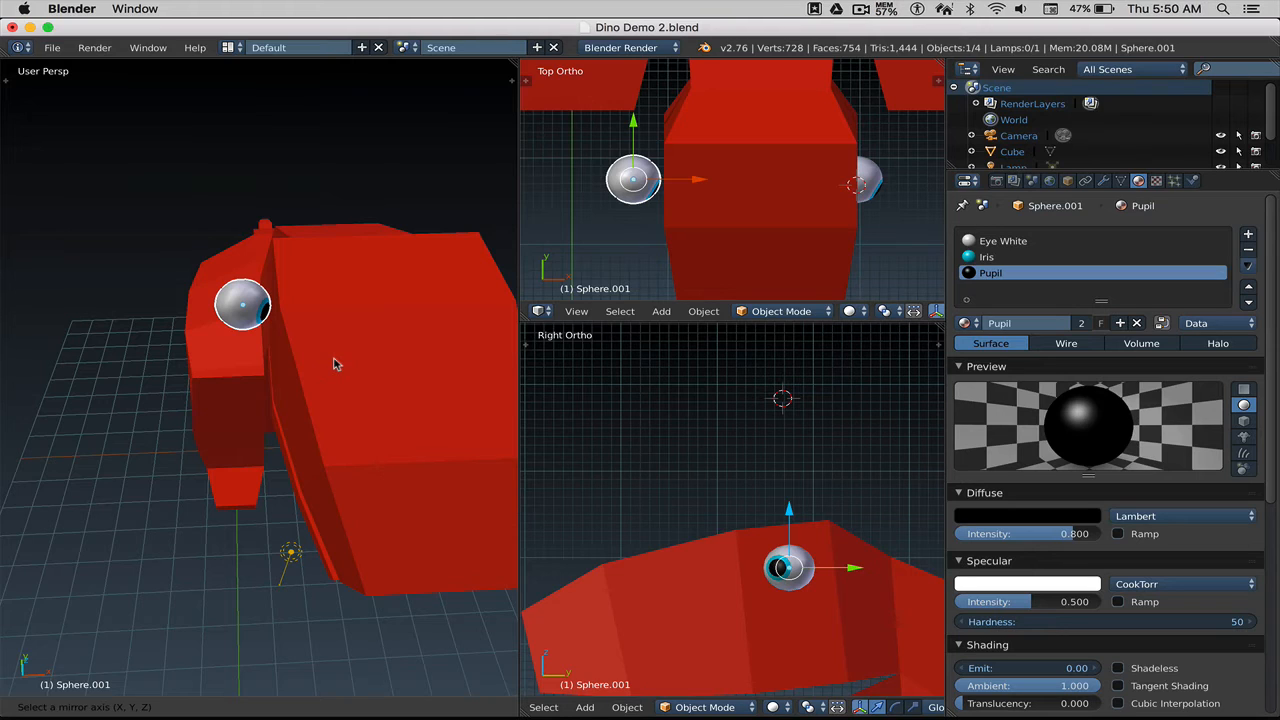
key(y)
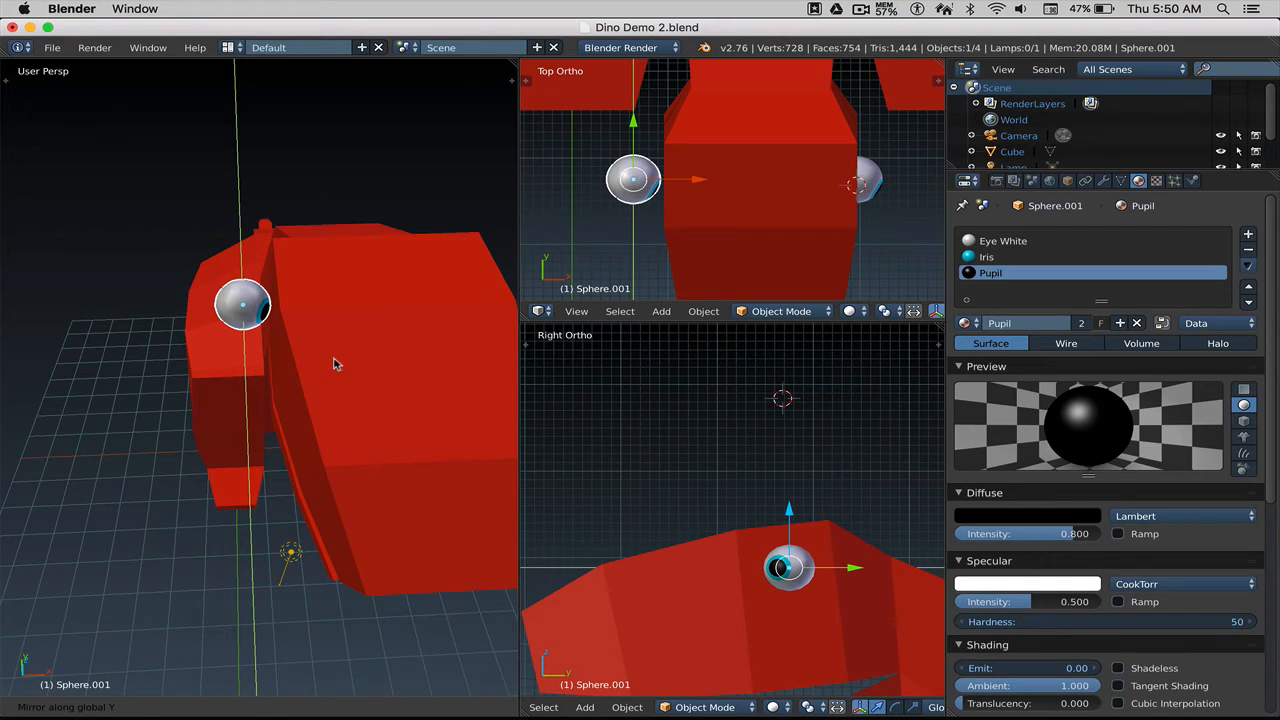
key(z)
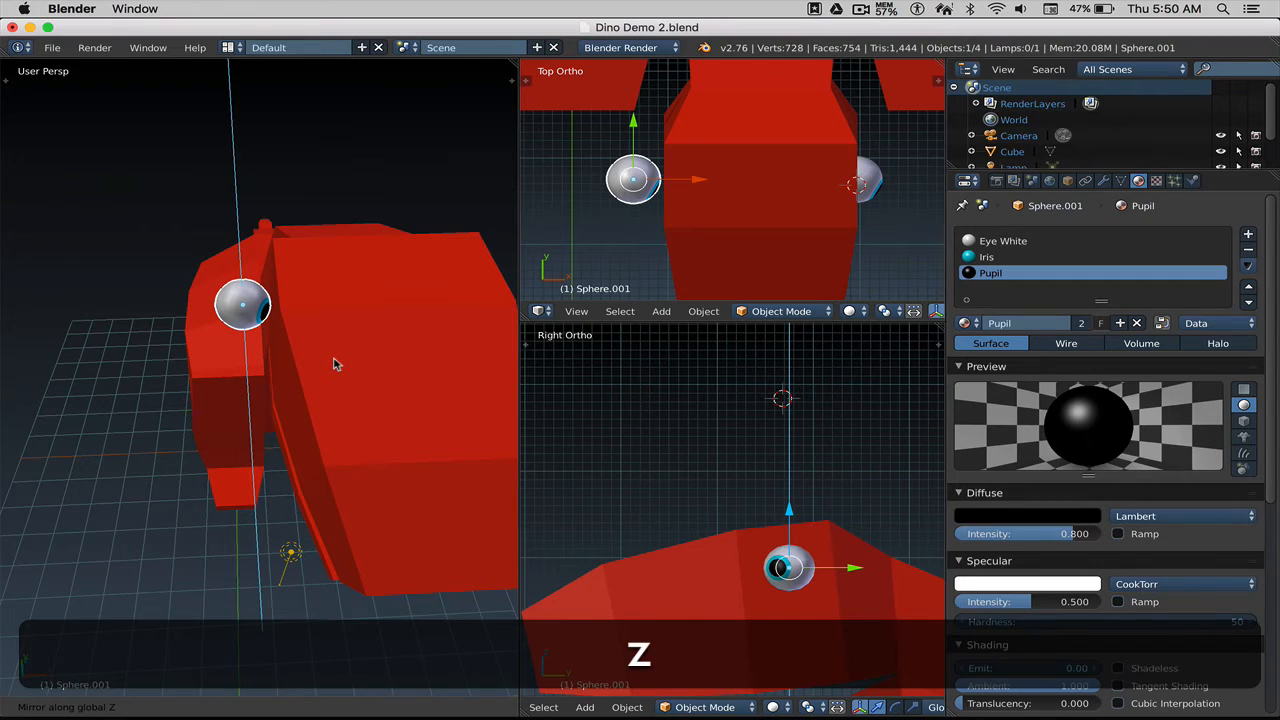
key(x)
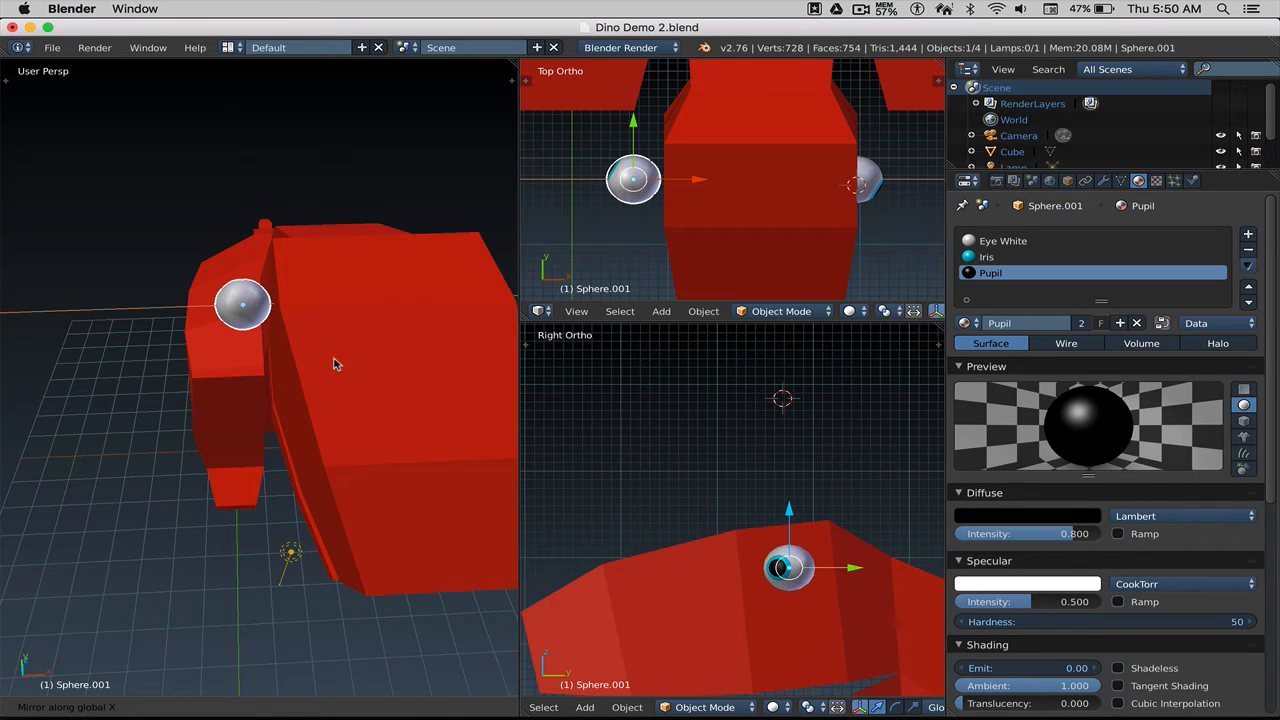
click(335, 365)
Step: Try moving the mirrored eye along the global X axis into the side of the head, and undo the move
mouse_move(286, 354)
middle_down()
mouse_move(414, 337)
mouse_move(224, 342)
mouse_move(286, 357)
middle_up()
key(g)
key(x)
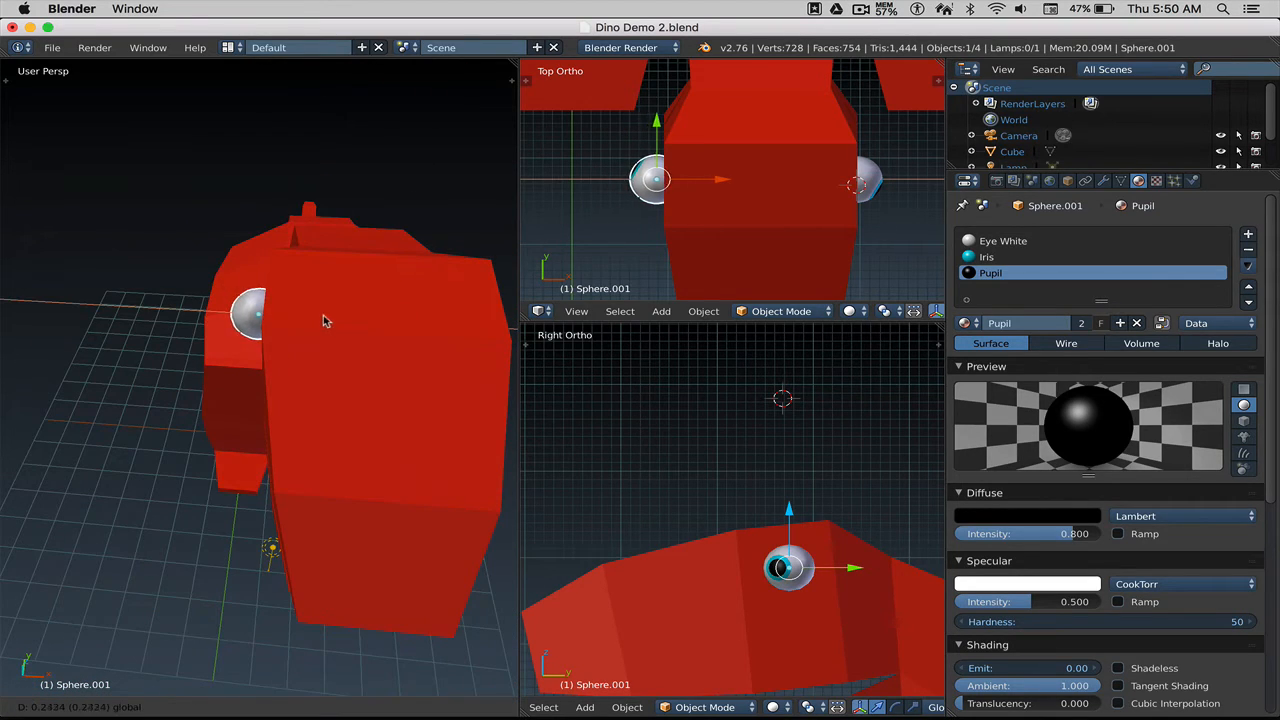
click(337, 317)
middle_drag(311, 360, 357, 323)
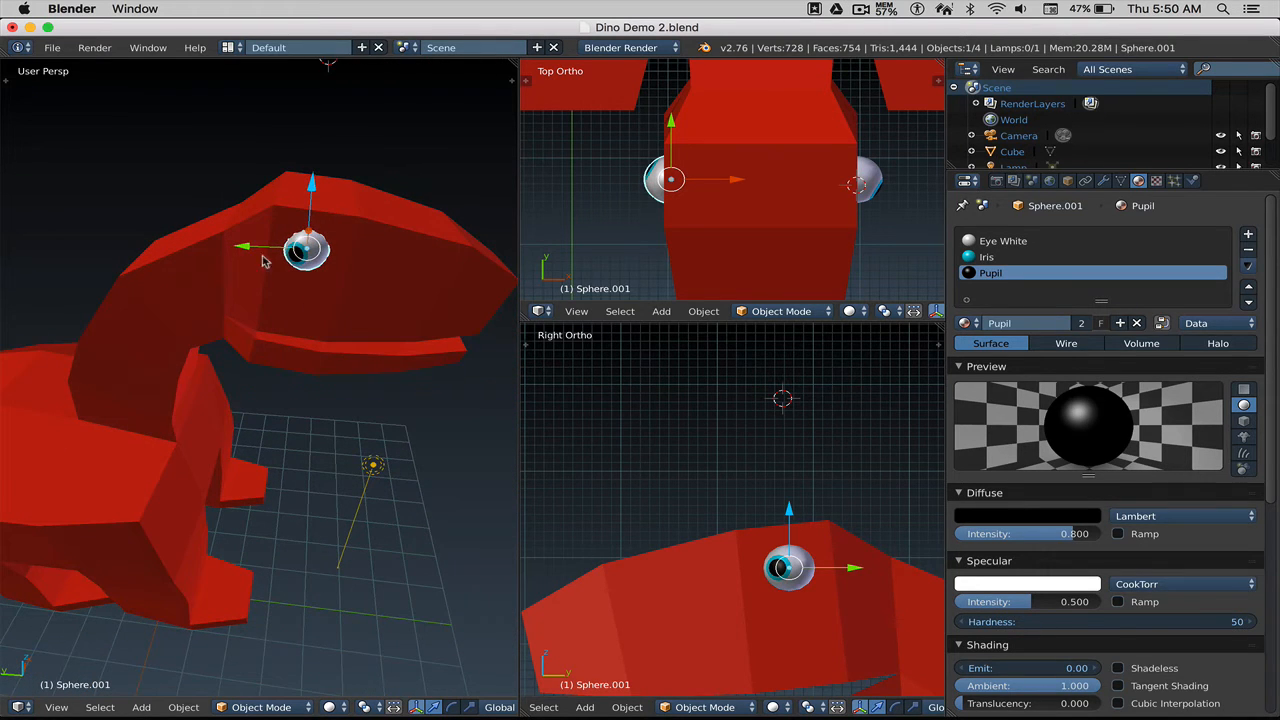
middle_drag(343, 274, 352, 329)
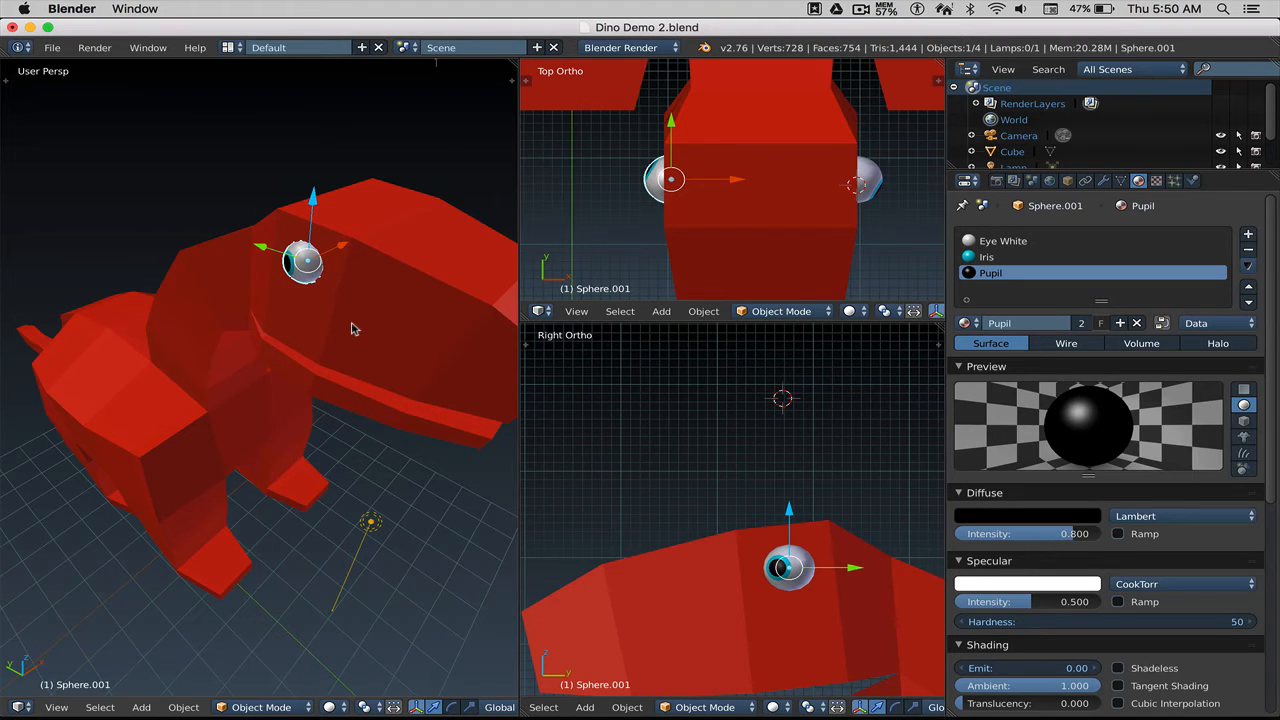
key(shift+super+i)
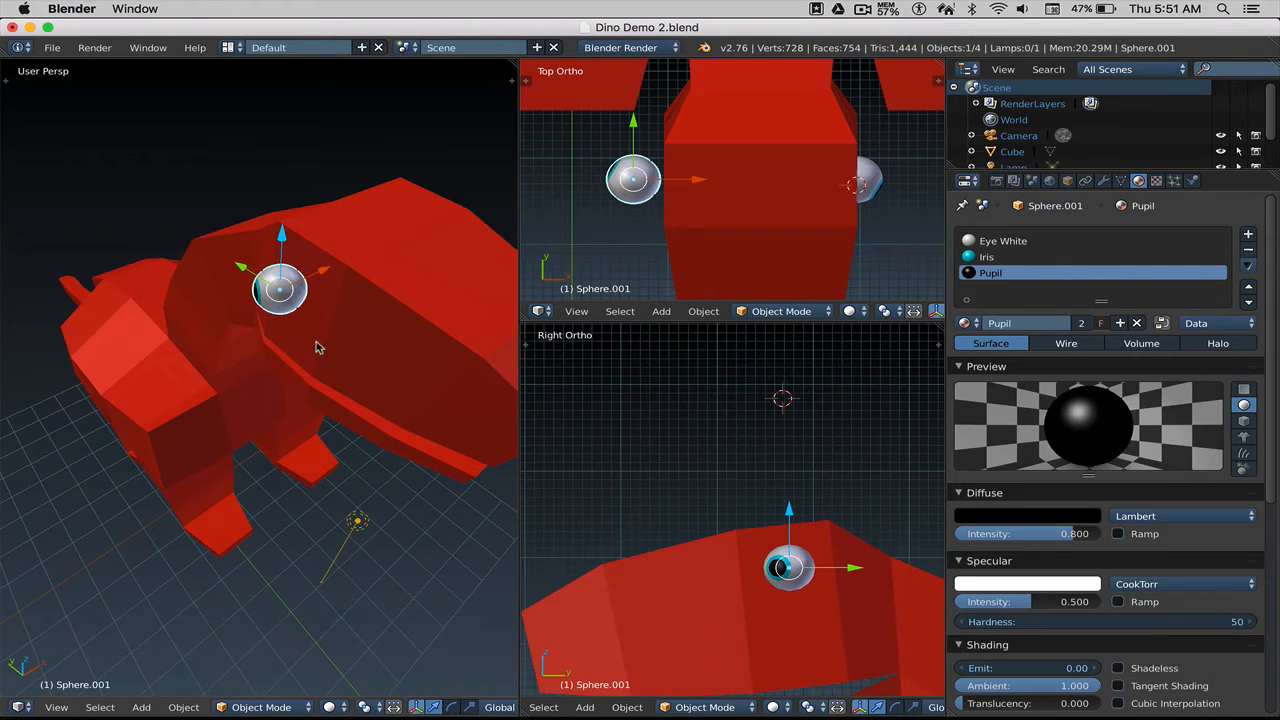
Step: Rotate the mirrored eye about the global Z axis so the pupil faces outward from the head
middle_drag(323, 337, 354, 334)
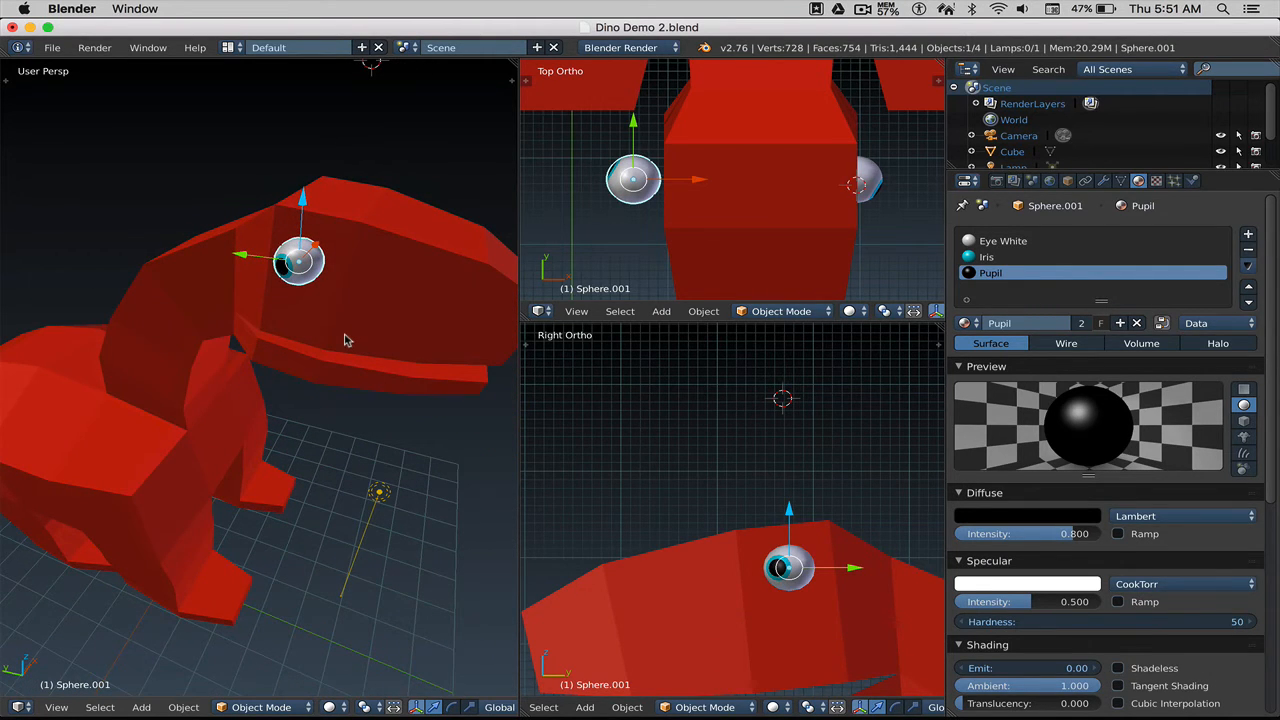
key(r)
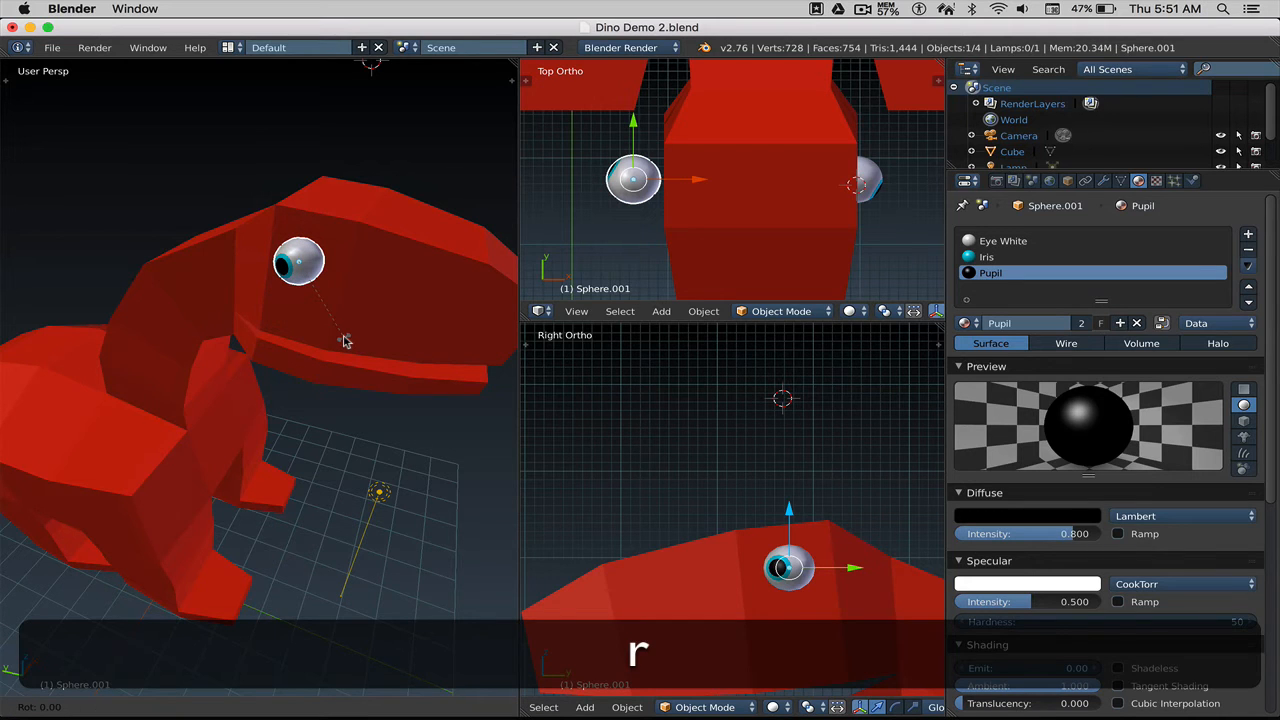
key(z)
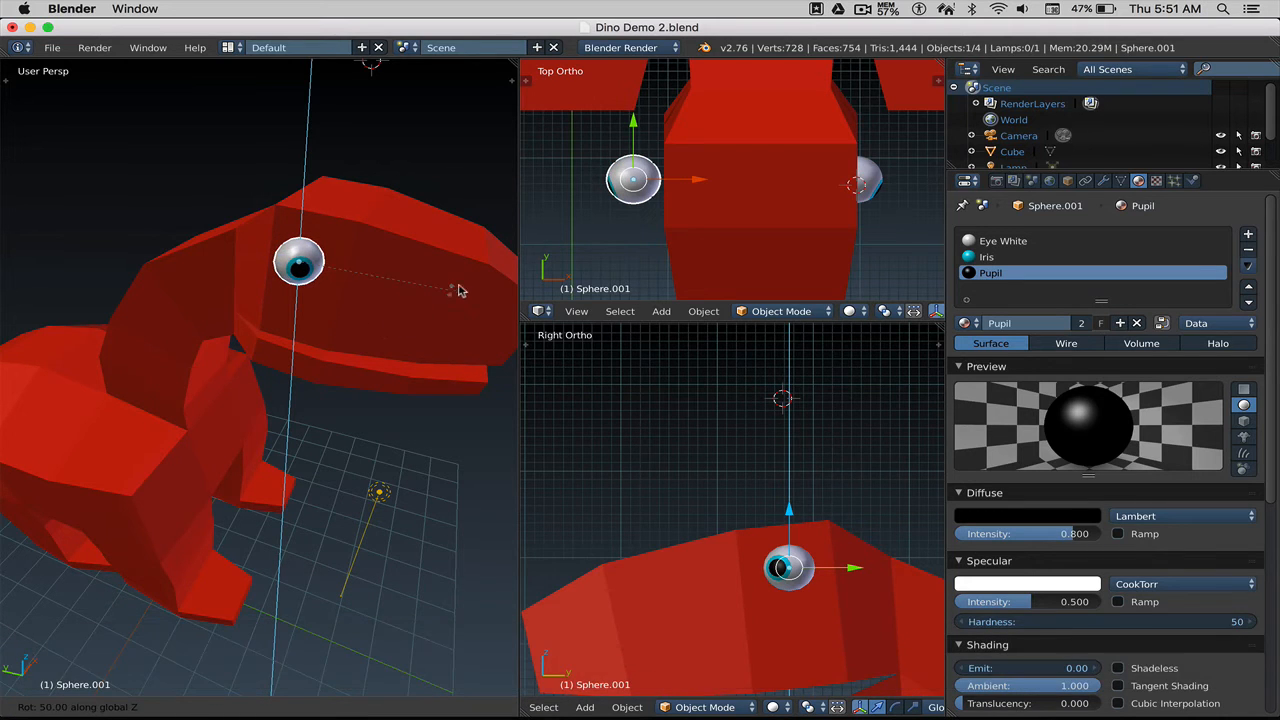
click(500, 258)
Step: Move the mirrored eye along the global X axis until it sits about half embedded in the side of the head
middle_drag(357, 309, 323, 277)
key(g)
key(x)
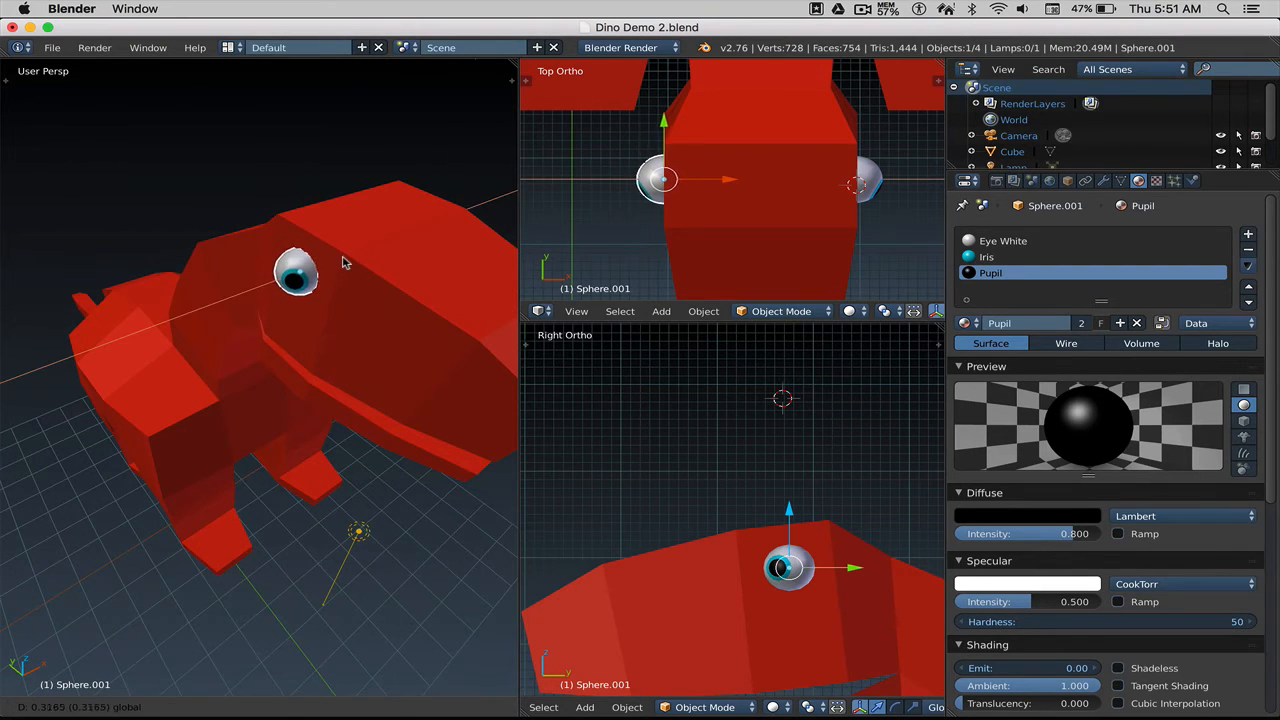
click(344, 265)
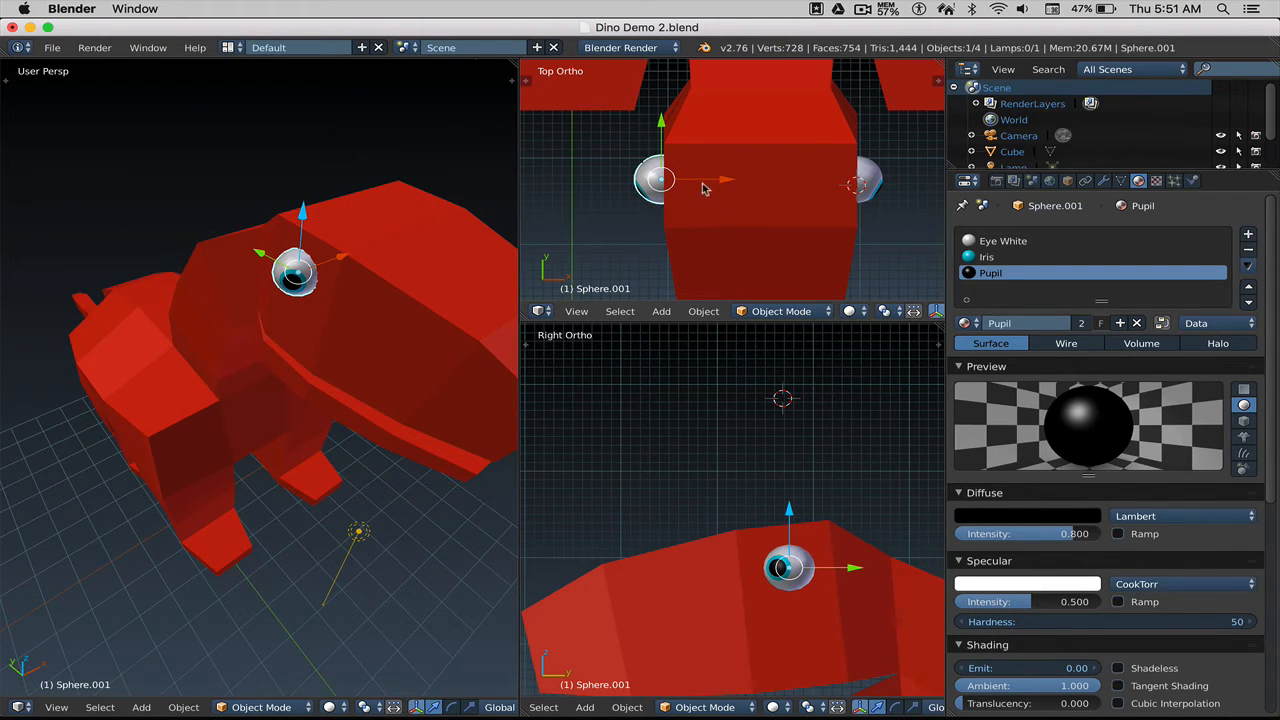
key(g)
key(x)
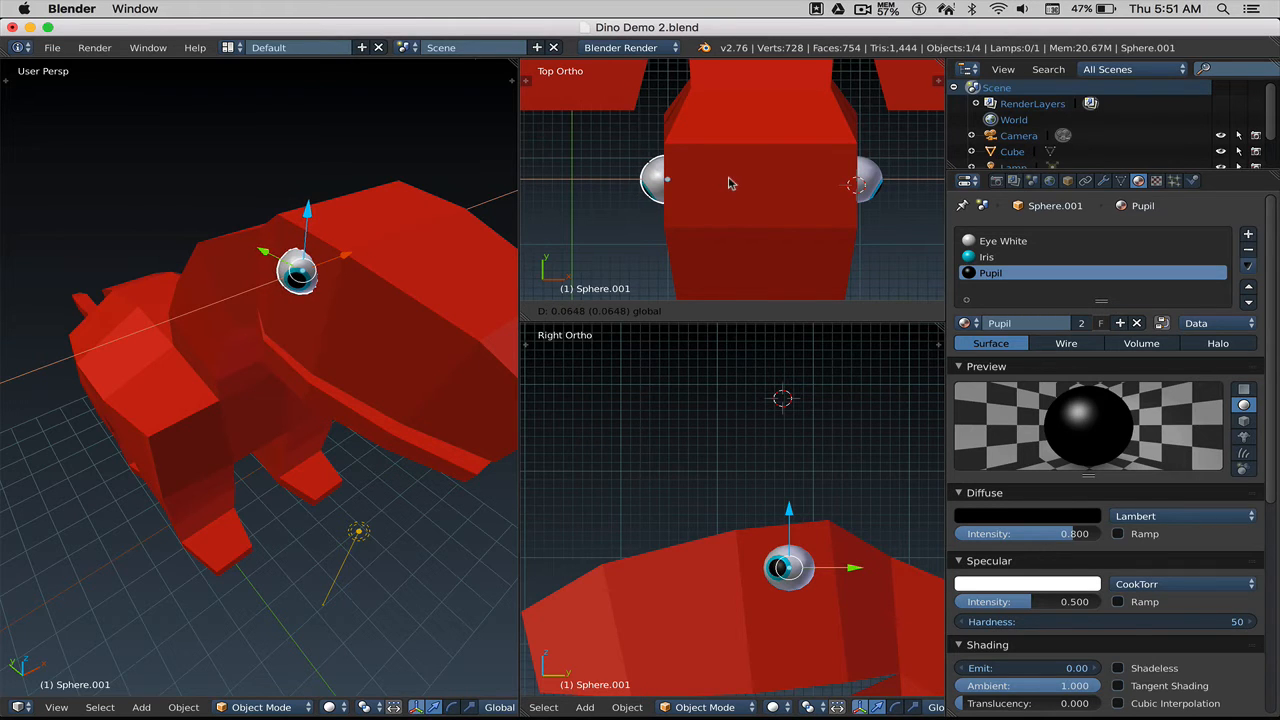
click(731, 184)
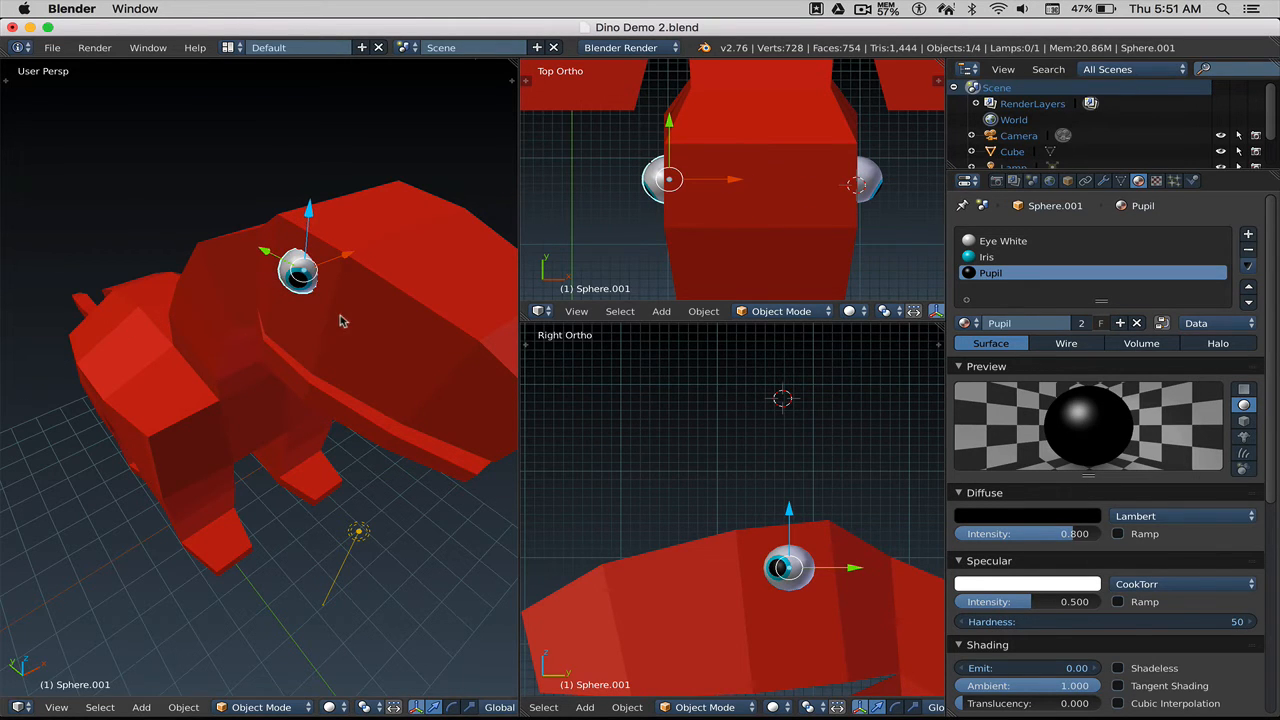
Step: Rotate the mirrored eye about -14 degrees around the global Z axis to aim the pupil, and deselect it
middle_drag(340, 320, 375, 314)
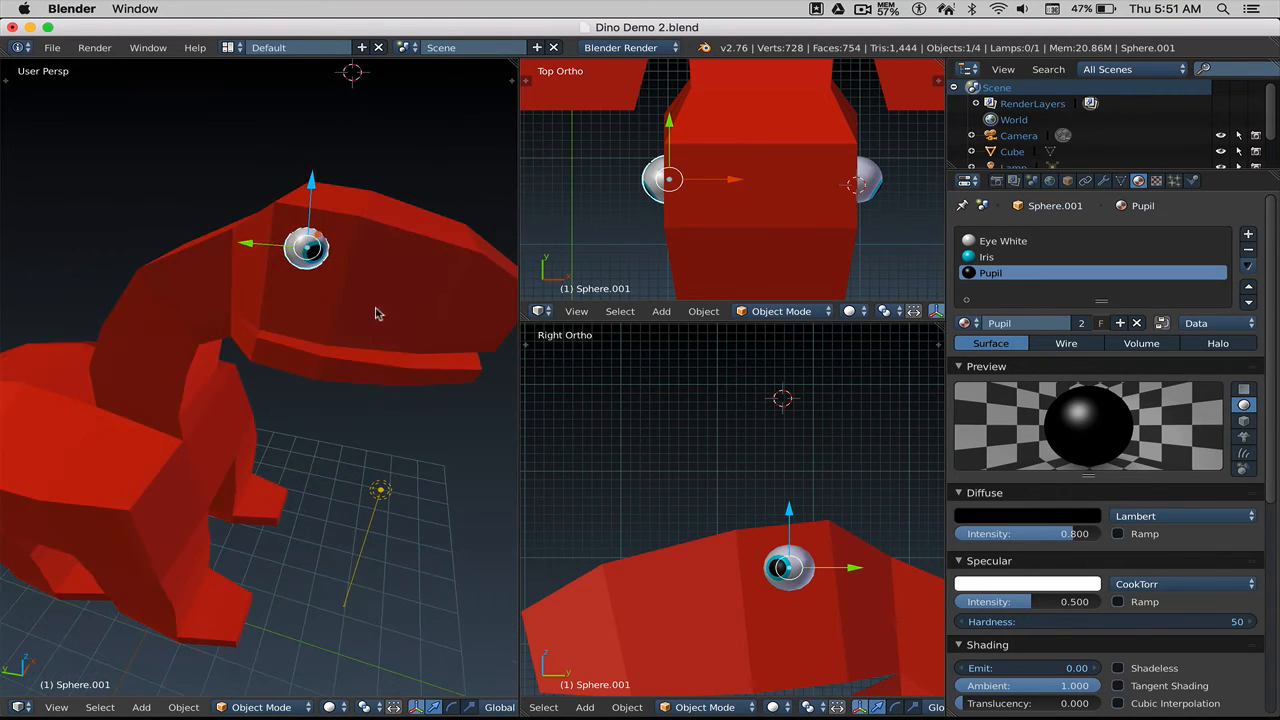
key(r)
key(z)
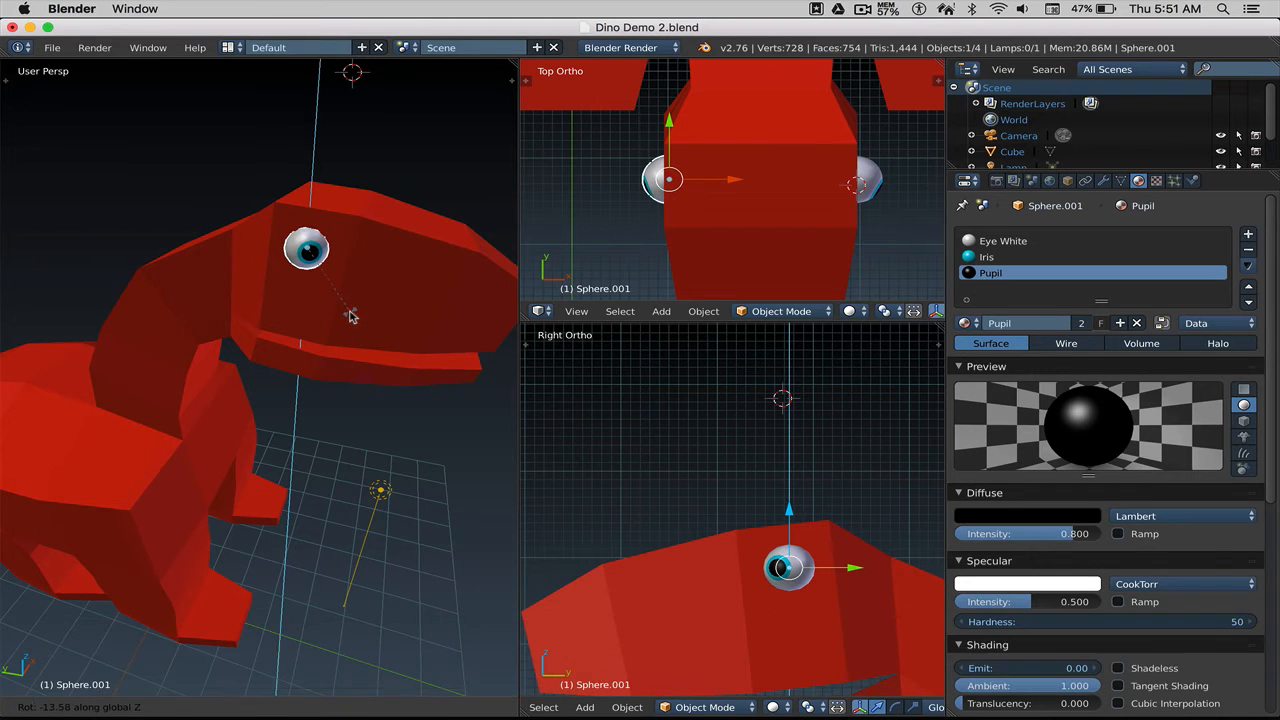
click(350, 316)
key(a)
middle_drag(406, 303, 275, 309)
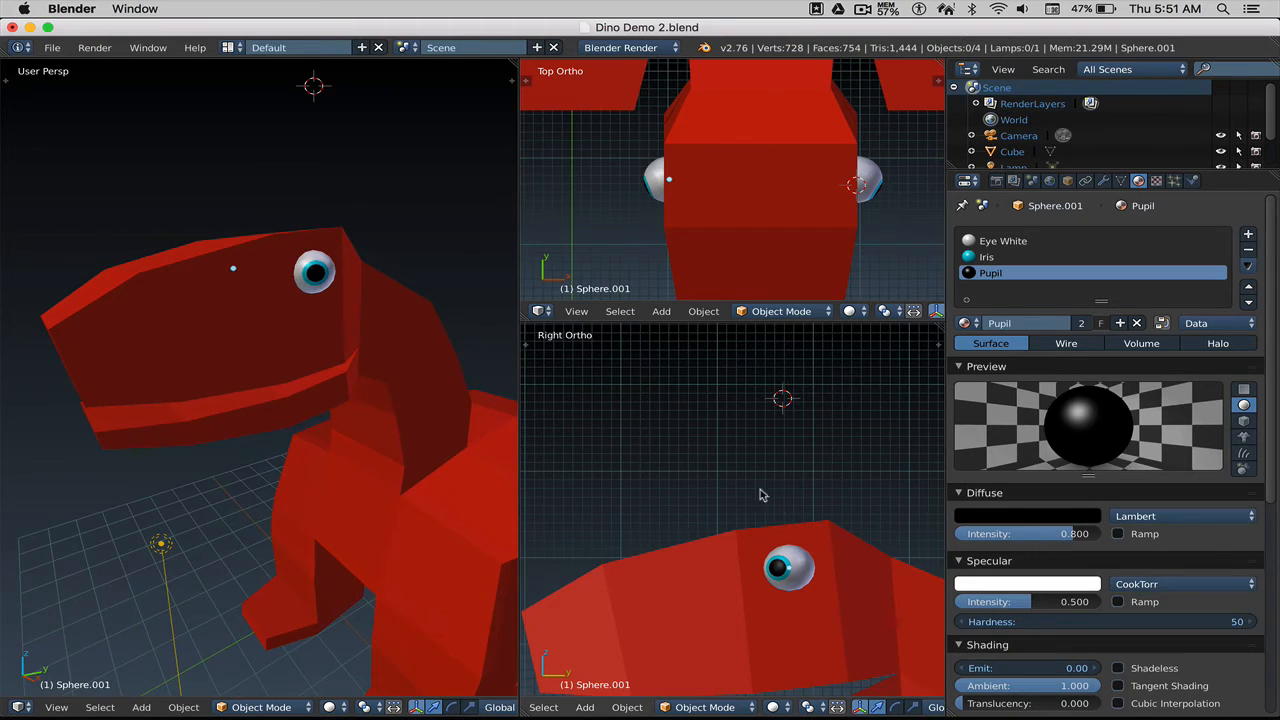
Step: Place the 3D cursor just below the dinosaur's lower jaw in the side view and add a cube mesh there
scroll(761, 494, down, 2)
shift+middle_drag(736, 511, 734, 393)
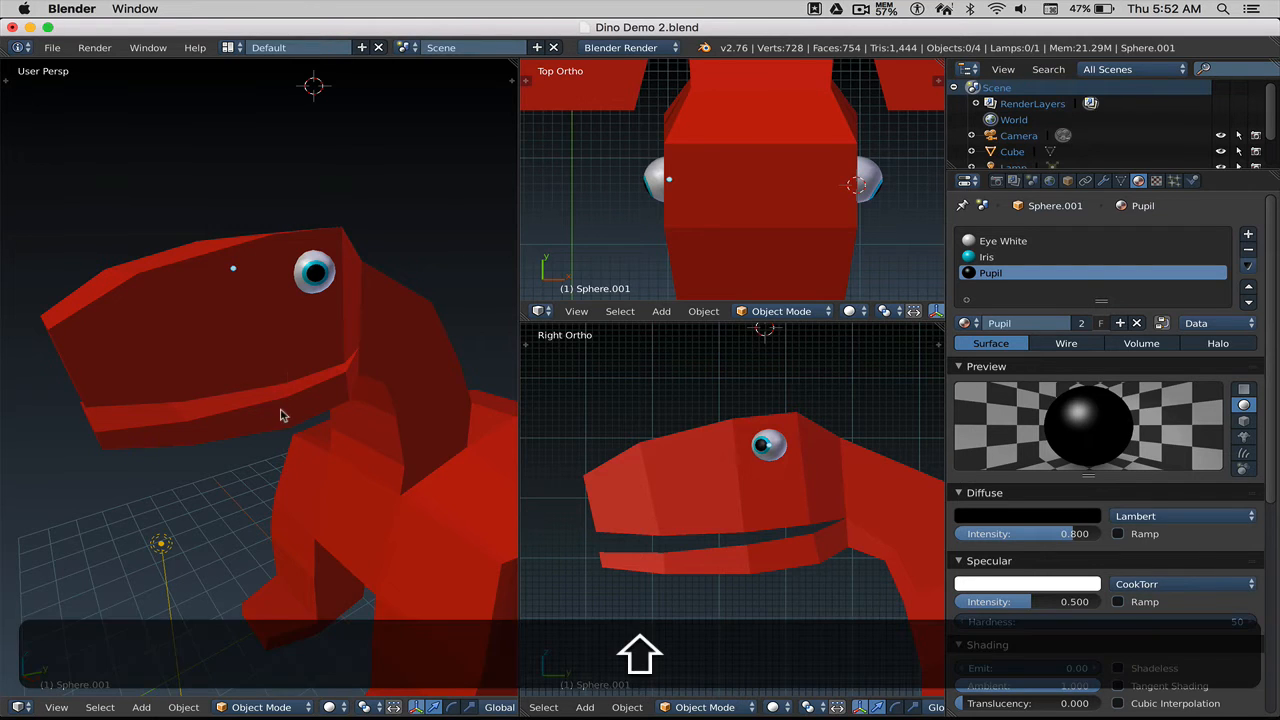
shift+middle_drag(283, 417, 294, 317)
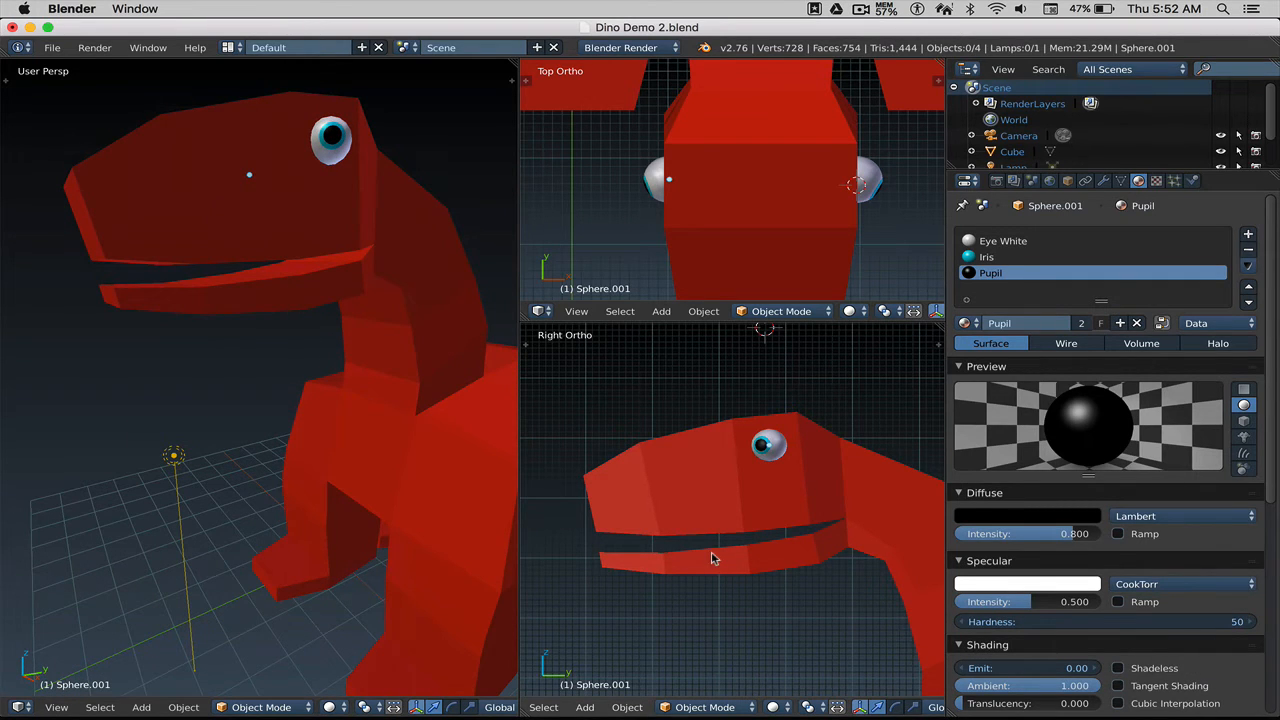
shift+middle_drag(716, 570, 733, 495)
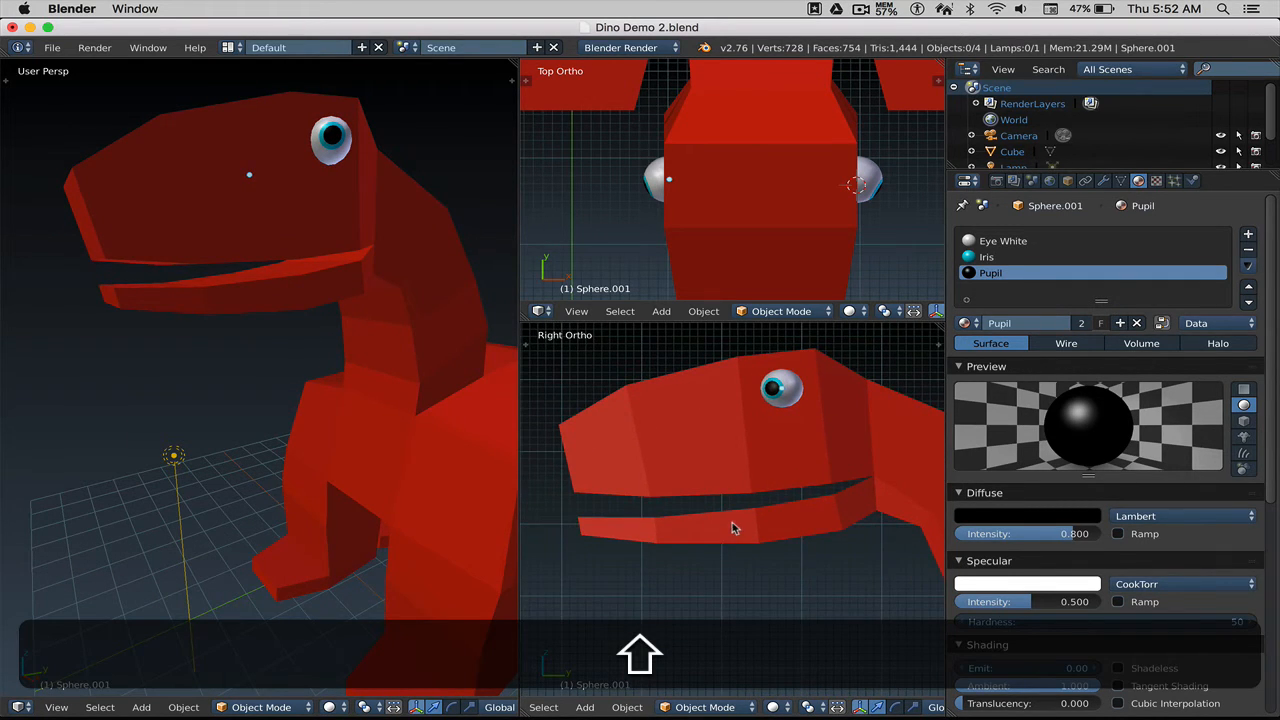
shift+scroll(732, 527, down, 3)
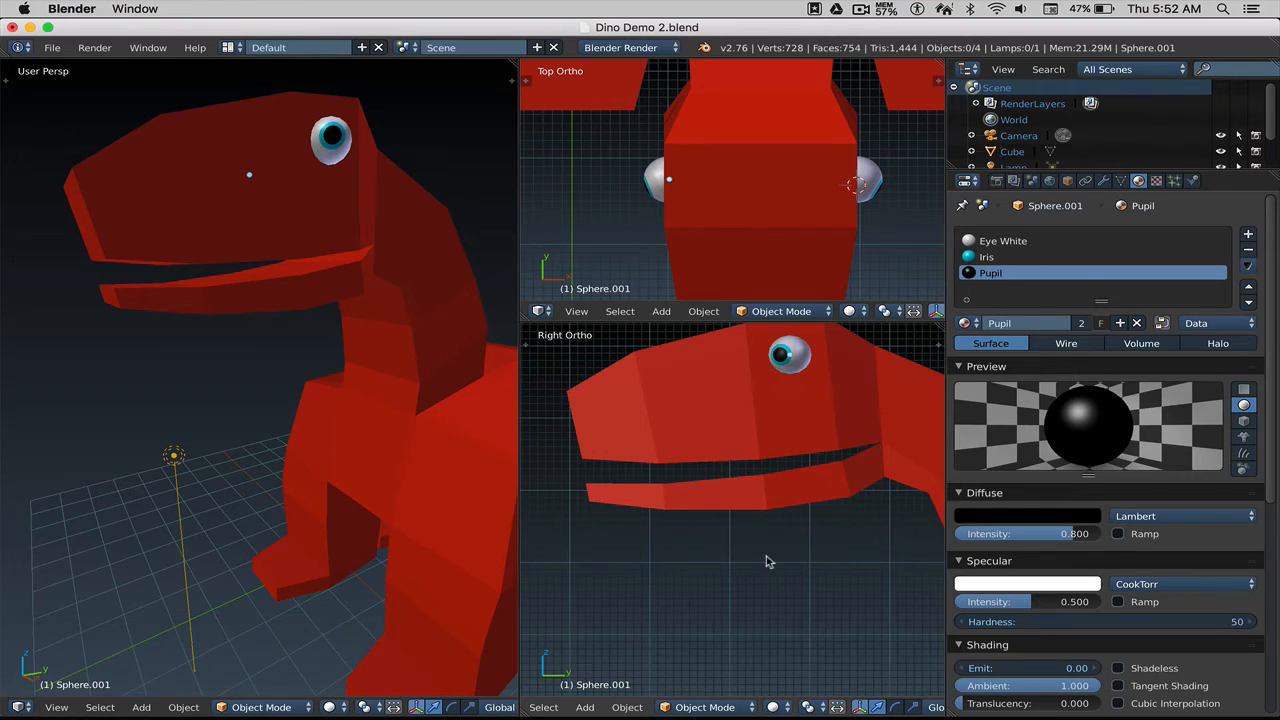
click(769, 556)
key(shift)
key(shift+a)
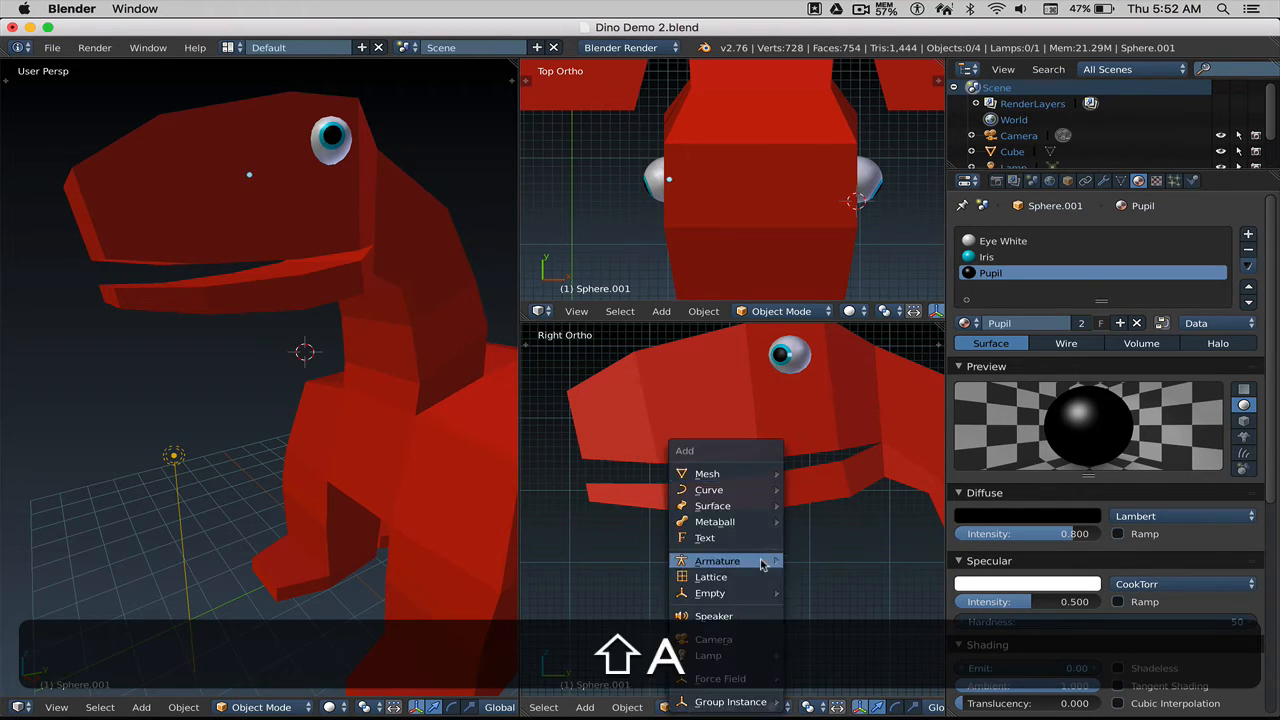
mouse_move(731, 478)
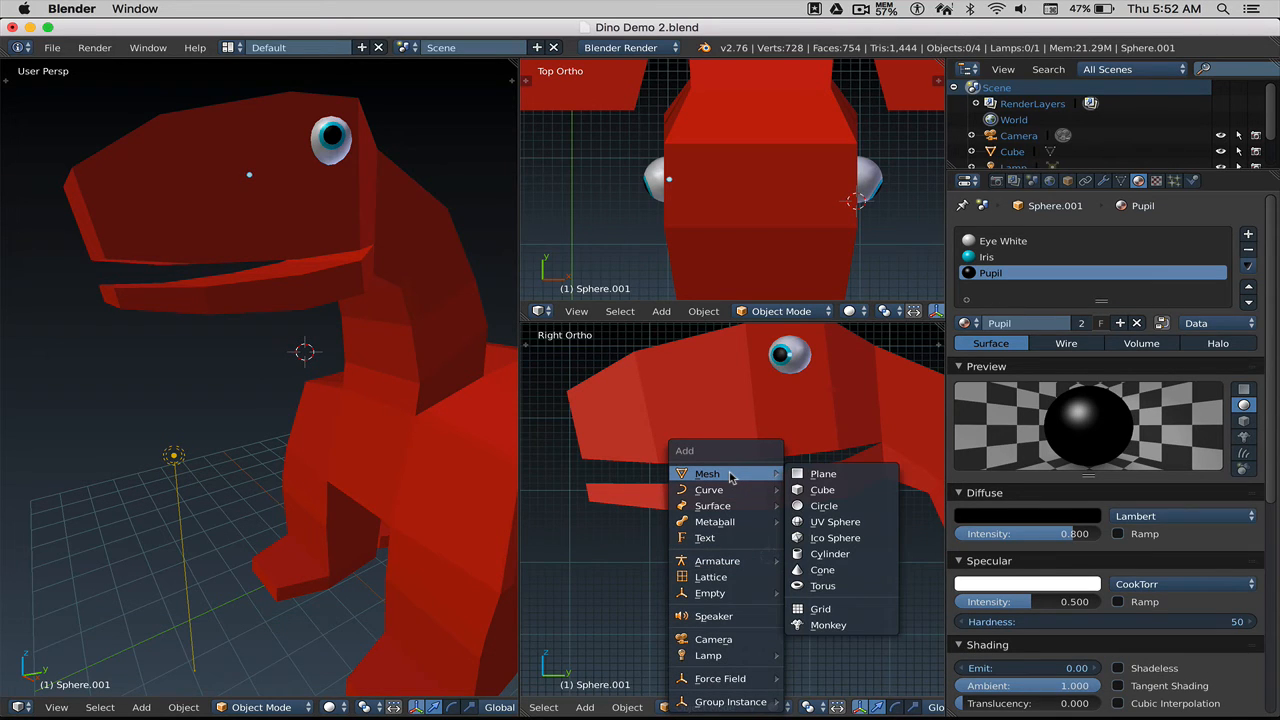
click(822, 490)
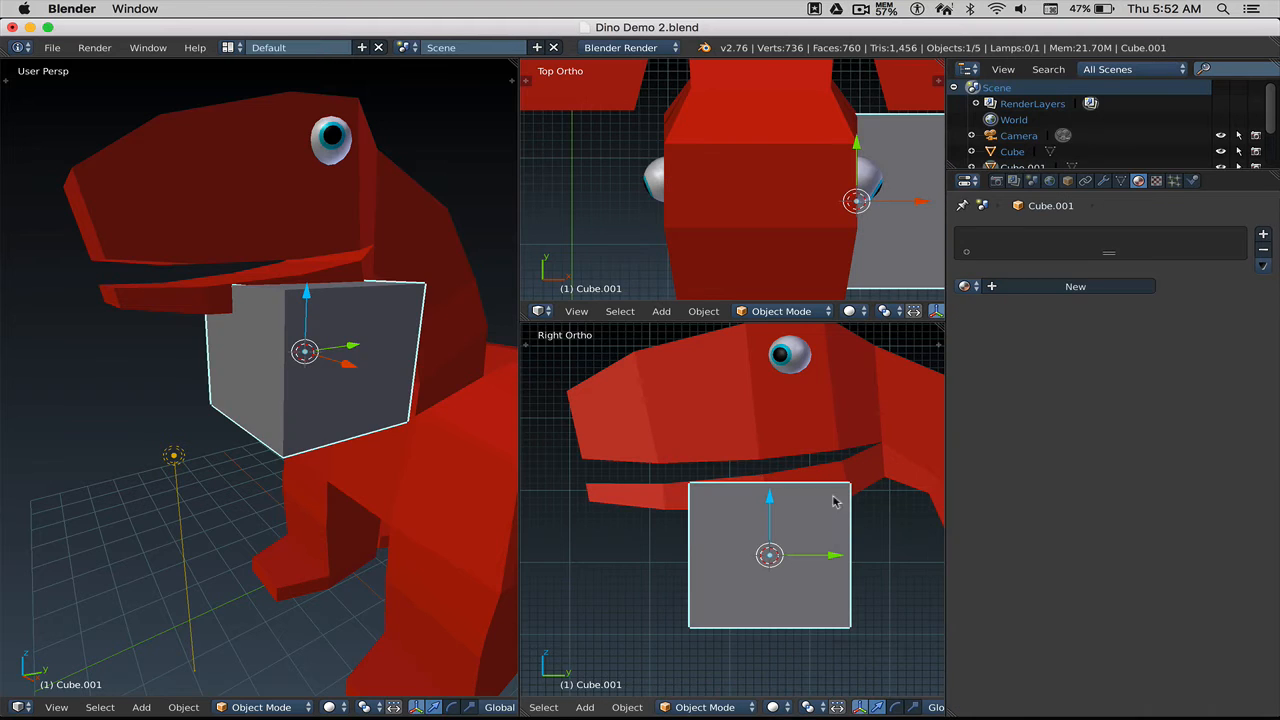
Step: Enter Edit Mode on the new cube and scale all its geometry down to about 0.22
key(Tab)
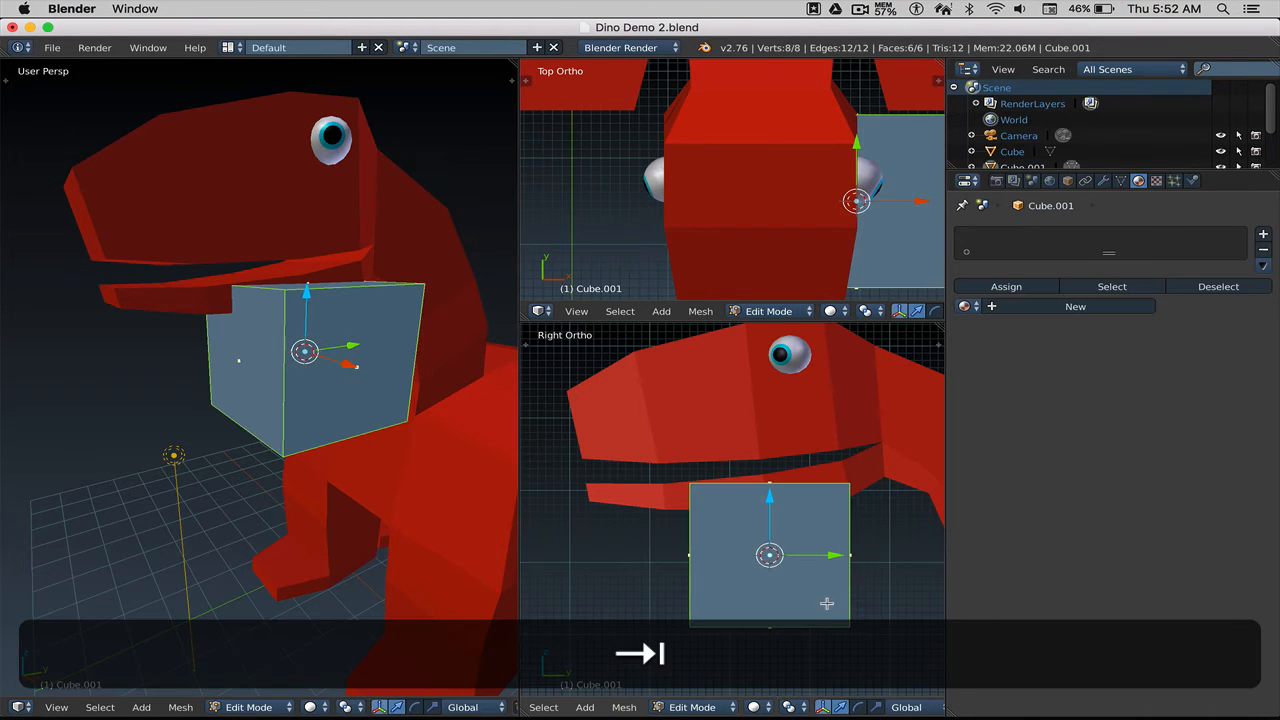
key(s)
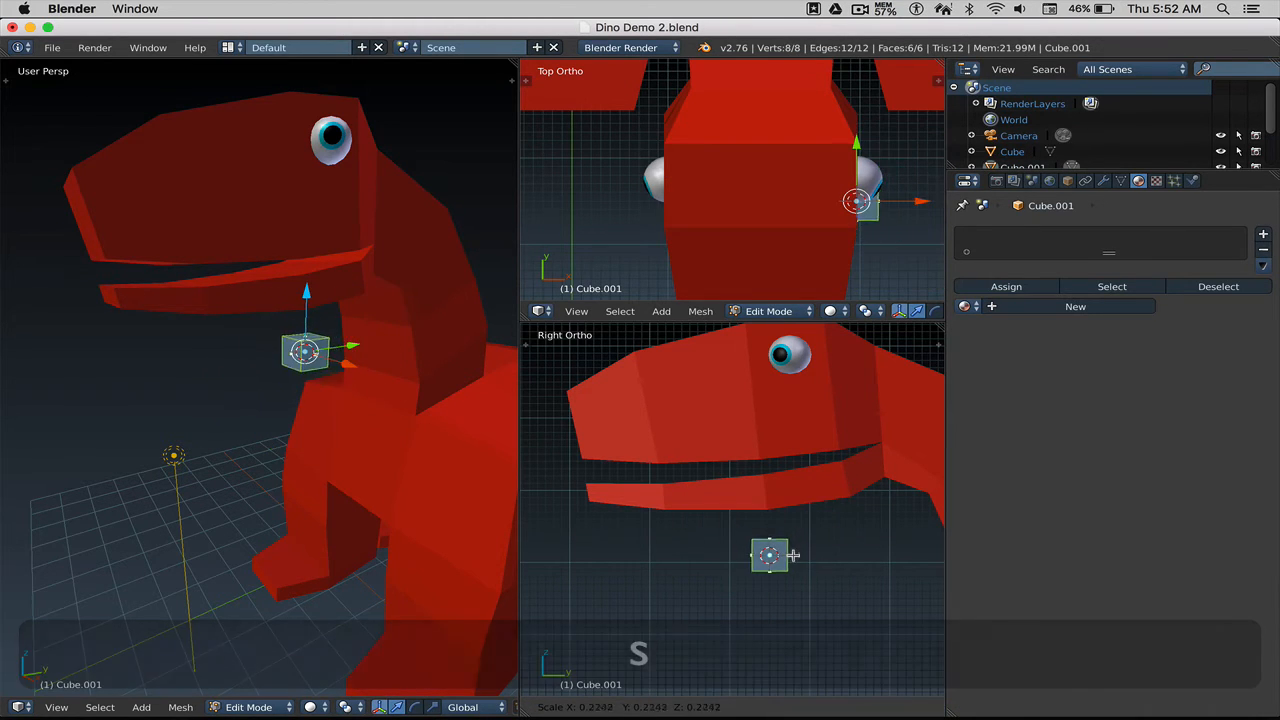
click(792, 558)
Step: Select only the cube's upper four vertices and scale them to about 0.6 to taper it into a tooth shape
scroll(780, 566, up, 3)
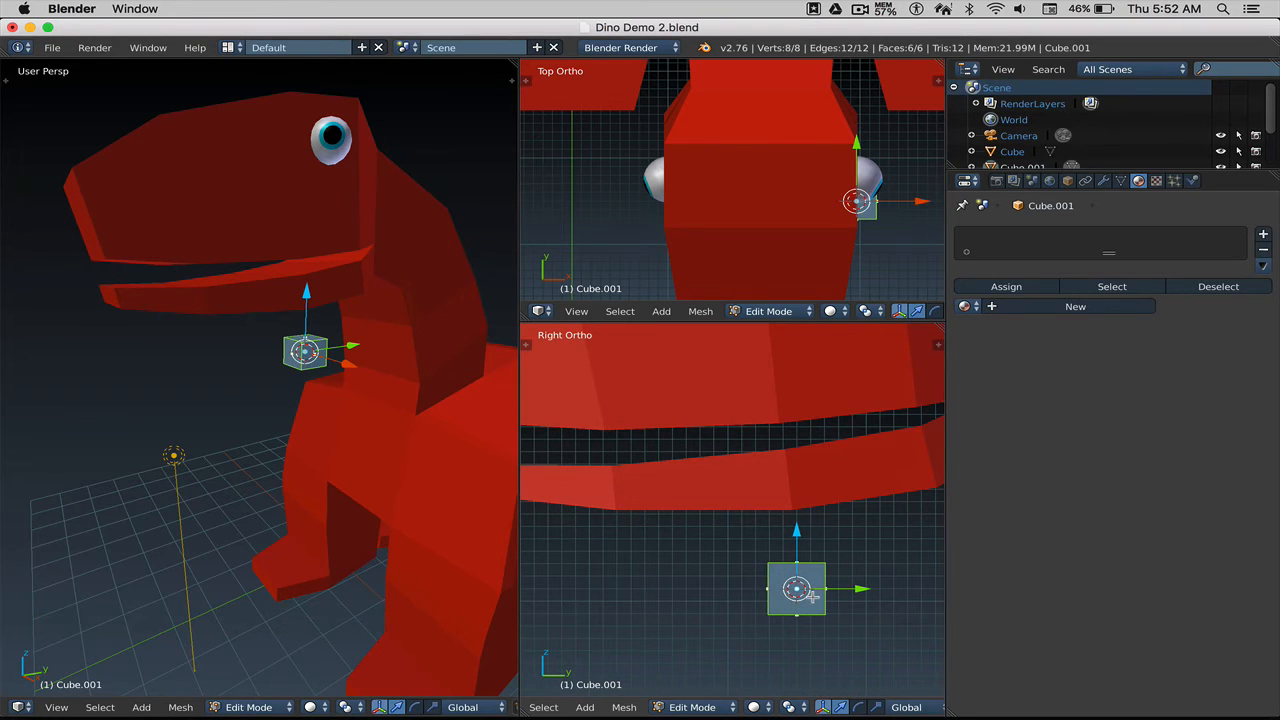
key(a)
key(b)
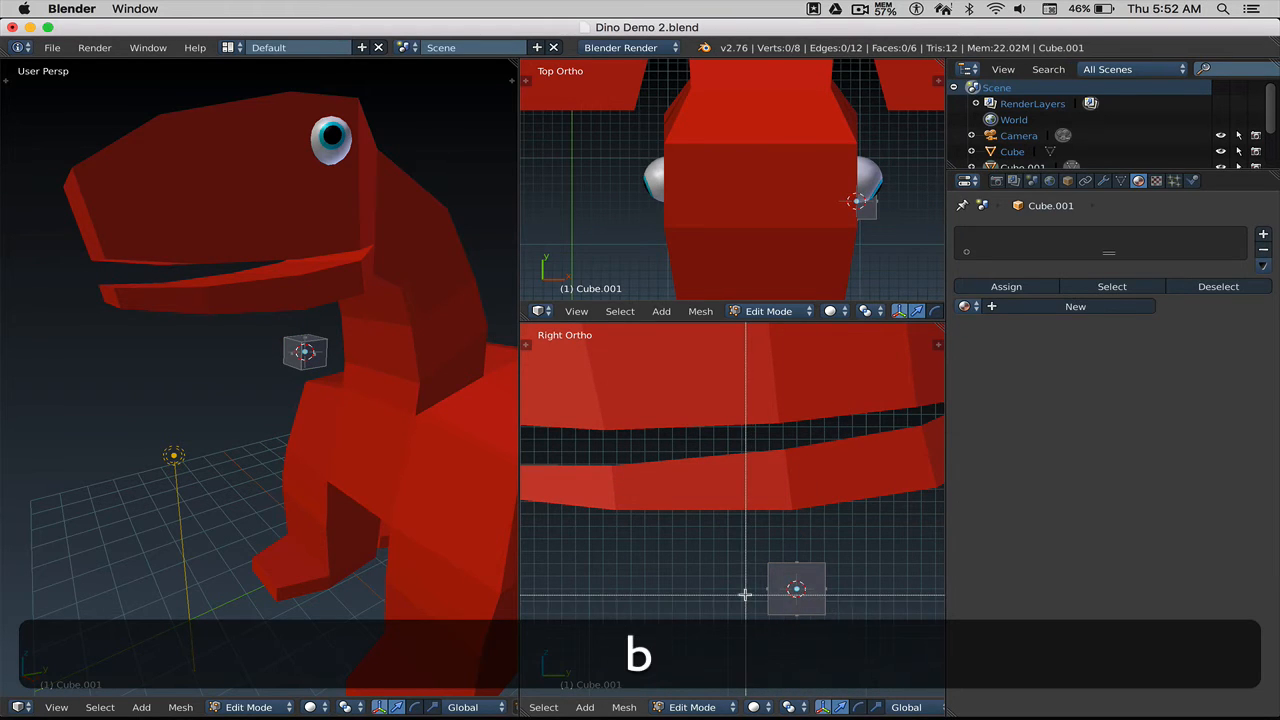
drag(744, 594, 866, 644)
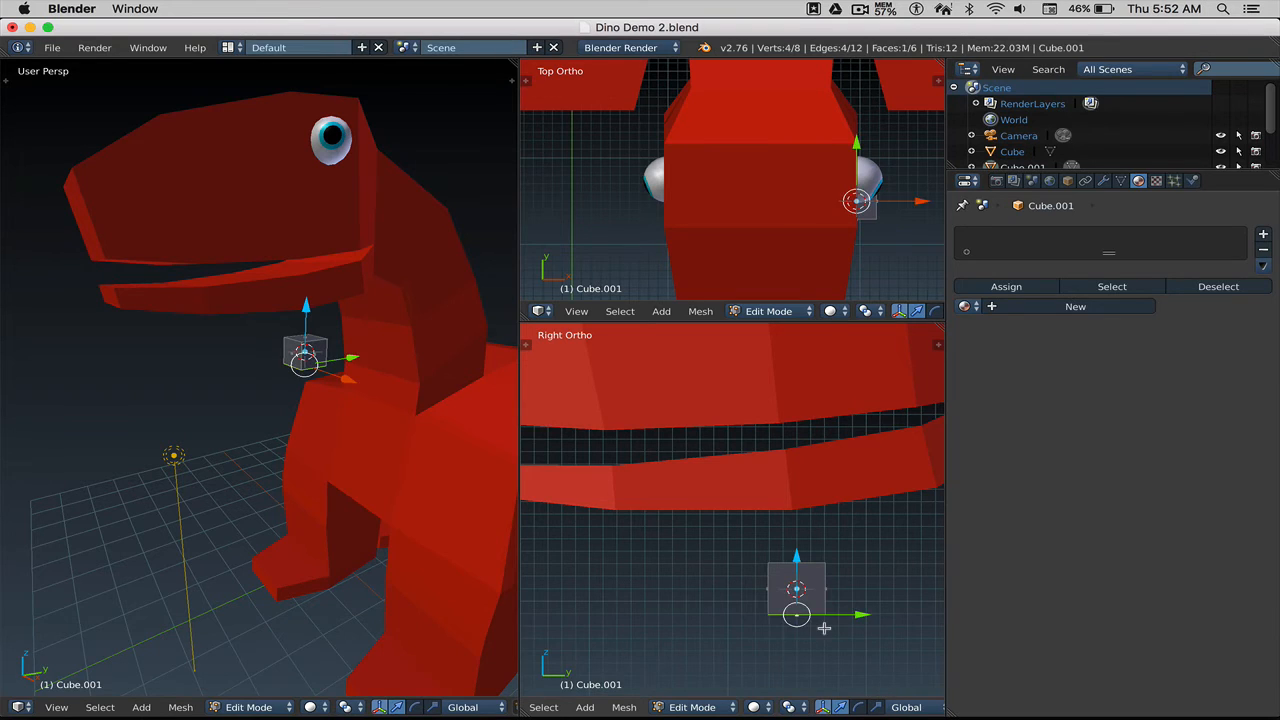
key(a)
key(b)
drag(752, 546, 863, 606)
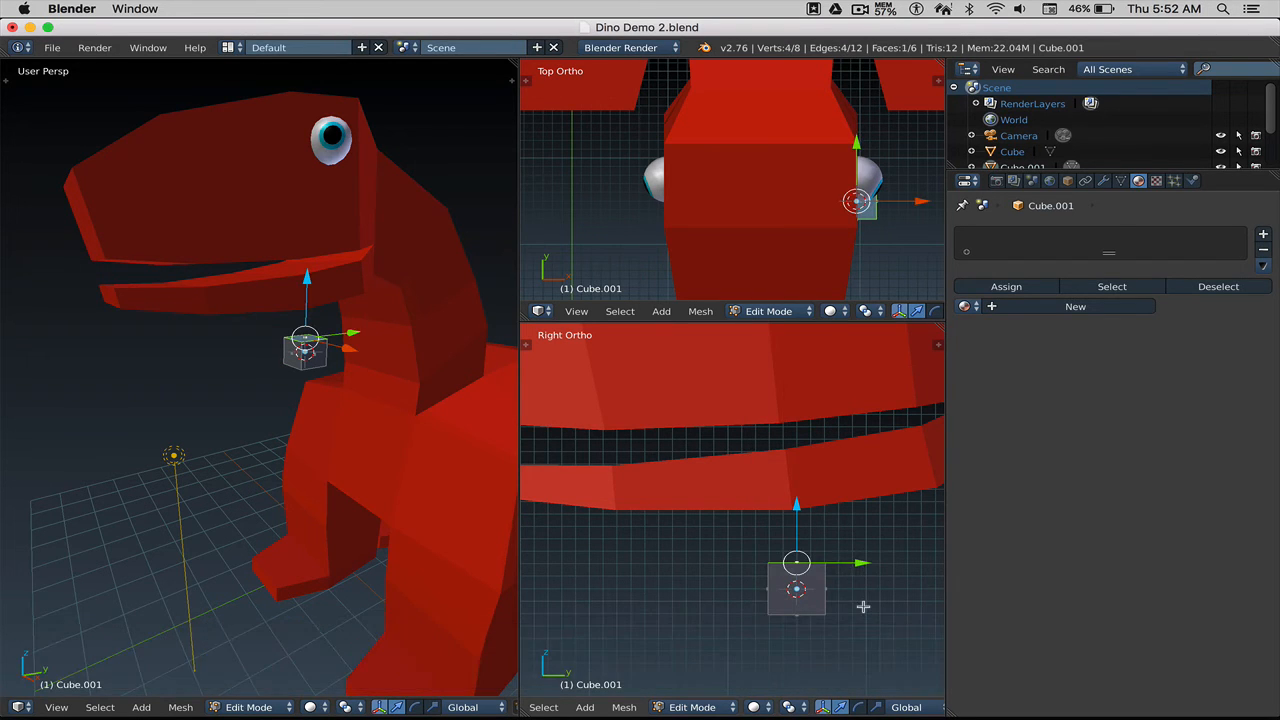
key(s)
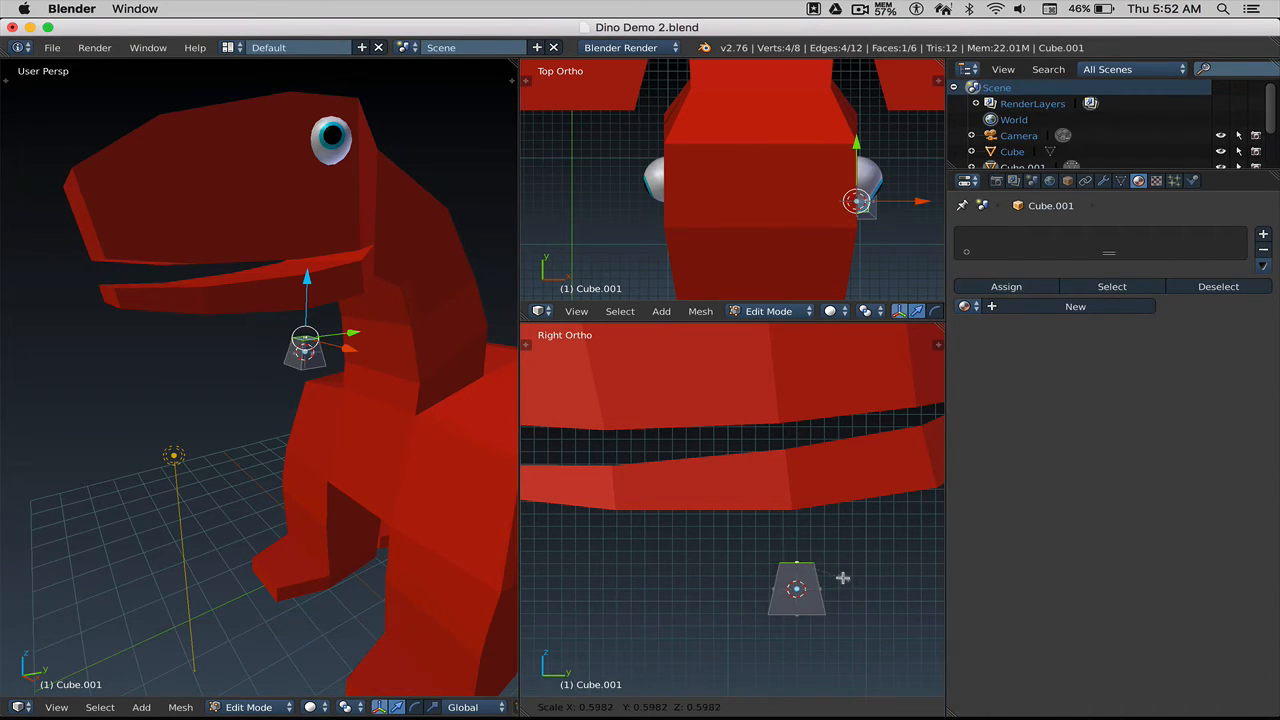
click(840, 578)
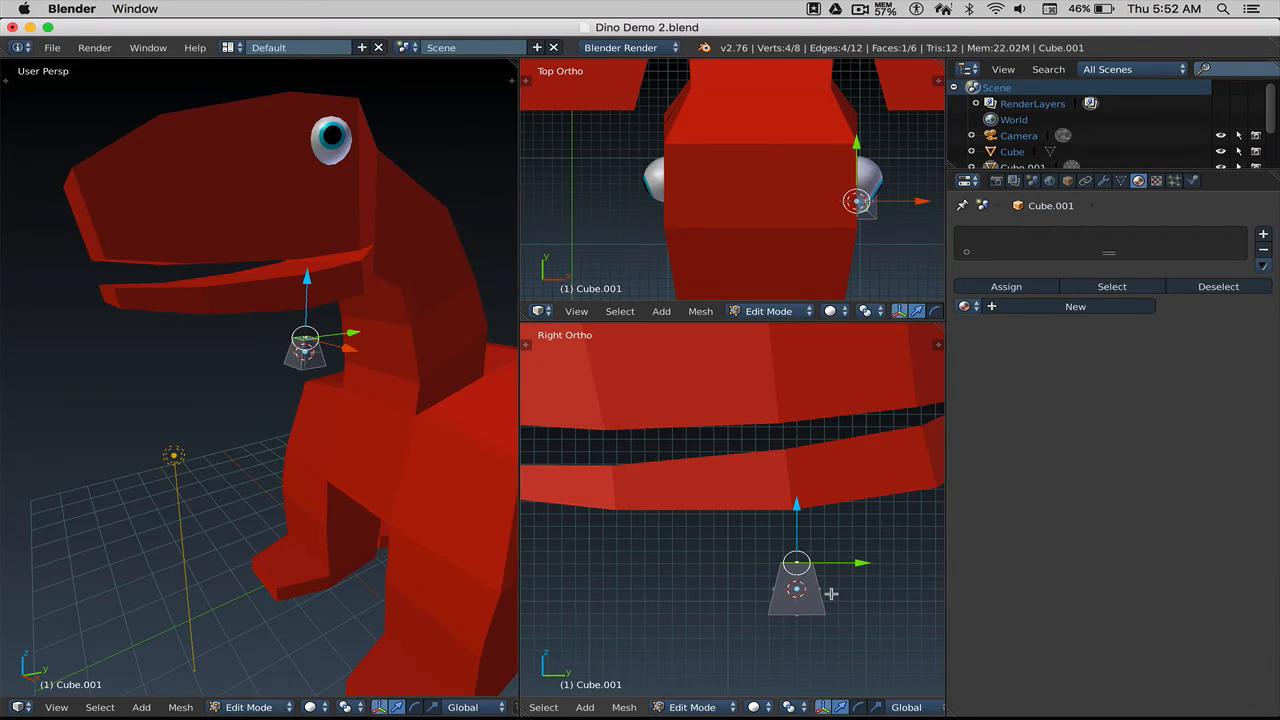
Step: Add a centred horizontal loop cut around the tapered block, scale the loop slightly outward, and deselect everything
scroll(831, 594, up, 2)
shift+middle_drag(840, 616, 781, 556)
scroll(781, 561, up, 3)
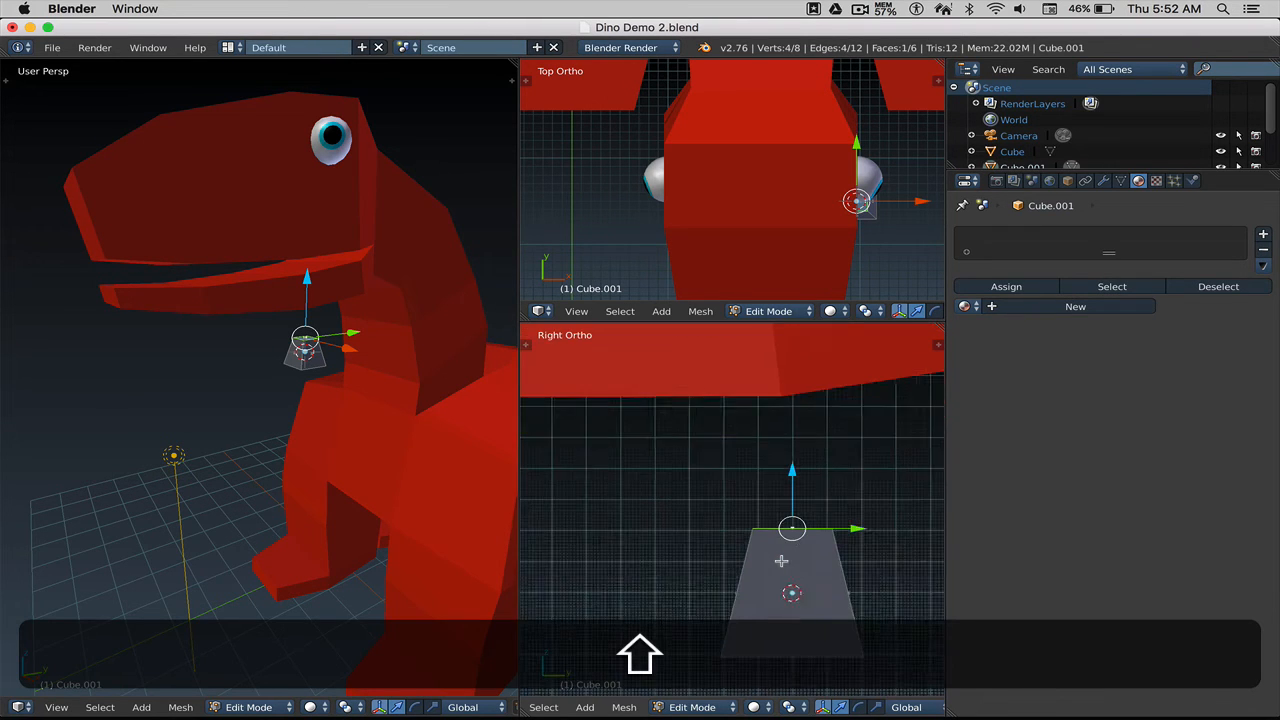
scroll(781, 561, up, 1)
shift+middle_drag(818, 618, 763, 560)
key(a)
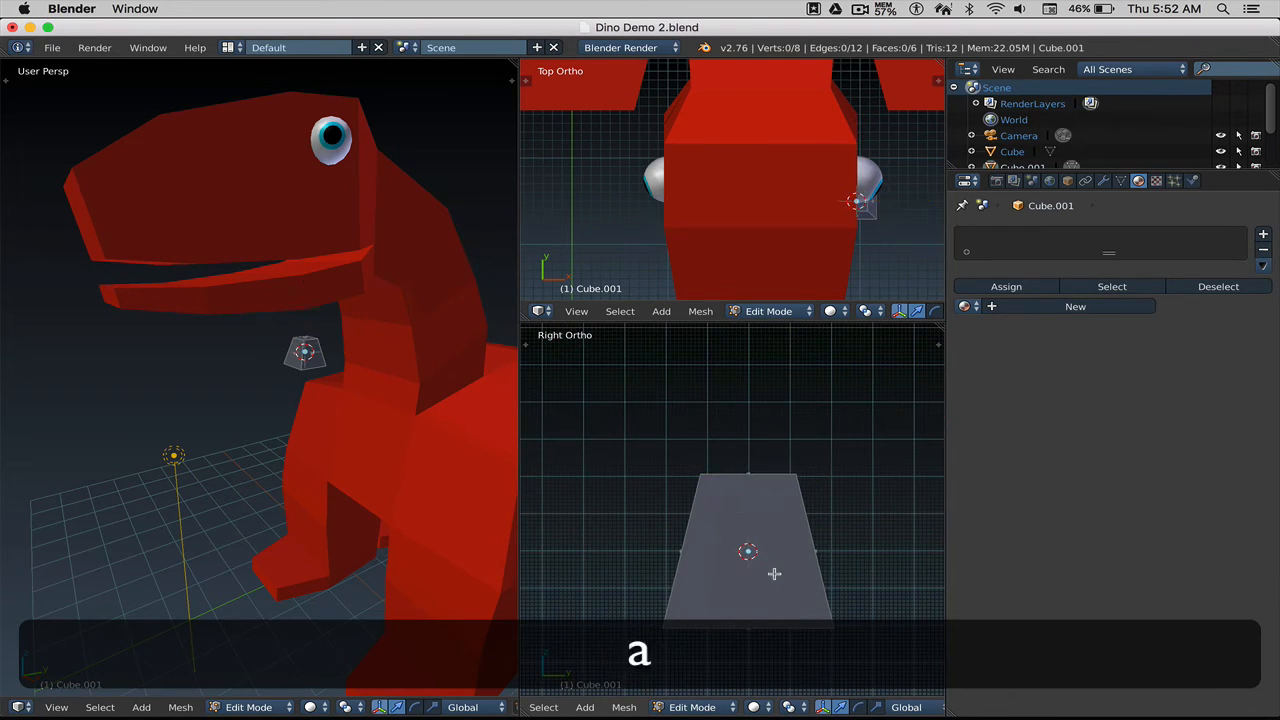
key(ctrl+r)
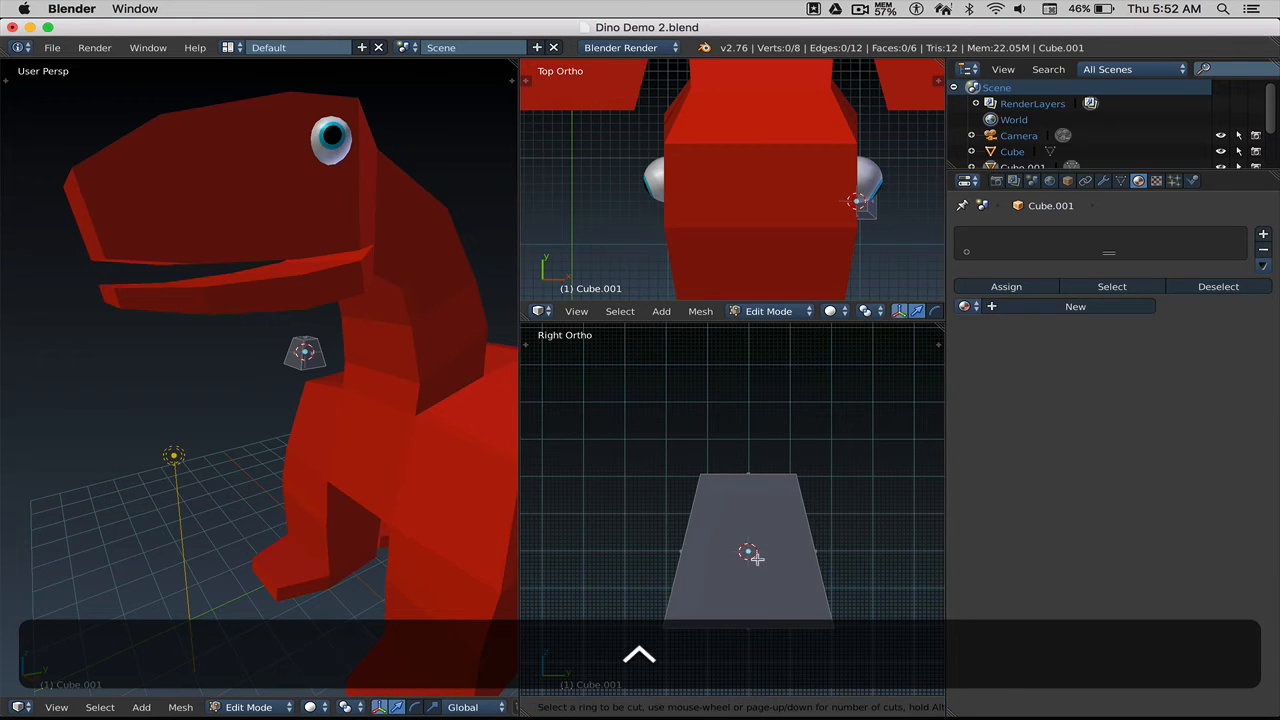
click(688, 541)
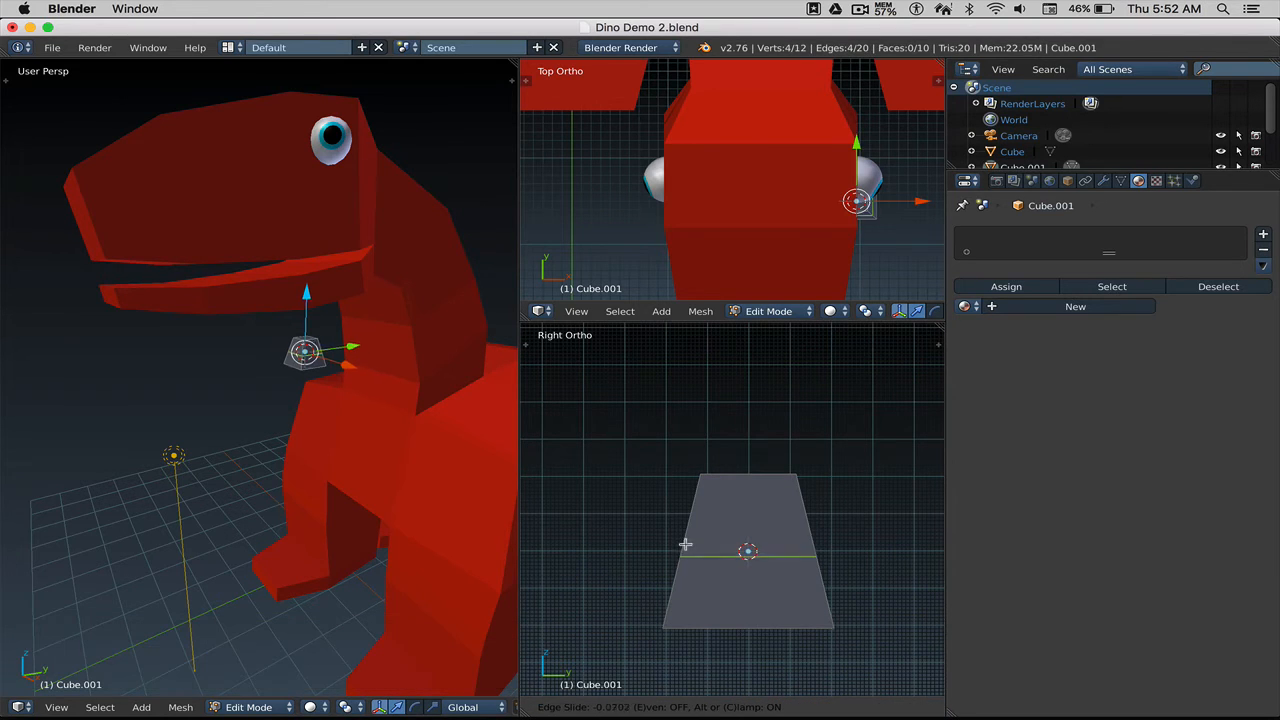
right_click(685, 544)
key(s)
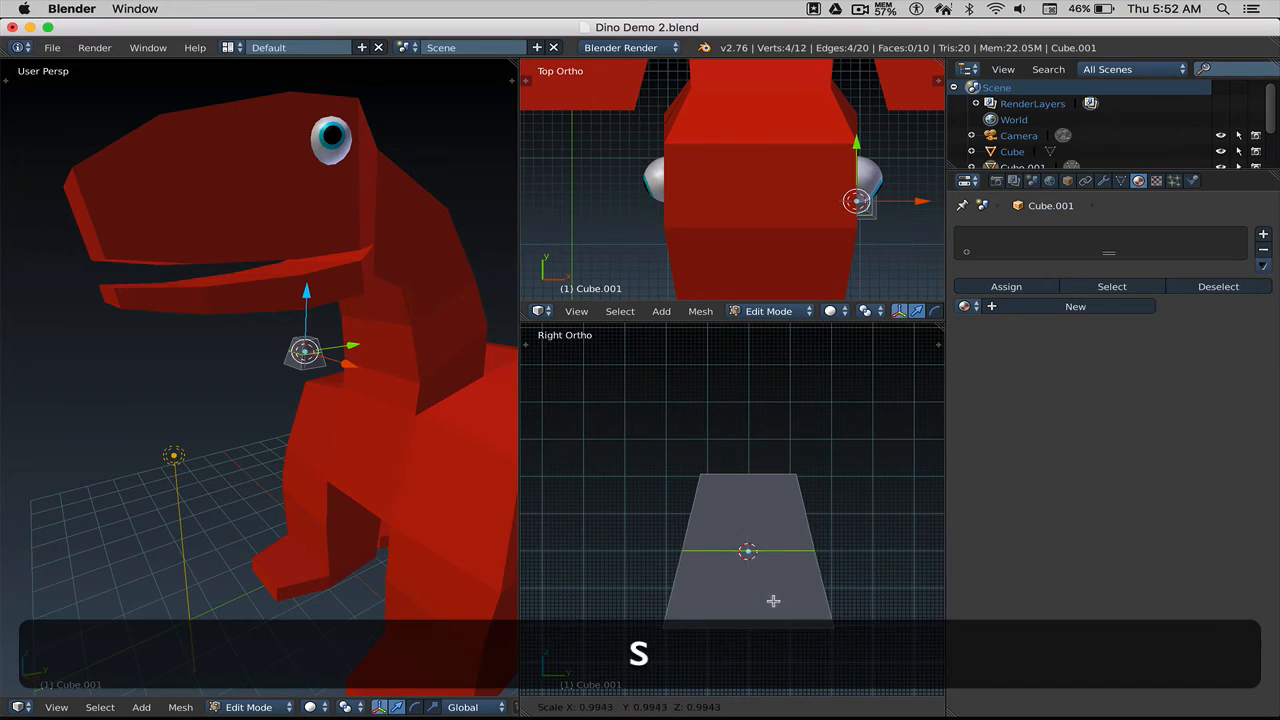
click(791, 597)
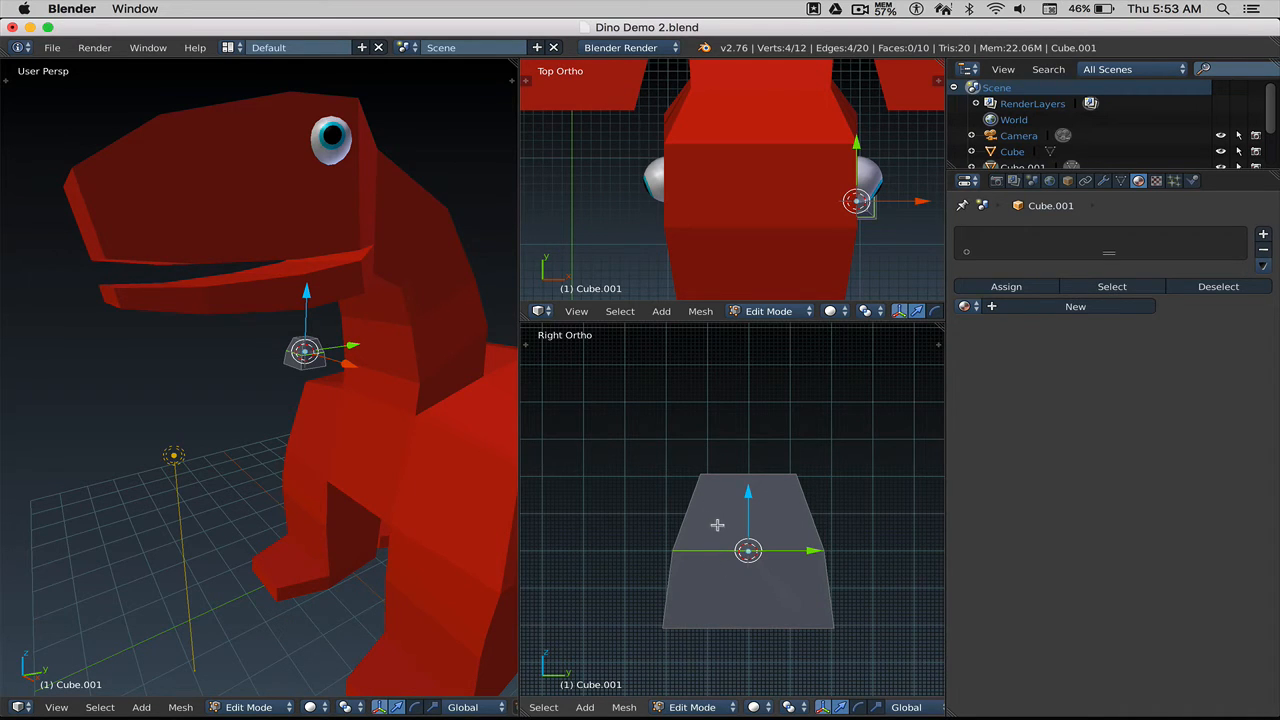
key(a)
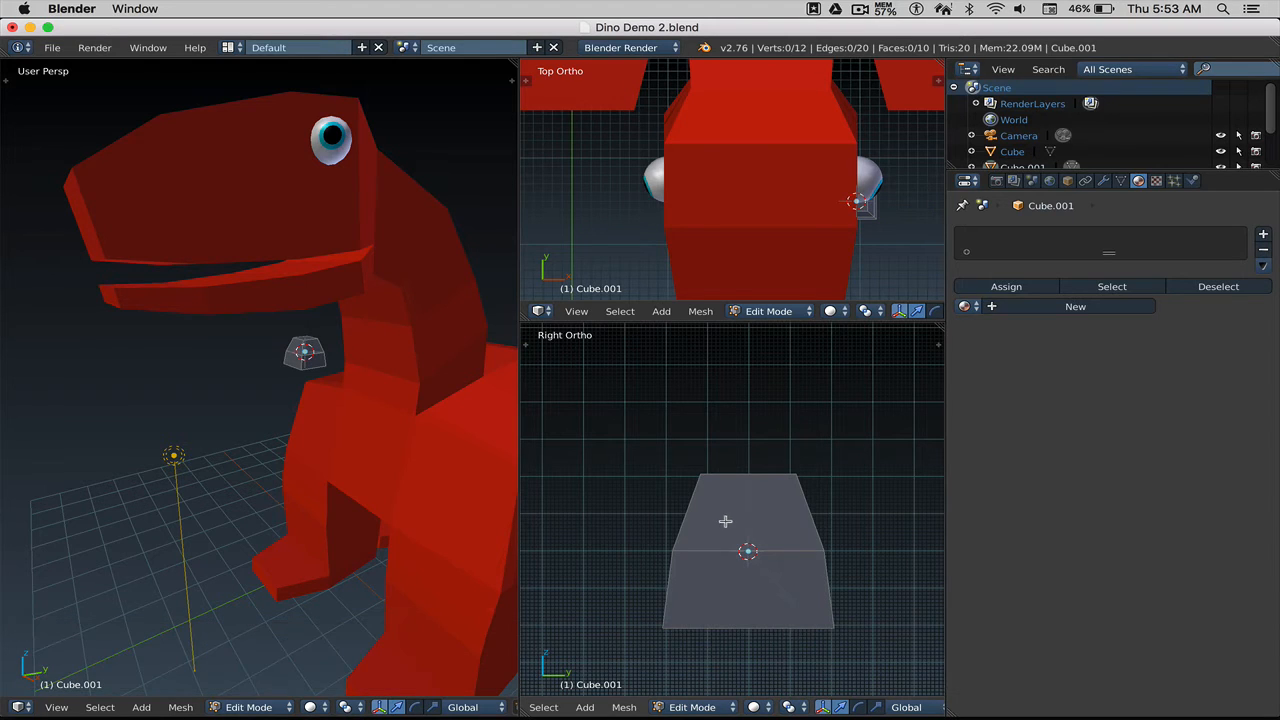
Step: Create a new material named Teeth for the tooth and raise its diffuse colour to full white
click(1051, 308)
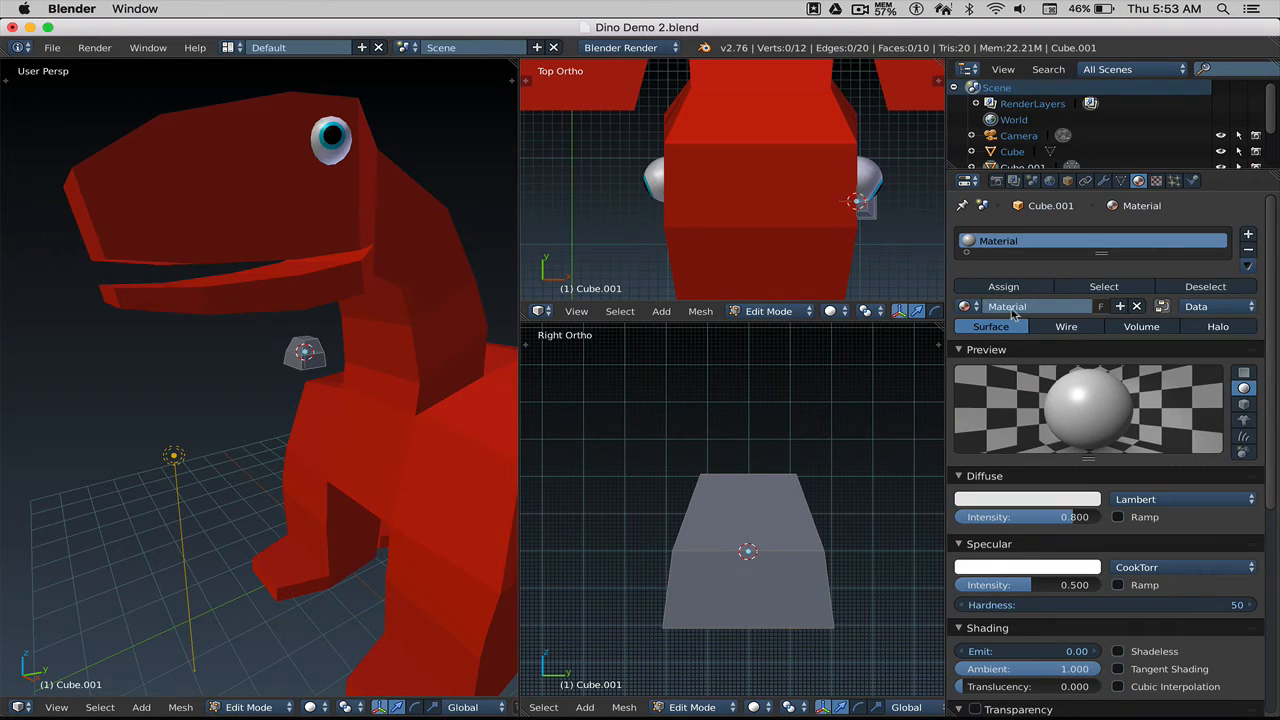
click(1000, 310)
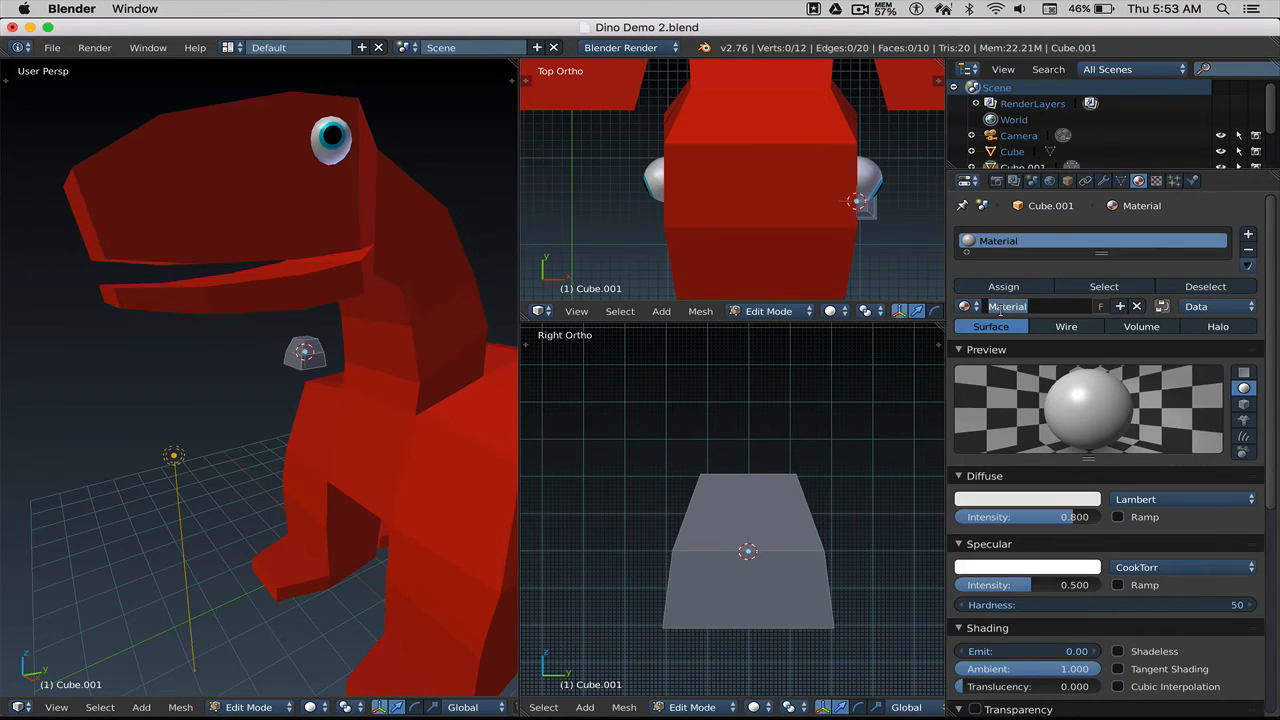
text(Teeth)
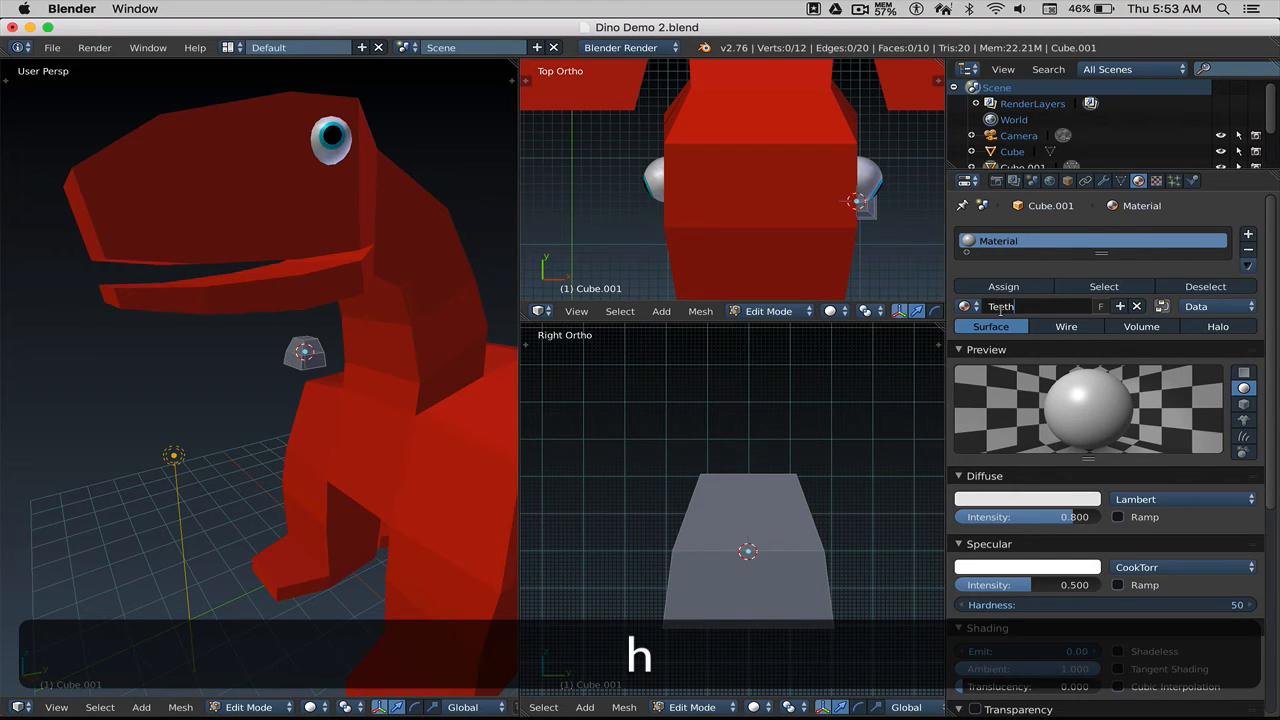
key(Return)
click(1042, 499)
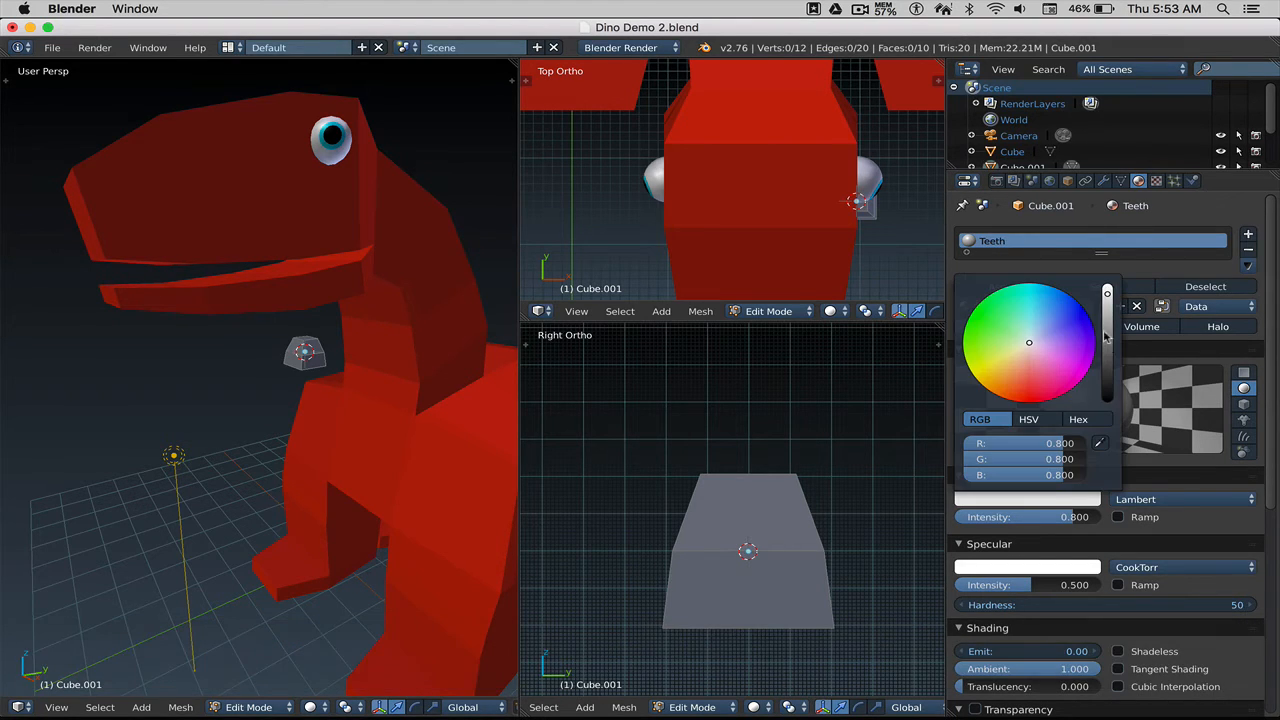
drag(1108, 296, 1108, 286)
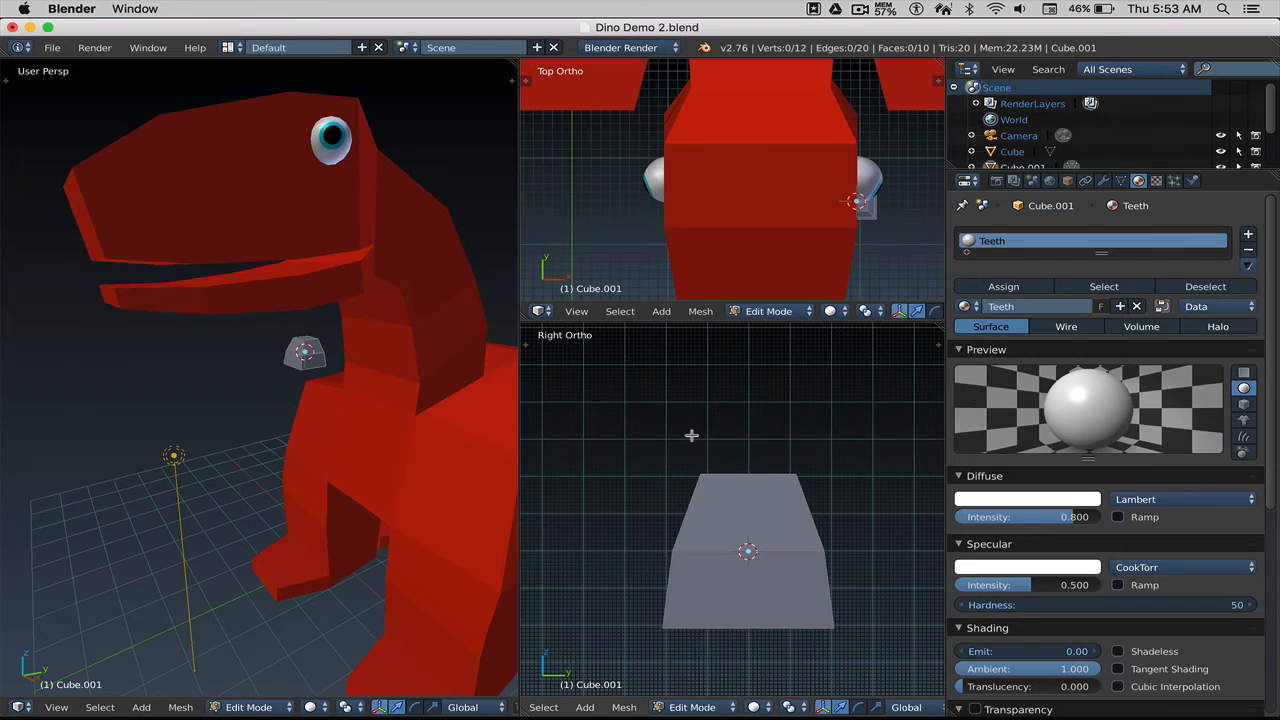
Step: Check the tooth in Object Mode, return to Edit Mode, scale the whole mesh to about 0.55, and deselect it
key(Tab)
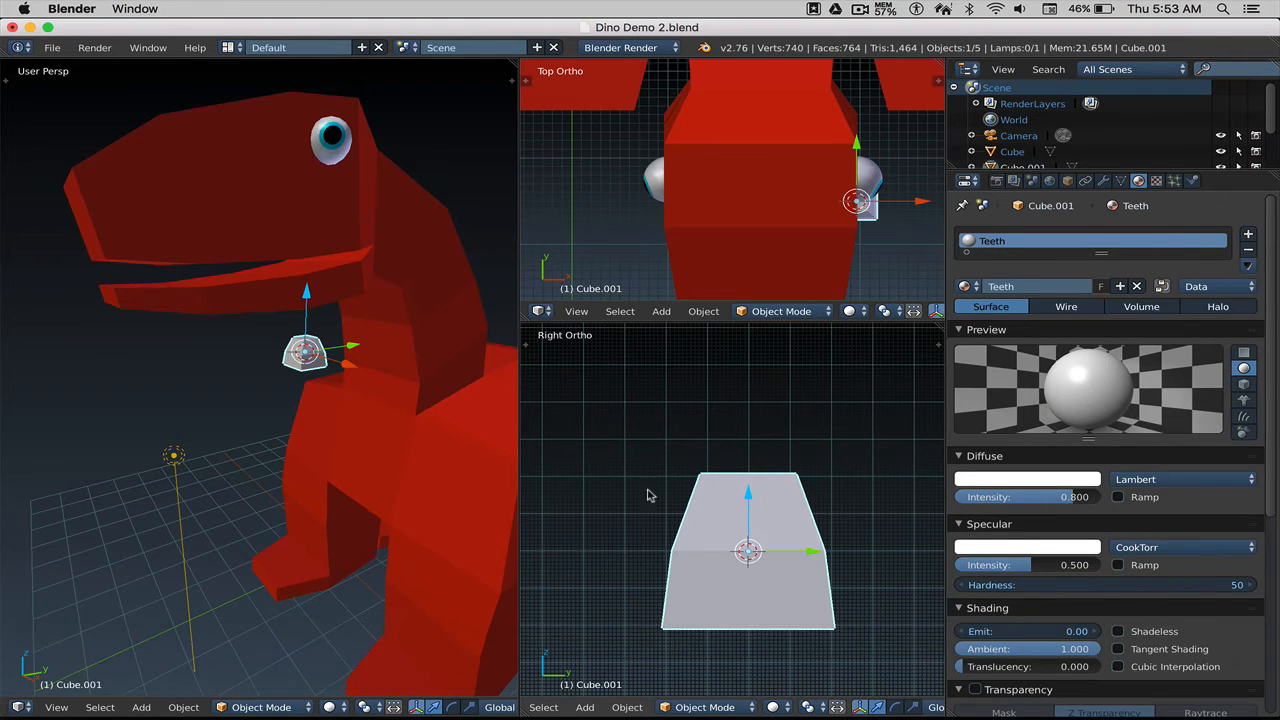
key(Tab)
scroll(774, 540, down, 3)
scroll(777, 537, down, 1)
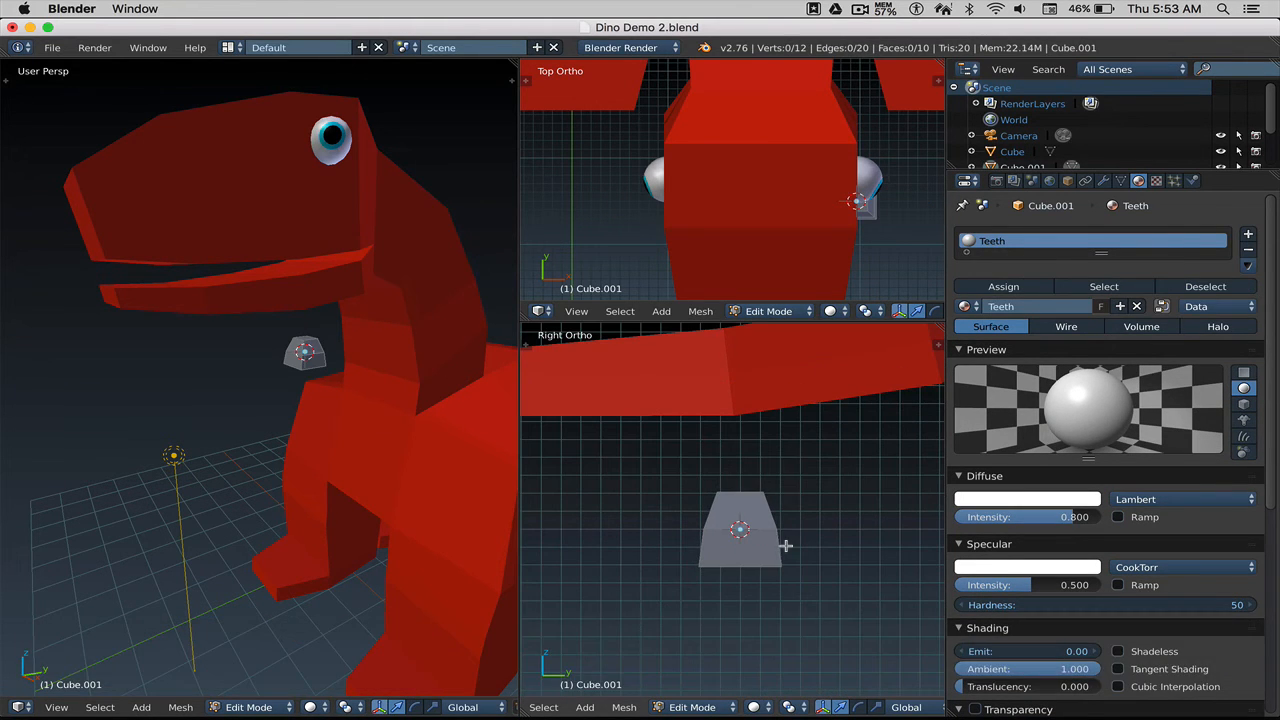
key(a)
key(s)
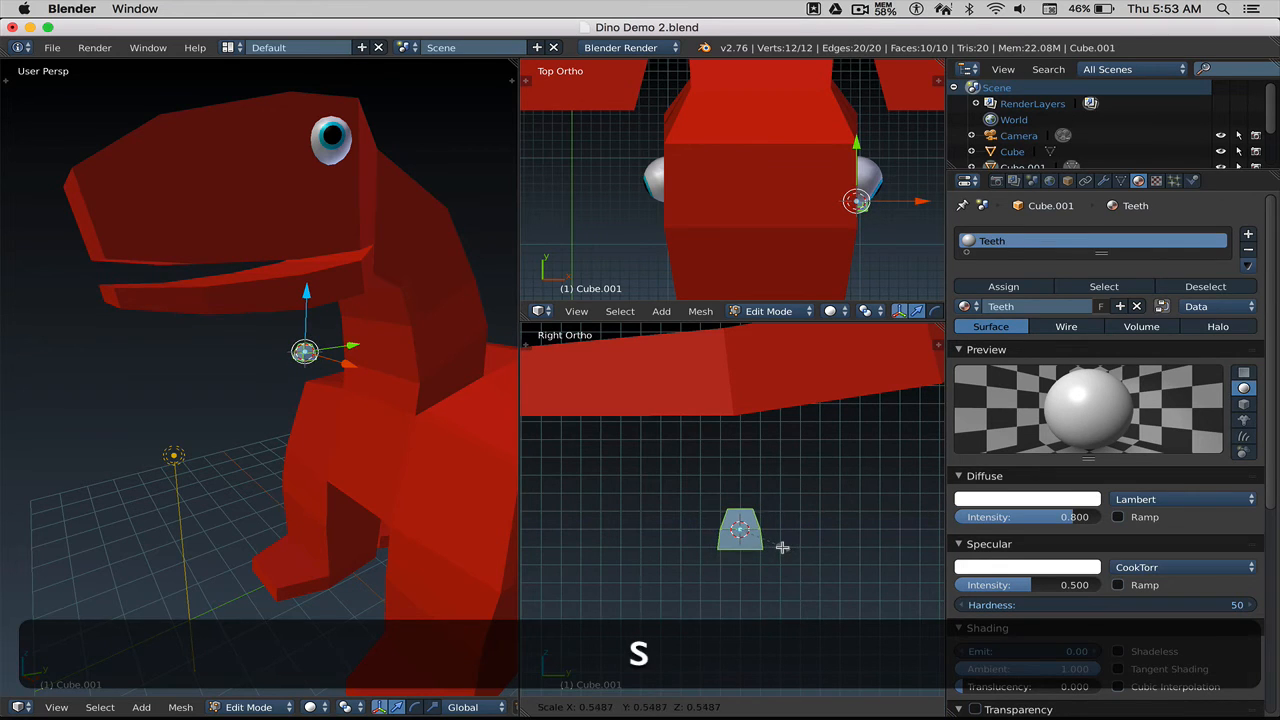
click(777, 543)
scroll(777, 543, up, 2)
scroll(747, 548, up, 1)
key(a)
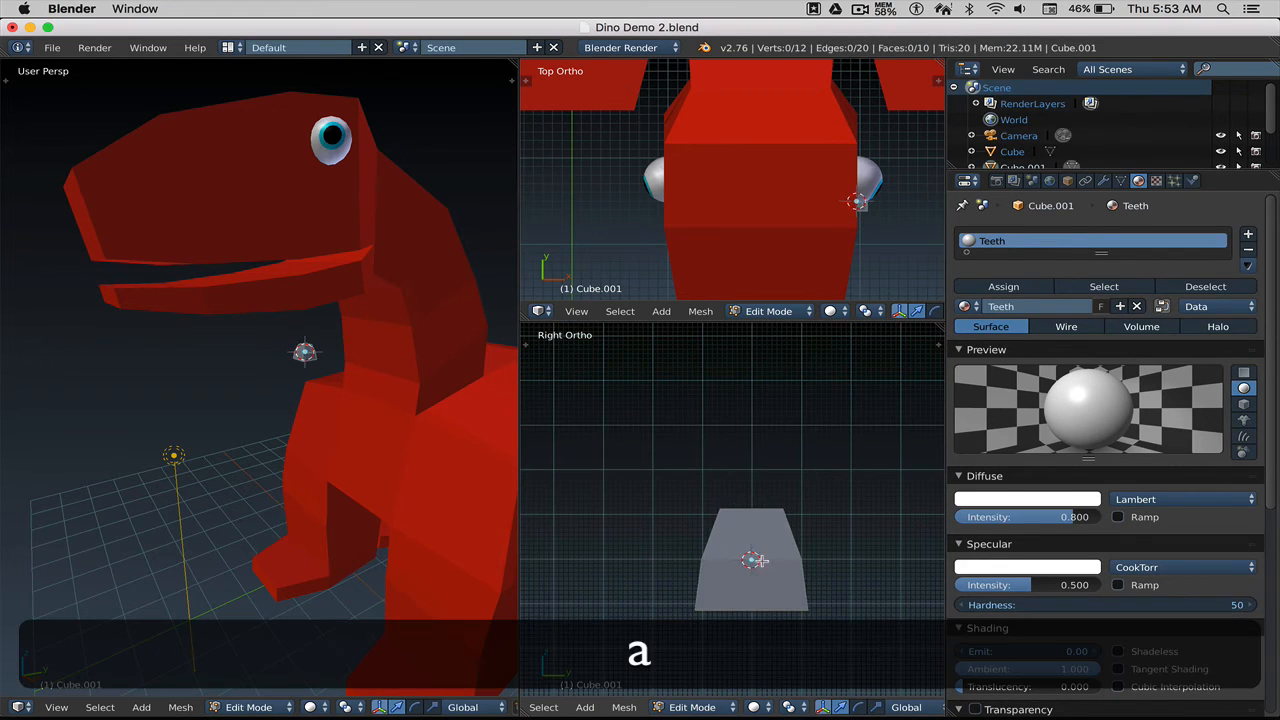
Step: Add a horizontal loop cut through the tooth's lower half, slide it about 0.4 toward the base, and deselect everything
shift+middle_drag(762, 570, 742, 500)
scroll(743, 523, up, 3)
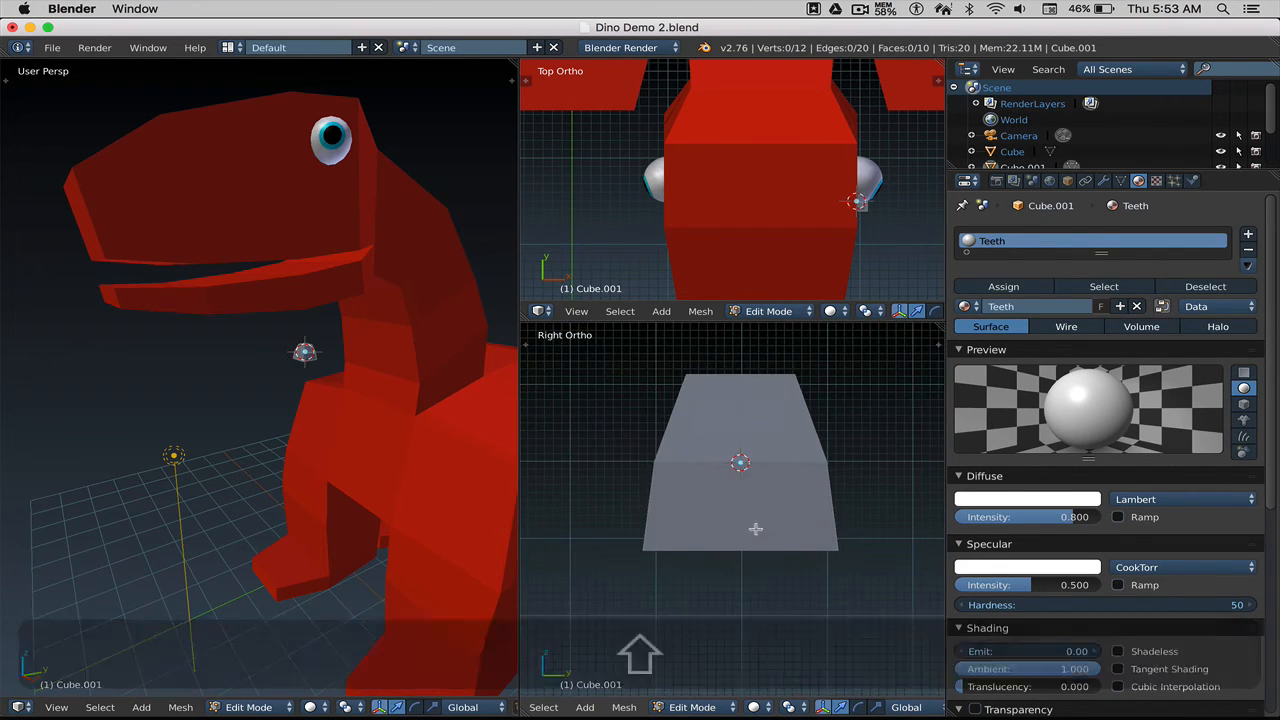
key(ctrl)
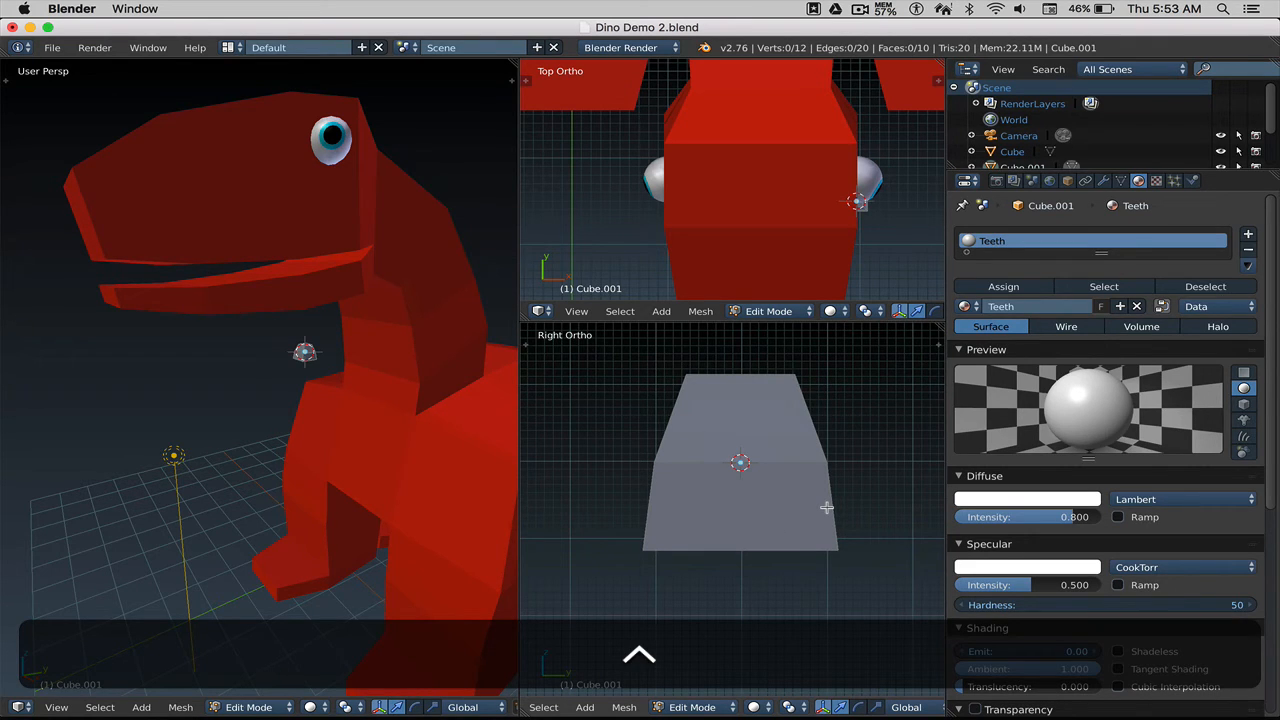
key(ctrl+r)
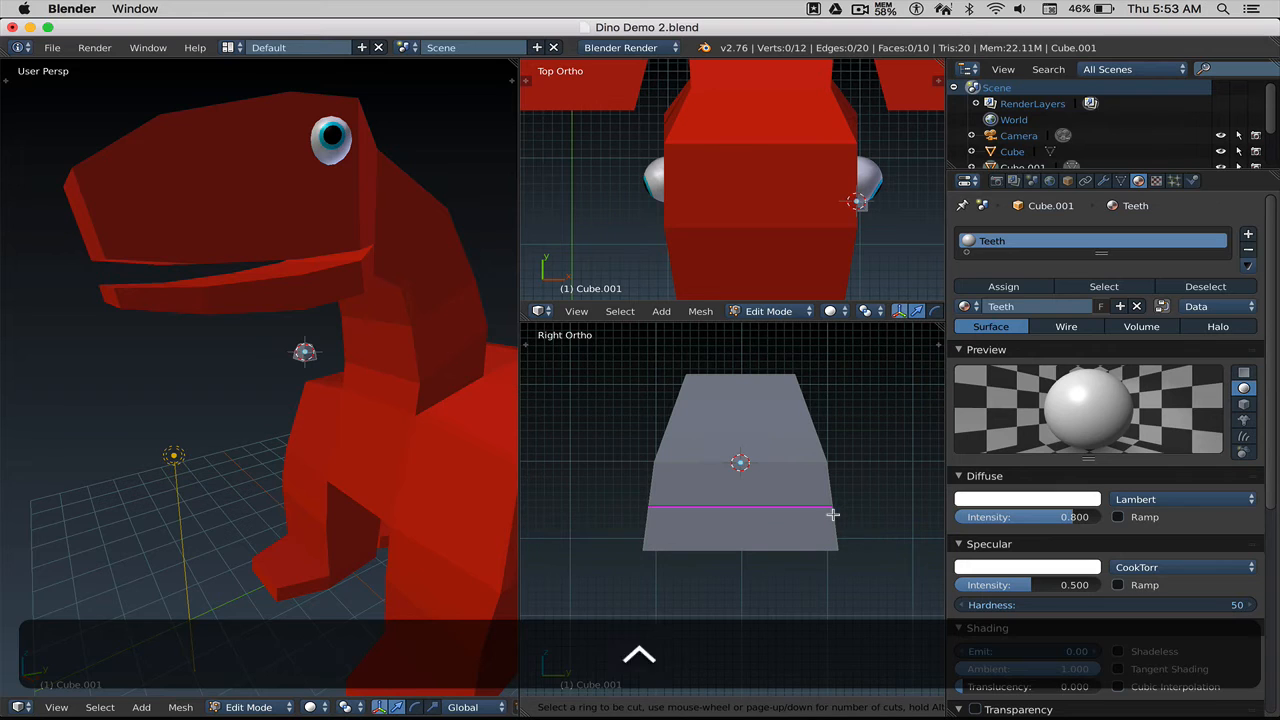
click(833, 514)
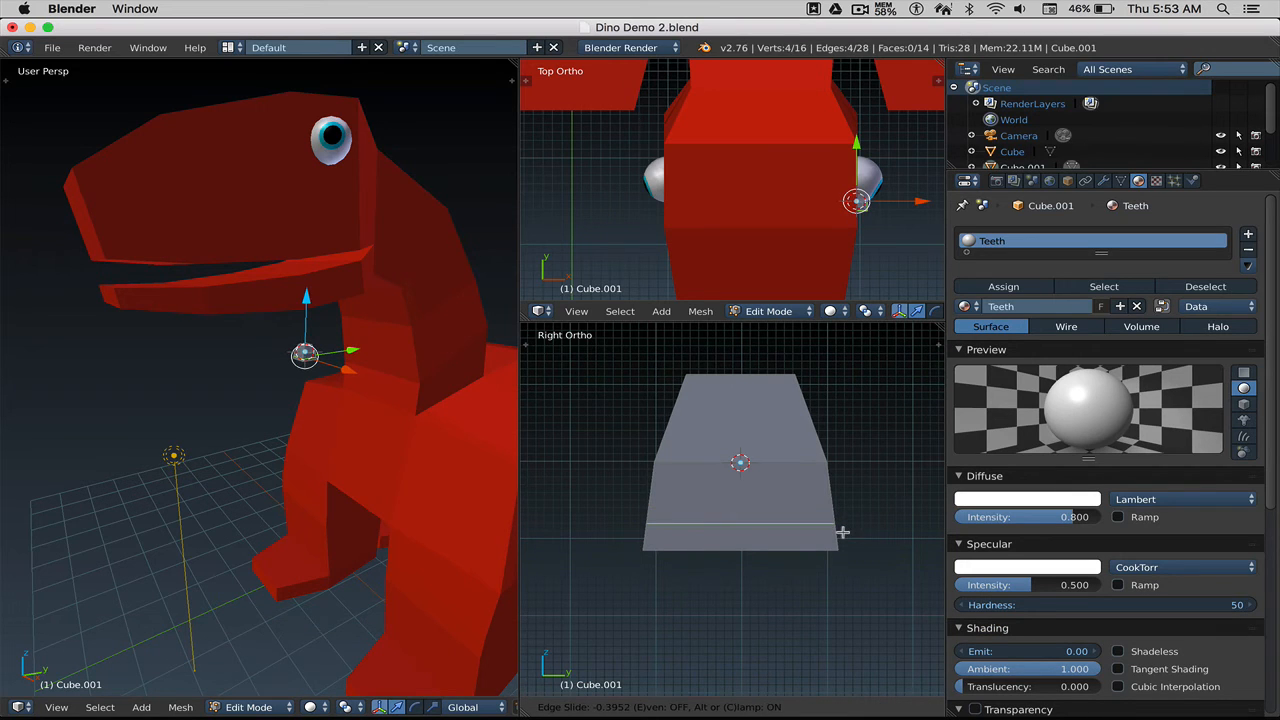
click(843, 532)
key(a)
key(b)
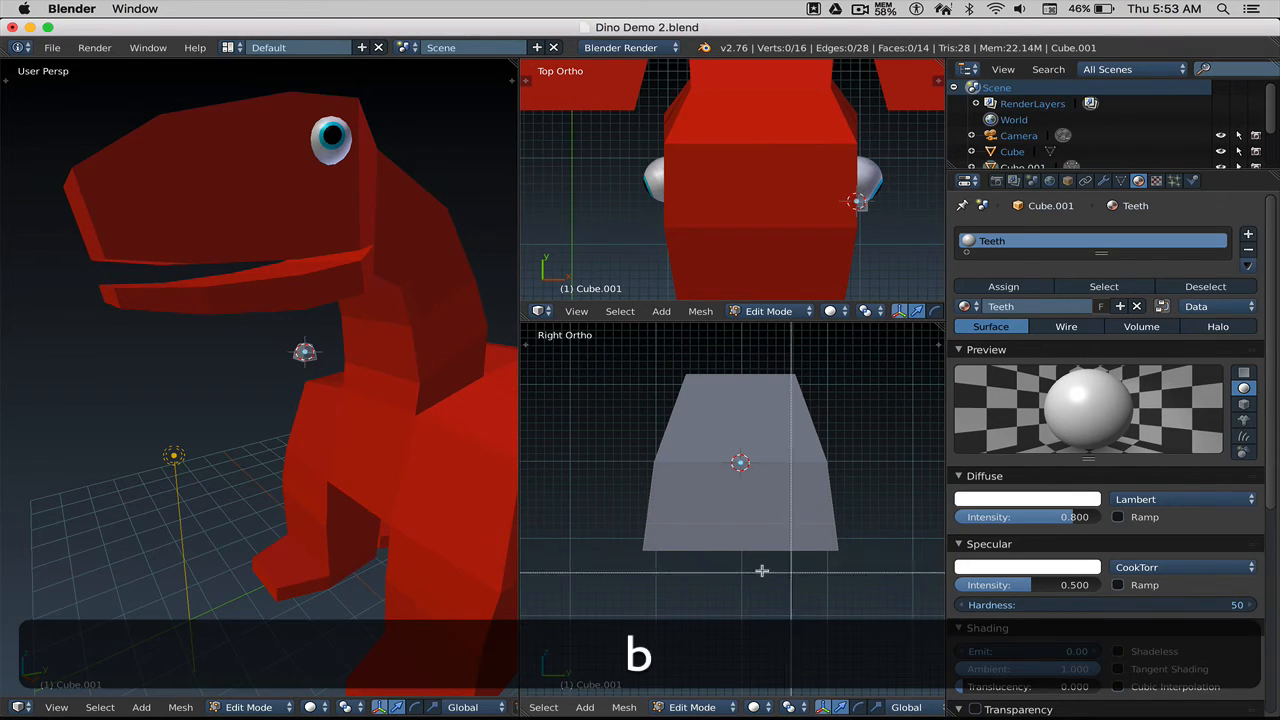
key(ctrl+z)
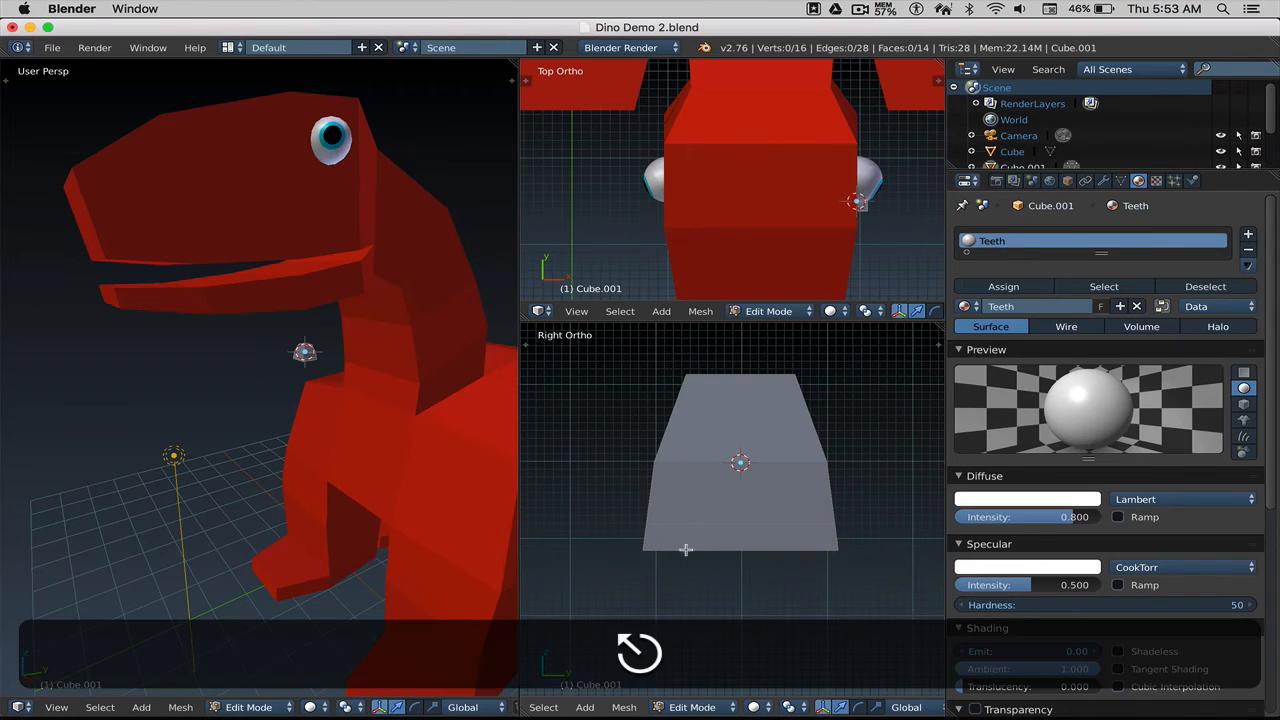
Step: In face select mode, select only the tooth's bottom face and scale it to about 0.87
key(ctrl+Tab)
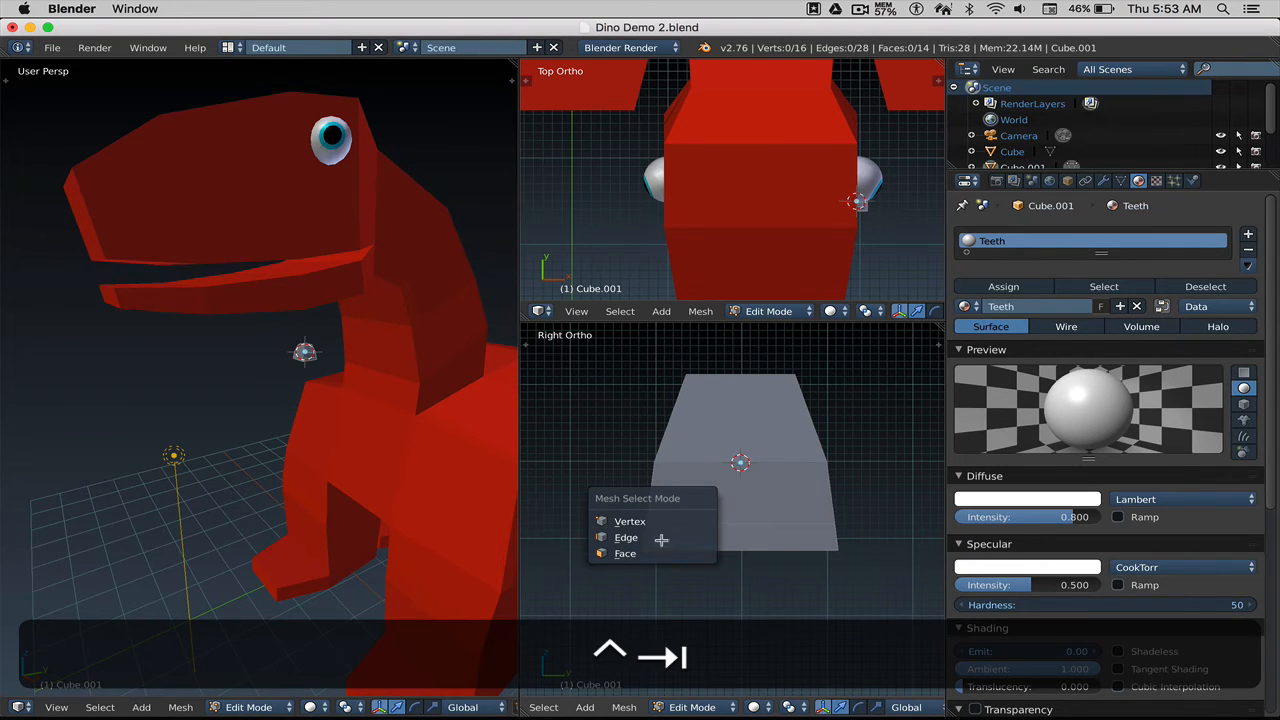
click(656, 553)
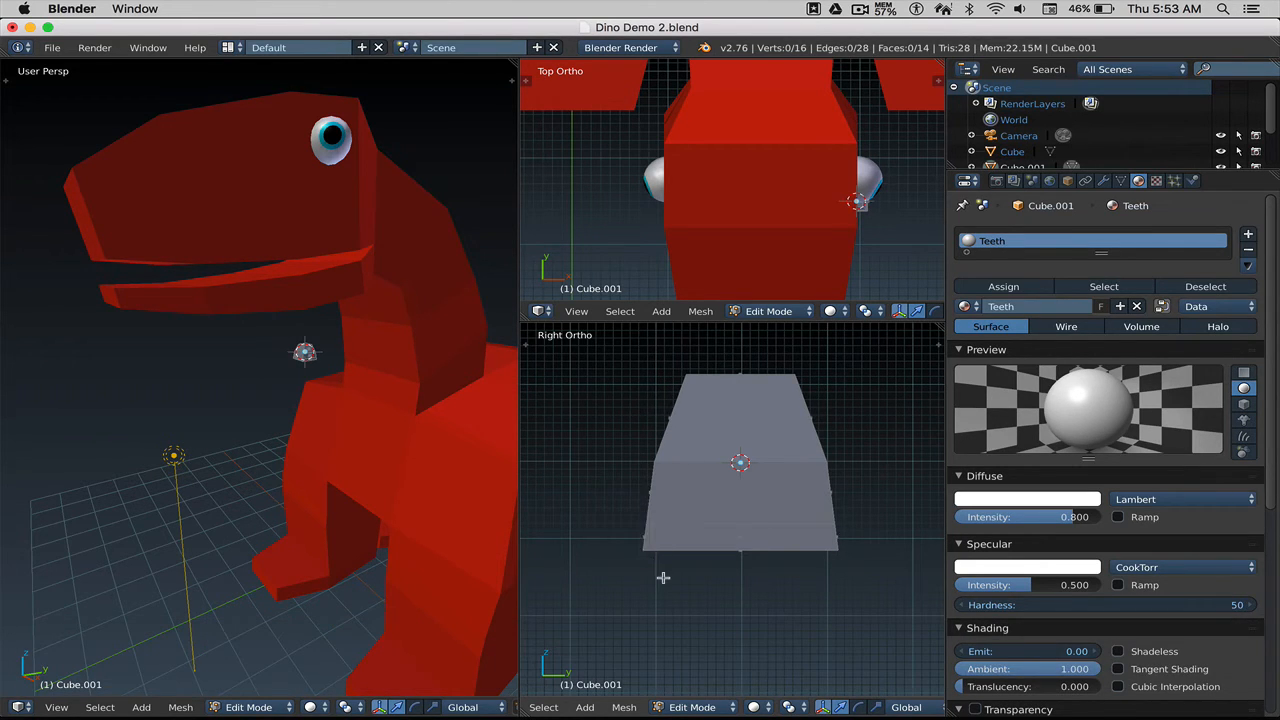
key(b)
drag(612, 537, 860, 599)
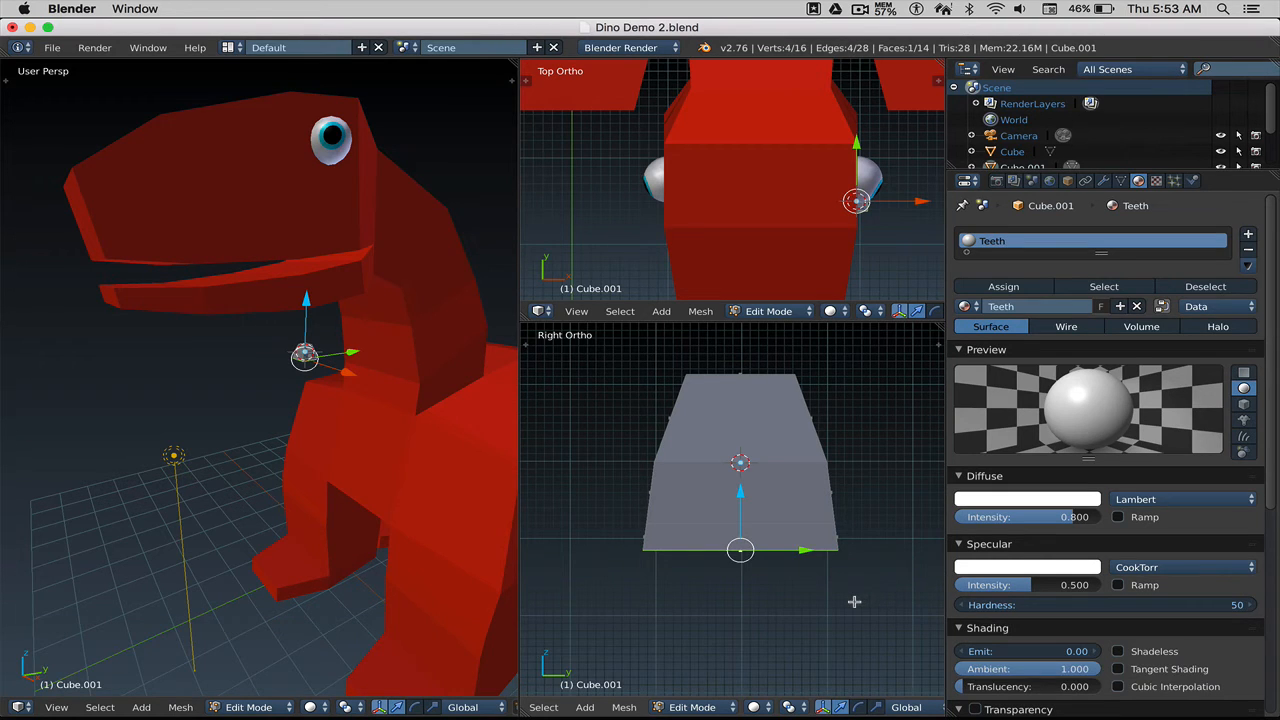
key(s)
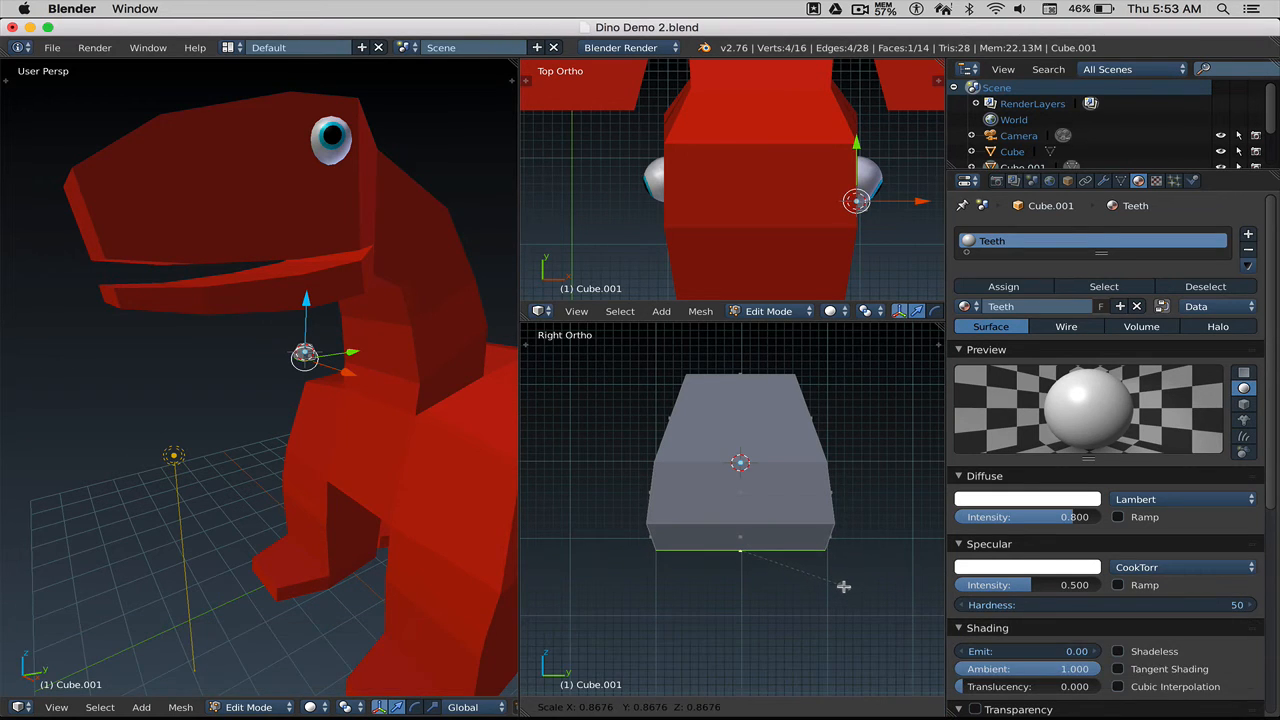
click(842, 587)
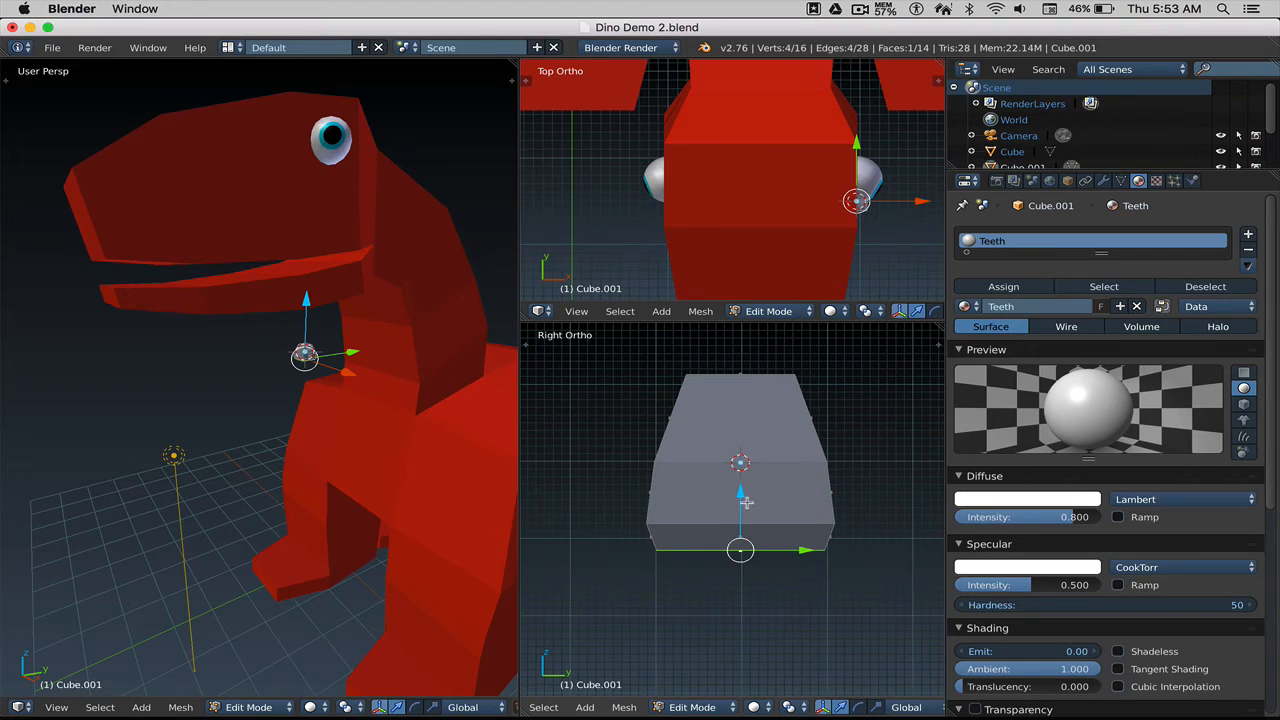
Step: Select only the tooth's top face, scale it to about 0.85, and deselect it
key(a)
key(b)
drag(640, 357, 831, 420)
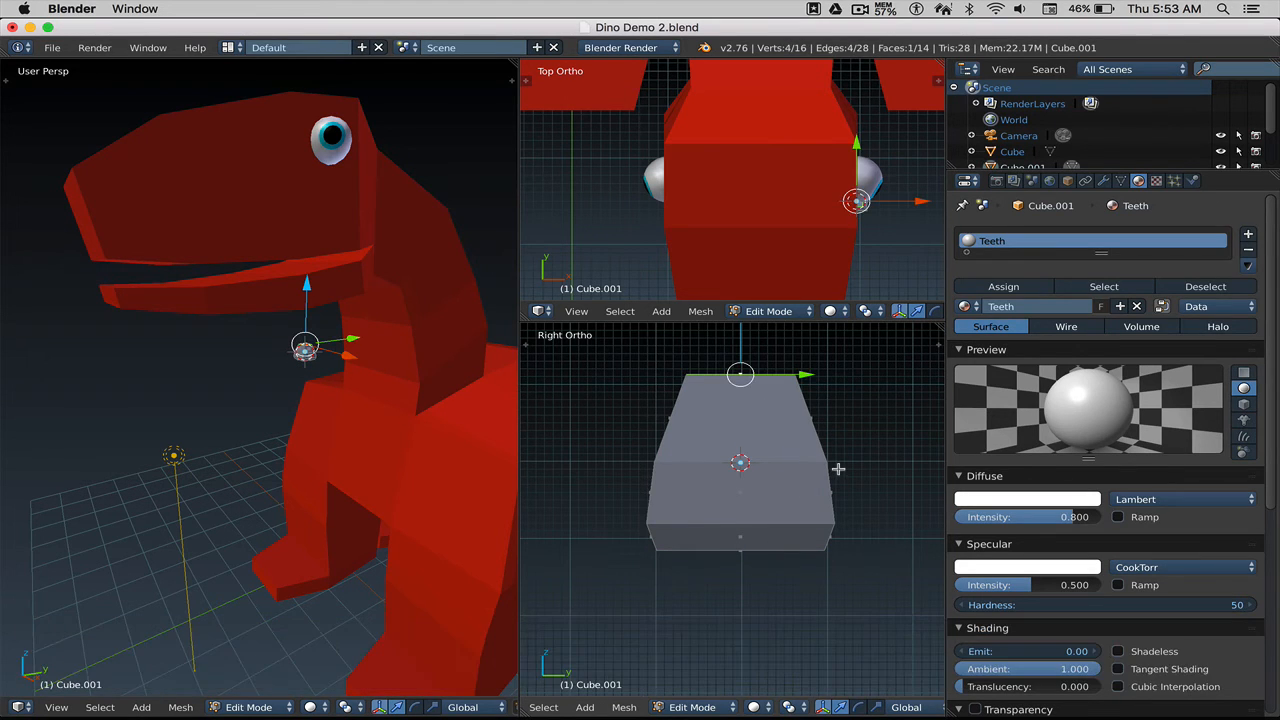
key(s)
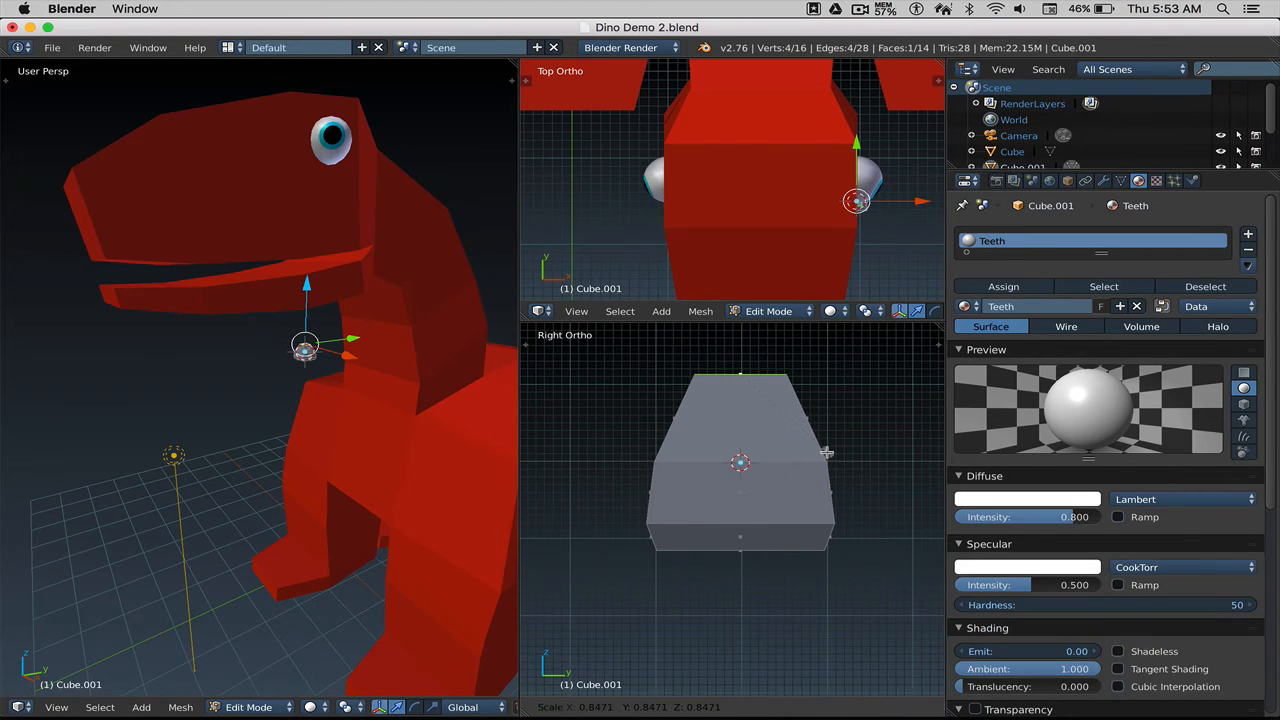
click(826, 453)
key(a)
Step: In vertex select mode, select the tooth's middle loop and raise it about 0.02 along the Z axis
key(ctrl+Tab)
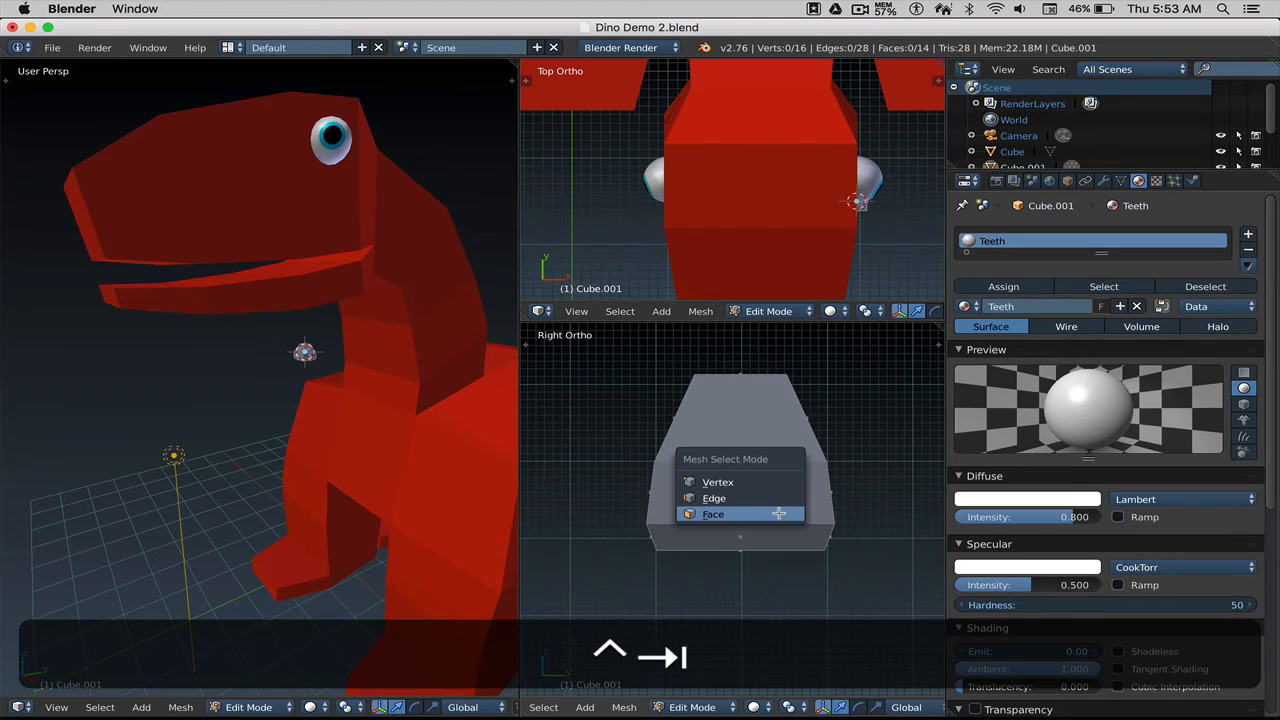
click(734, 497)
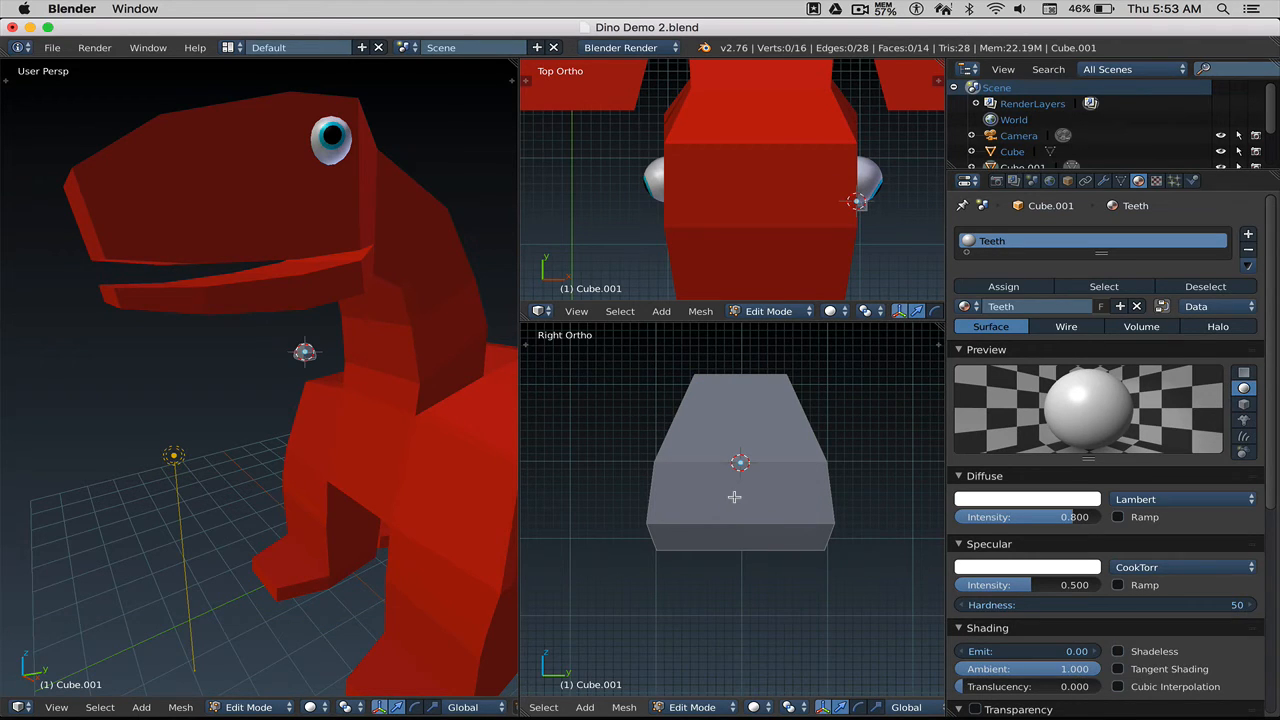
key(ctrl+Tab)
click(734, 478)
key(b)
drag(628, 440, 850, 500)
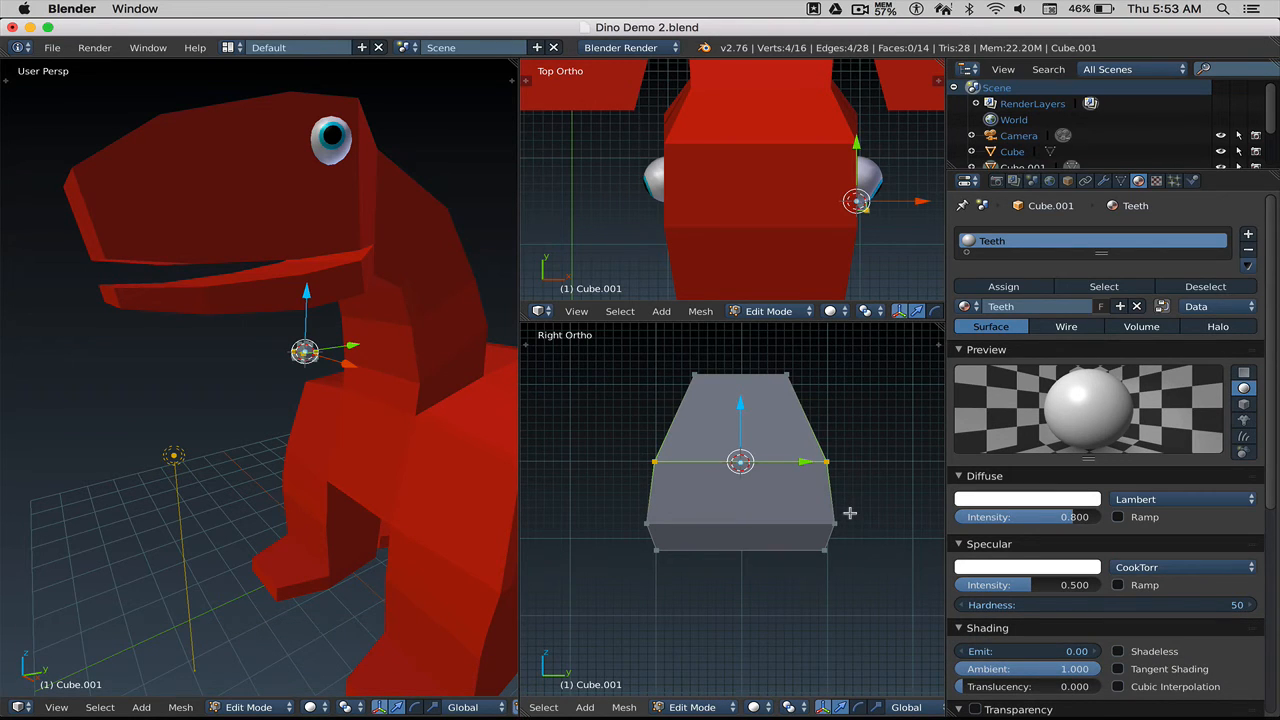
key(g)
key(z)
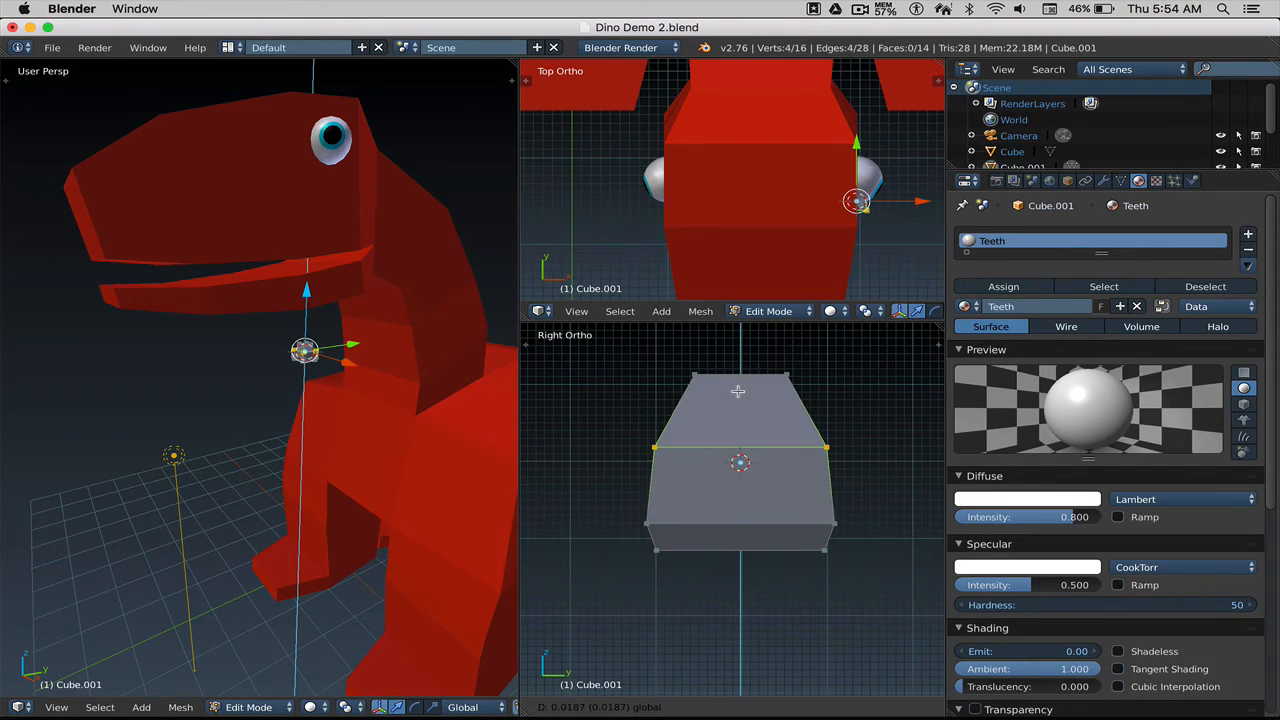
click(737, 393)
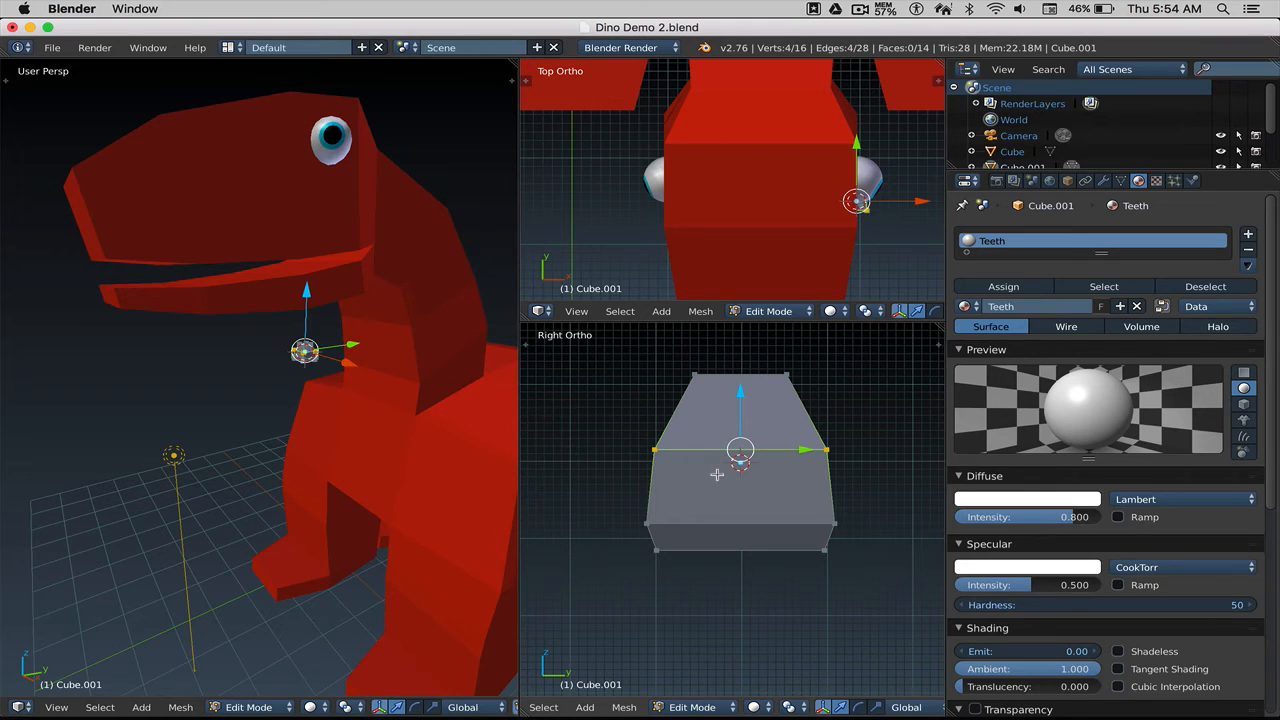
Step: Return to Object Mode and move the tooth up and forward in the side view onto the lower jaw's upper edge
key(Tab)
scroll(728, 485, down, 4)
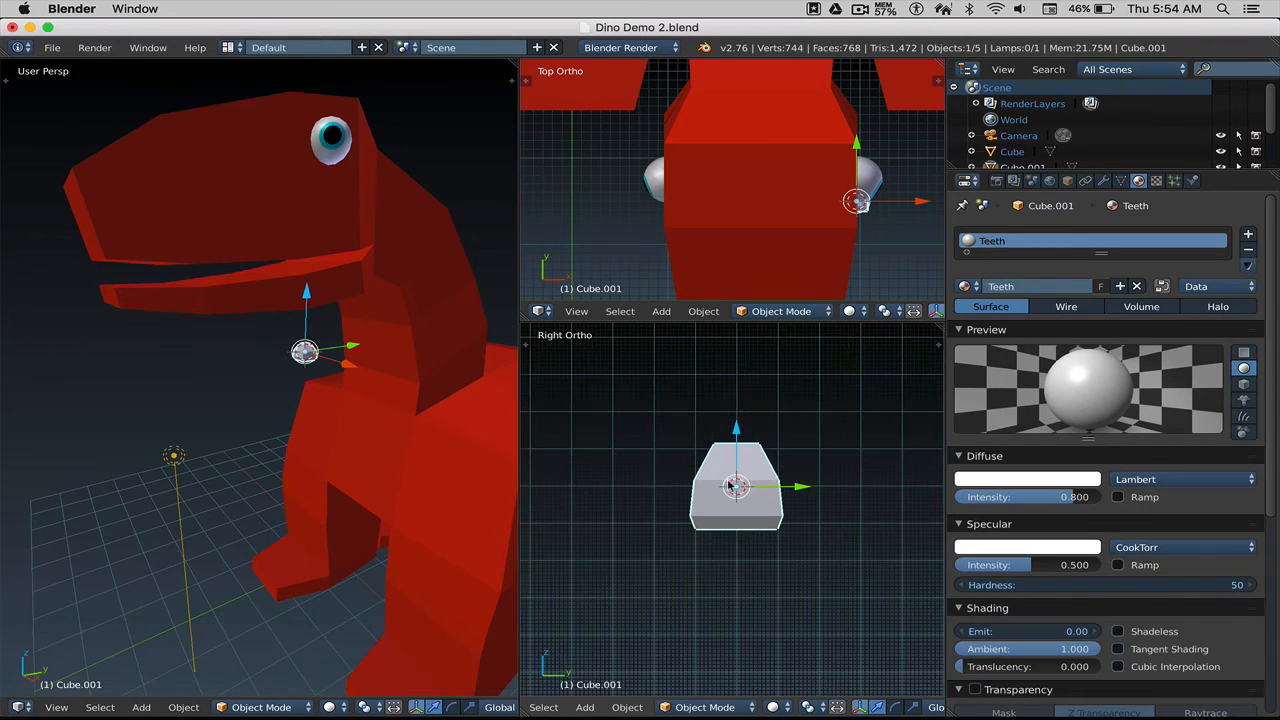
scroll(357, 440, down, 2)
scroll(815, 480, down, 2)
scroll(815, 480, down, 2)
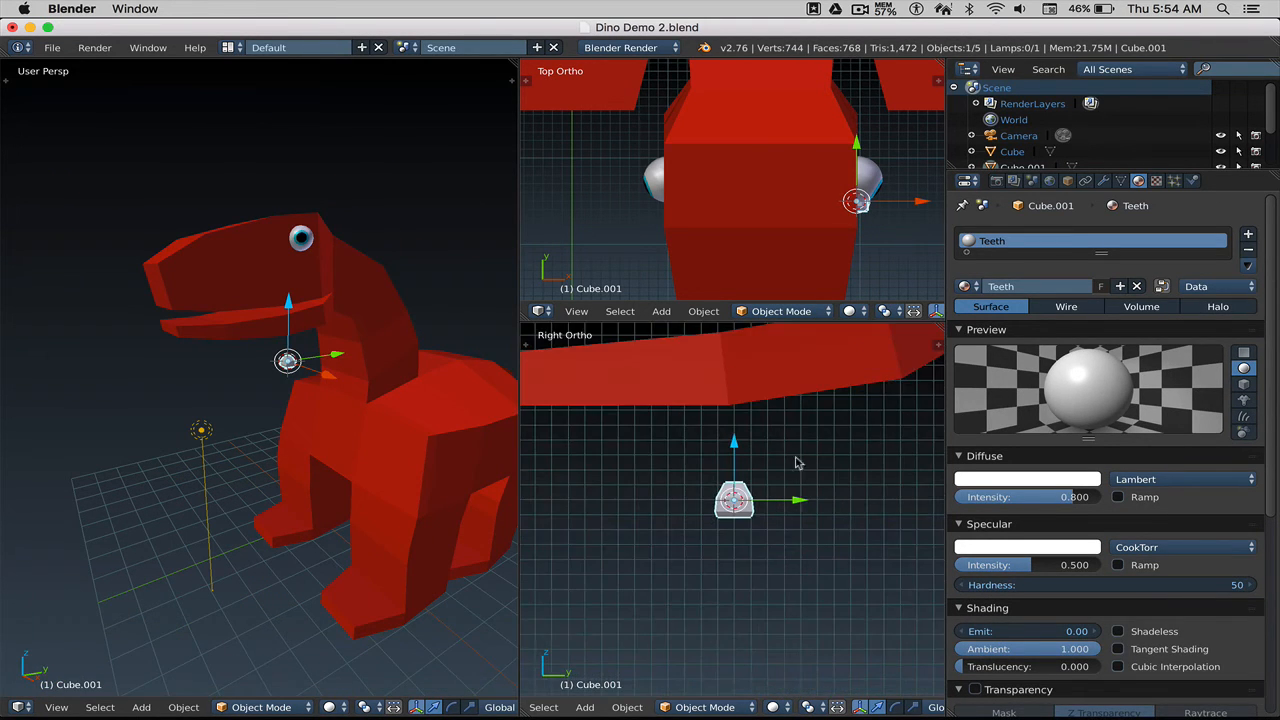
shift+middle_drag(791, 463, 771, 571)
key(shift+b)
key(b)
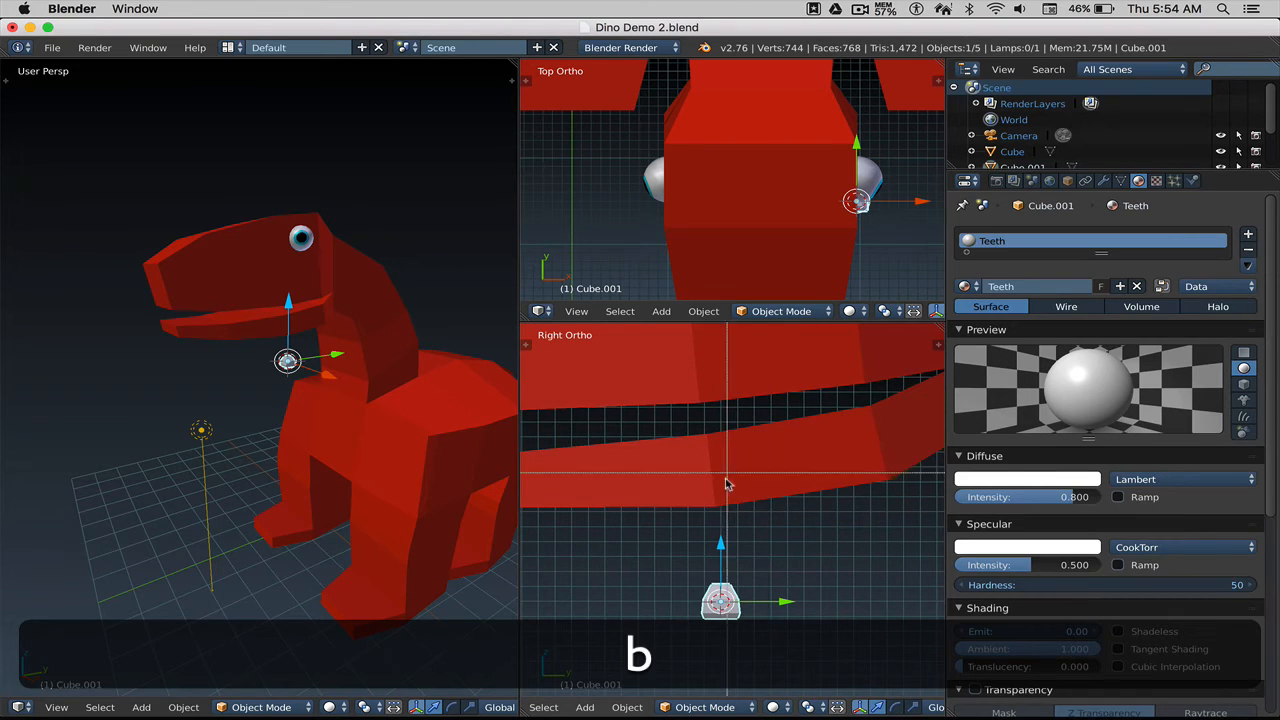
key(Escape)
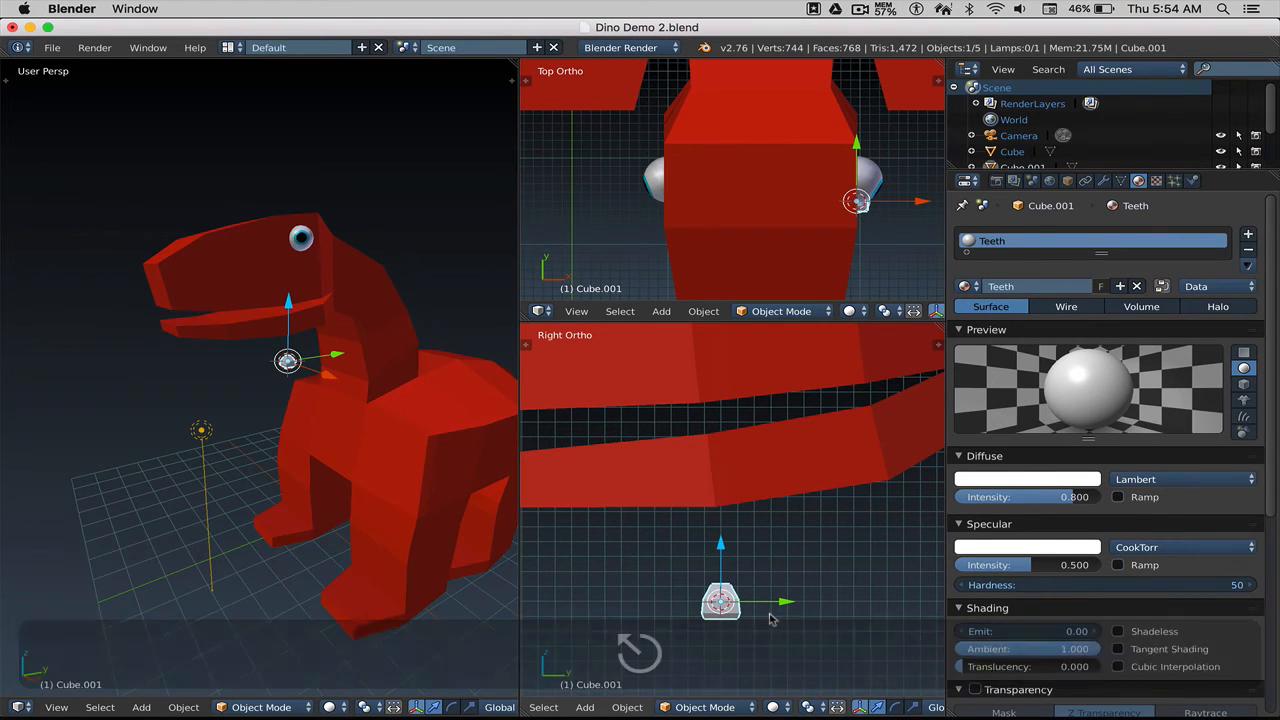
key(g)
click(619, 457)
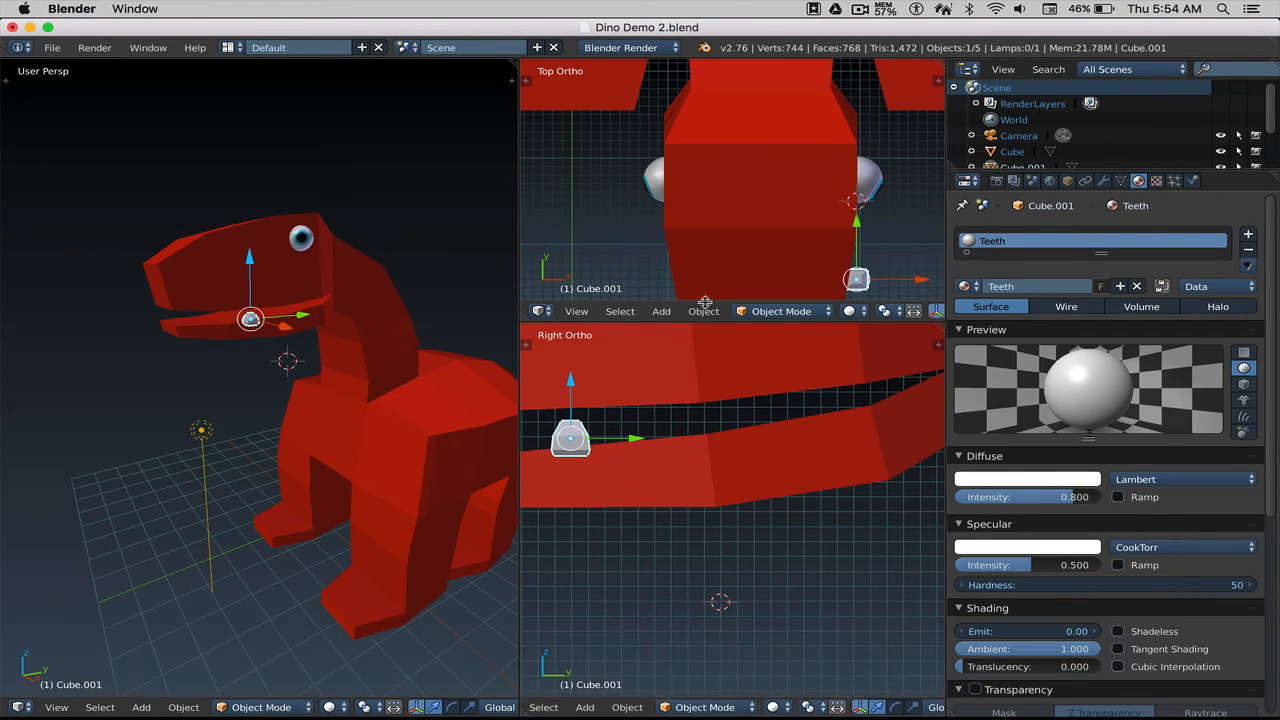
Step: Shift the tooth inward along X so it sits in the lower jaw, and nudge it slightly back along the jaw
shift+middle_drag(777, 254, 754, 141)
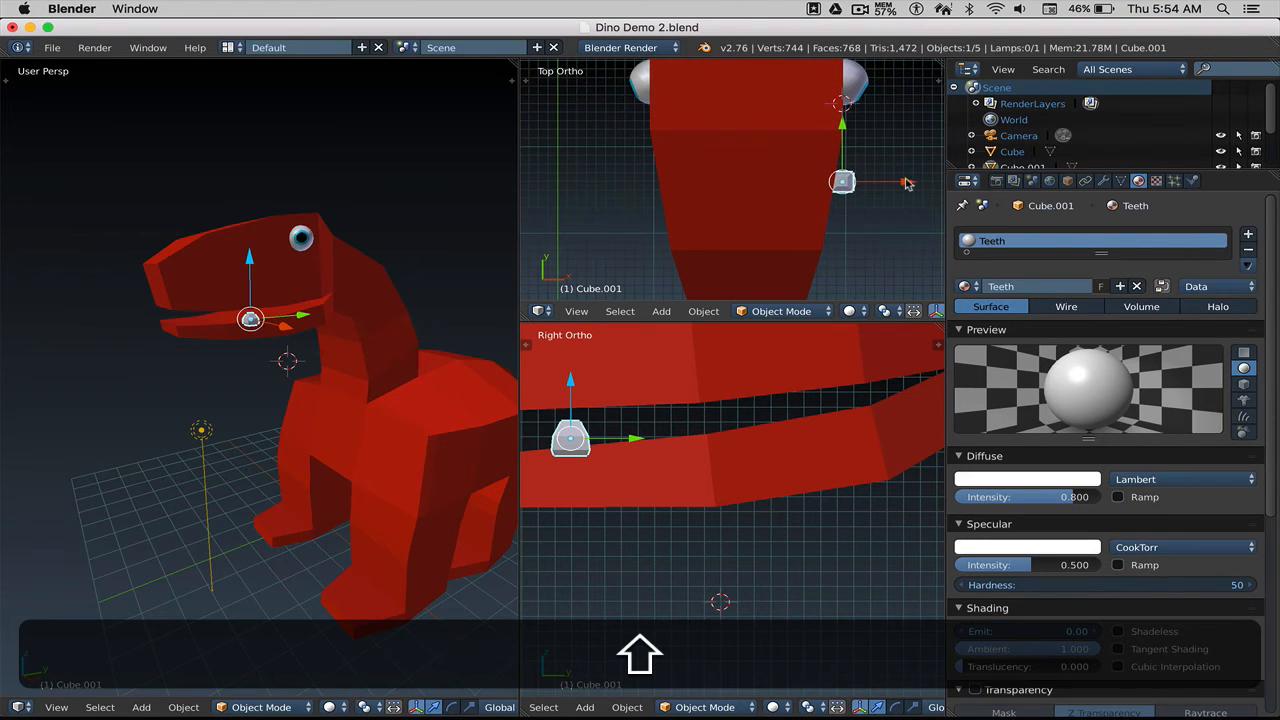
drag(907, 183, 882, 183)
scroll(238, 333, up, 2)
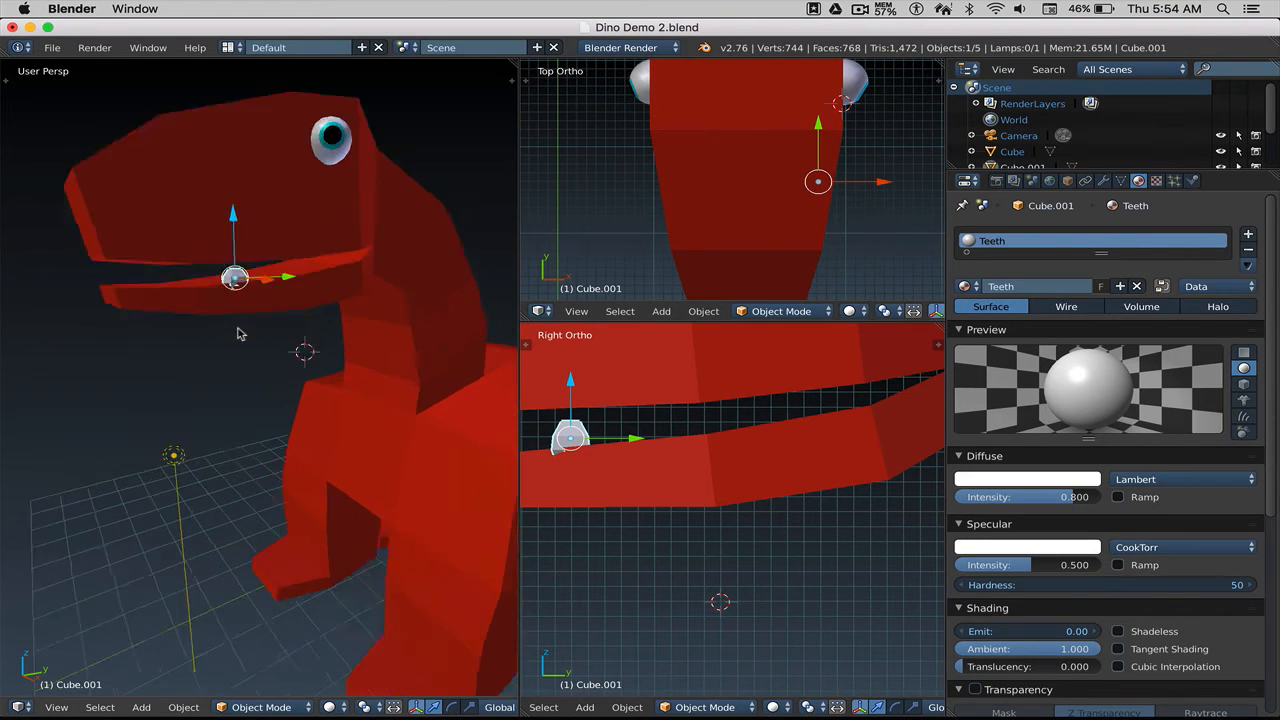
scroll(238, 333, up, 2)
shift+middle_drag(240, 257, 280, 340)
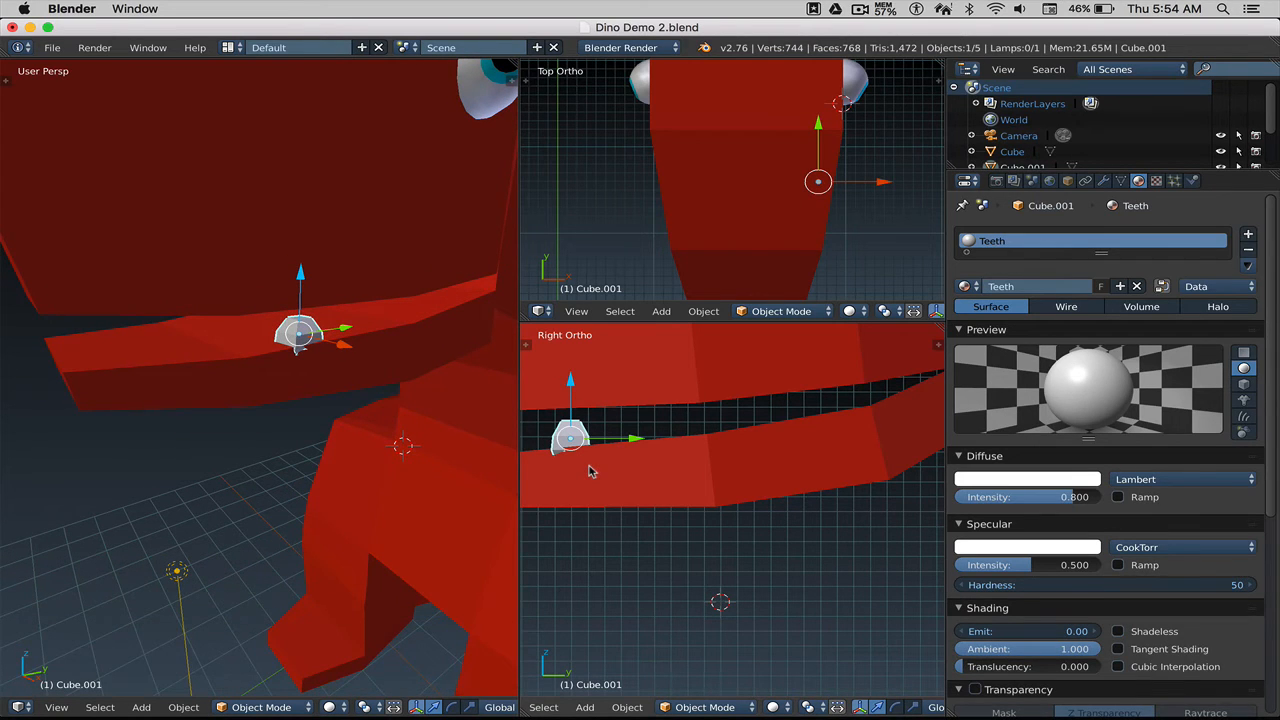
key(g)
click(624, 468)
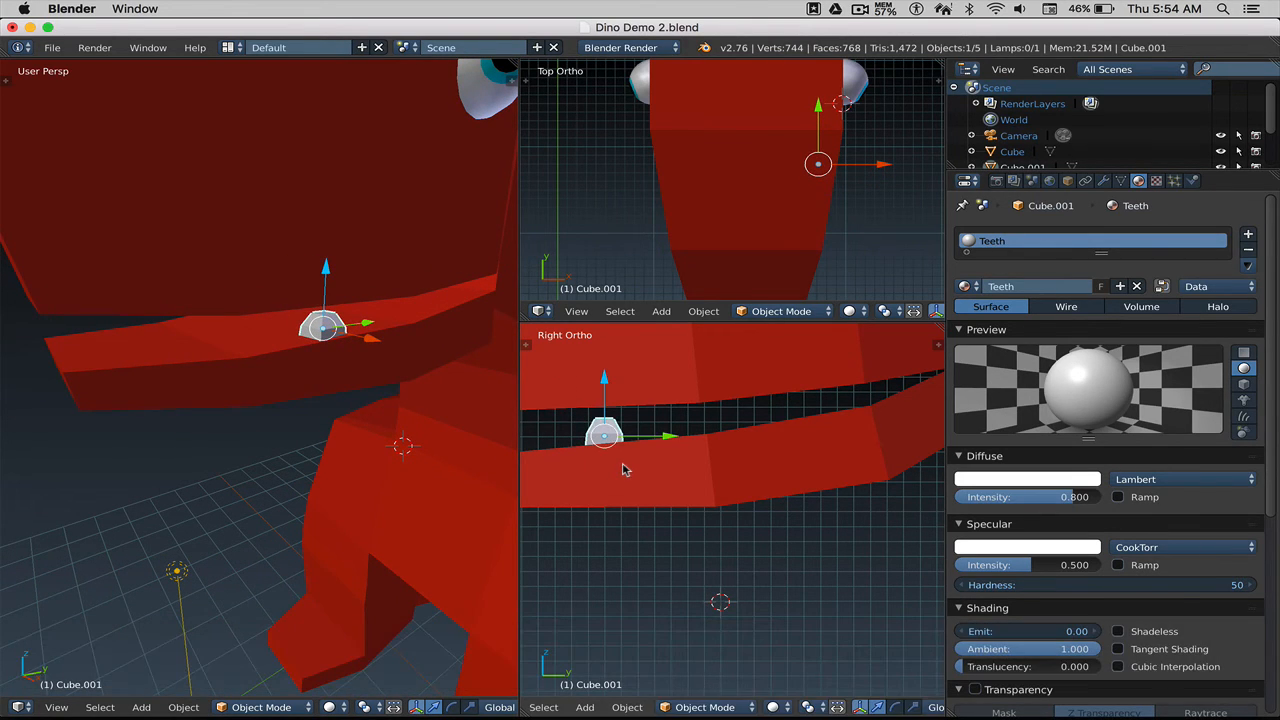
Step: Scale the tooth's whole mesh down slightly in Edit Mode and return to Object Mode
middle_drag(364, 370, 370, 368)
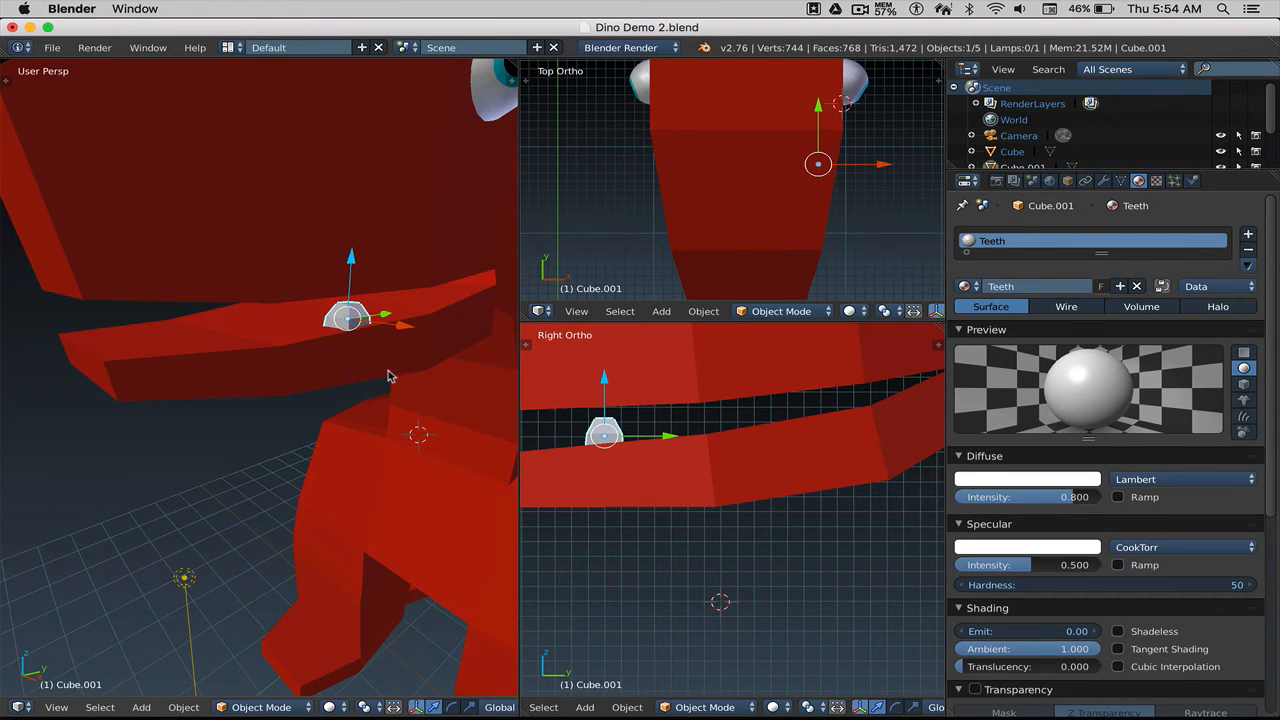
key(Tab)
key(a)
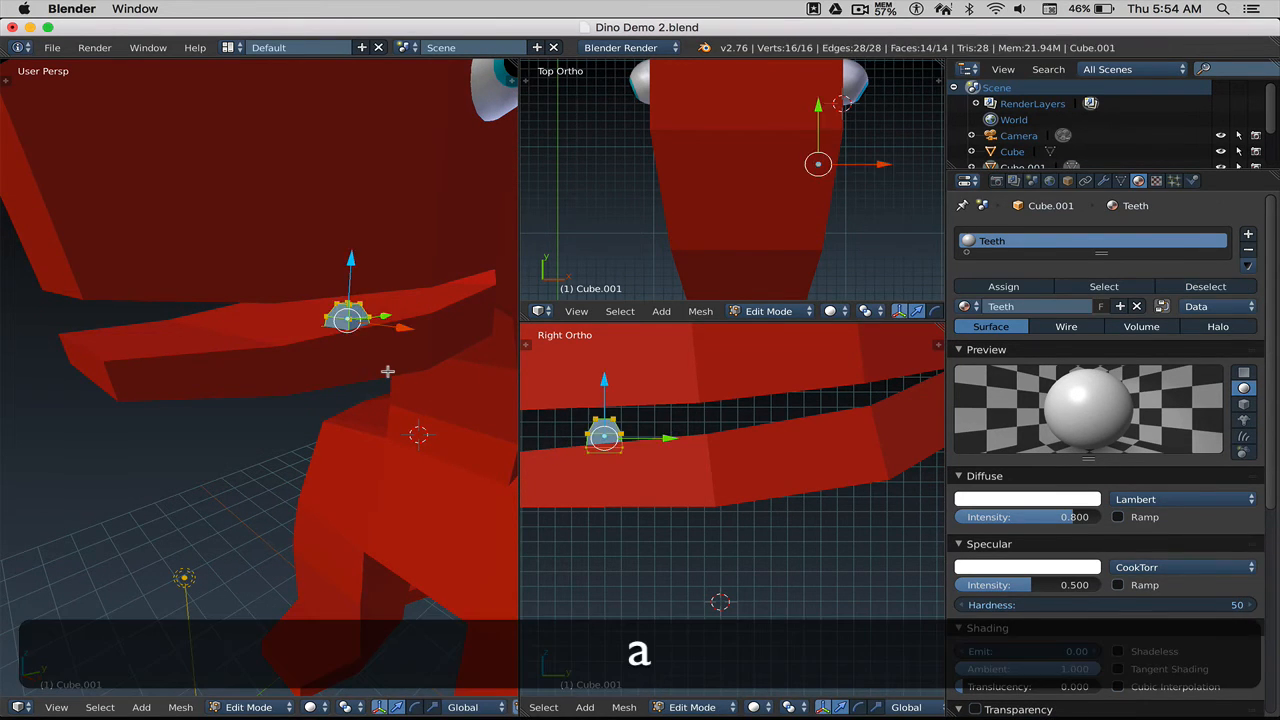
key(s)
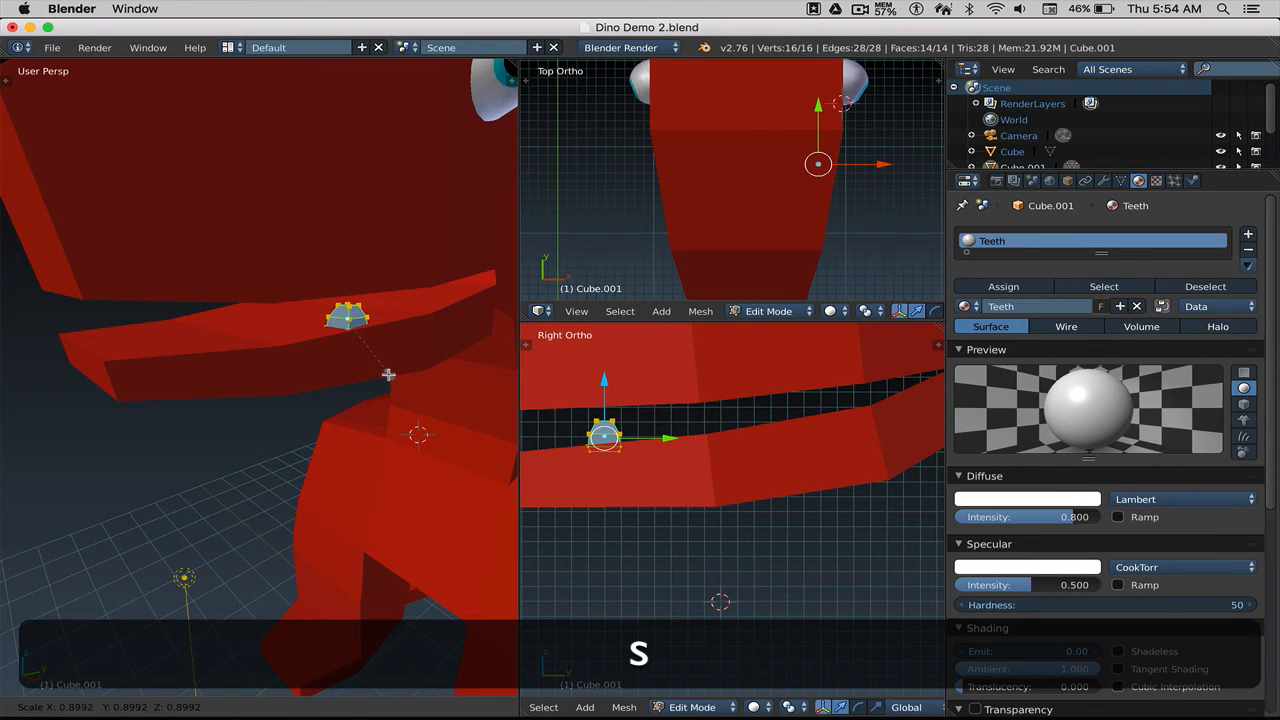
click(381, 371)
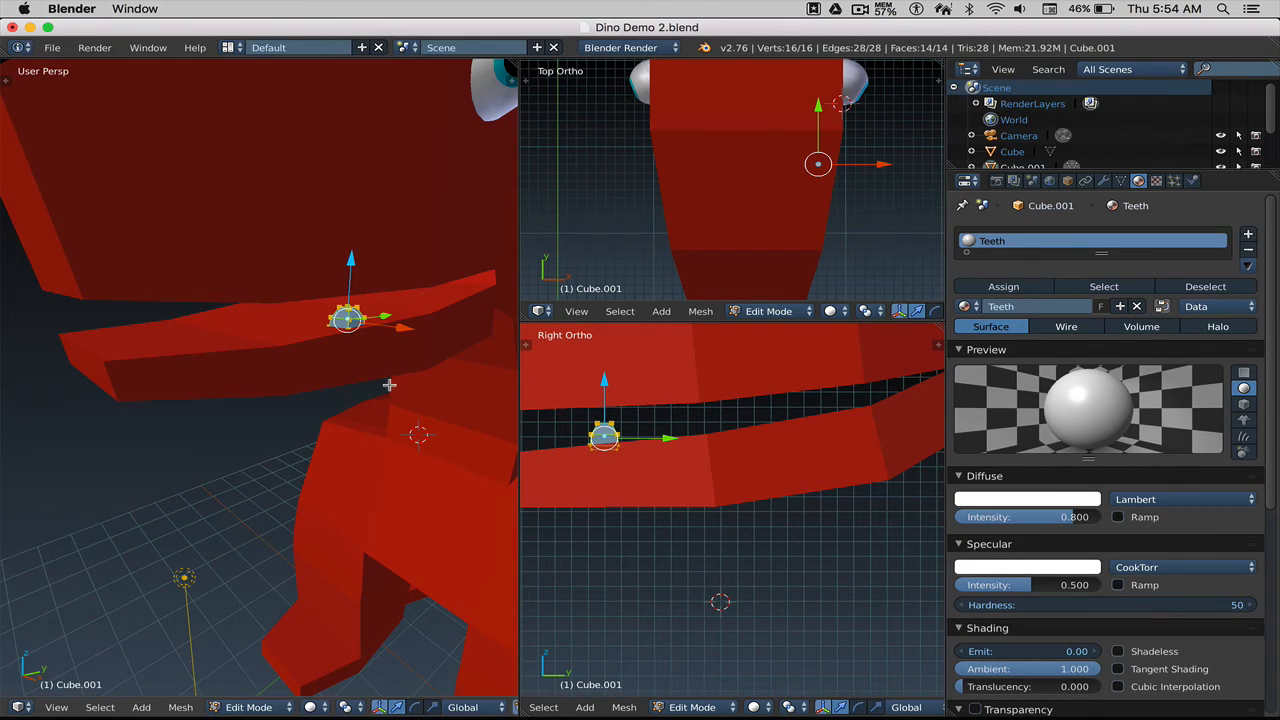
key(Tab)
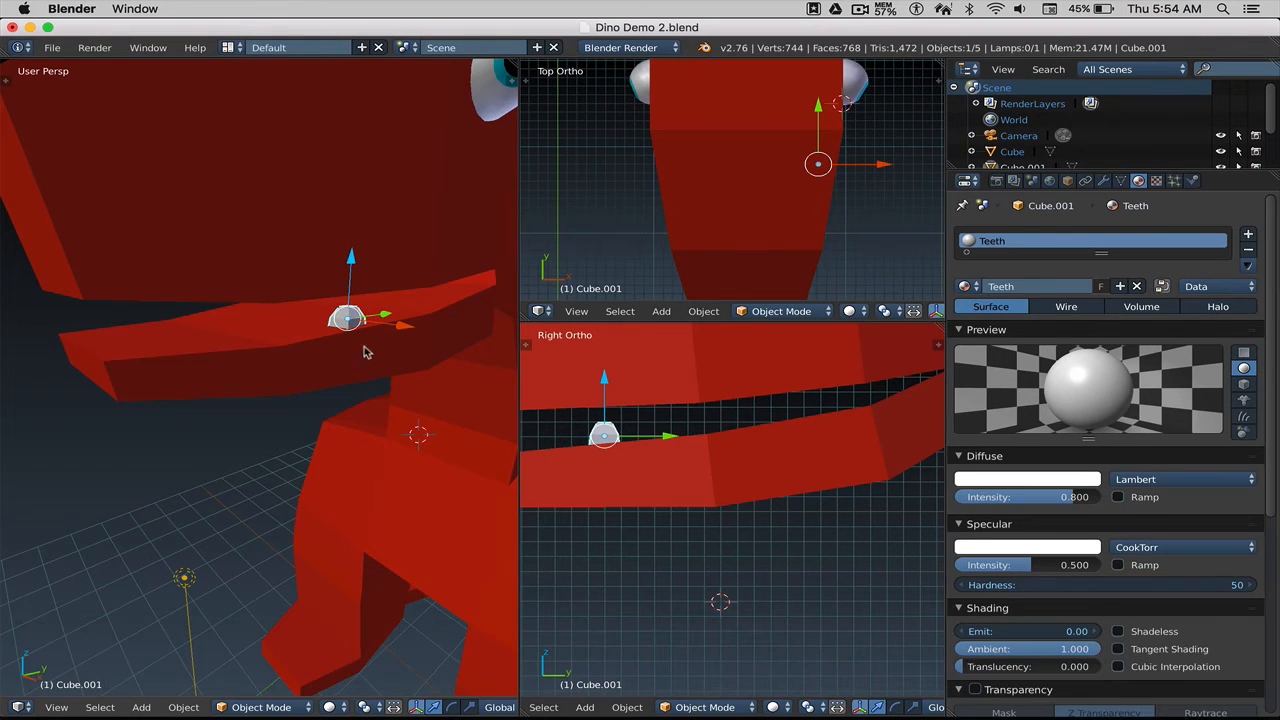
Step: Deselect the tooth and check its size and placement on the jaw against the whole dinosaur
shift+middle_drag(777, 220, 731, 195)
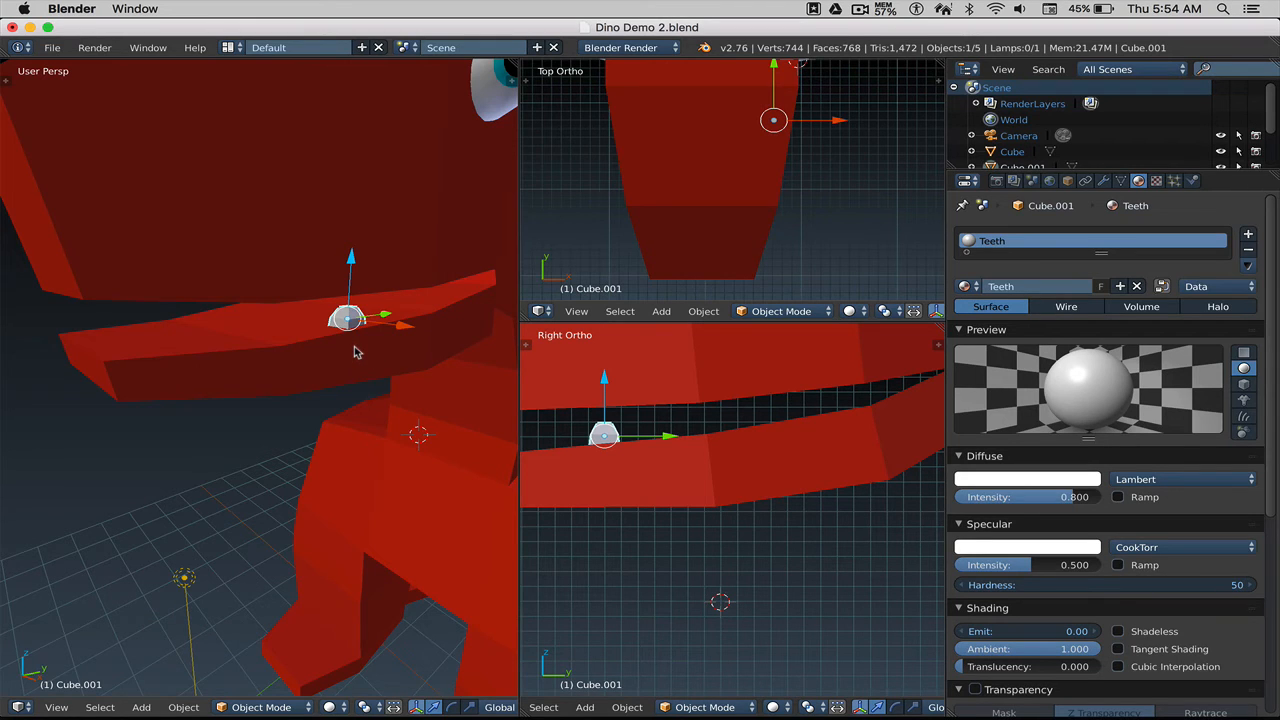
key(a)
scroll(363, 363, down, 7)
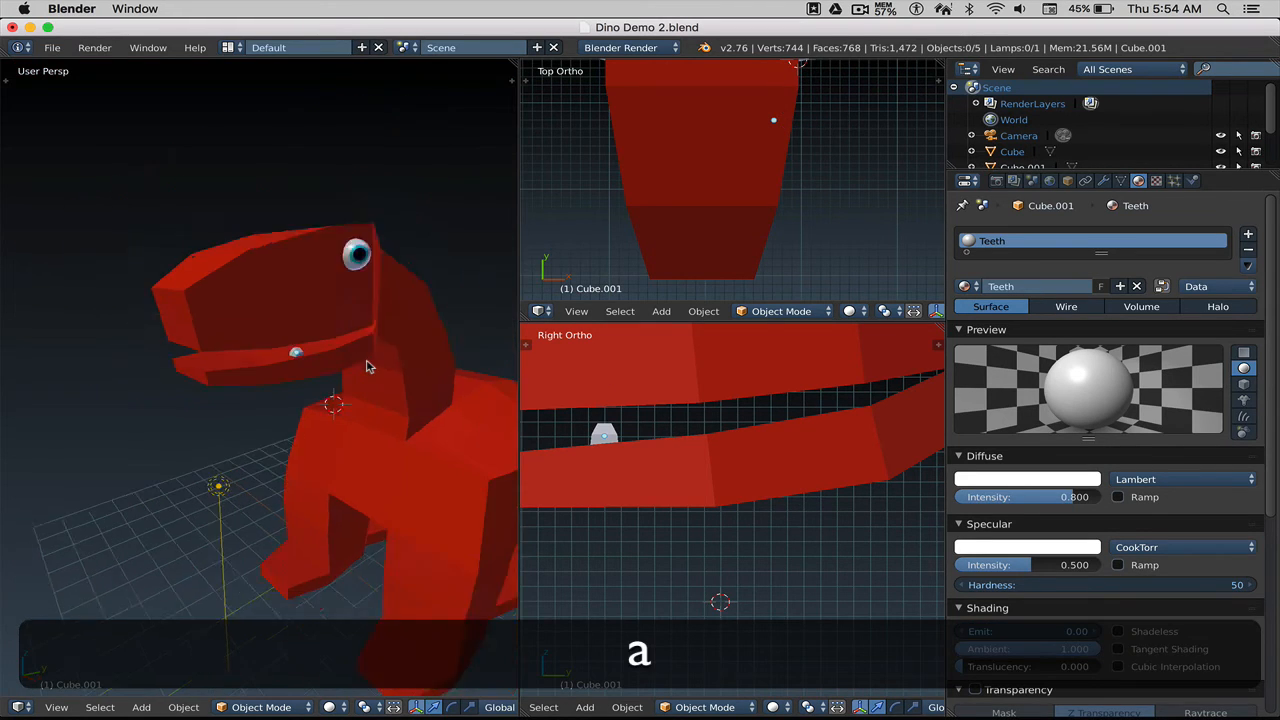
mouse_move(350, 366)
middle_down()
mouse_move(286, 366)
mouse_move(326, 372)
middle_up()
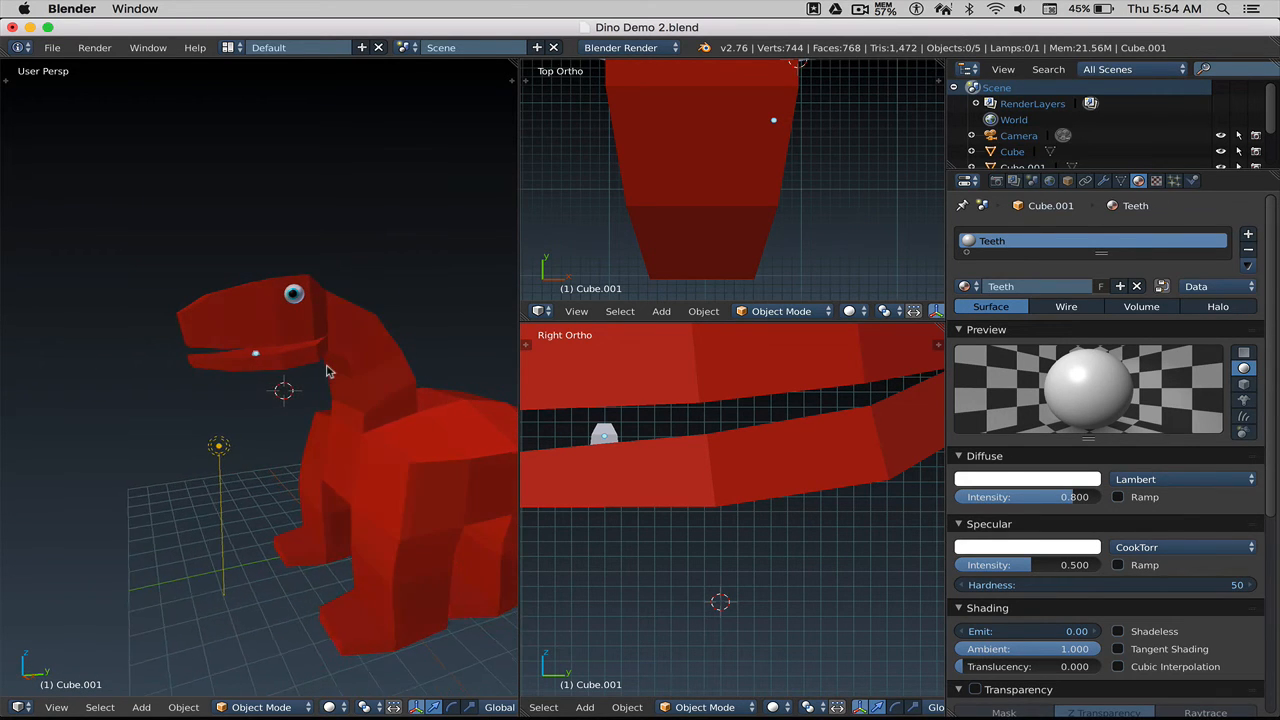
Step: Select the tooth, enlarge the top view so the jaw fits in it, and switch that view to wireframe display
scroll(289, 372, up, 6)
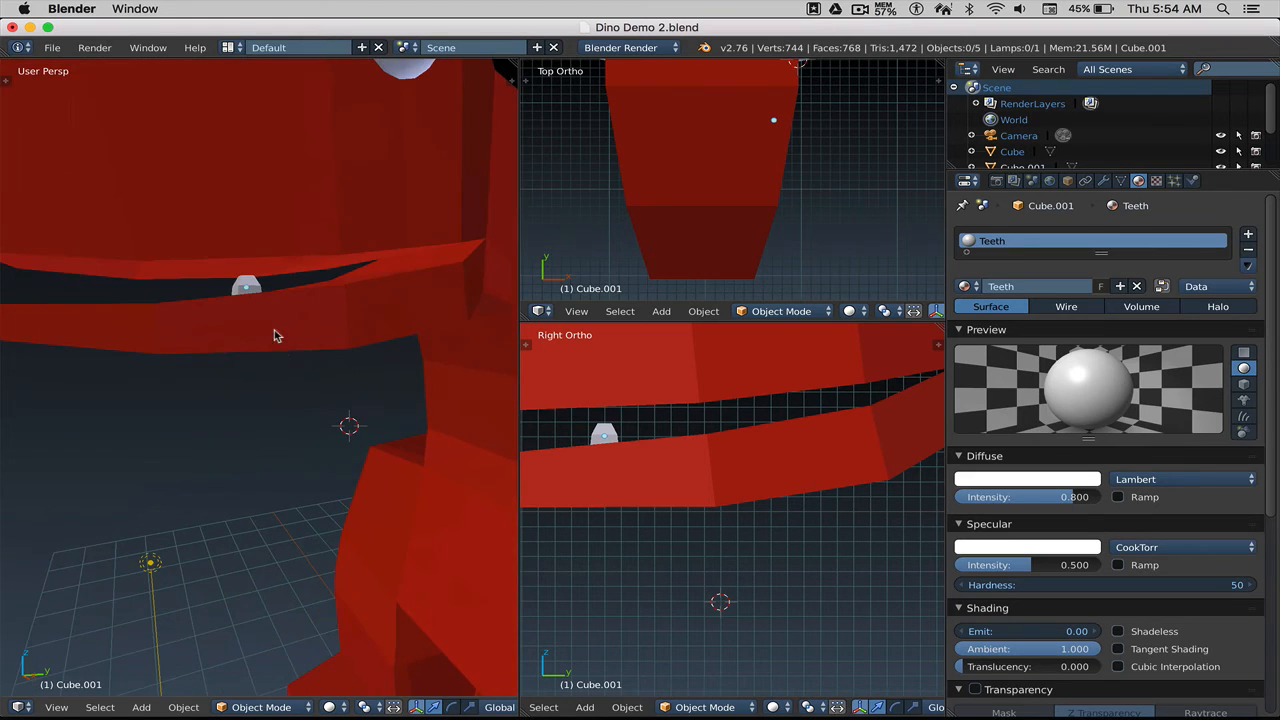
right_click(281, 320)
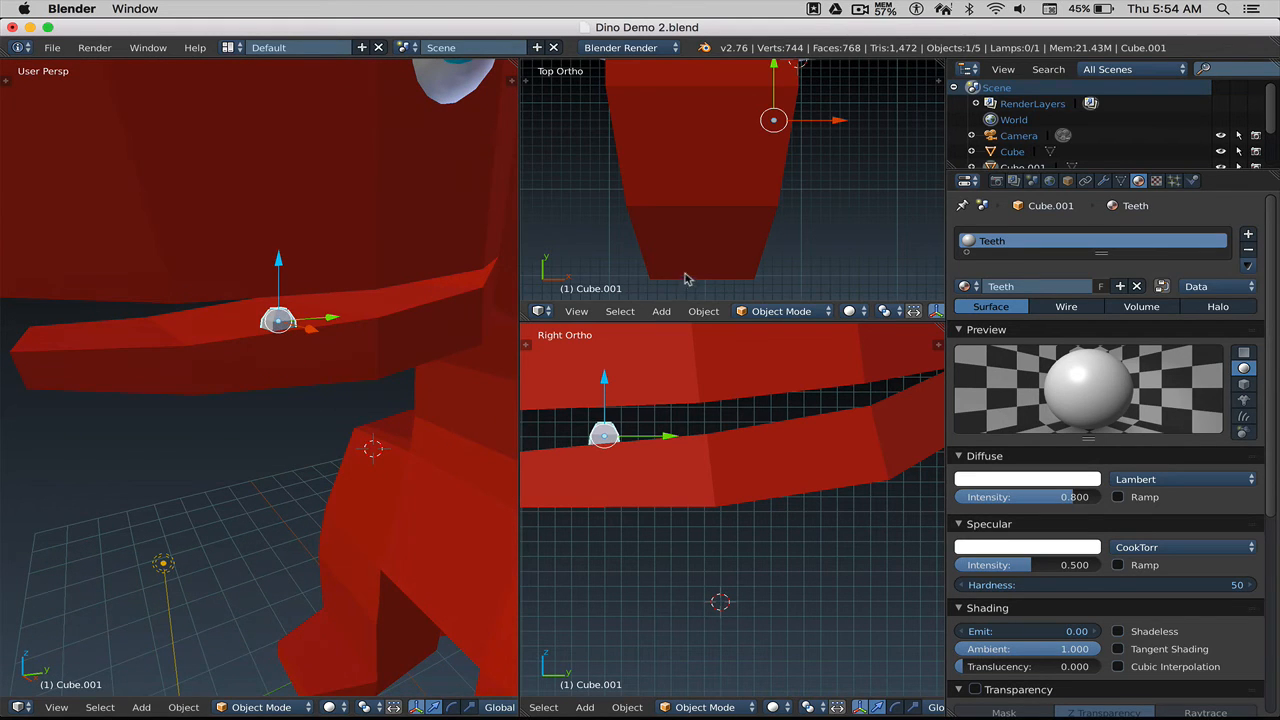
shift+middle_drag(694, 209, 694, 232)
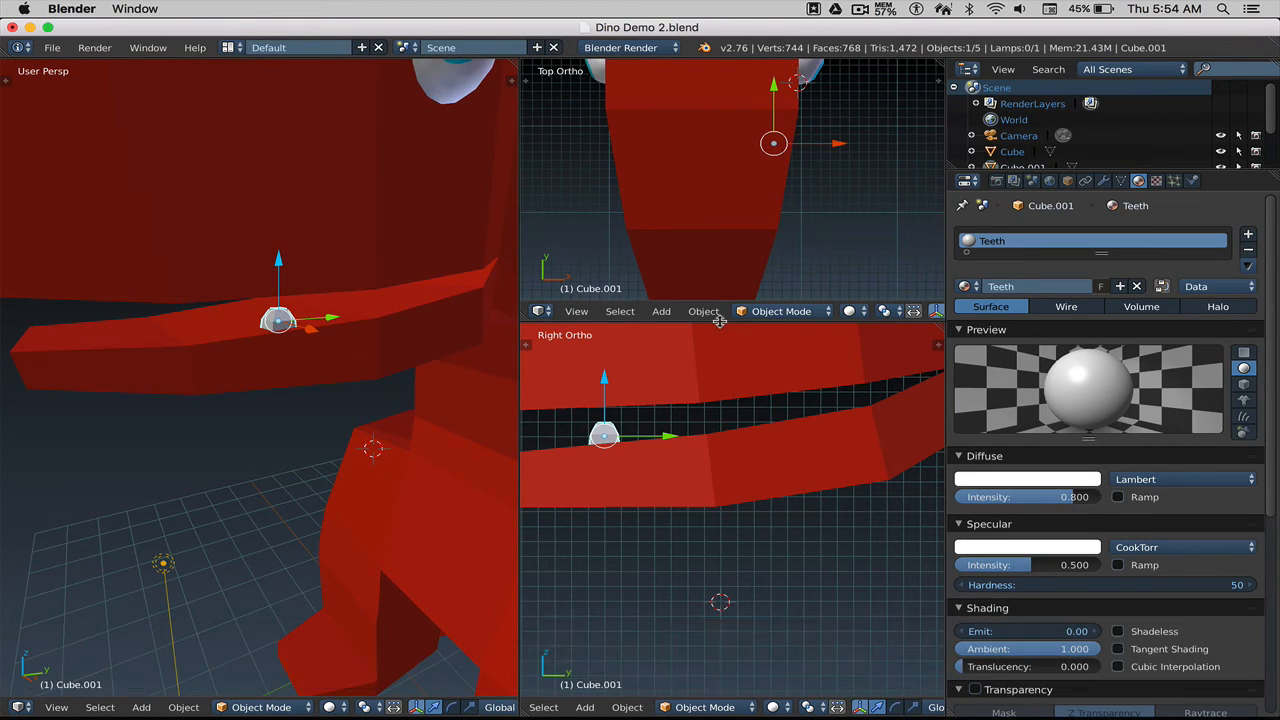
drag(716, 321, 706, 460)
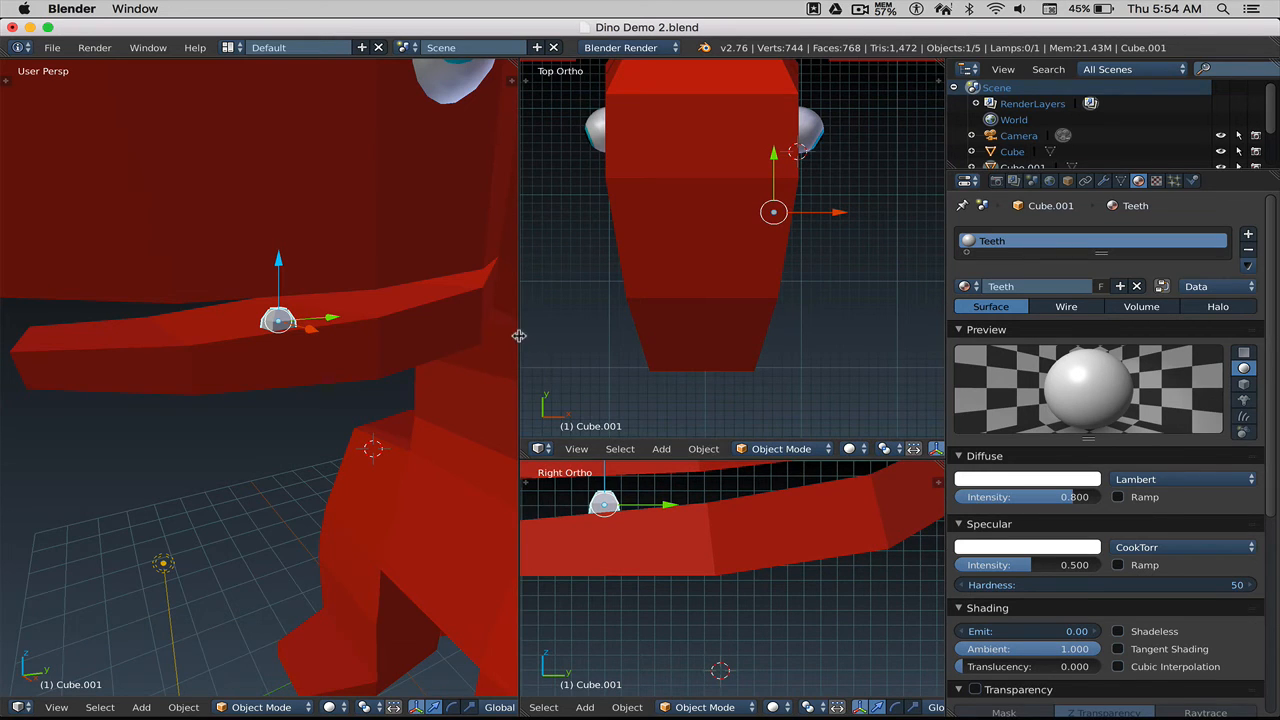
drag(518, 334, 429, 330)
shift+middle_drag(719, 228, 718, 248)
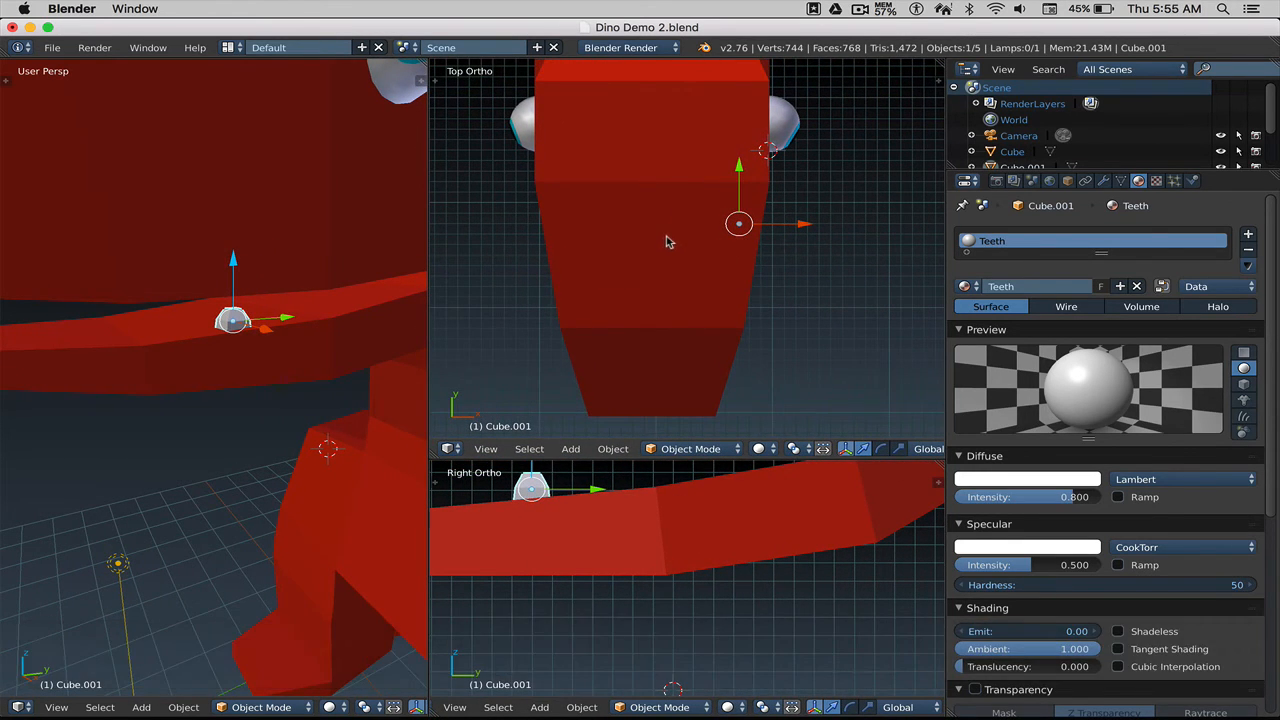
key(z)
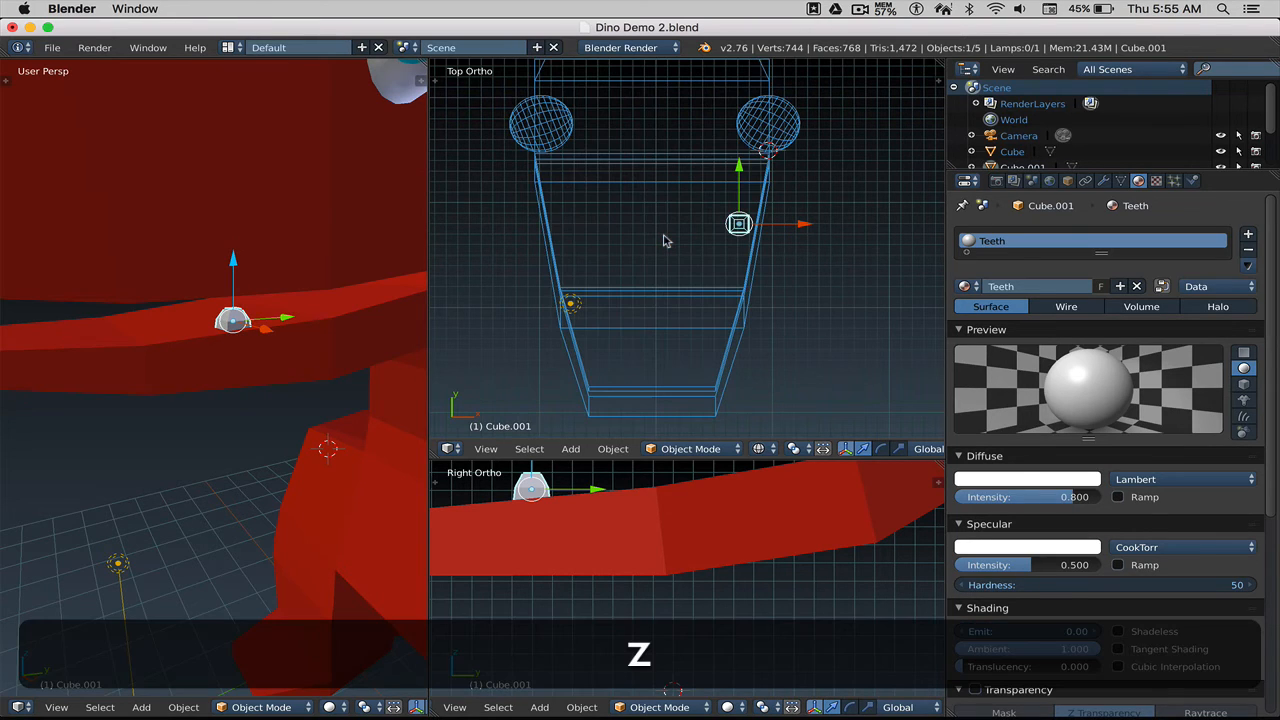
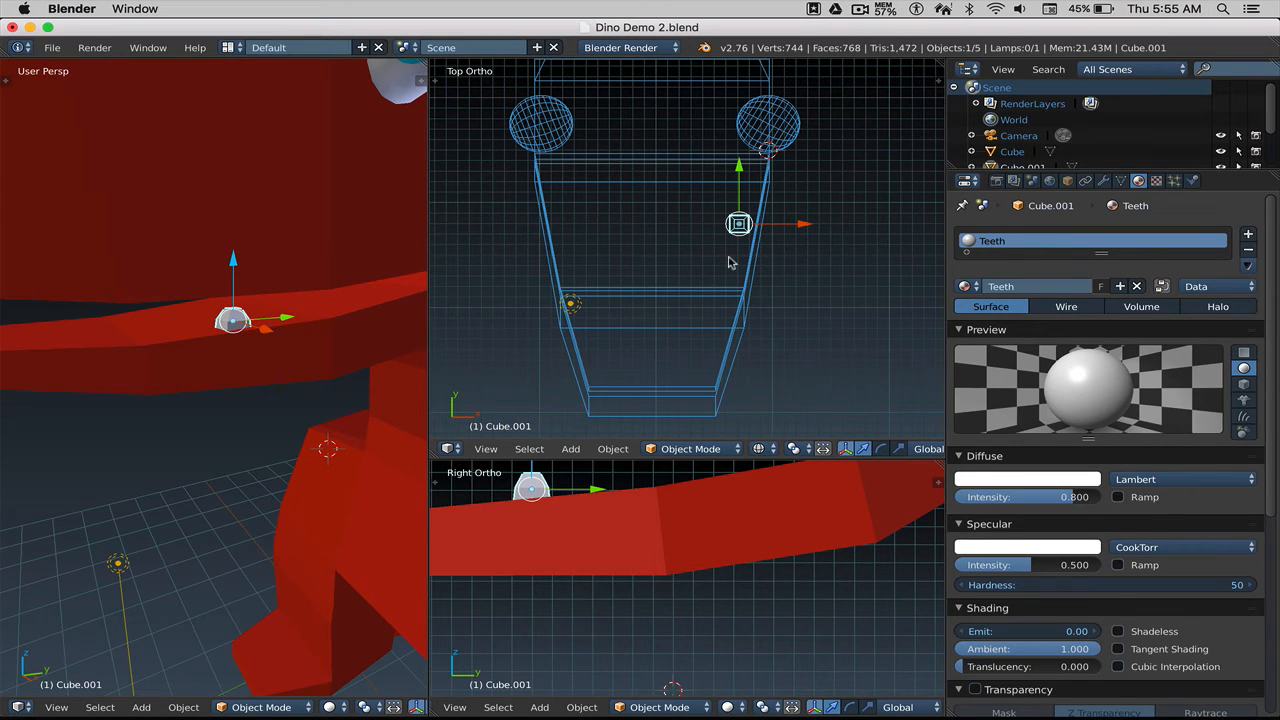
Step: Rotate the tooth a few degrees in the top view to follow the jaw's edge and move it to the jaw's front corner
scroll(728, 257, up, 2)
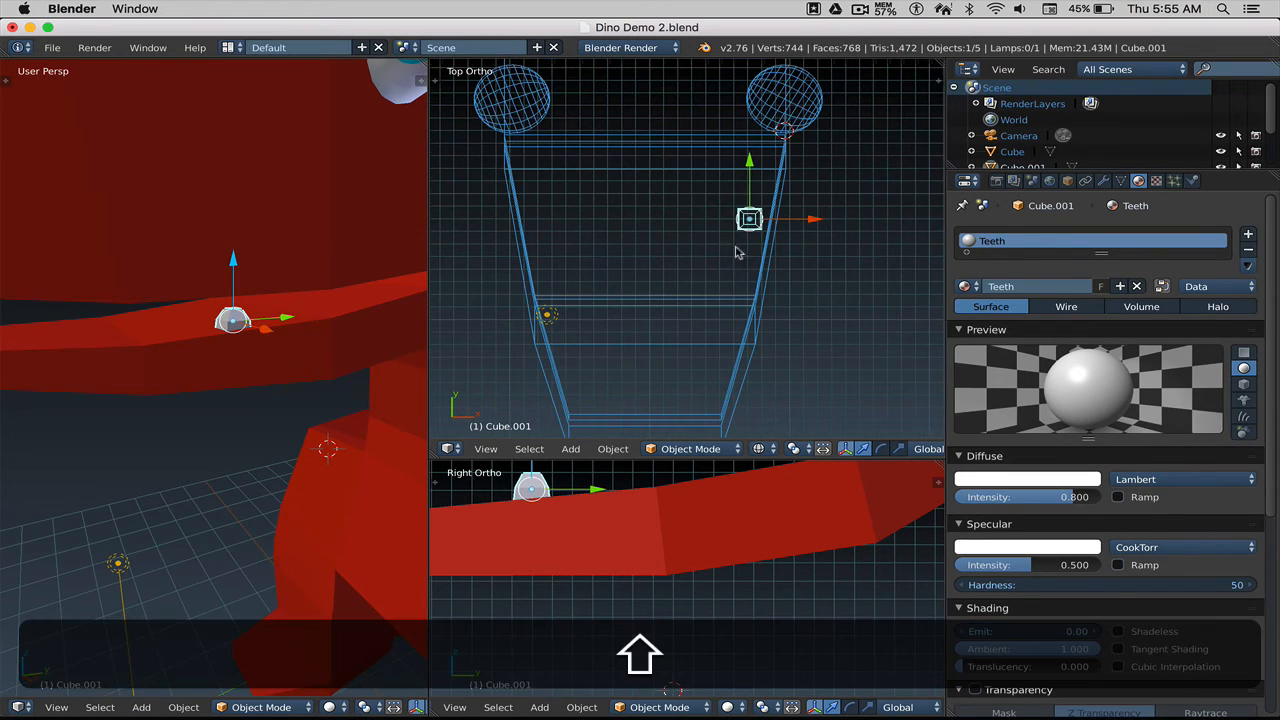
shift+scroll(744, 244, down, 1)
shift+middle_drag(769, 257, 808, 227)
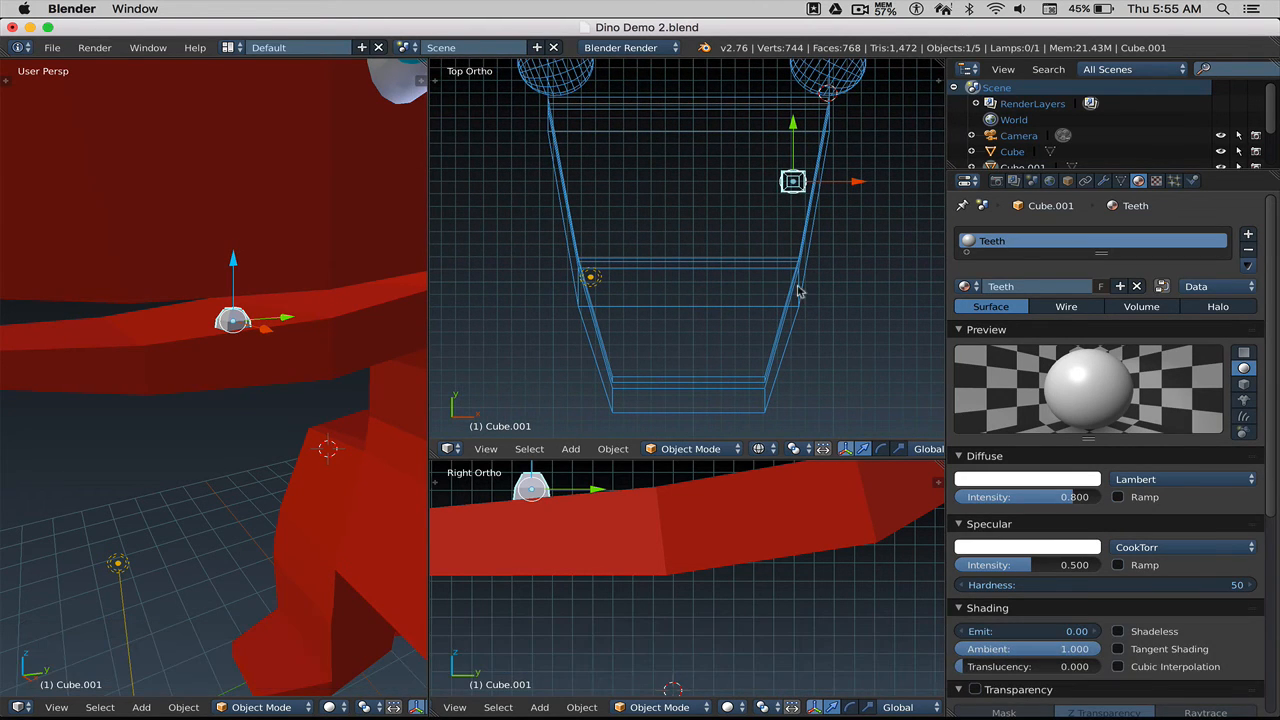
key(r)
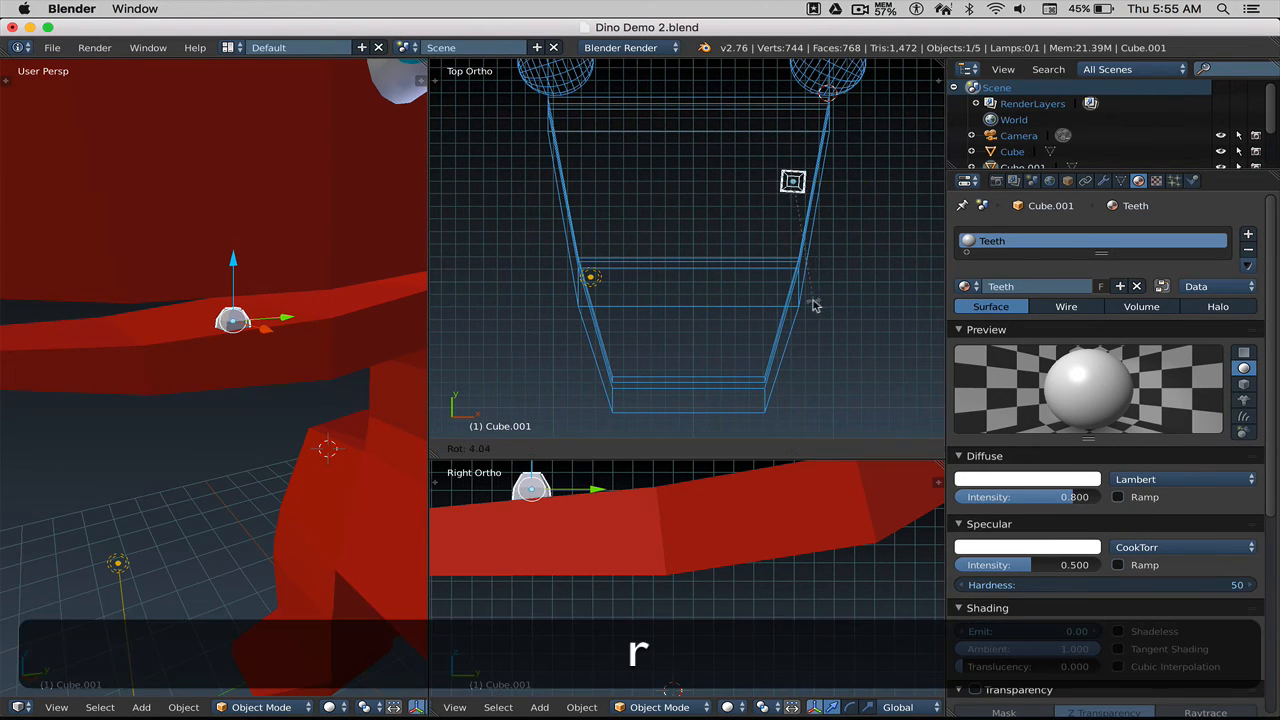
click(807, 304)
key(g)
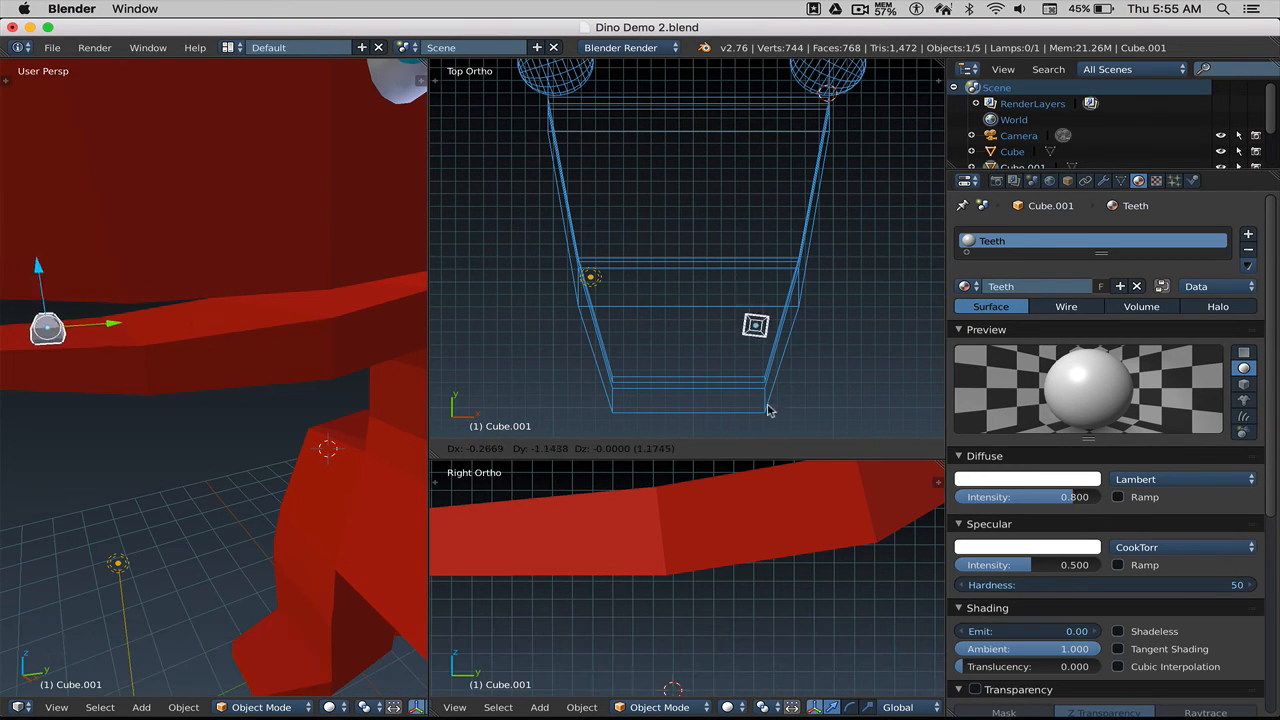
click(761, 73)
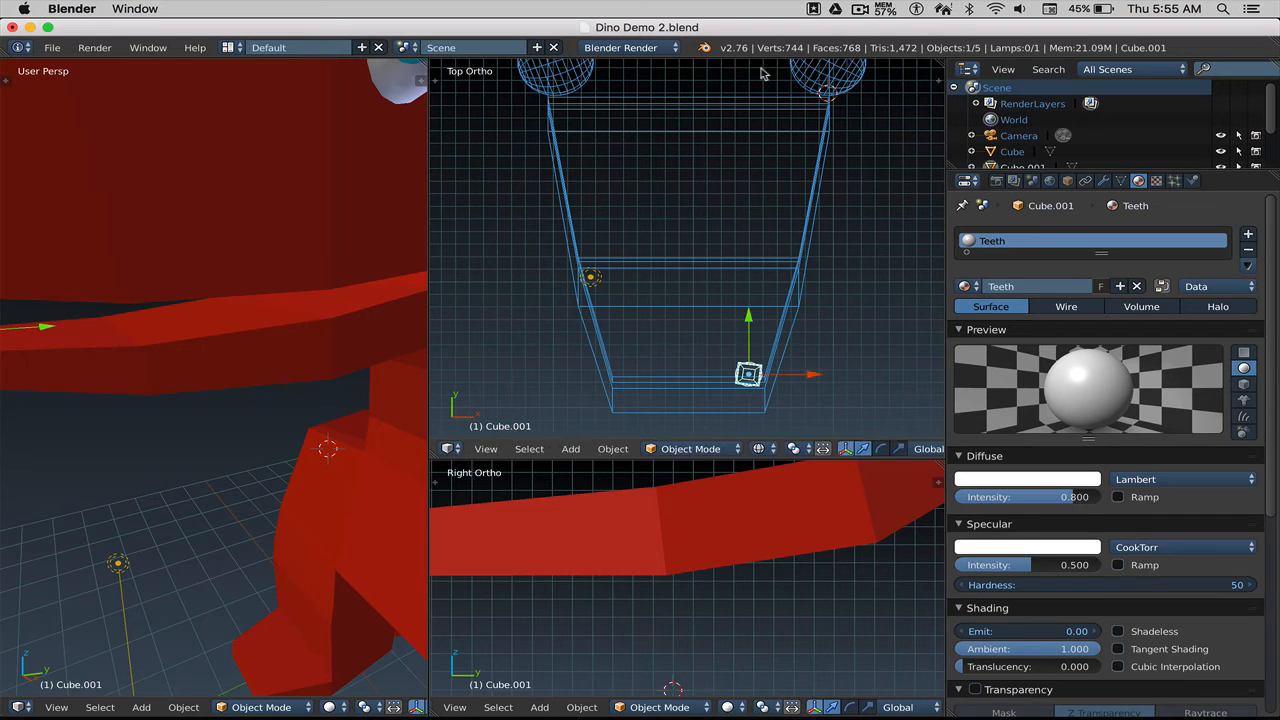
Step: Nudge the tooth outward and slightly back so it sits closer to the side edge at the lower jaw's front corner
shift+middle_drag(186, 286, 200, 318)
scroll(312, 275, up, 2)
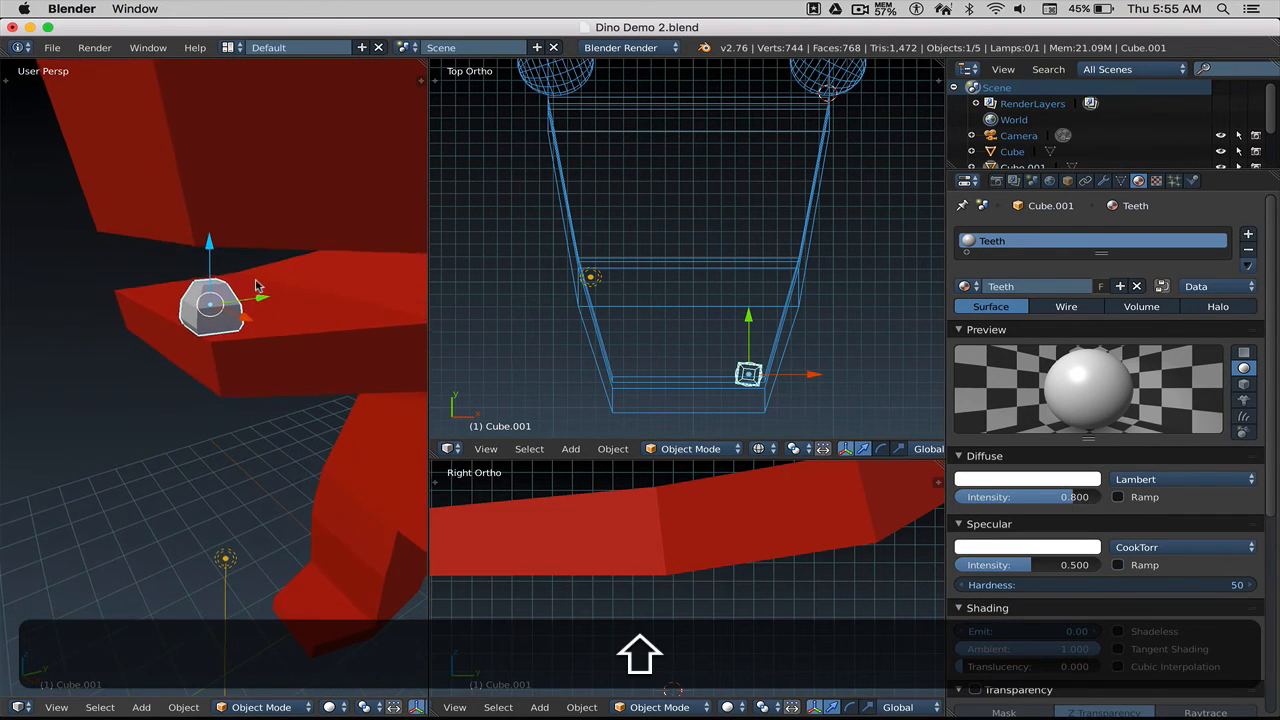
scroll(637, 369, up, 2)
shift+middle_drag(637, 369, 697, 246)
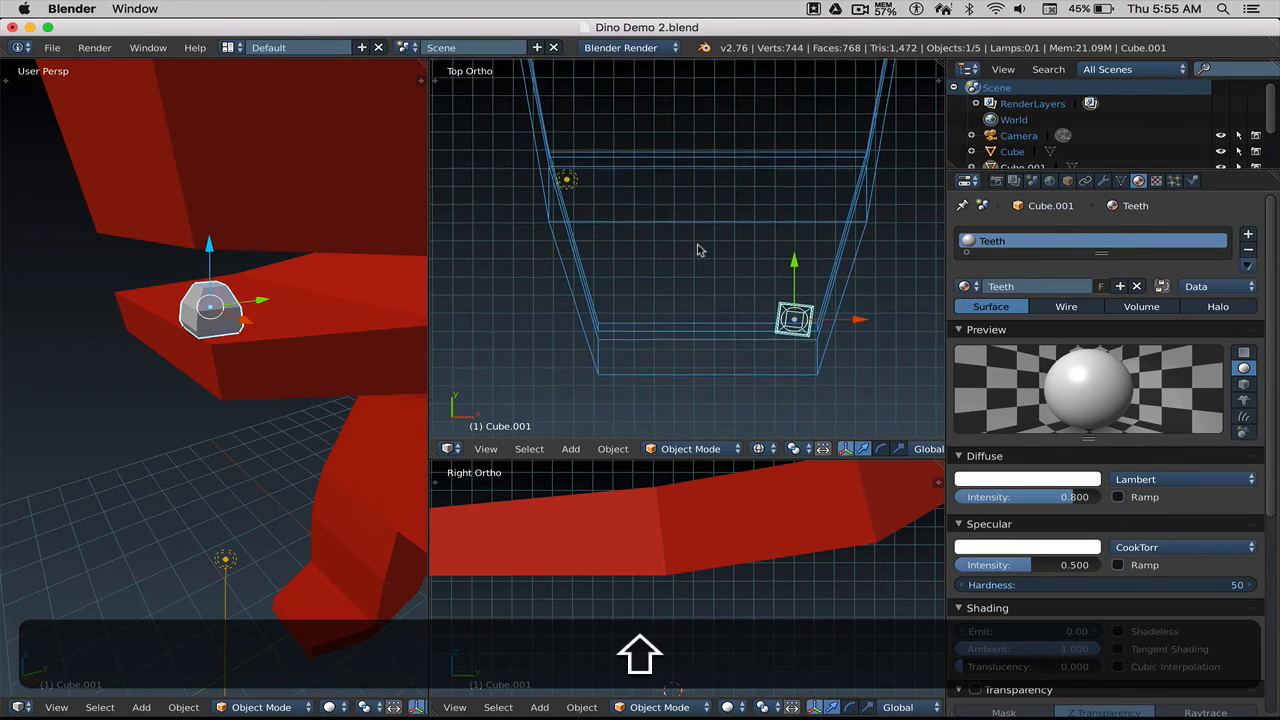
middle_drag(252, 349, 258, 356)
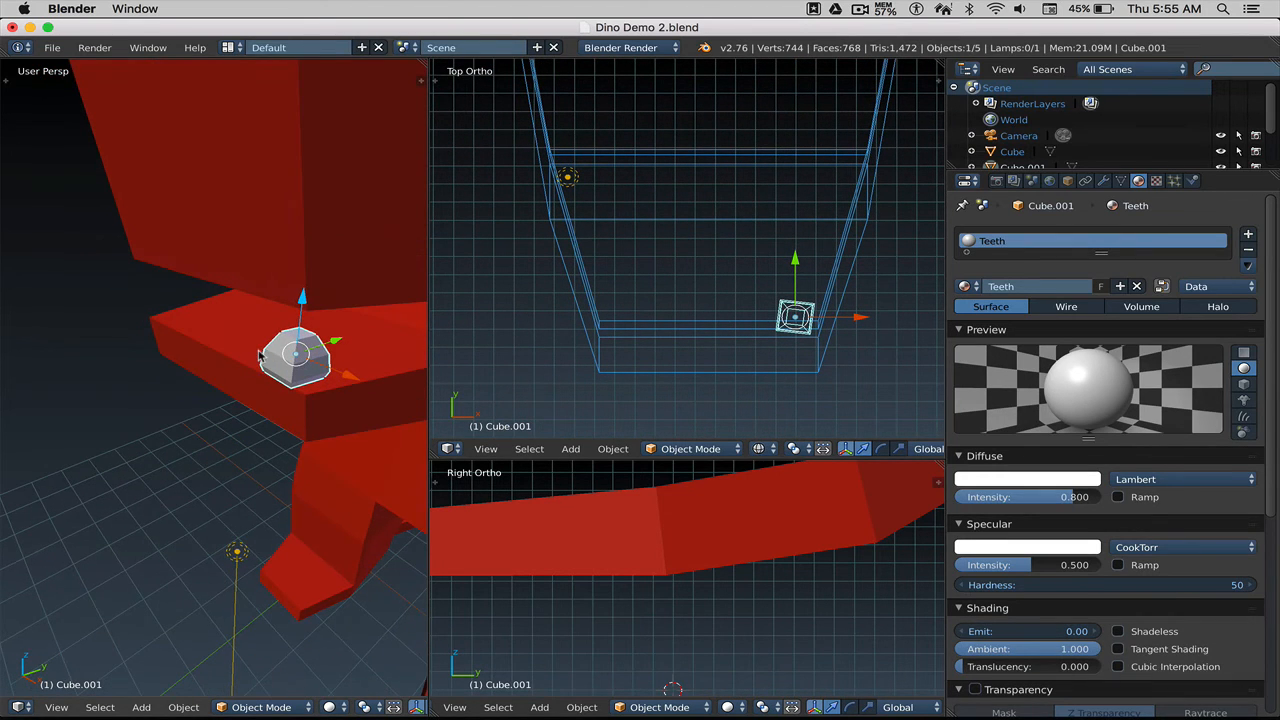
drag(343, 378, 358, 347)
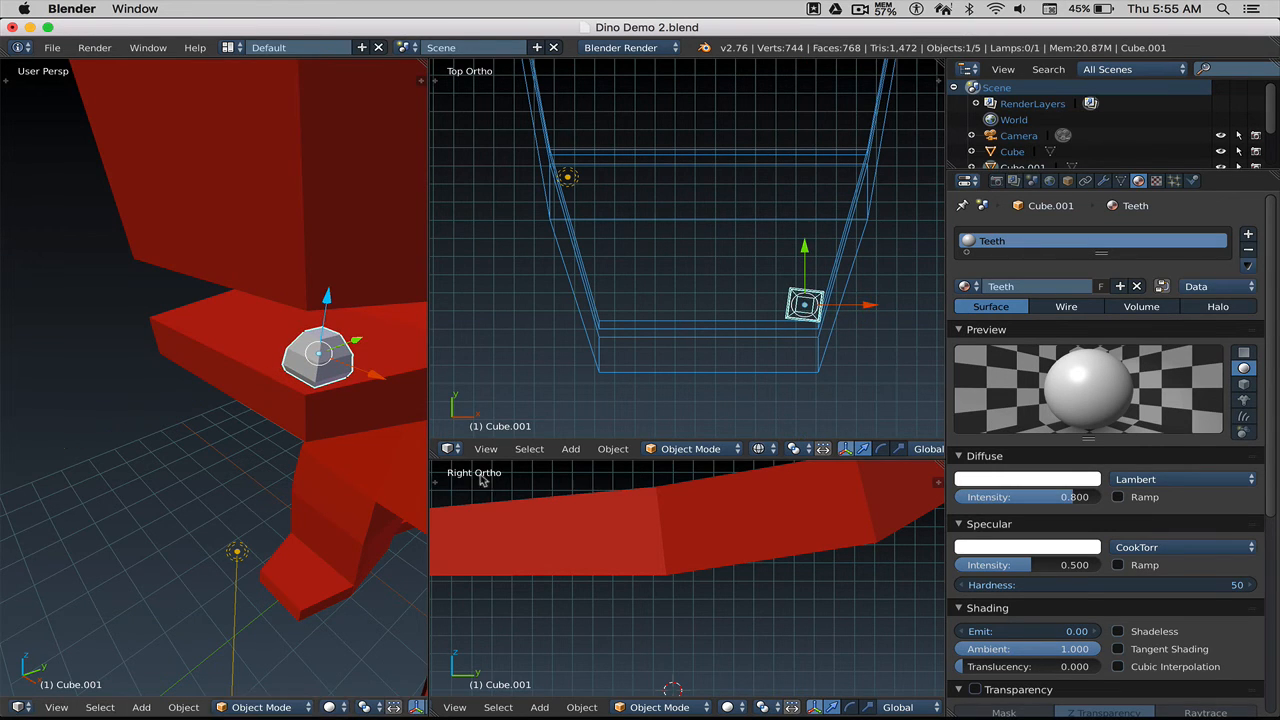
Step: Lower the tooth along Z until its base sinks onto the lower jaw's top surface, and shift it slightly inward from the side edge
shift+middle_drag(525, 535, 858, 558)
scroll(545, 552, up, 4)
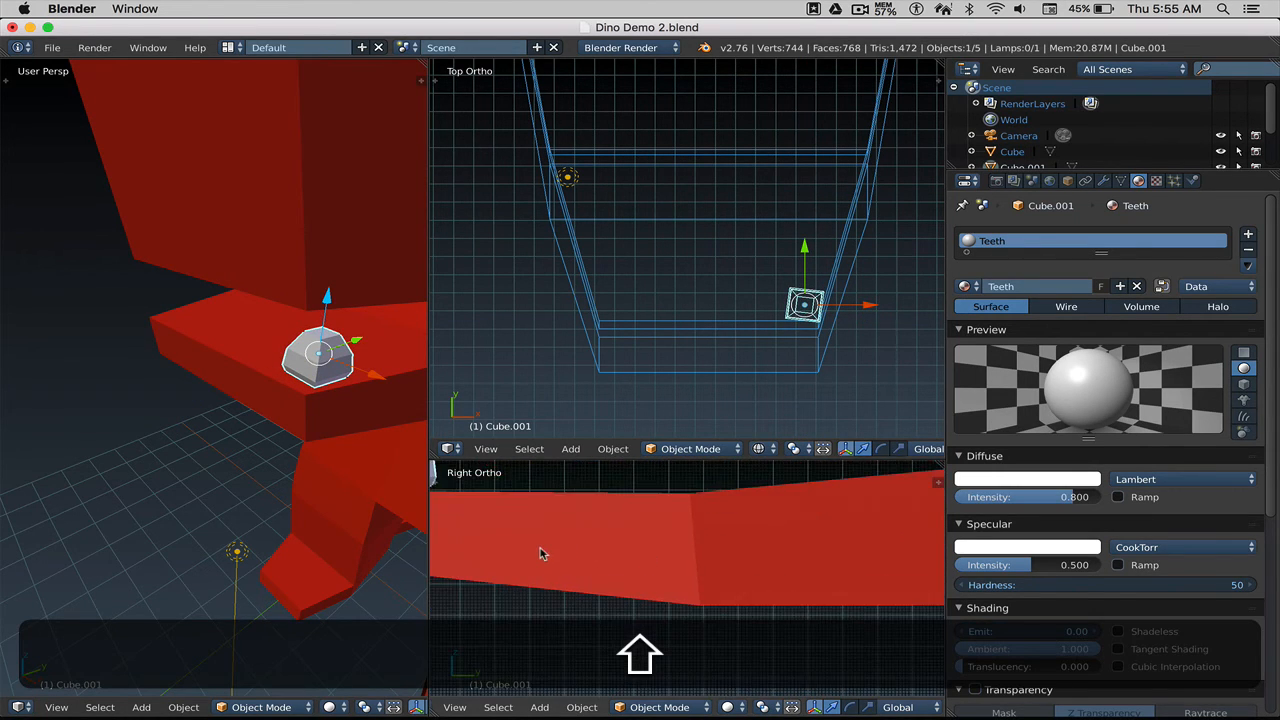
shift+middle_drag(490, 507, 770, 605)
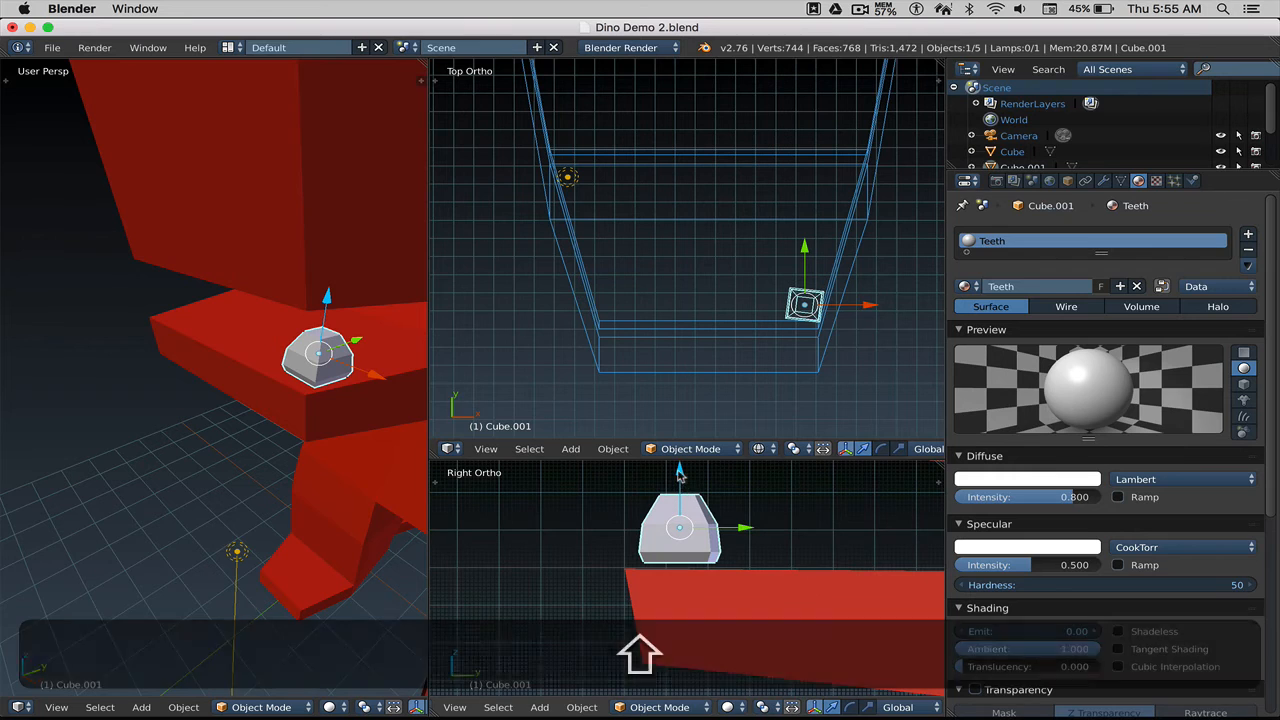
drag(683, 482, 676, 498)
middle_drag(323, 410, 321, 418)
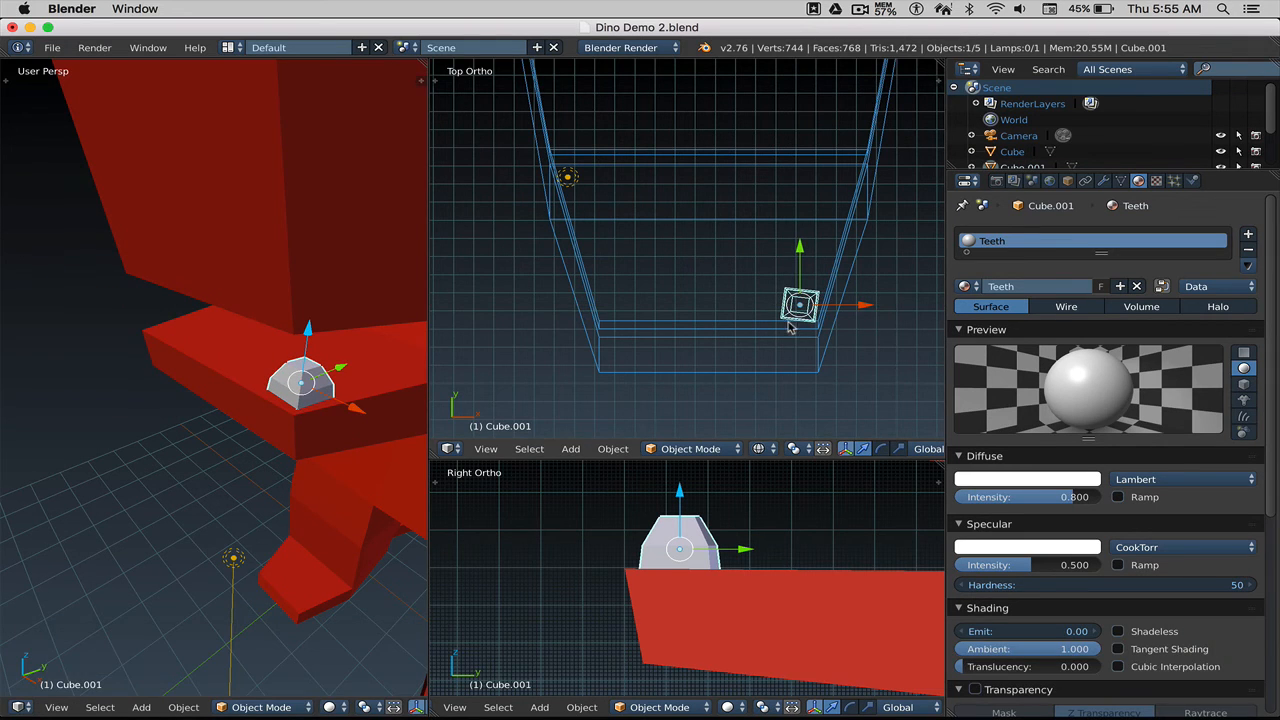
Step: Duplicate the tooth, rotate the copy a few degrees to match the jaw's side edge, and place it directly behind the first tooth
shift+middle_drag(776, 335, 690, 356)
scroll(688, 352, down, 1)
scroll(350, 388, down, 1)
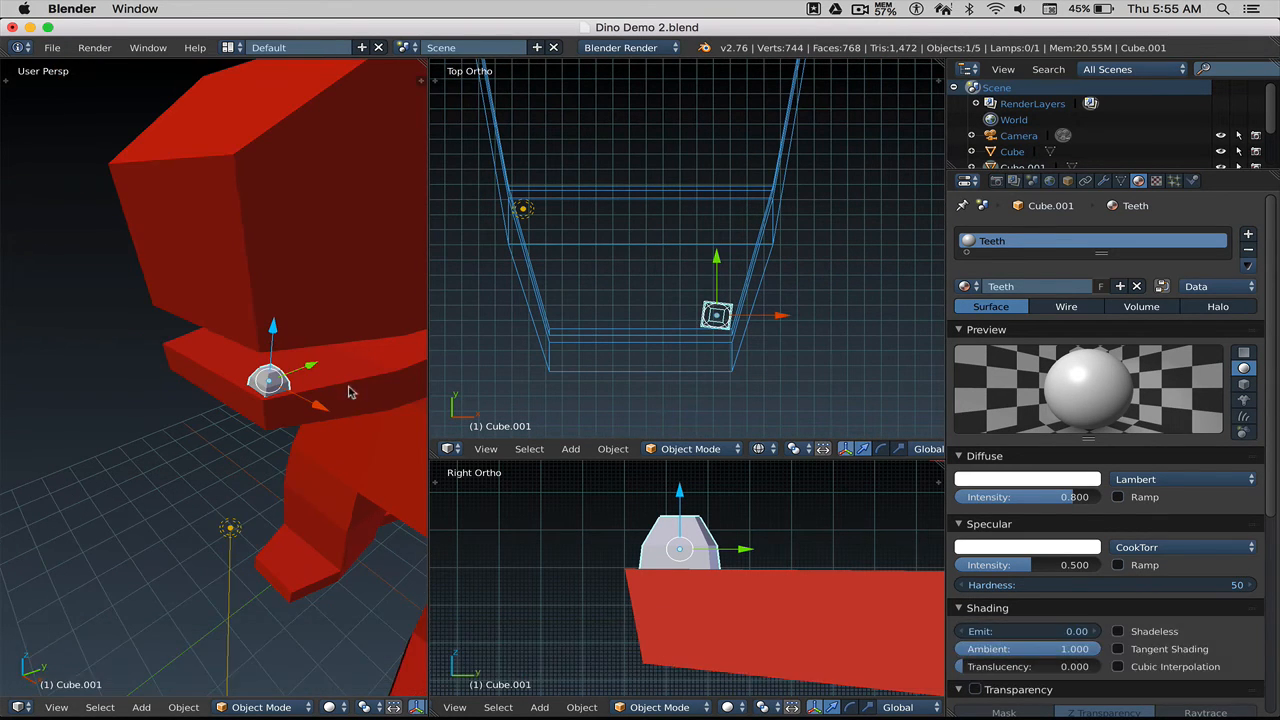
middle_drag(347, 387, 330, 386)
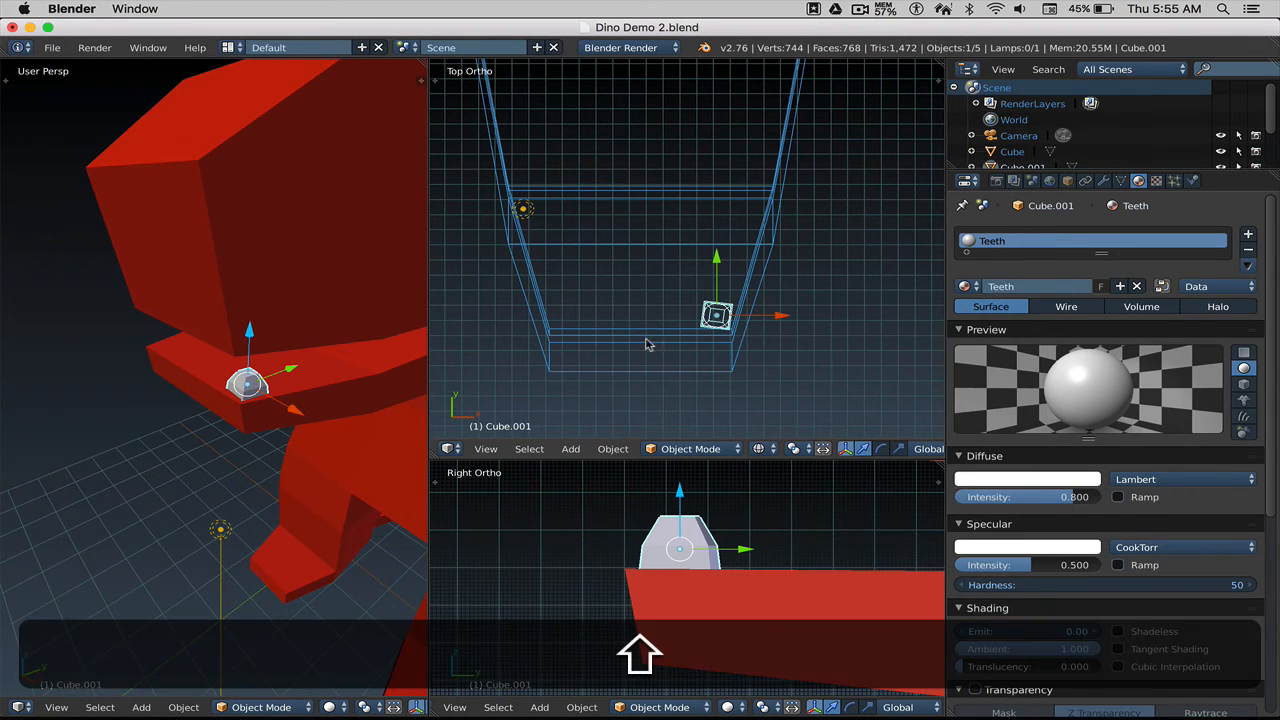
shift+middle_drag(651, 346, 616, 364)
key(shift+d)
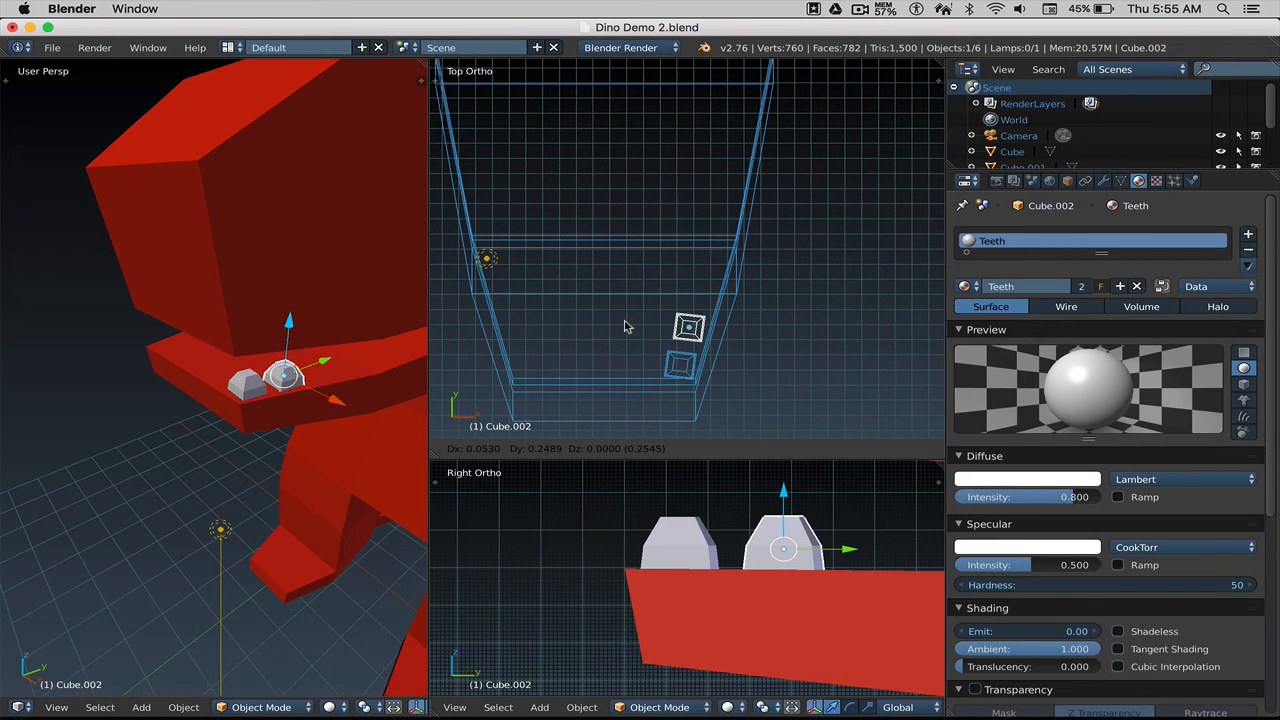
click(624, 326)
key(r)
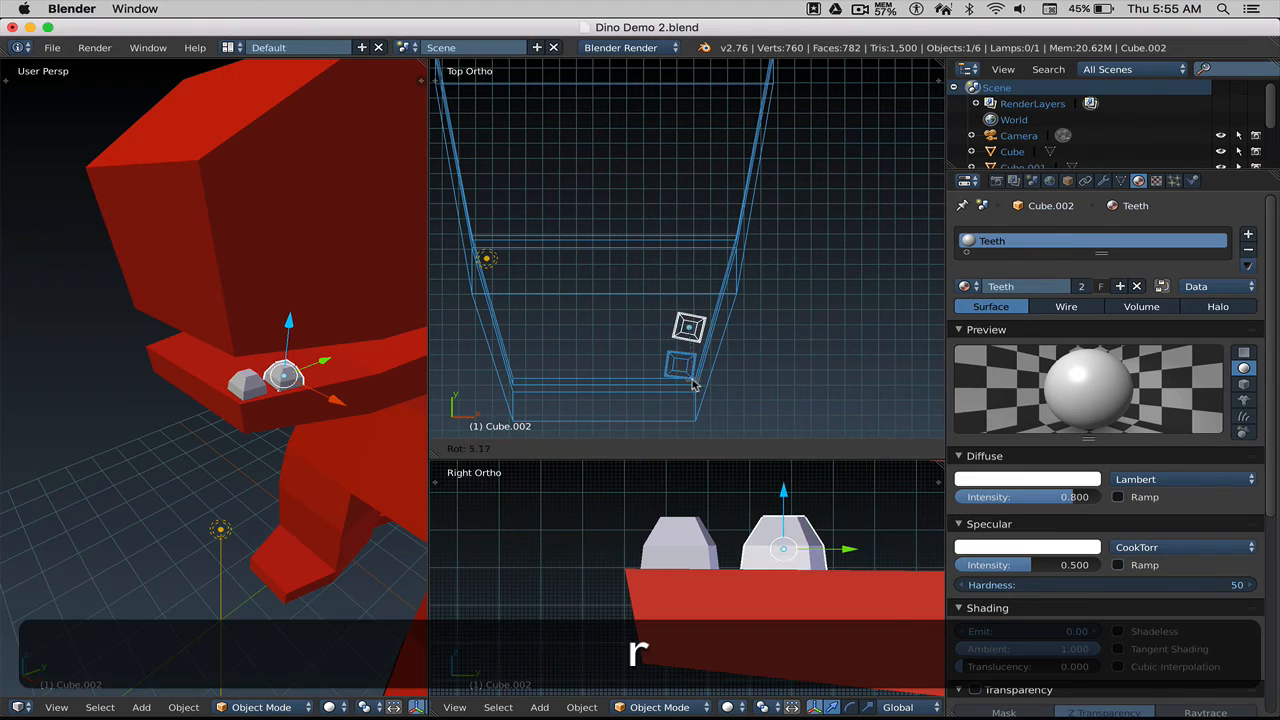
click(676, 383)
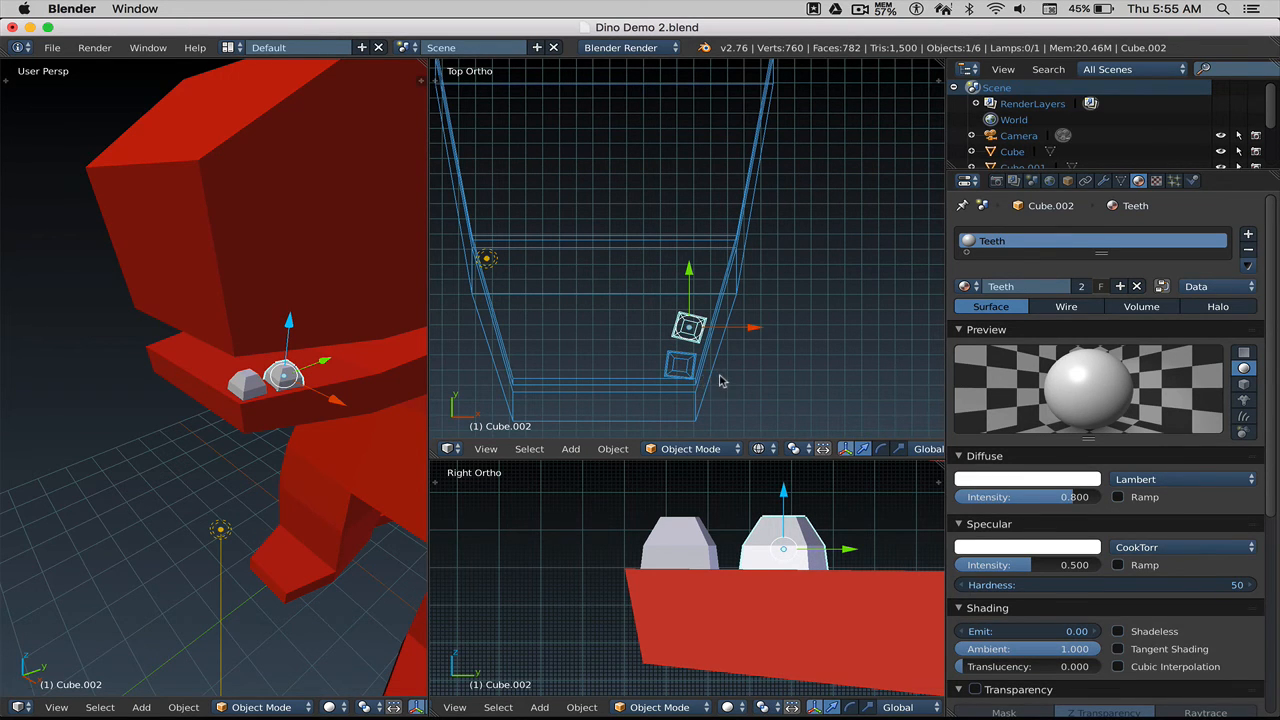
key(g)
click(724, 389)
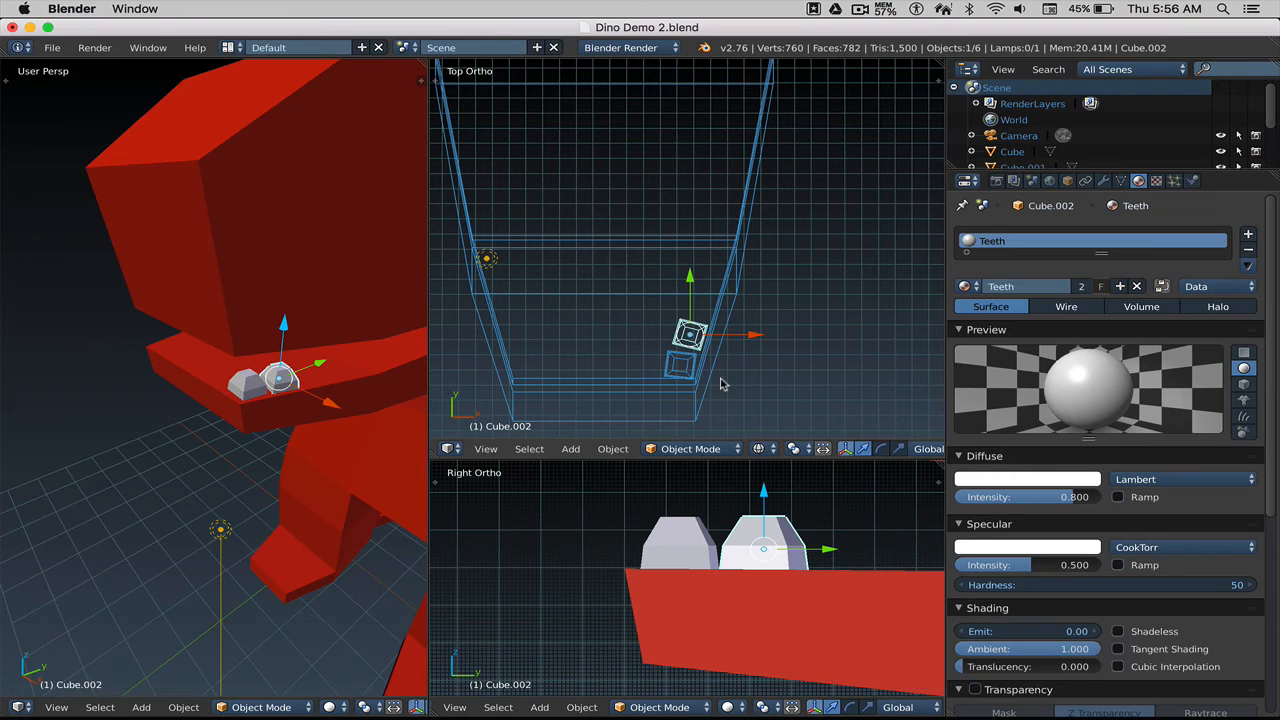
Step: Duplicate the second tooth about 0.47 units back along the jaw's side edge, leaving a gap between the teeth
key(shift+d)
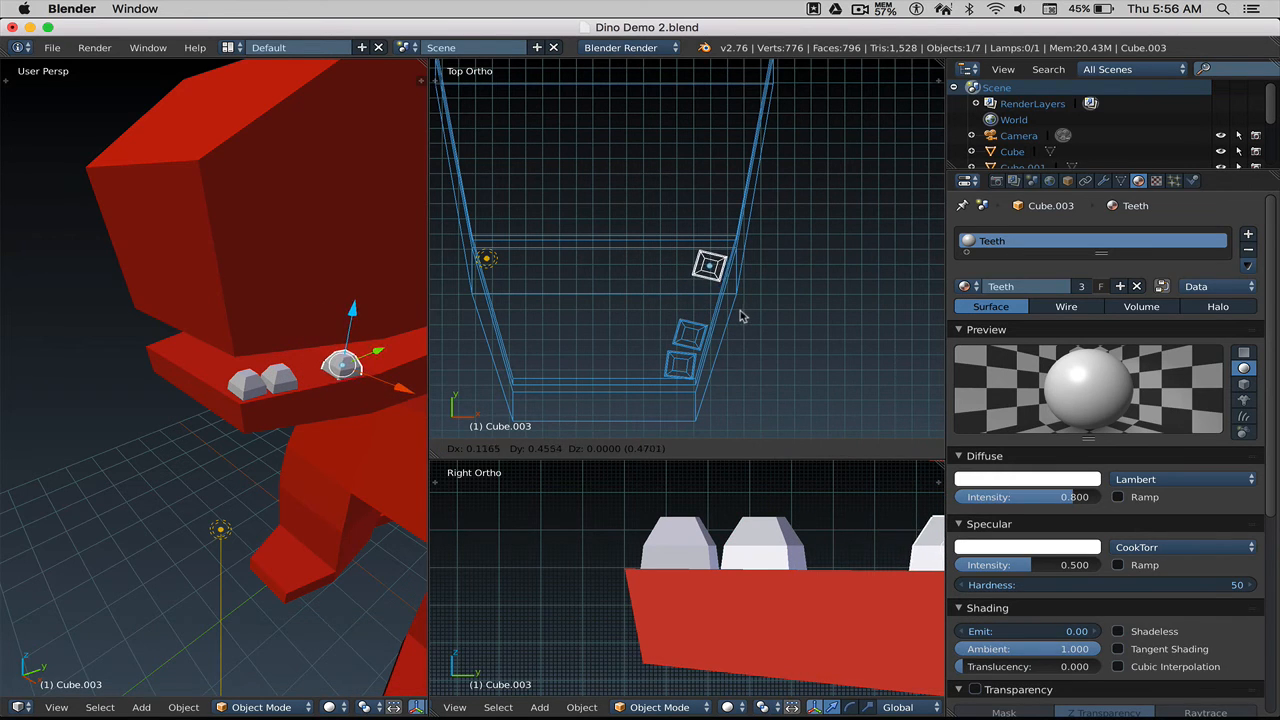
click(742, 317)
shift+middle_drag(317, 424, 246, 424)
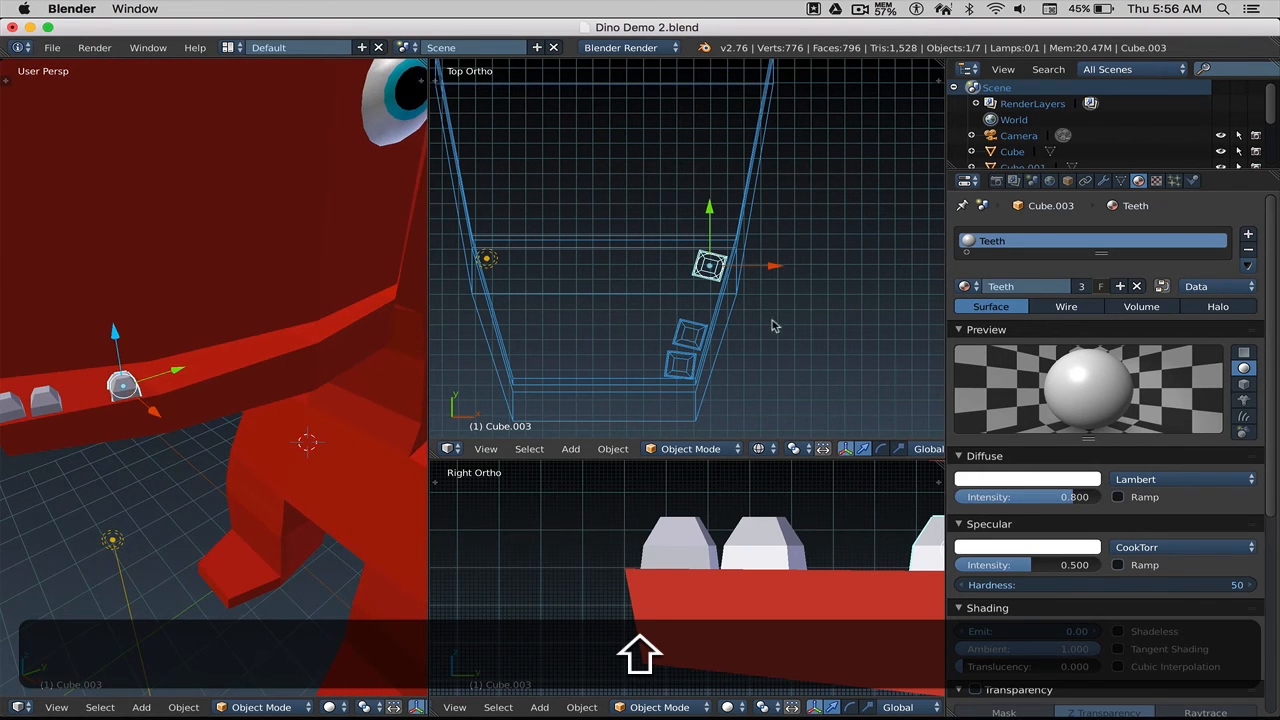
Step: Duplicate the third tooth about 0.2 units back along the jaw's edge and fine-tune the copy's position right behind it
key(shift+d)
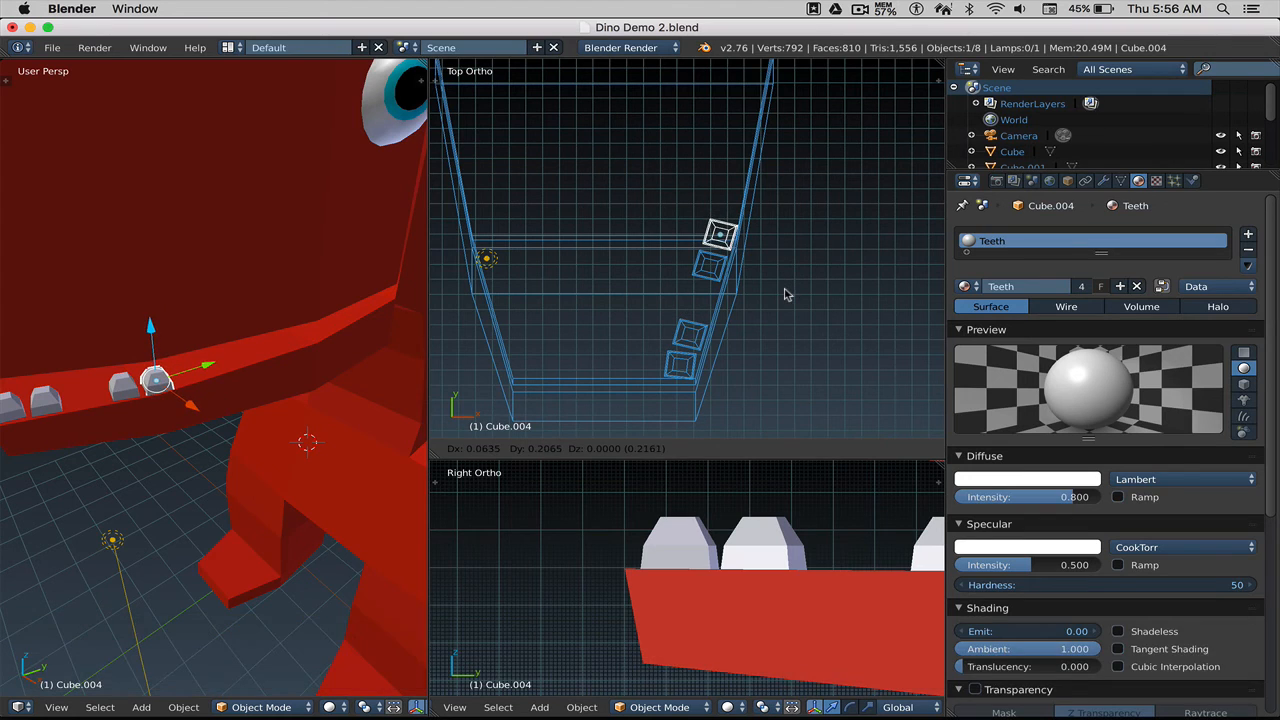
click(776, 298)
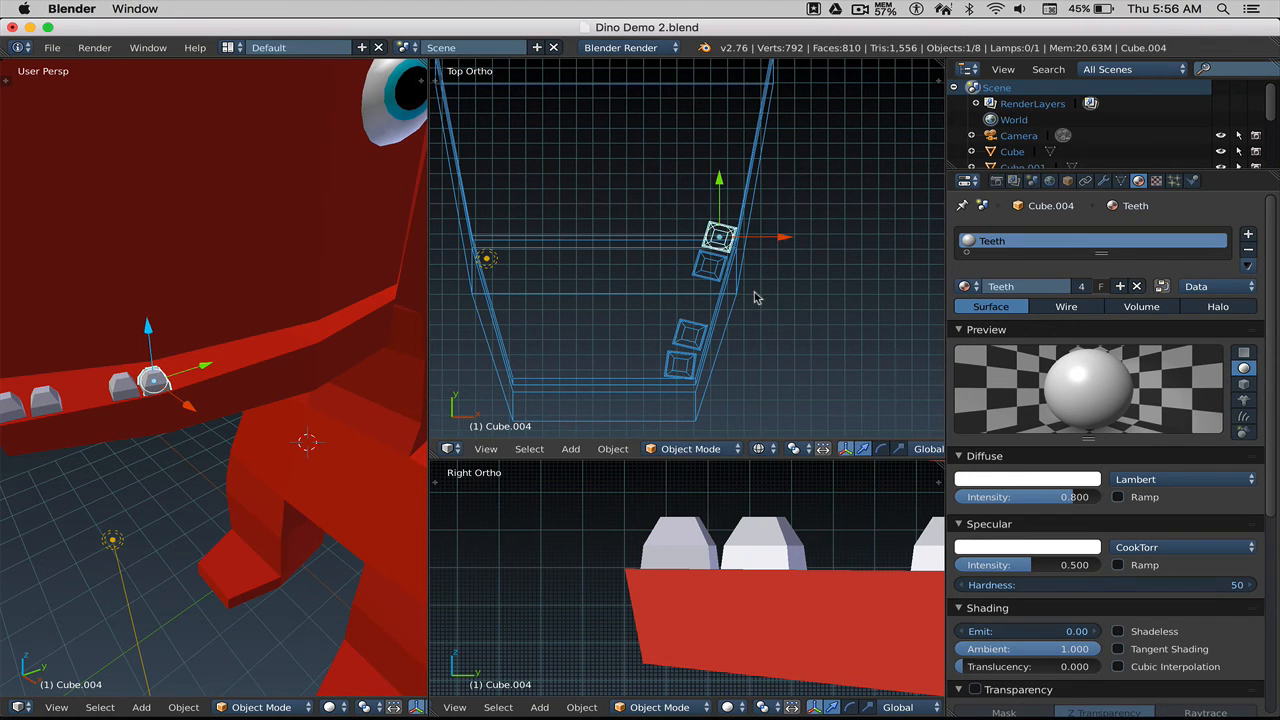
key(r)
right_click(760, 295)
key(g)
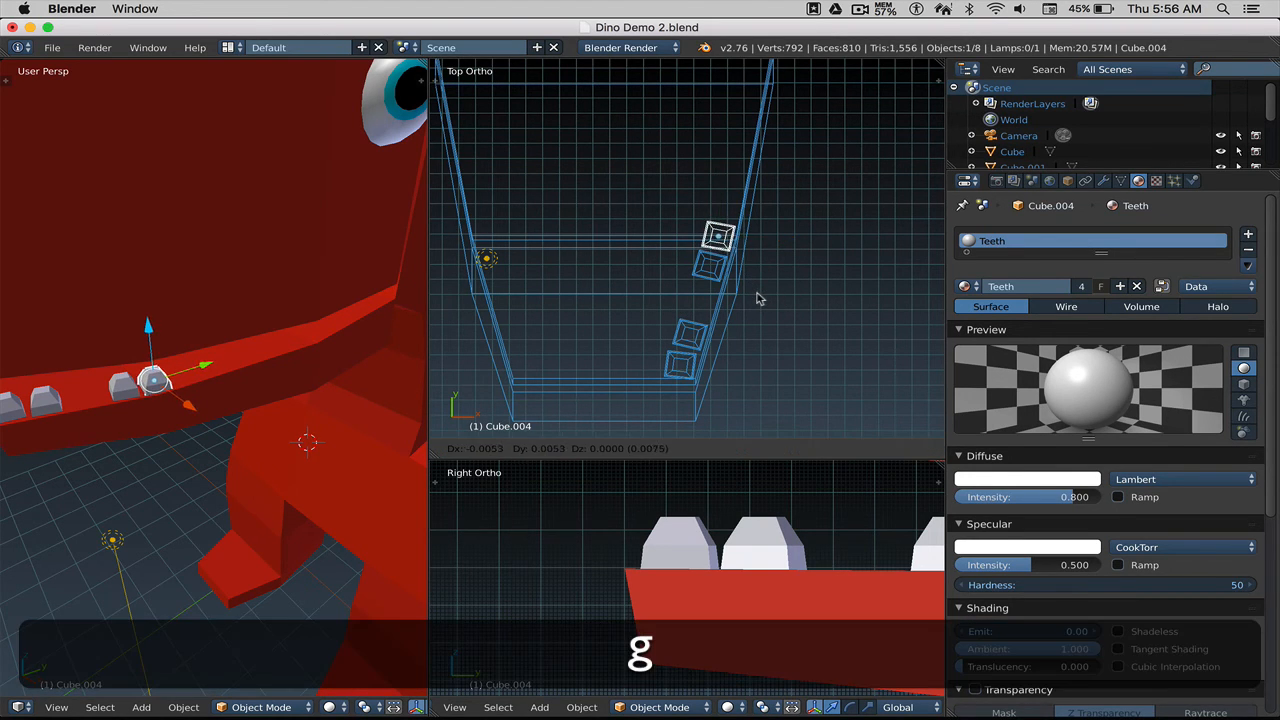
click(757, 298)
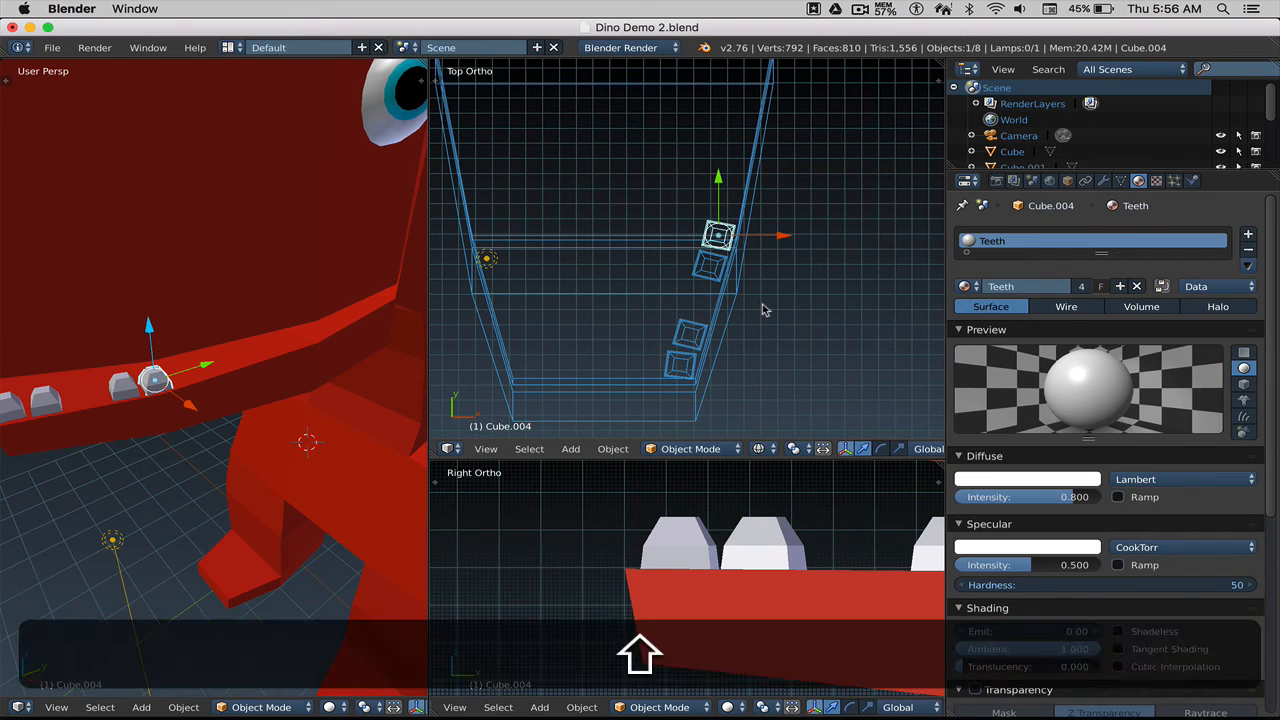
Step: Duplicate the fourth tooth directly behind itself to add a fifth one along the jaw's side edge
key(shift+d)
click(768, 290)
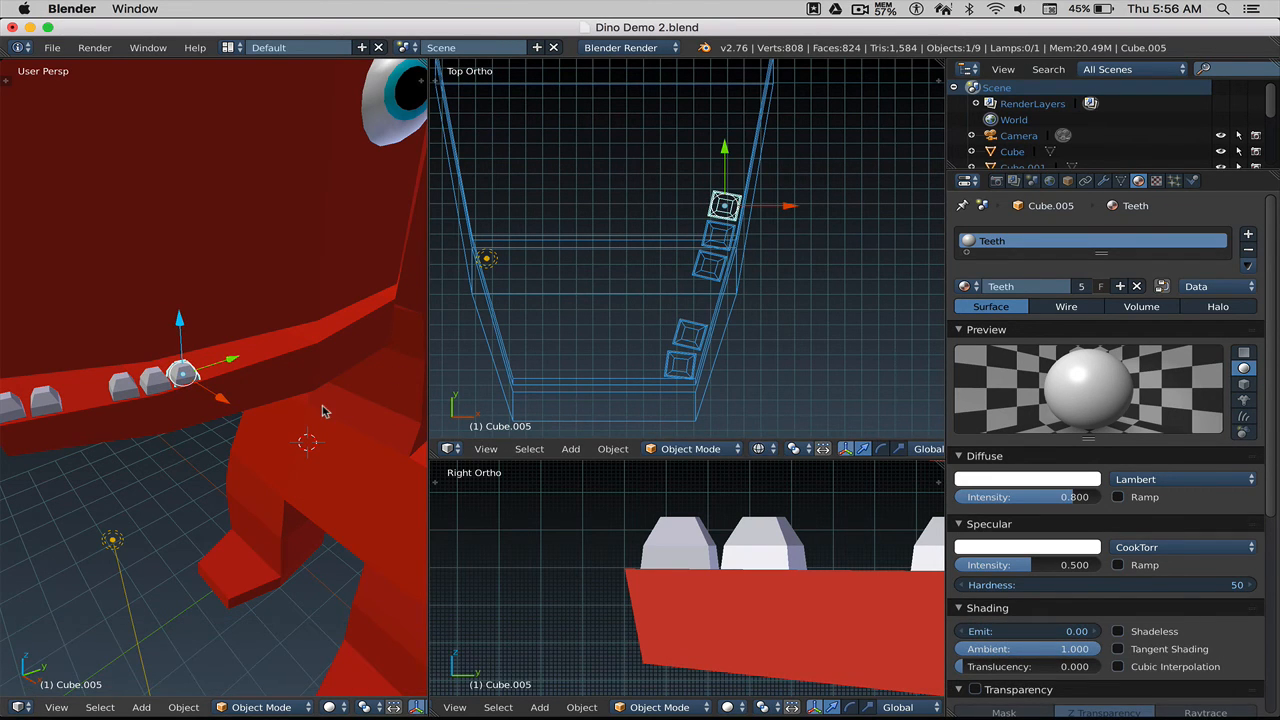
scroll(323, 407, down, 2)
shift+middle_drag(319, 400, 319, 392)
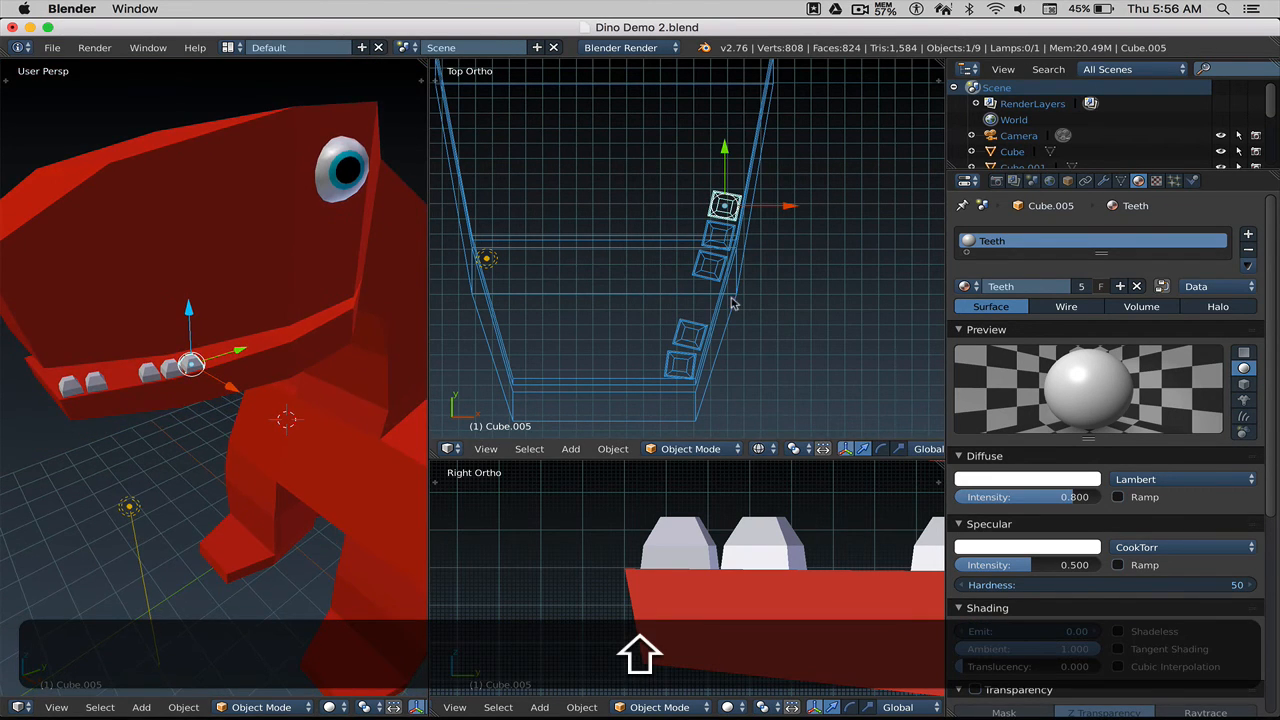
Step: Duplicate the fifth tooth about 0.2 units back along the jaw's side edge and rotate the copy slightly to follow it
key(shift+d)
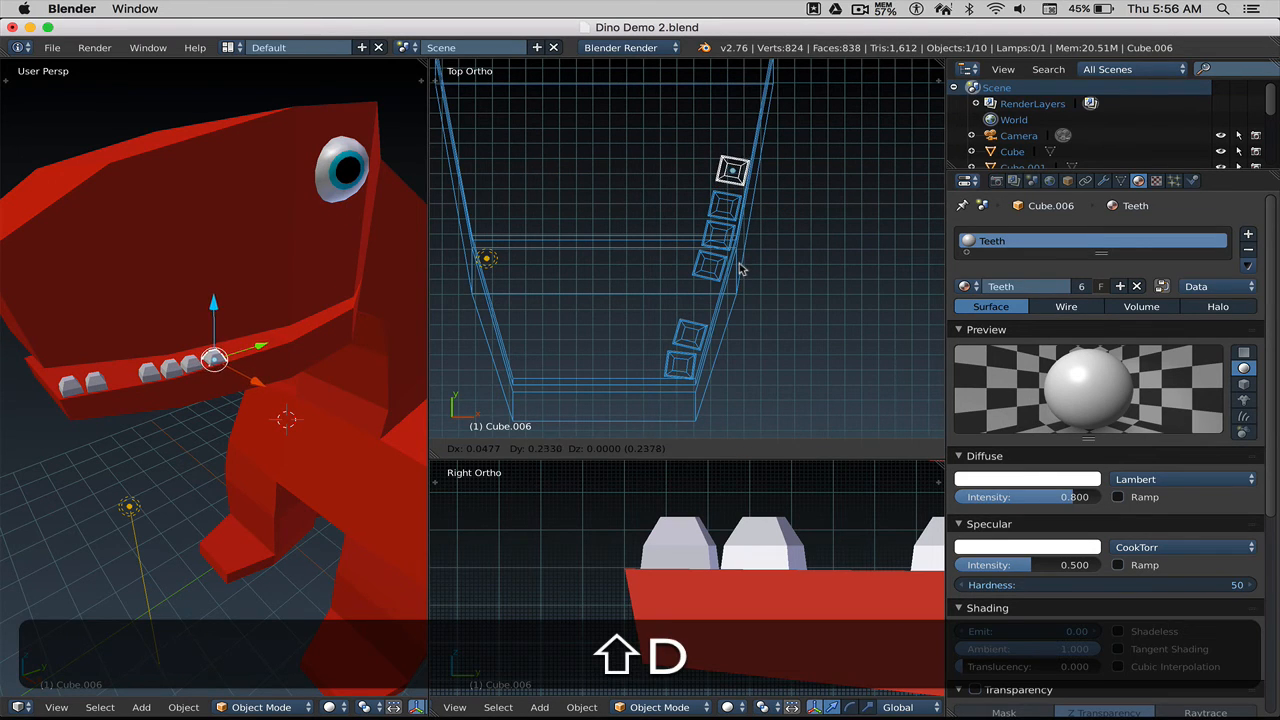
click(730, 282)
key(r)
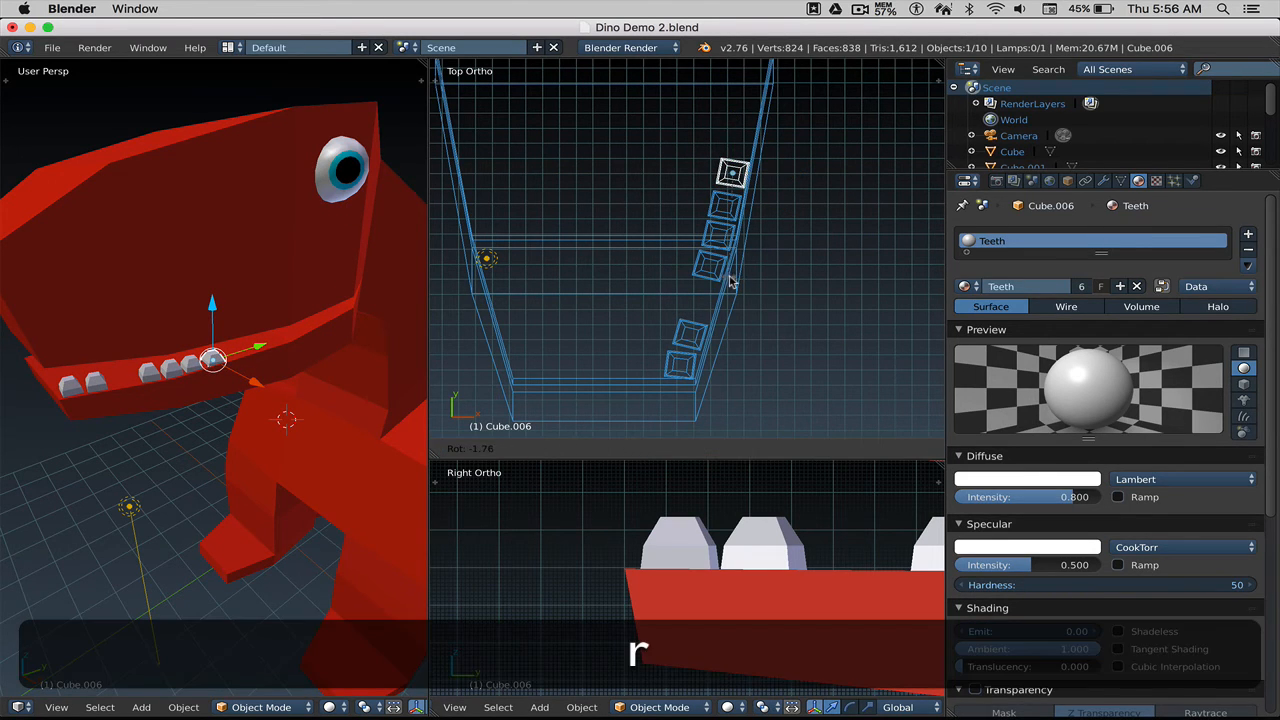
click(733, 284)
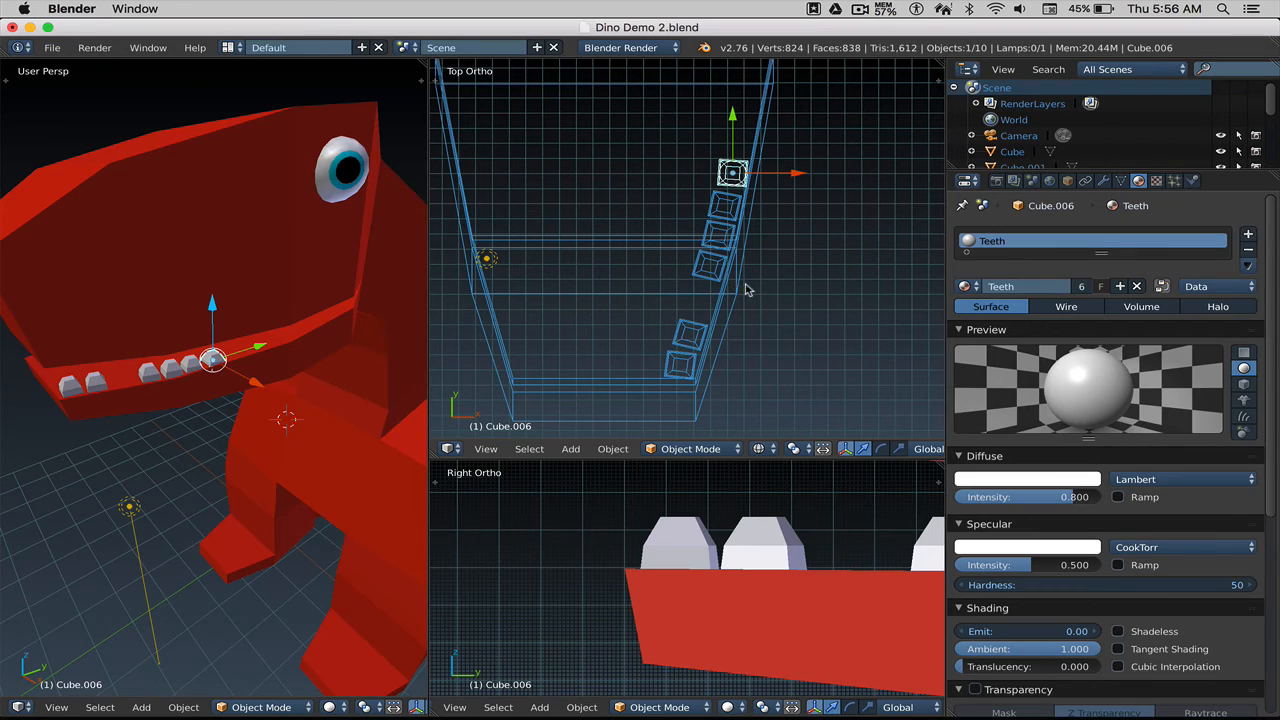
Step: Scale the sixth tooth up by about 1.05 and shift it slightly inward from the jaw's edge
key(s)
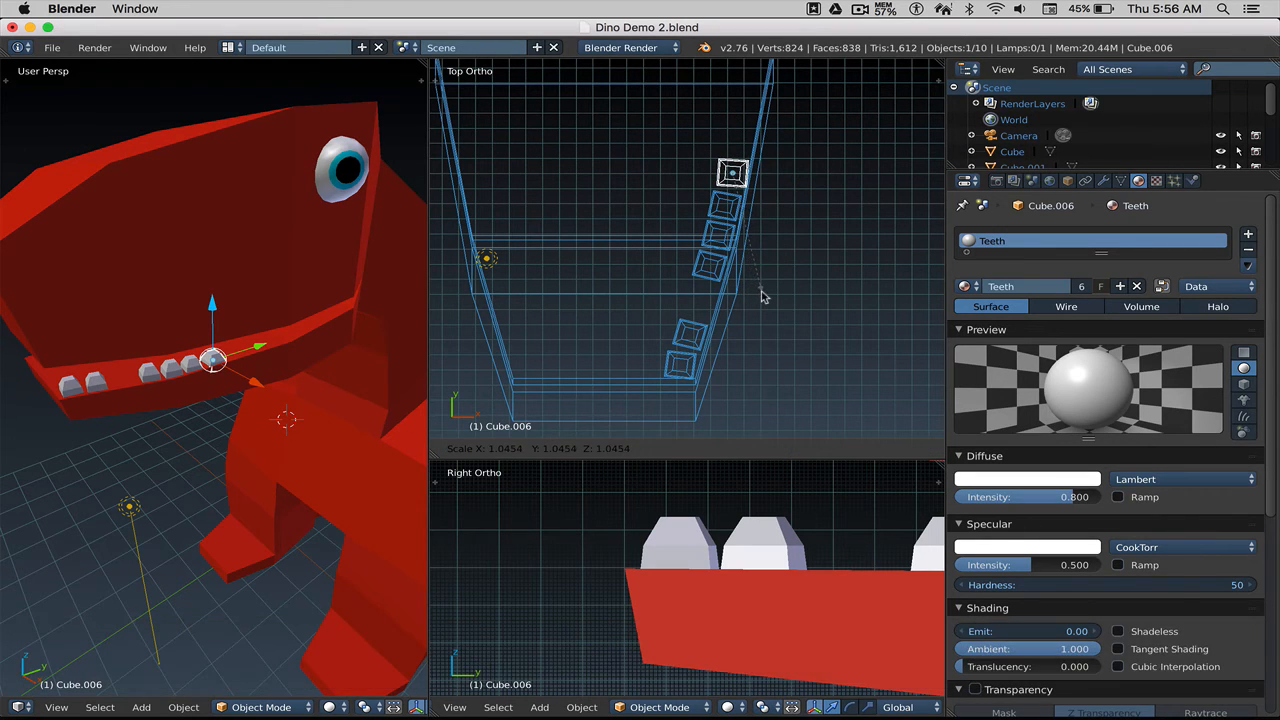
click(764, 296)
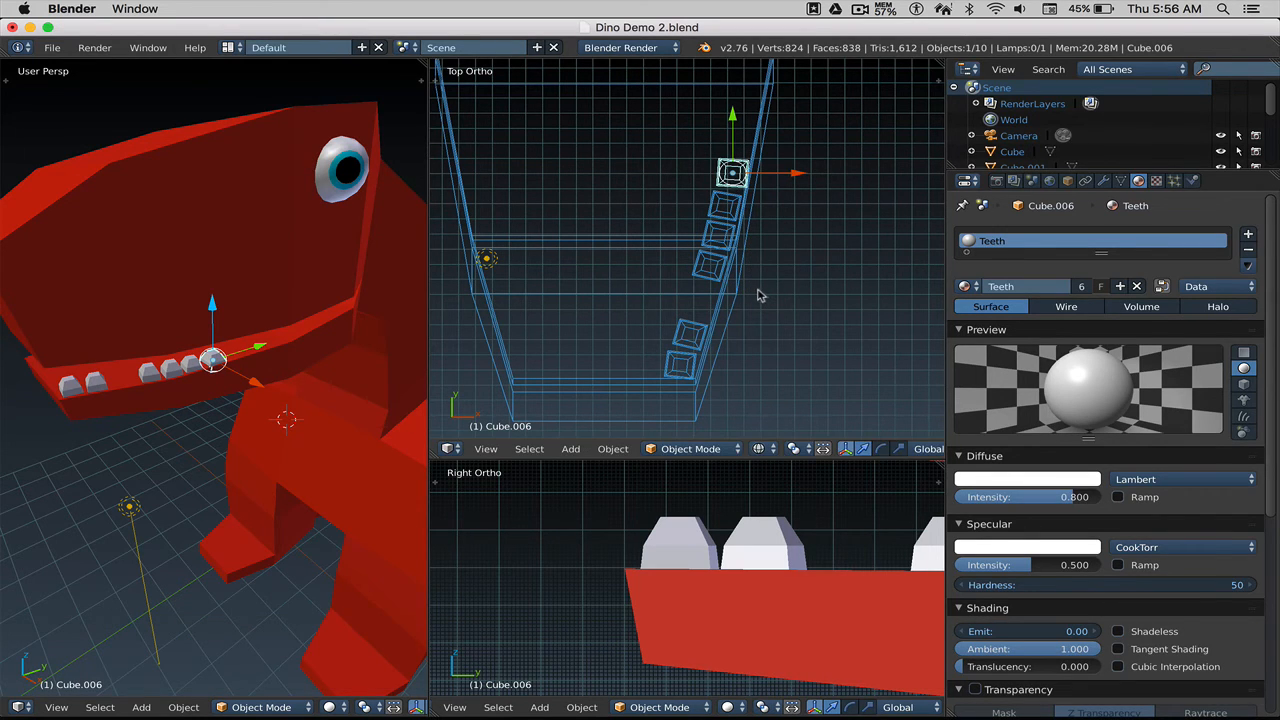
key(g)
click(752, 297)
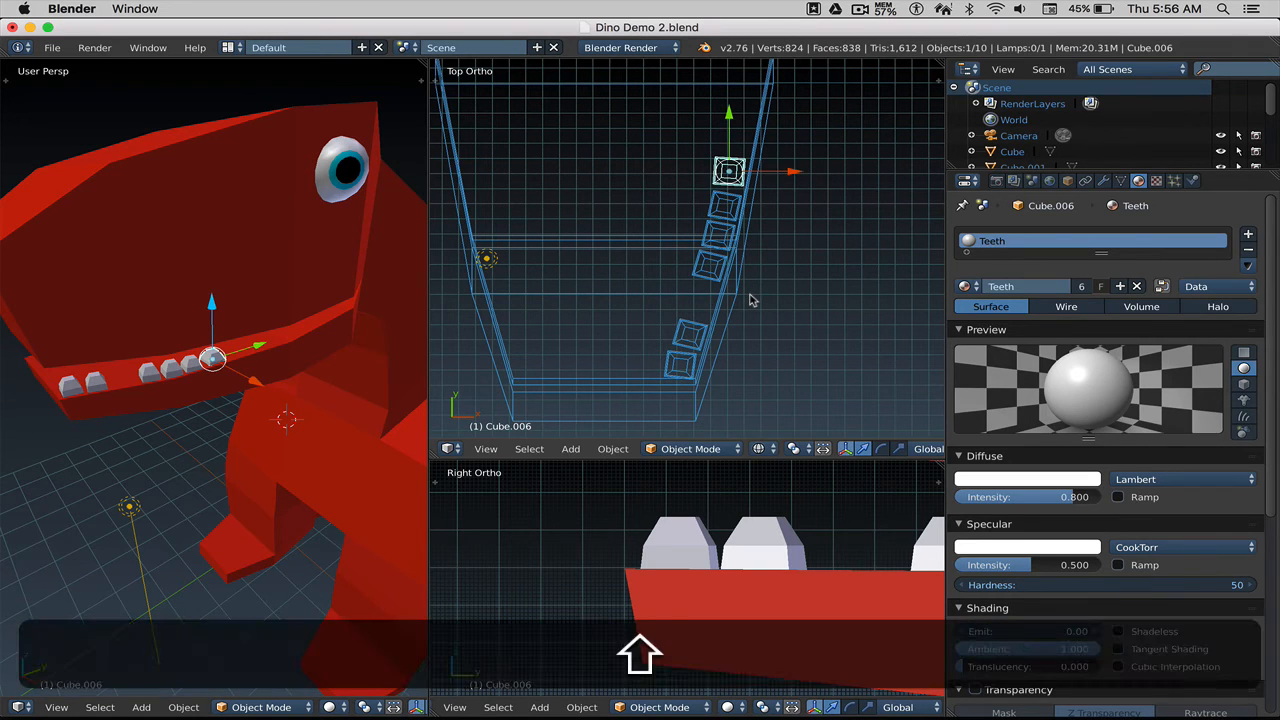
Step: Duplicate the sixth tooth directly behind itself and raise the copy to follow the rising jaw surface
key(shift+d)
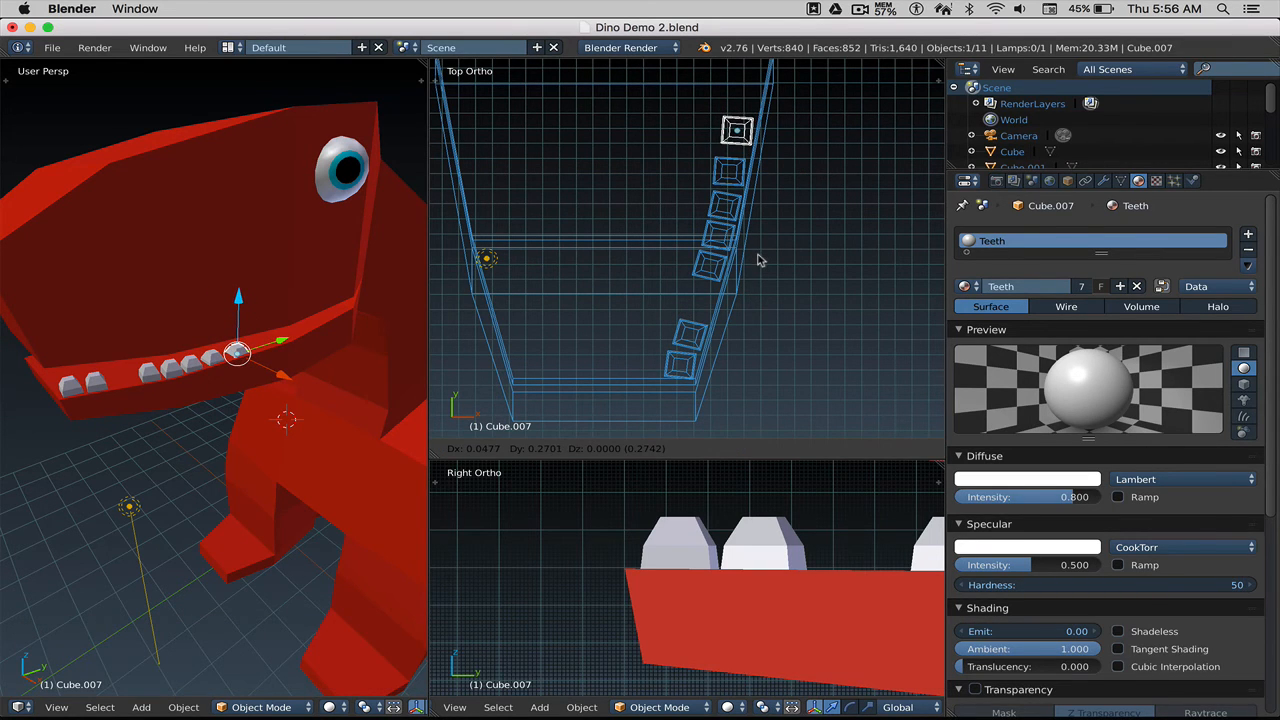
click(757, 260)
scroll(650, 570, down, 3)
shift+middle_drag(606, 563, 790, 565)
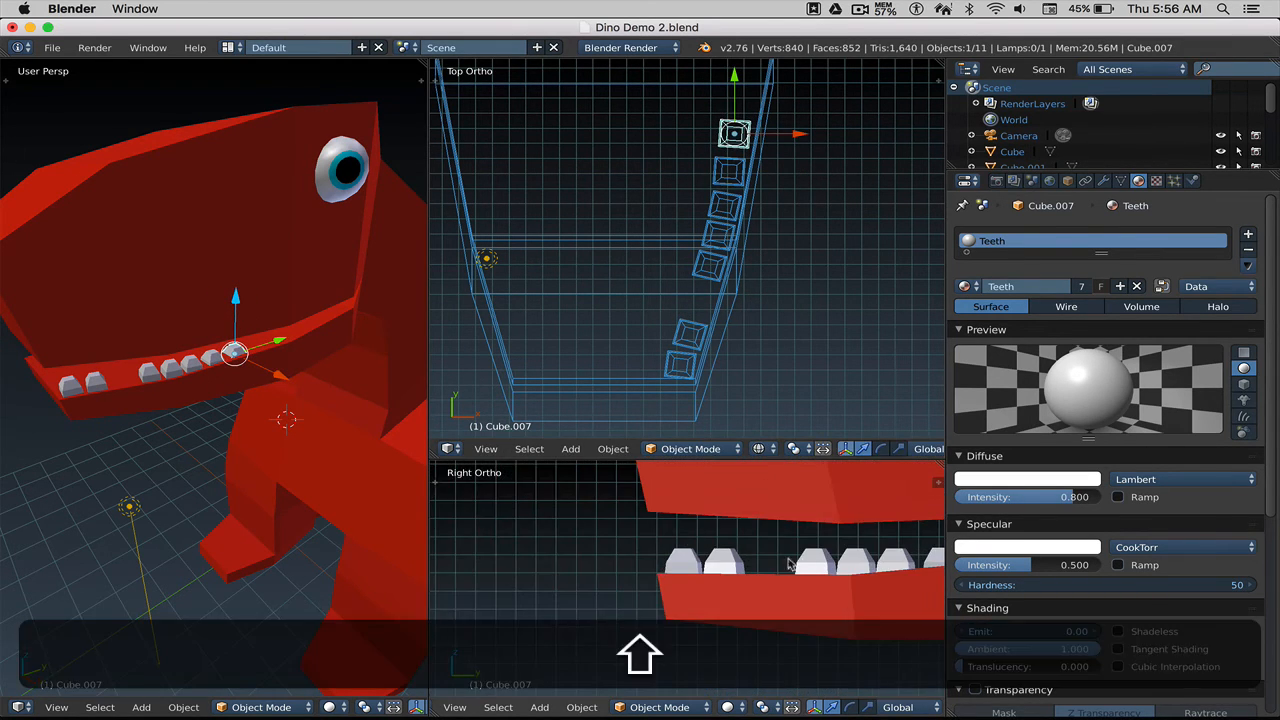
shift+scroll(790, 565, right, 5)
key(g)
key(z)
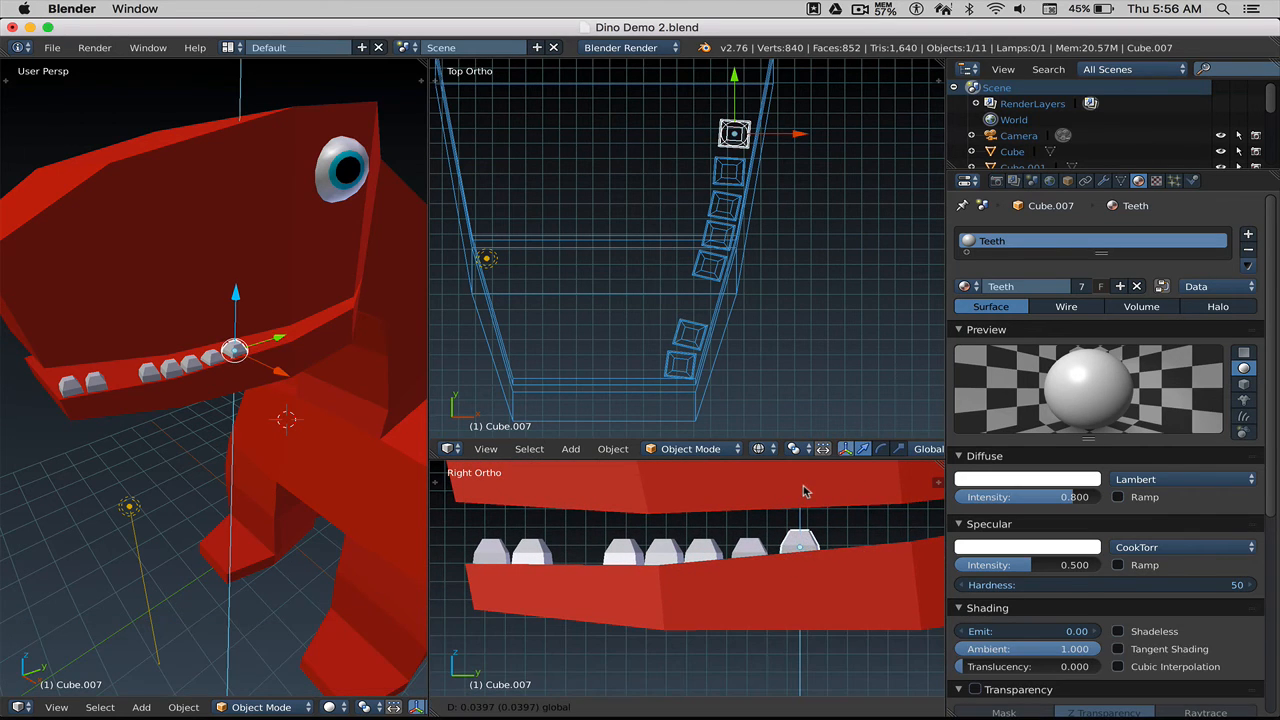
click(806, 489)
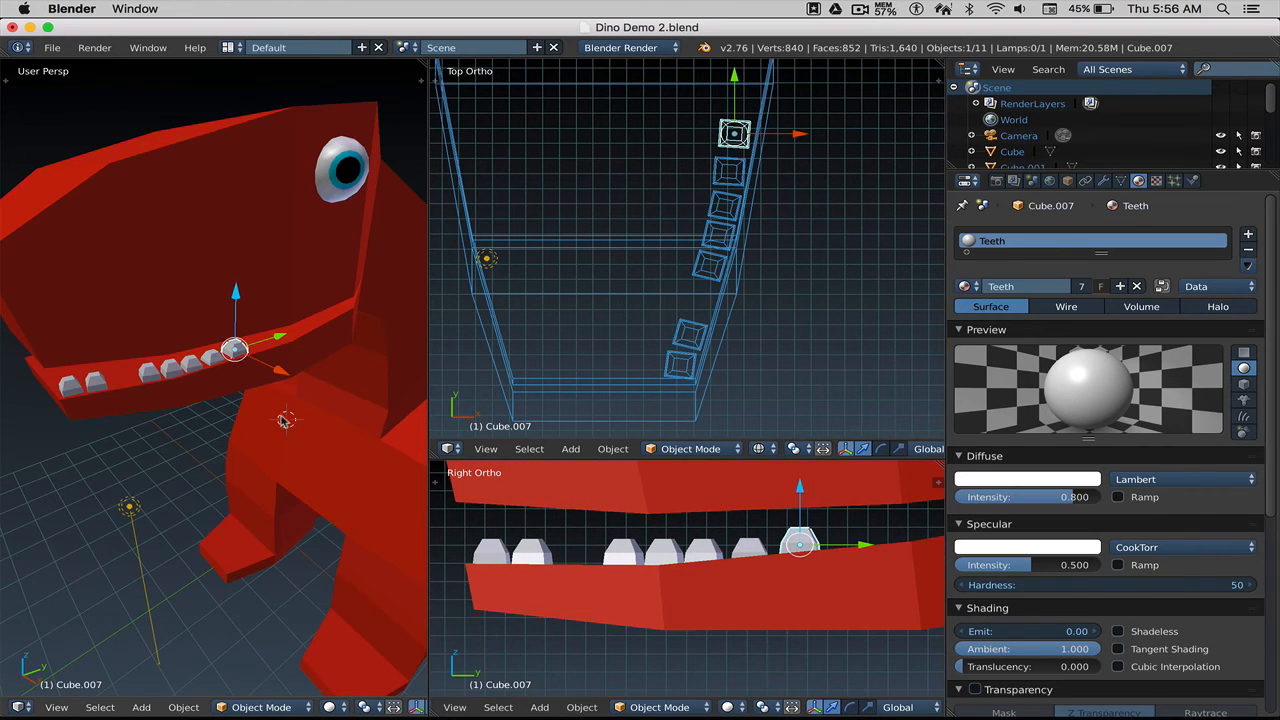
Step: Raise the seventh tooth slightly out of the jaw and move it closer to the sixth tooth
scroll(280, 417, up, 5)
shift+scroll(282, 410, up, 5)
scroll(296, 427, right, 5)
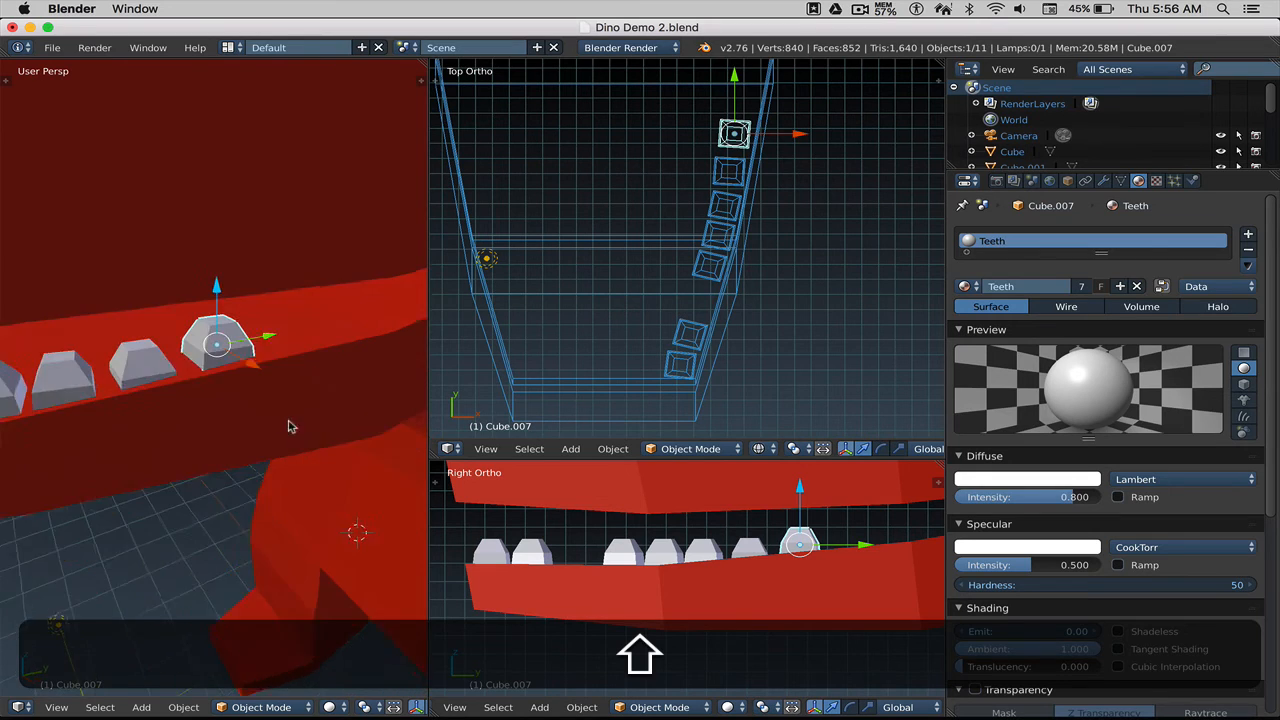
drag(193, 277, 193, 250)
right_click(193, 250)
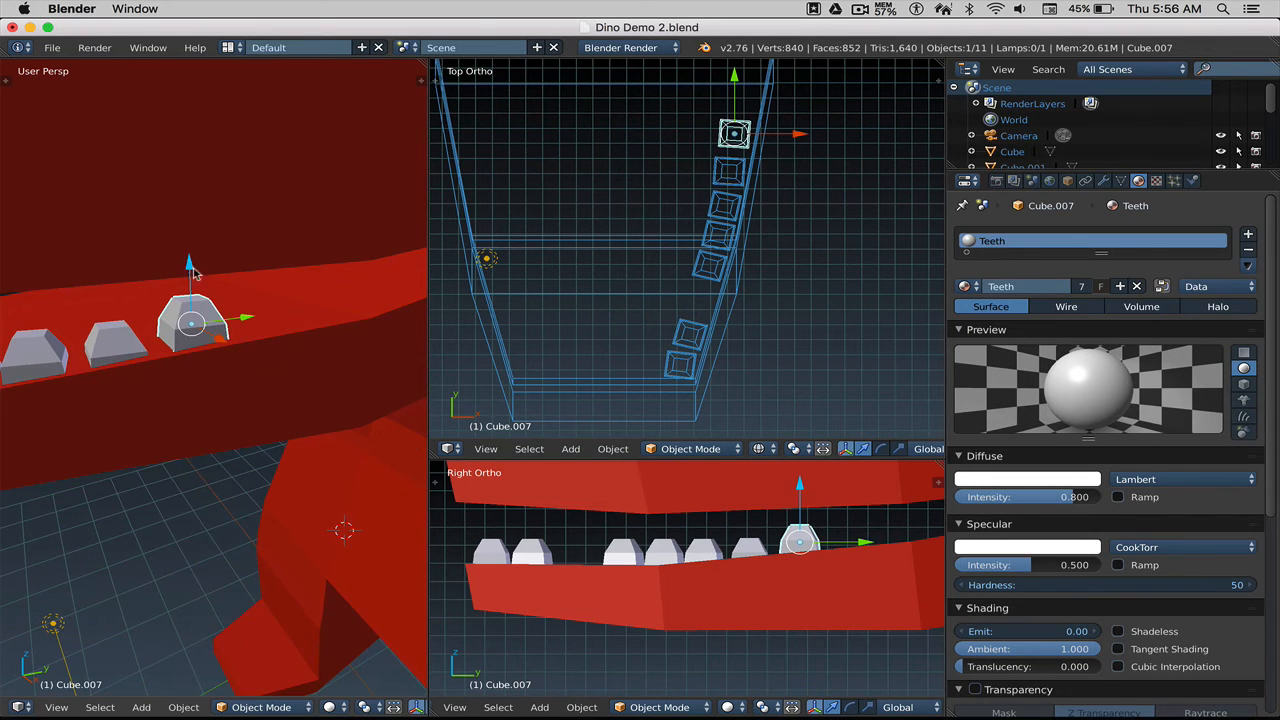
drag(245, 321, 232, 320)
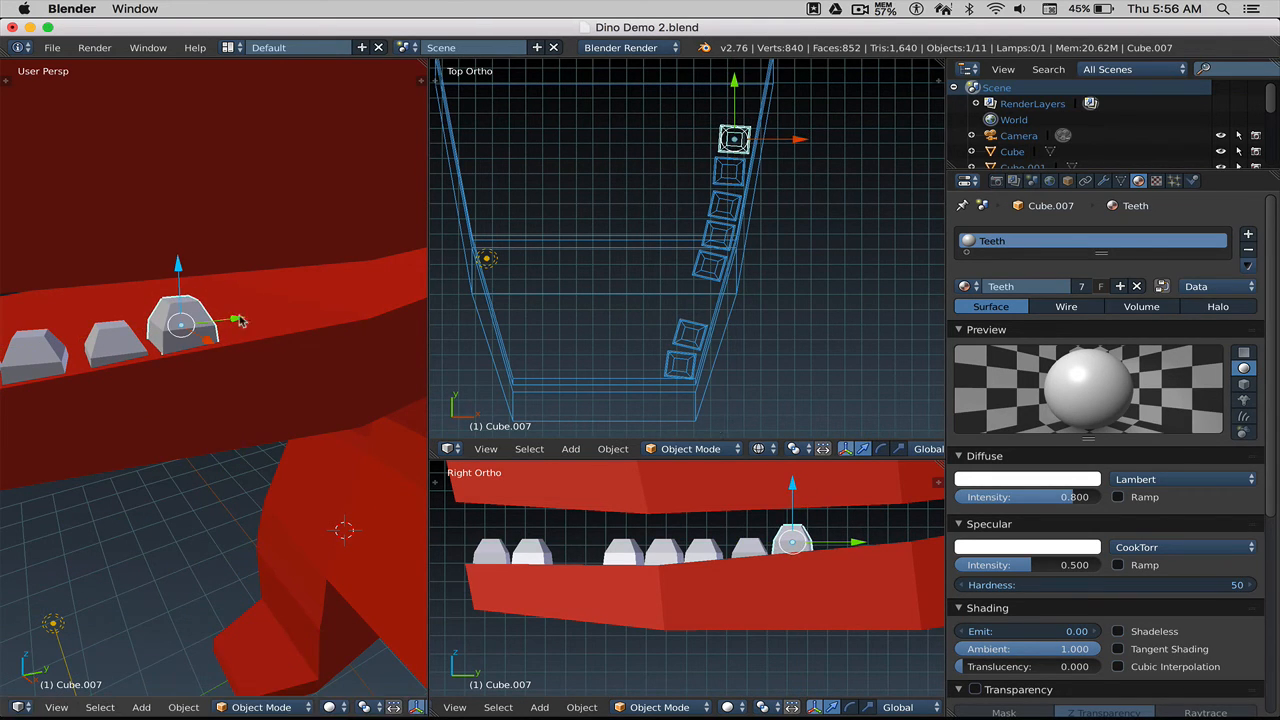
Step: Duplicate the seventh tooth directly behind itself and raise the copy slightly to sit on the jaw
shift+middle_drag(777, 294, 756, 360)
shift+scroll(756, 360, up, 2)
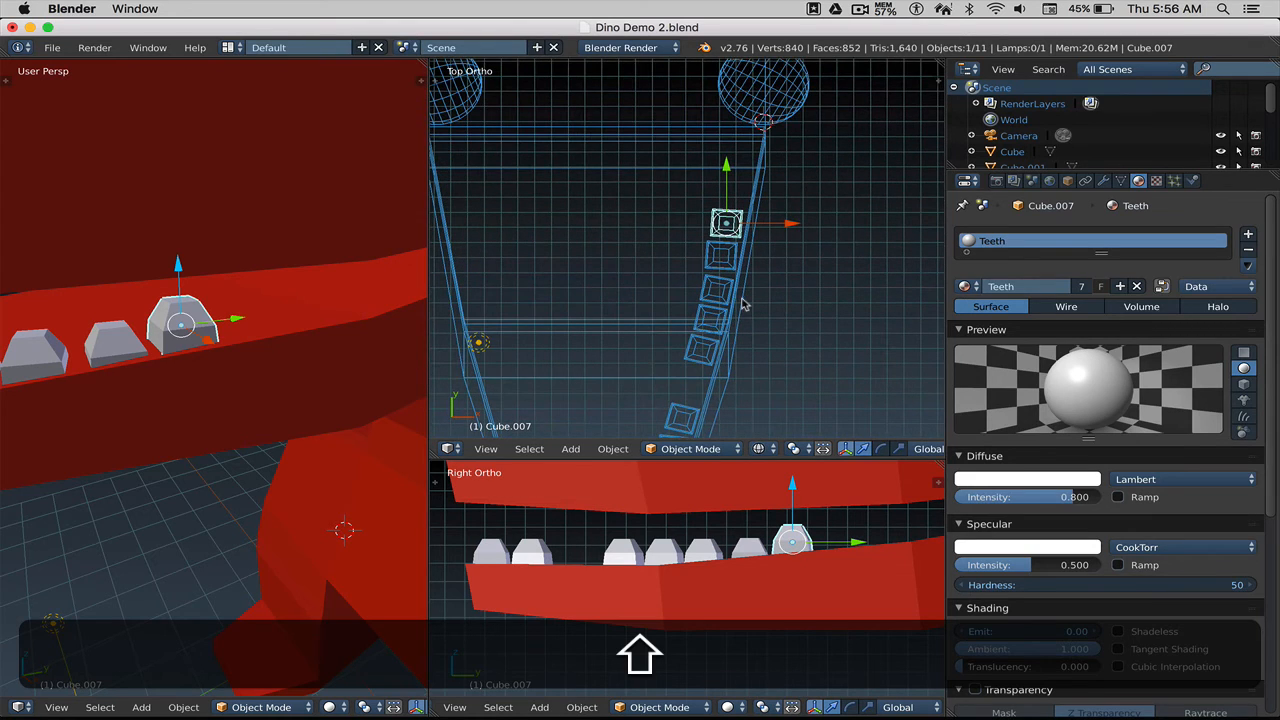
key(shift+d)
click(742, 270)
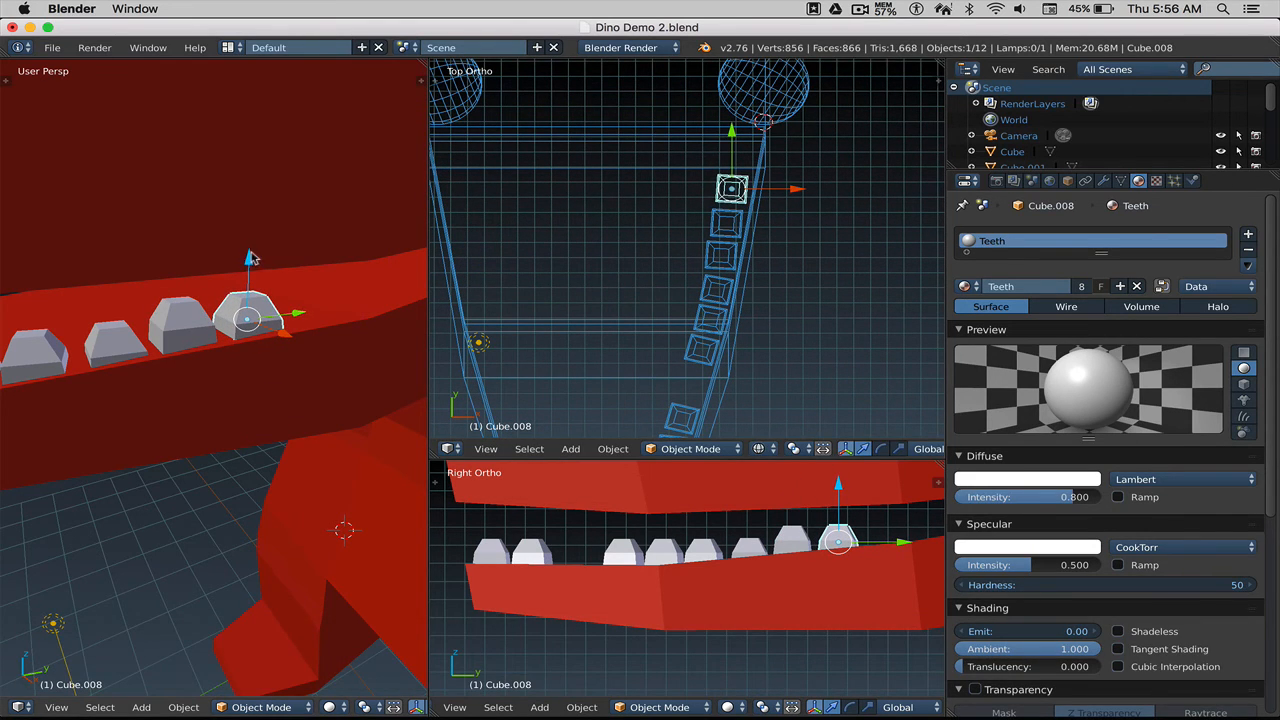
scroll(285, 385, down, 3)
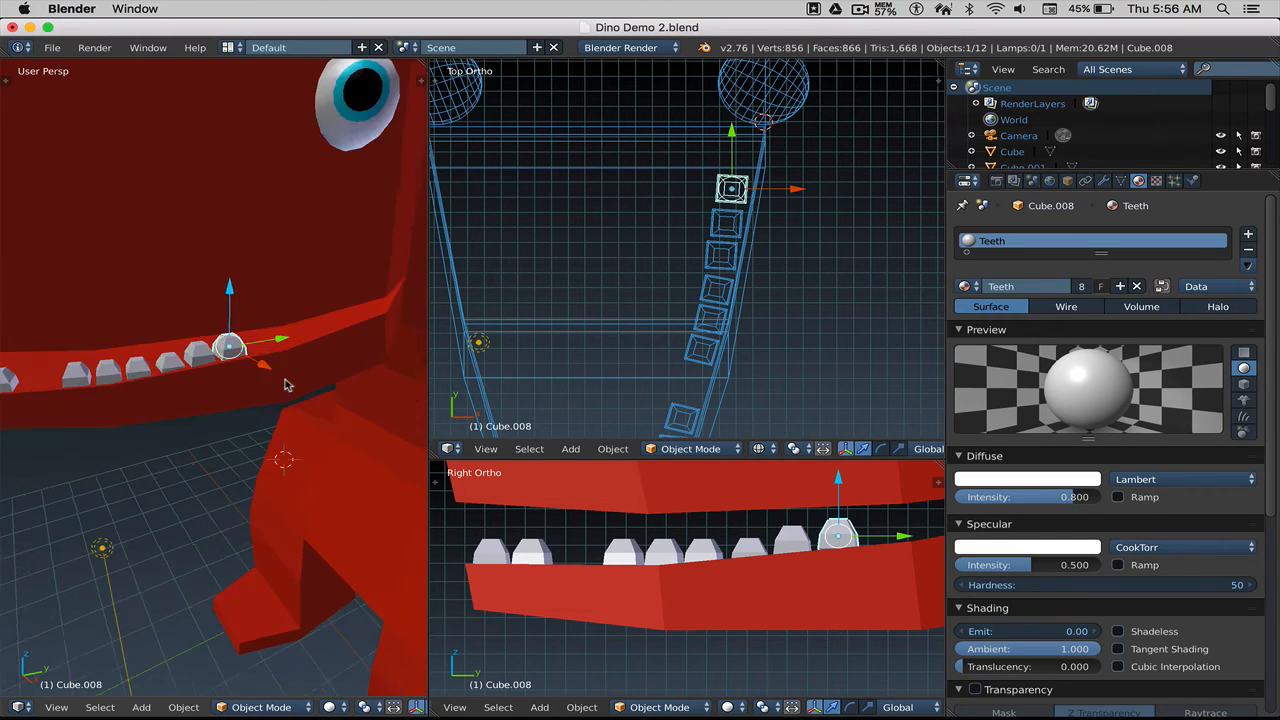
scroll(287, 385, down, 2)
shift+middle_drag(277, 391, 280, 324)
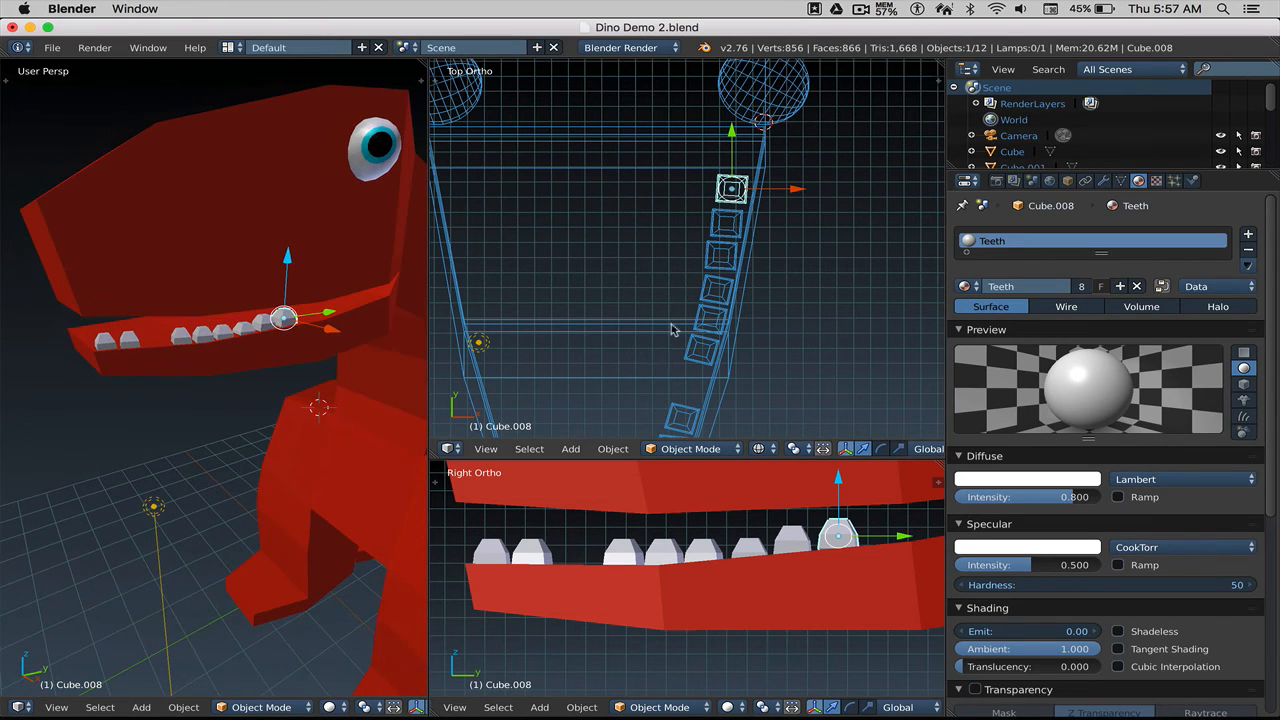
Step: Duplicate the eighth tooth about 0.2 units back along the jaw's edge and raise the copy slightly
shift+middle_drag(672, 330, 742, 293)
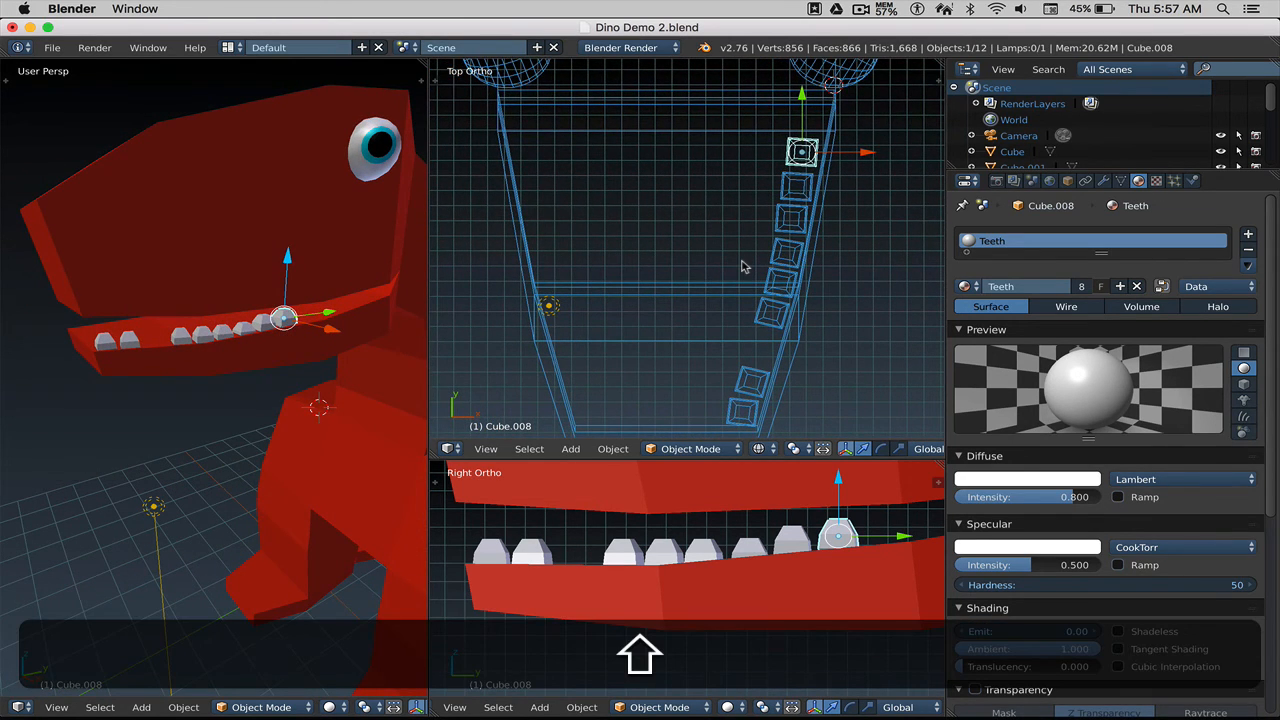
key(shift+d)
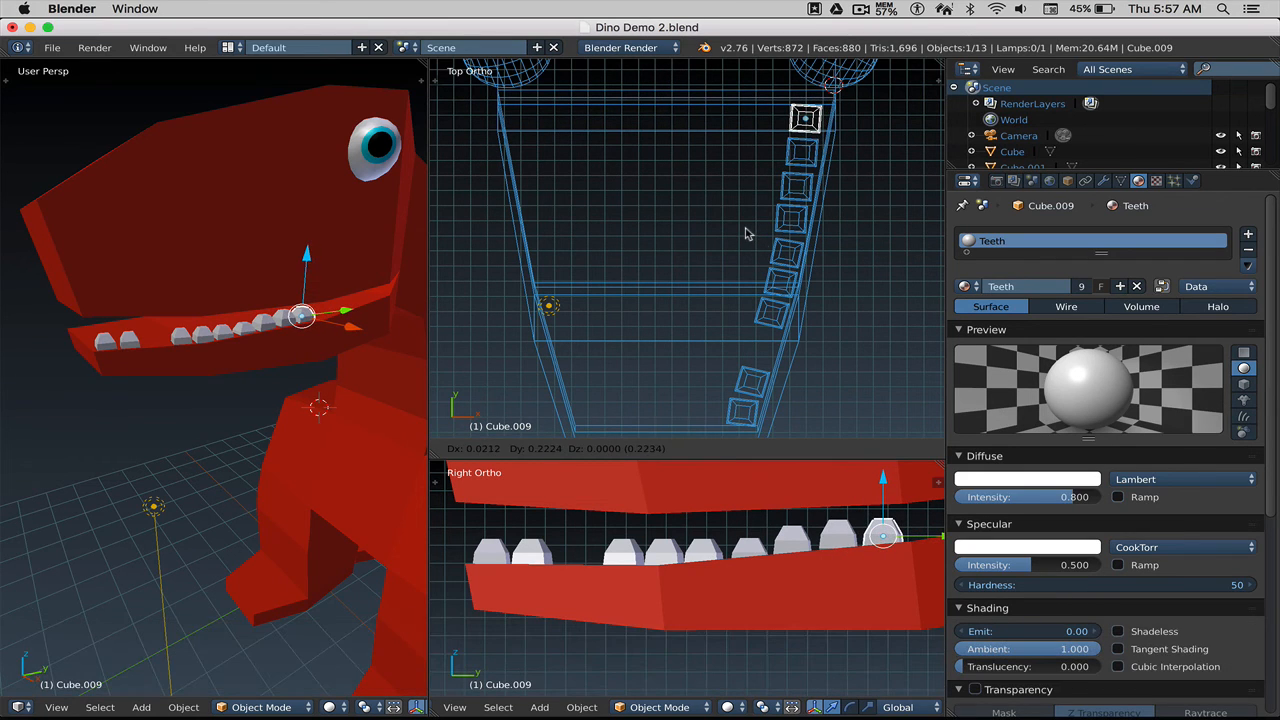
click(370, 316)
scroll(314, 343, up, 2)
shift+middle_drag(314, 343, 258, 368)
drag(214, 274, 216, 270)
scroll(231, 383, down, 2)
shift+middle_drag(223, 383, 286, 378)
scroll(637, 314, down, 1)
shift+middle_drag(676, 316, 670, 309)
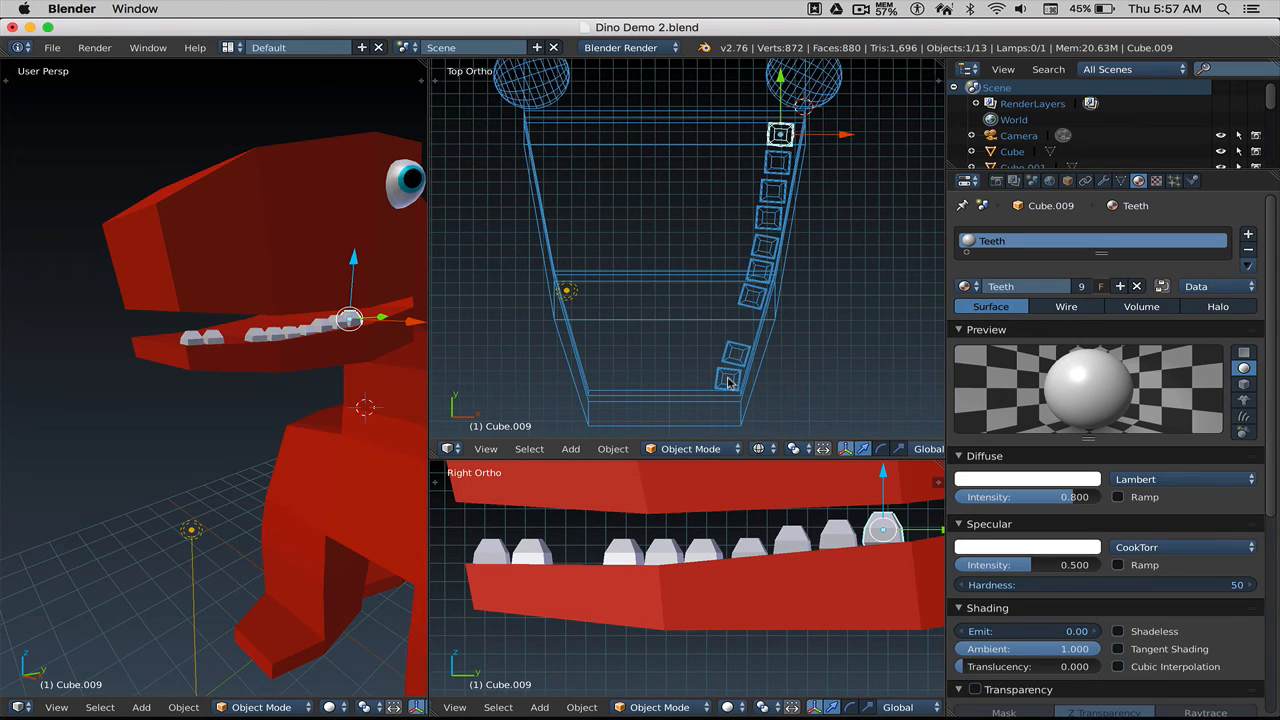
Step: Select every tooth along the jaw's side edge, keeping the dinosaur's body and the eye out of the selection
right_click(728, 380)
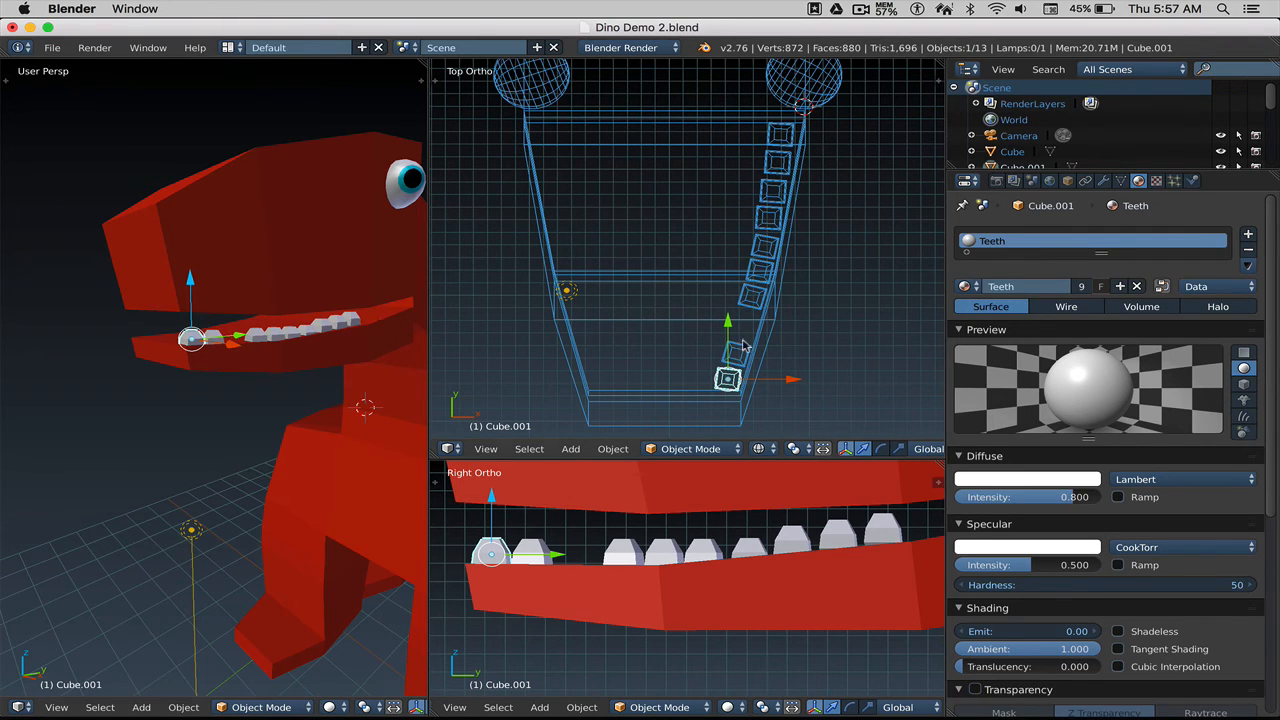
right_click(784, 138)
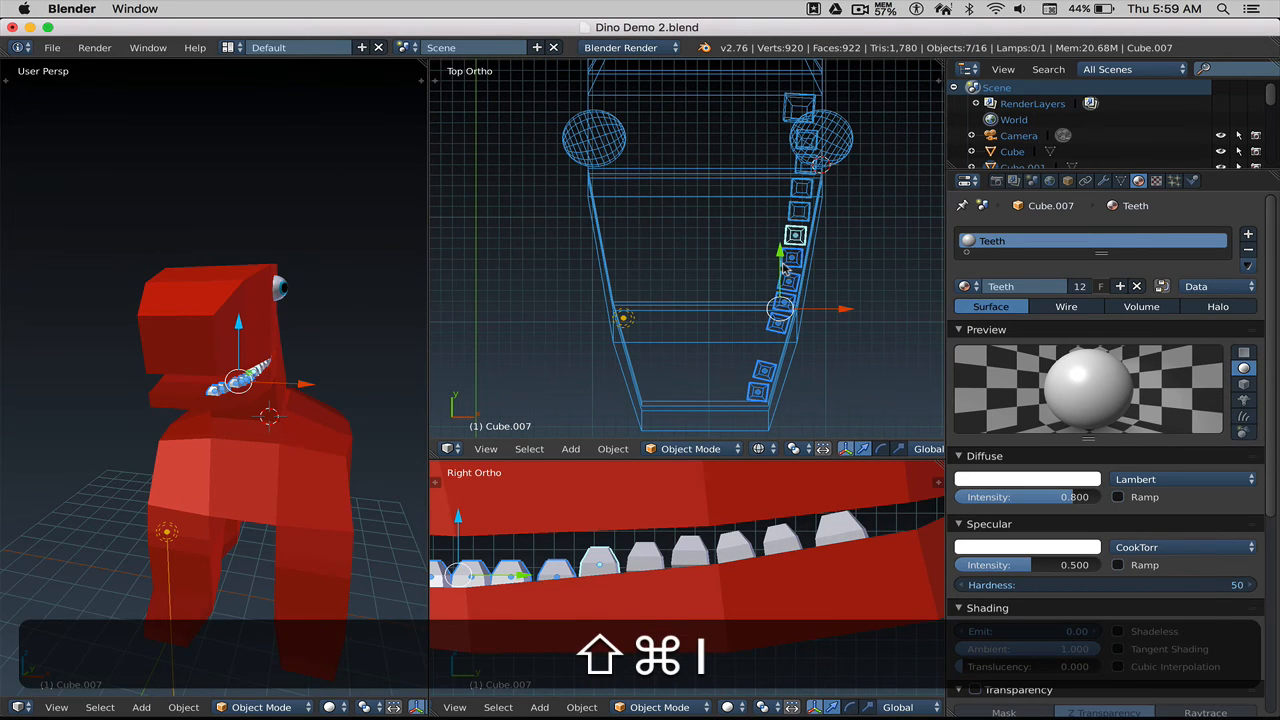
shift+right_click(800, 212)
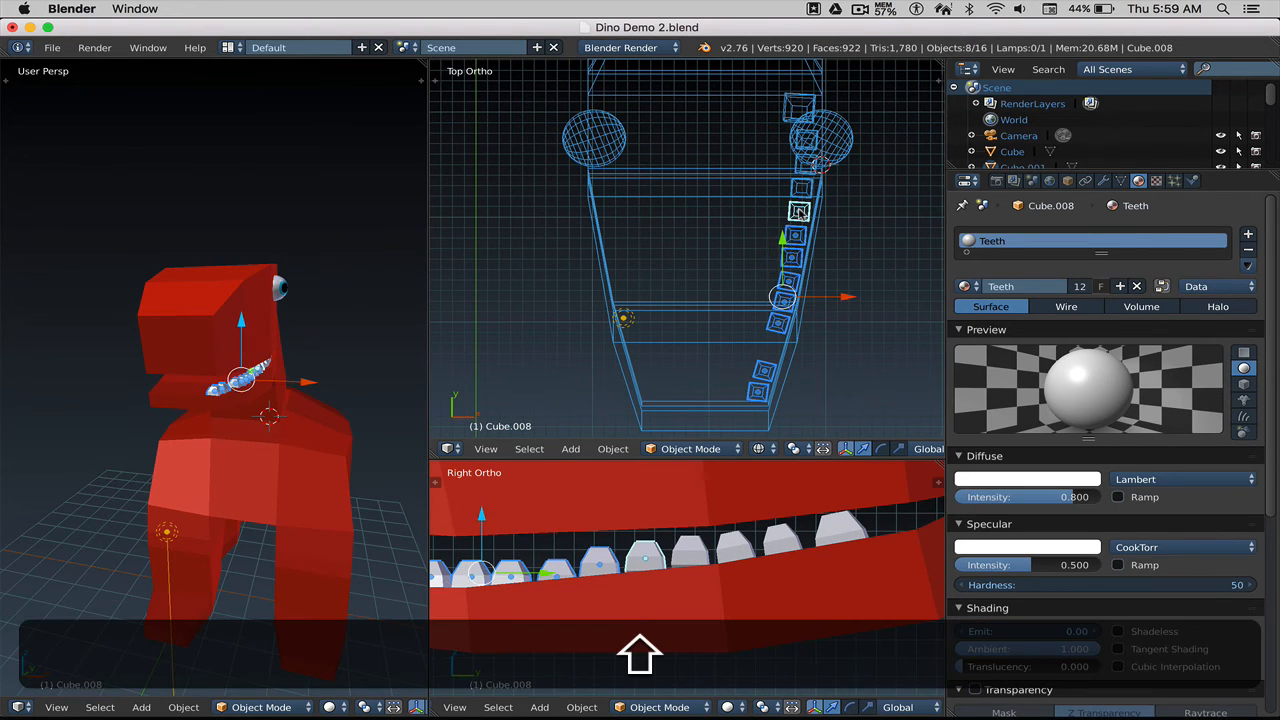
shift+right_click(801, 190)
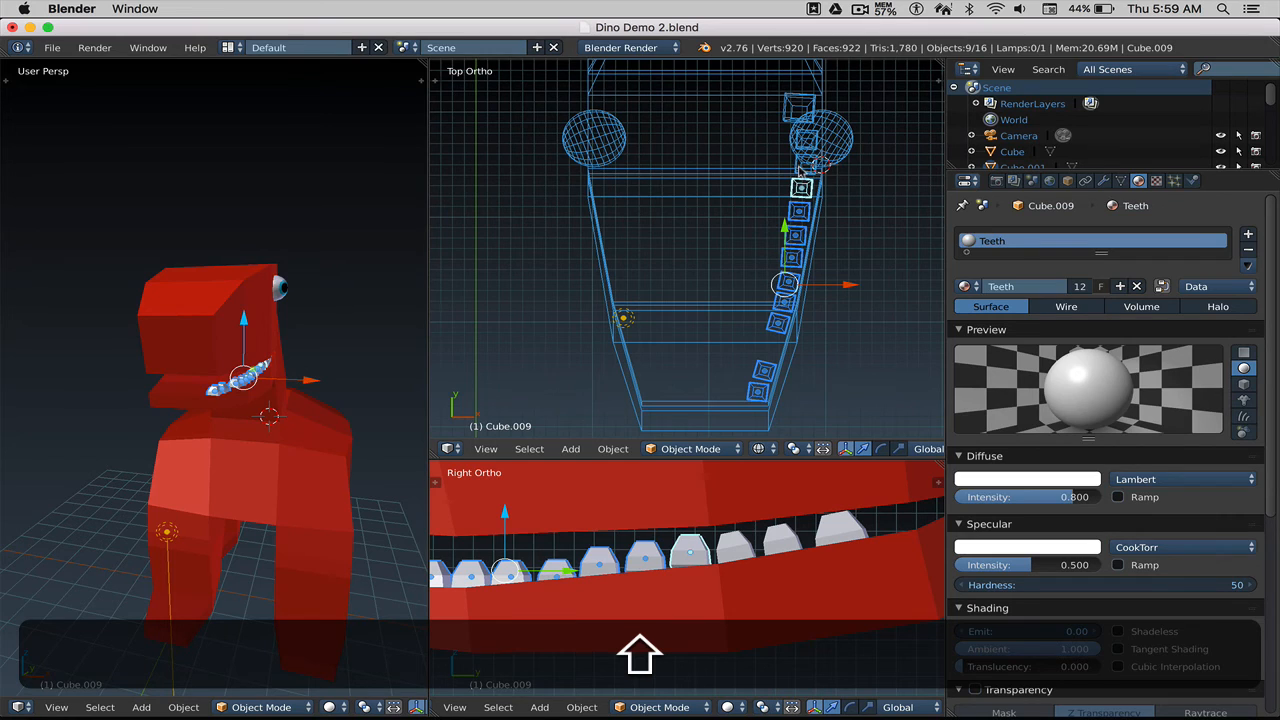
shift+right_click(798, 172)
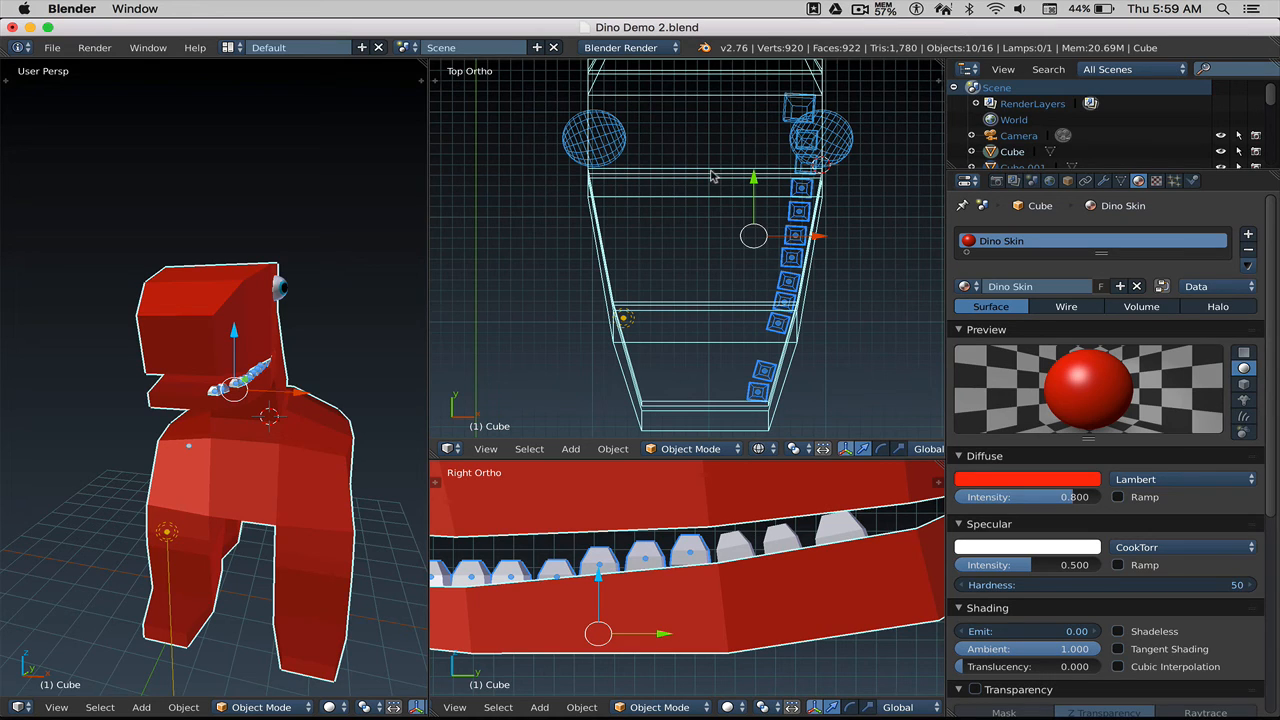
key(shift)
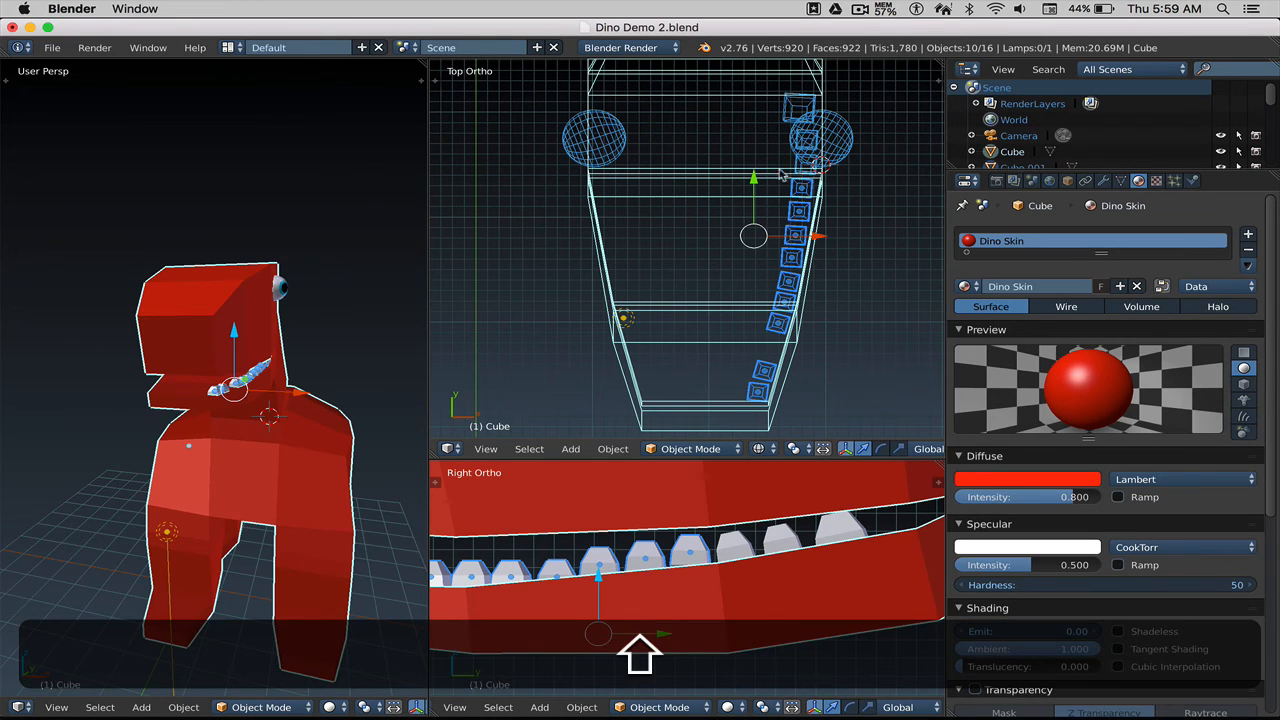
shift+click(766, 175)
shift+click(805, 163)
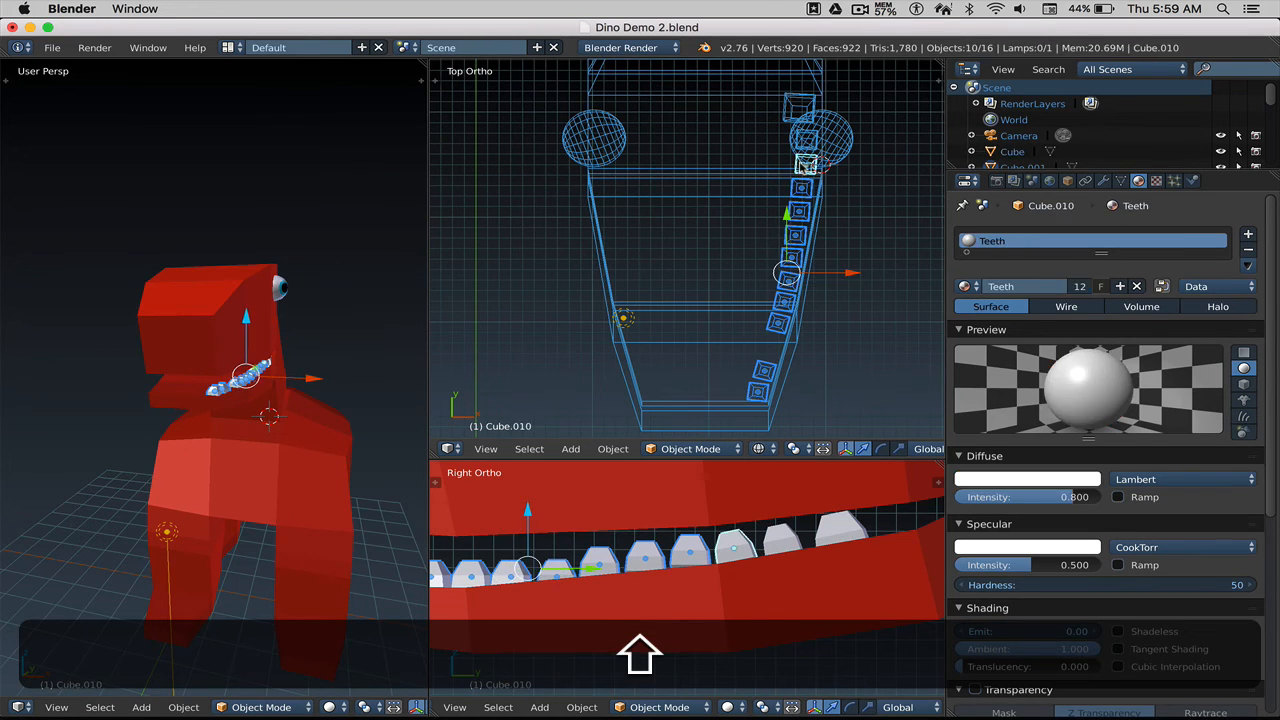
shift+click(803, 148)
shift+click(805, 146)
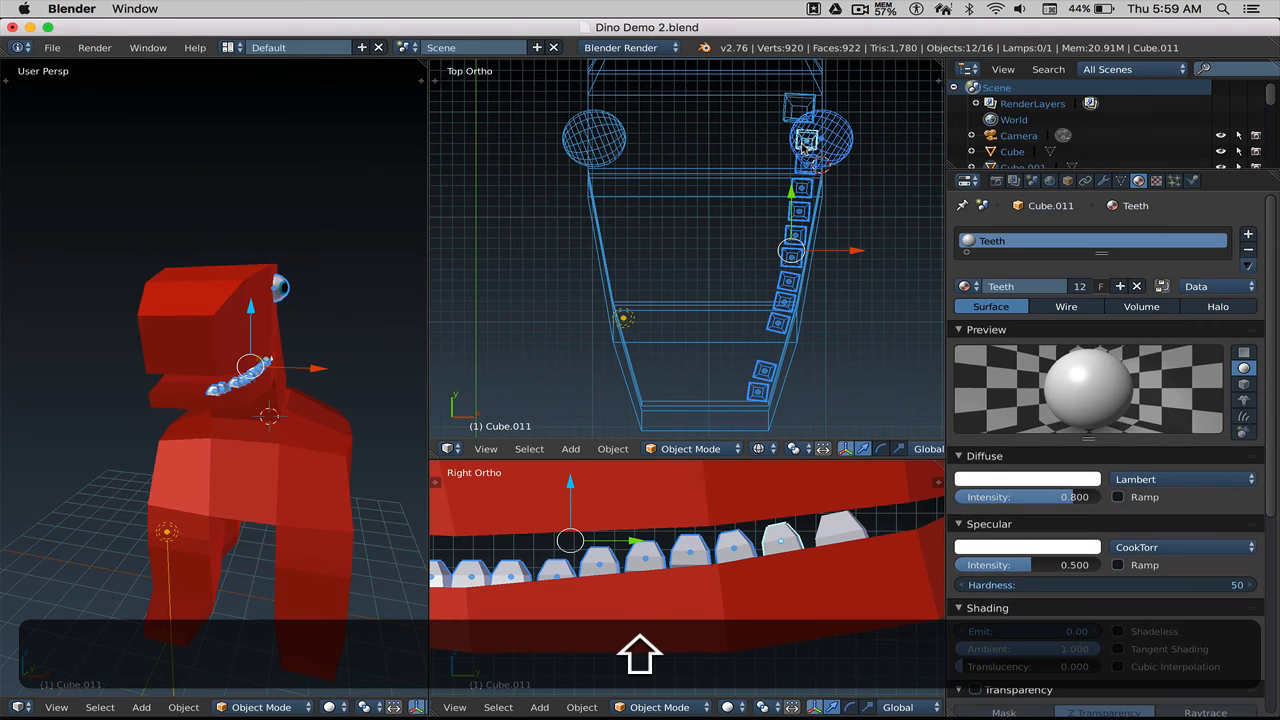
shift+click(796, 108)
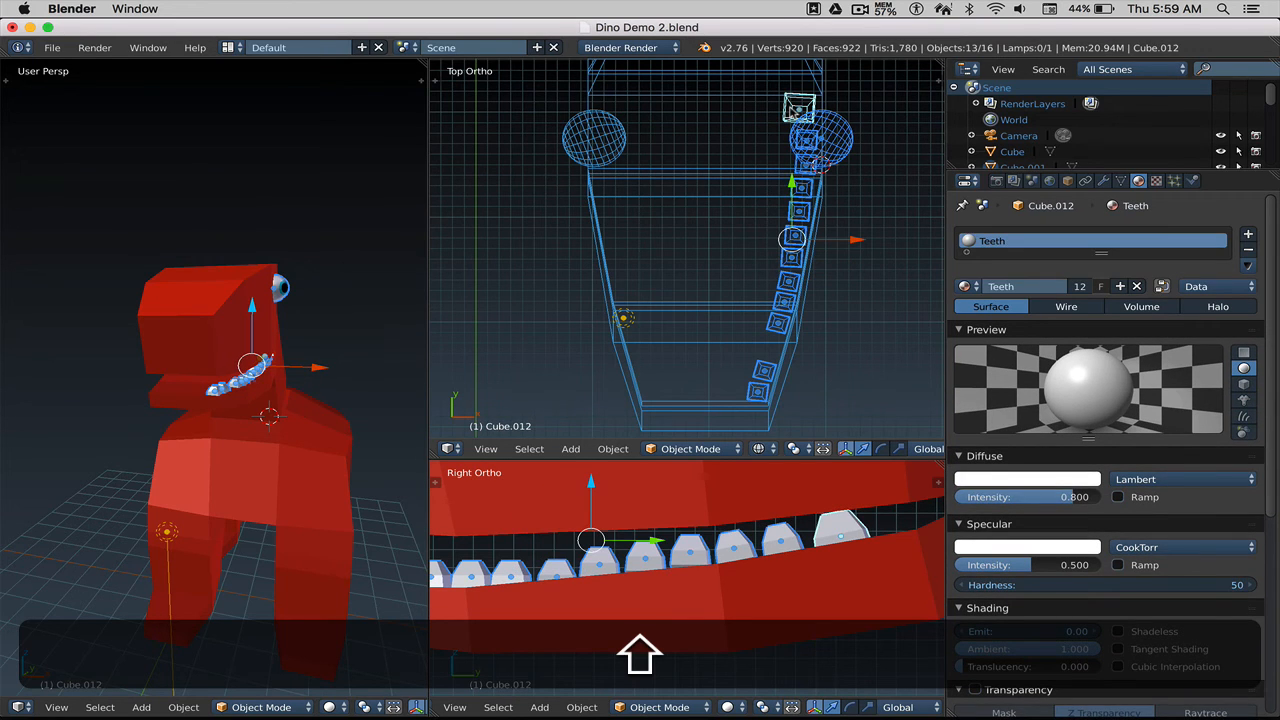
shift+click(836, 152)
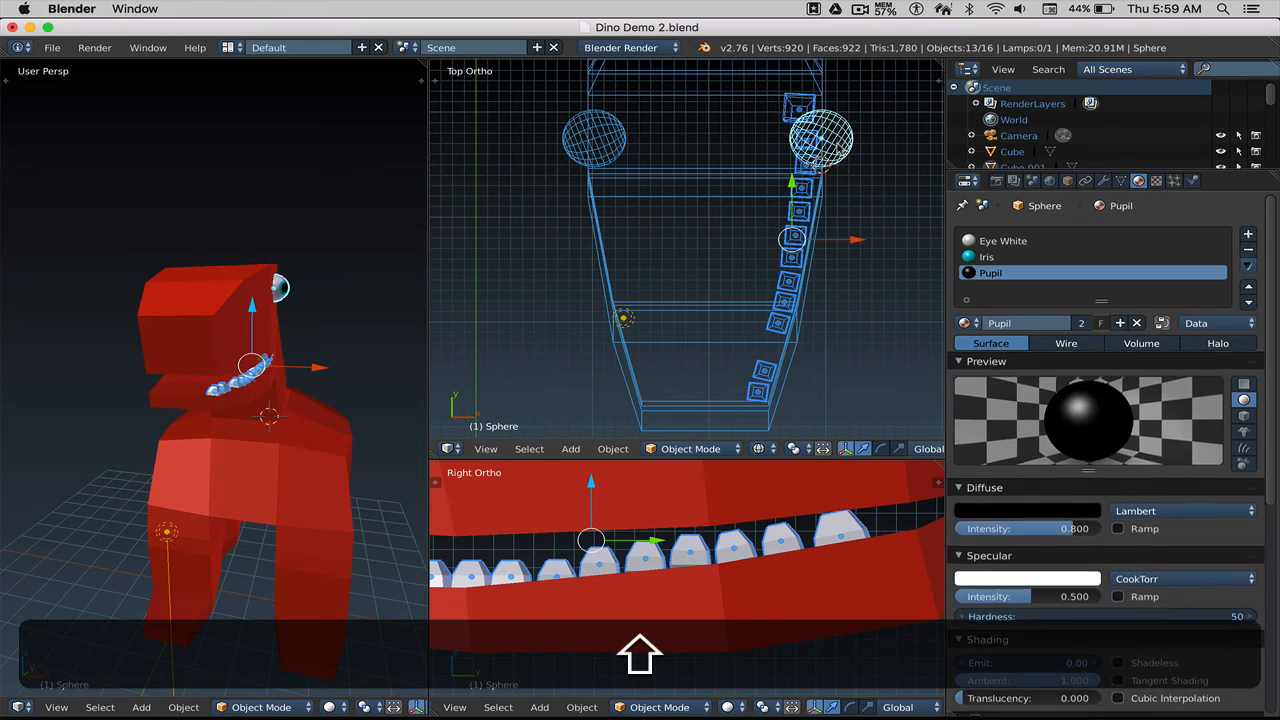
shift+click(838, 150)
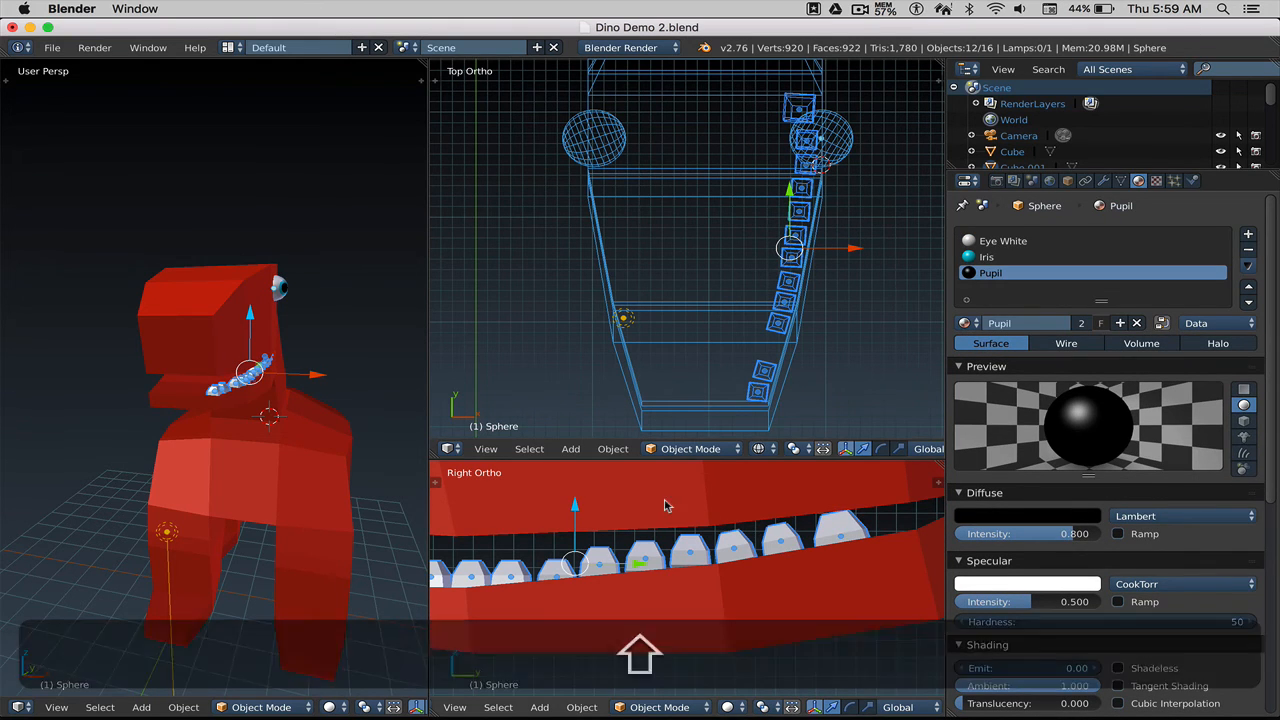
Step: Try moving the whole selected row of teeth away from the jaw
middle_drag(666, 506, 704, 506)
scroll(707, 507, down, 3)
scroll(707, 514, down, 3)
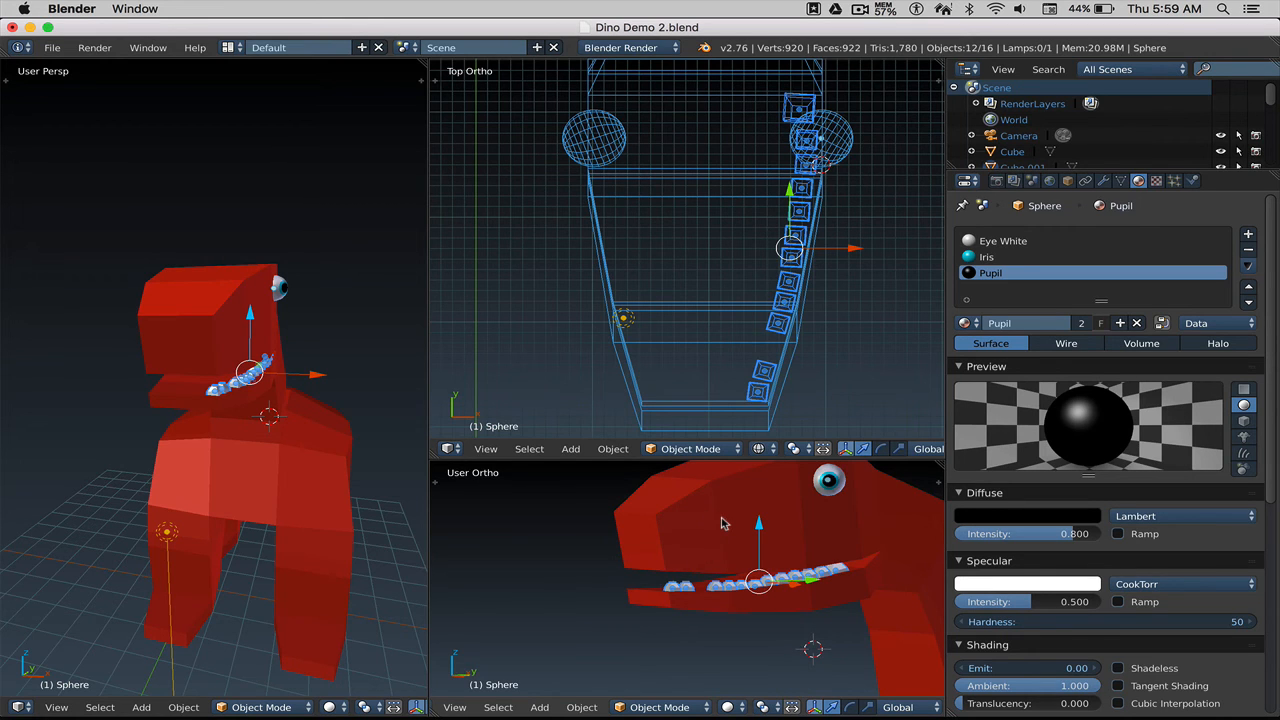
scroll(250, 417, up, 6)
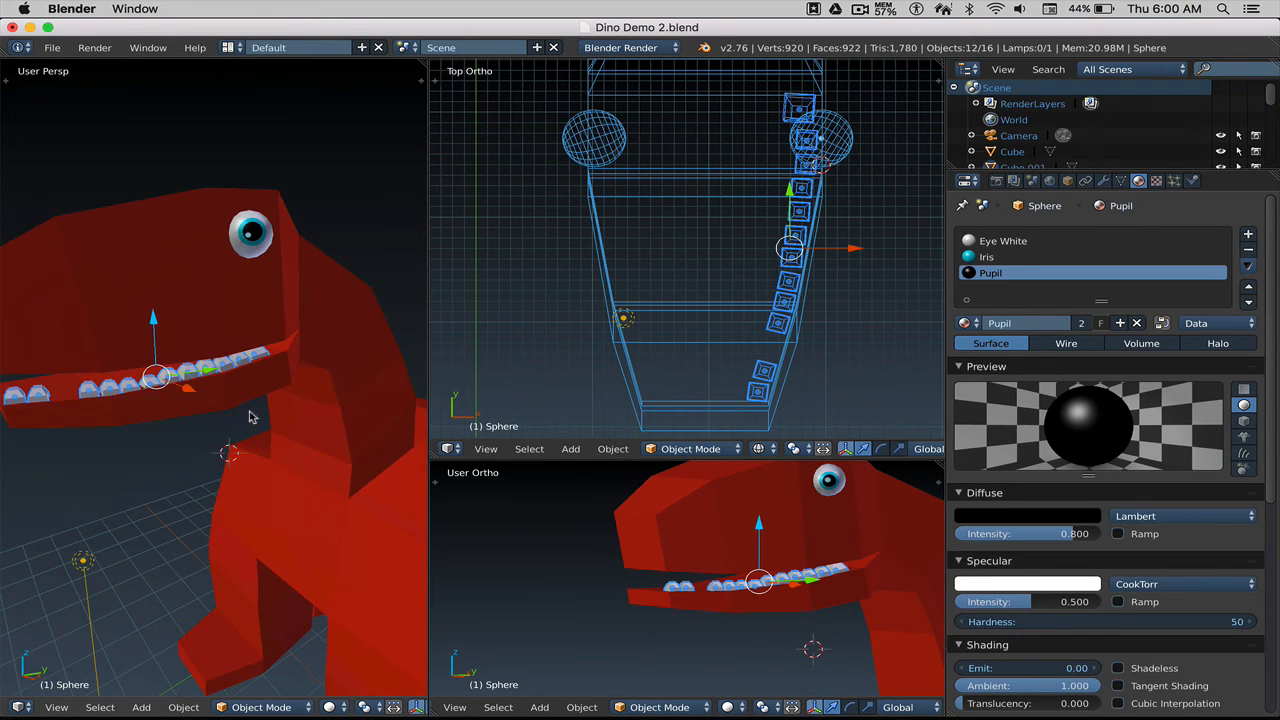
middle_drag(250, 417, 255, 417)
key(g)
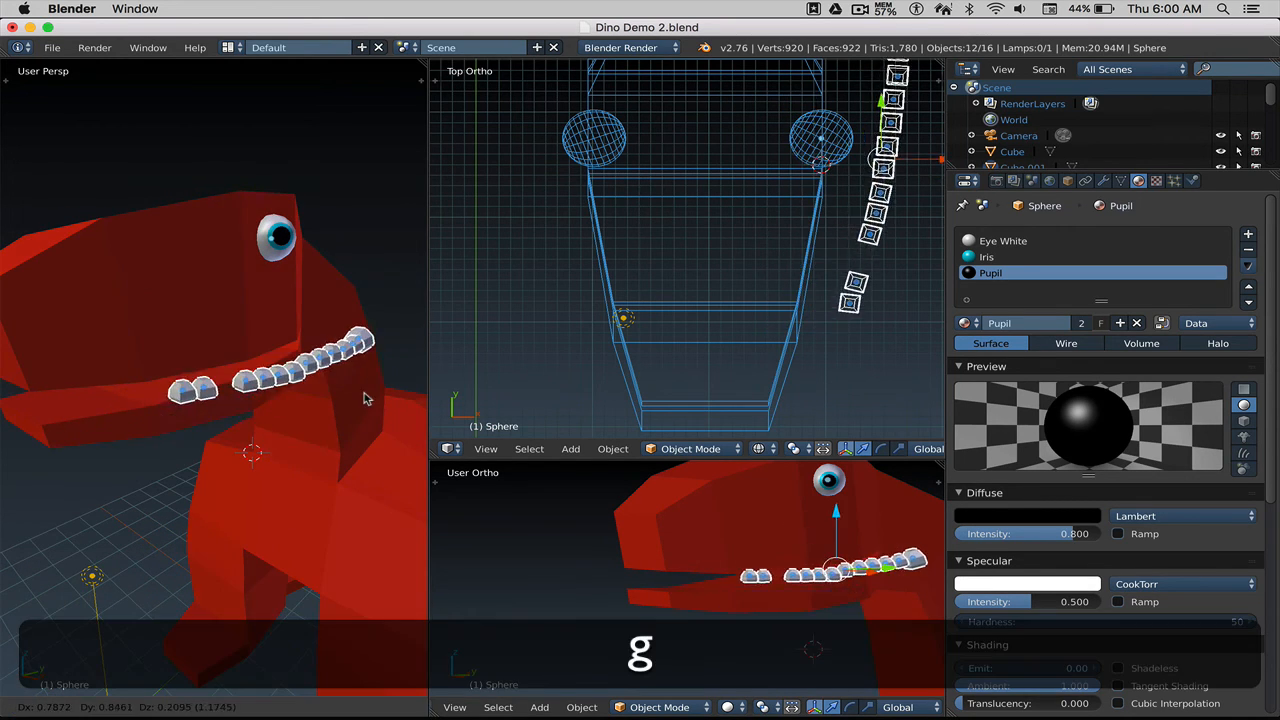
key(Escape)
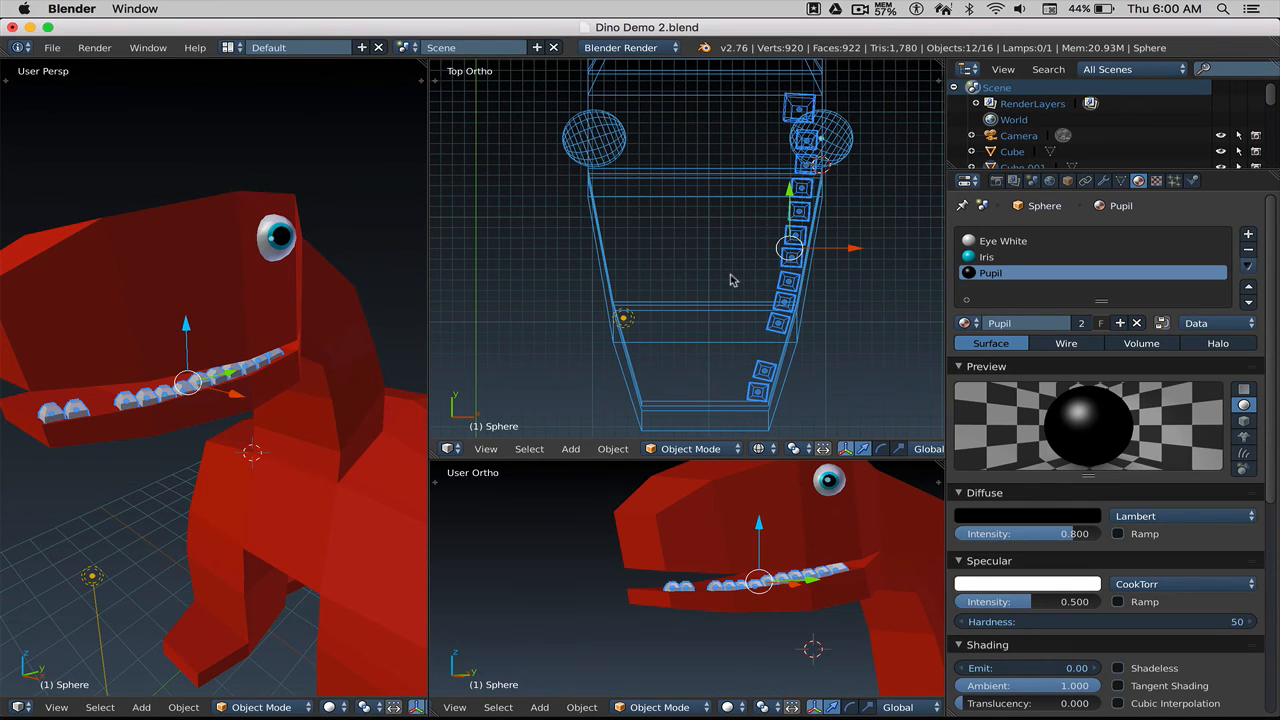
Step: Duplicate the selected row of teeth and place the copy along the X axis at the opposite side of the jaw
key(shift+d)
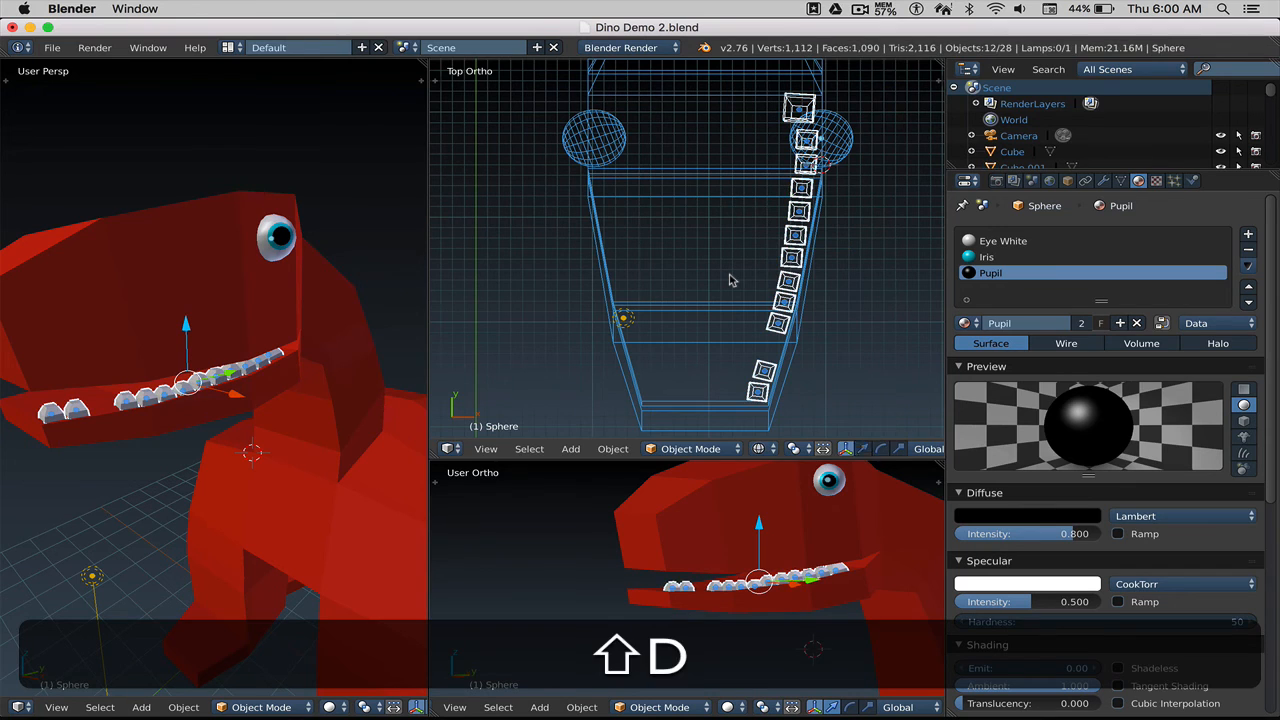
key(x)
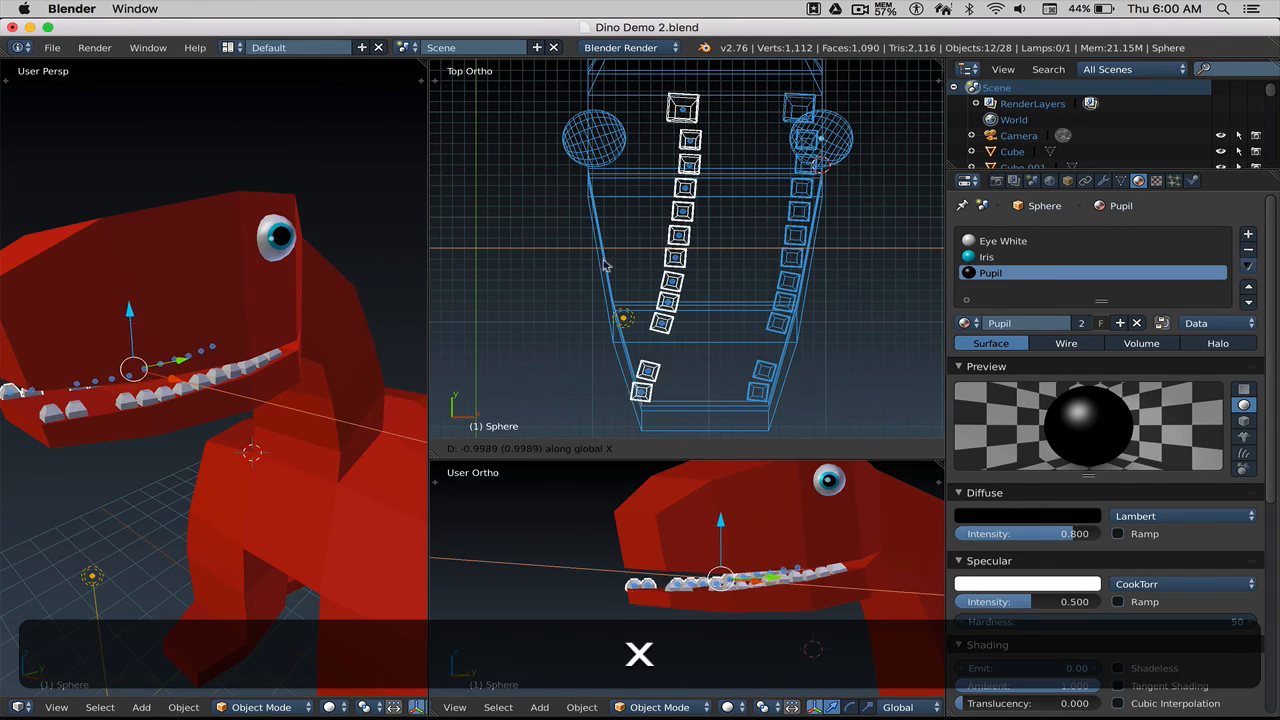
click(722, 284)
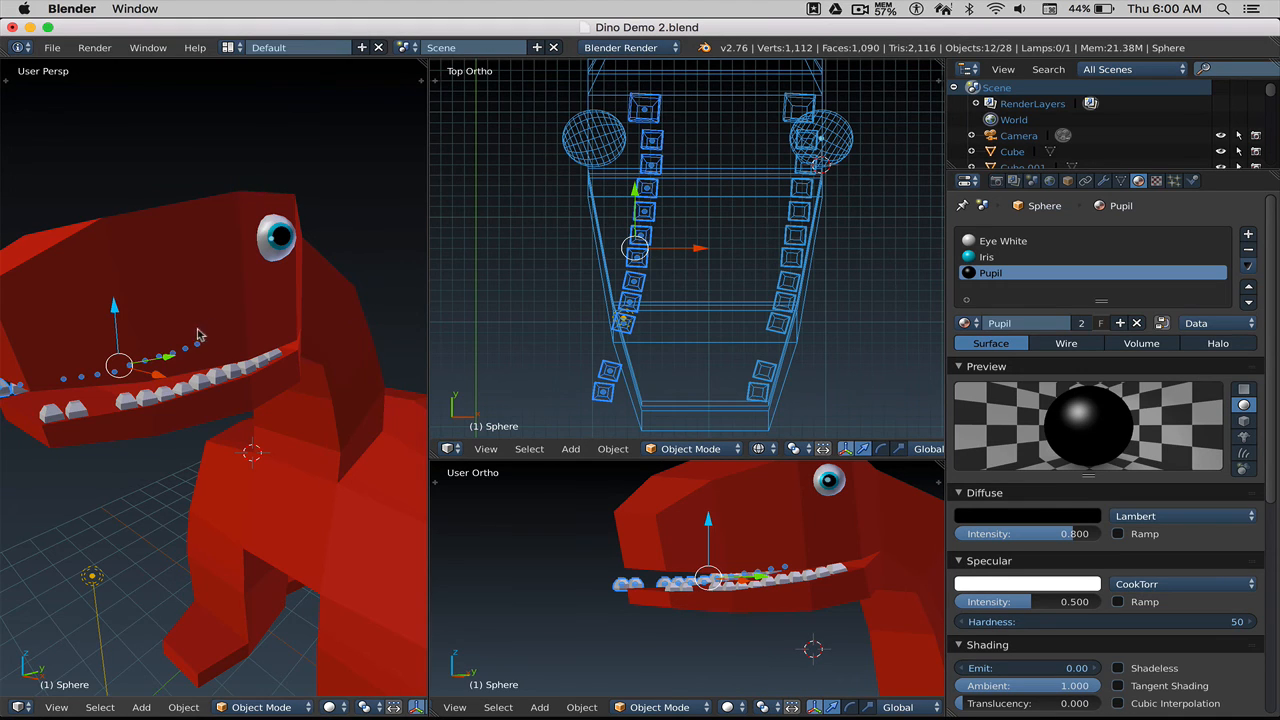
Step: Mirror the copied row of teeth along global X and shift it about 0.08 units outward along X onto the jaw edge
middle_drag(206, 334, 276, 330)
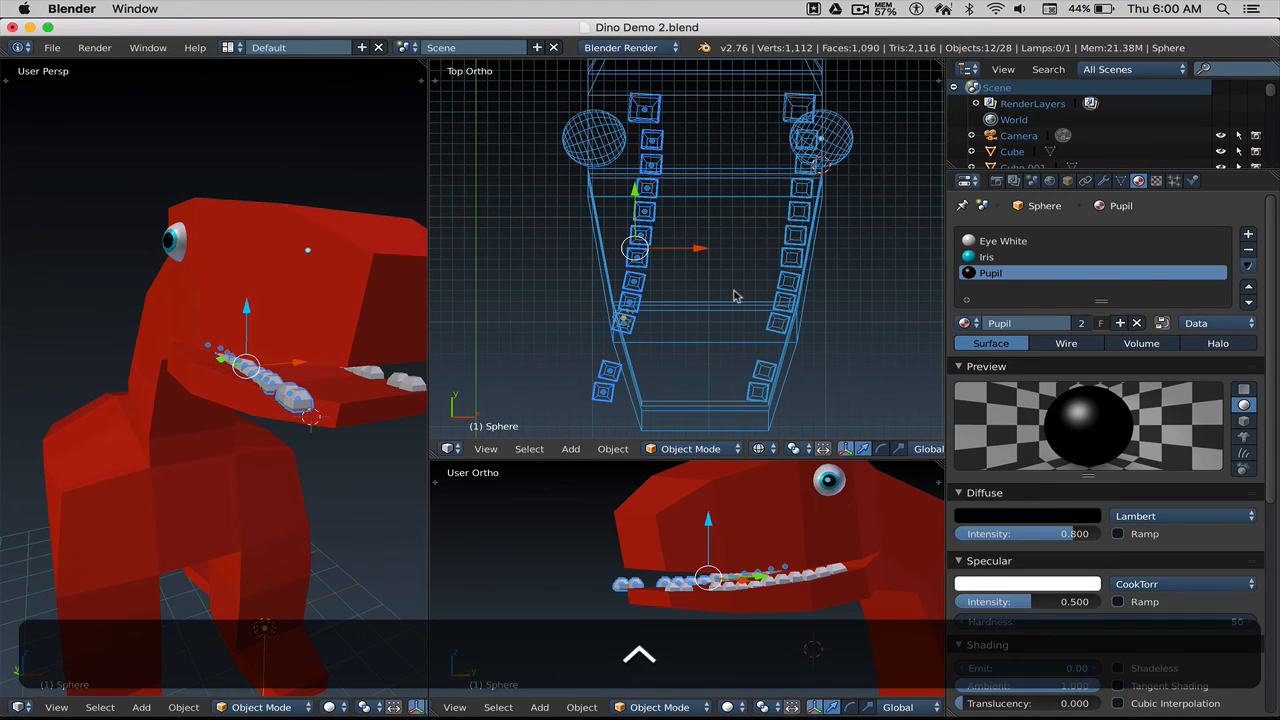
key(ctrl+m)
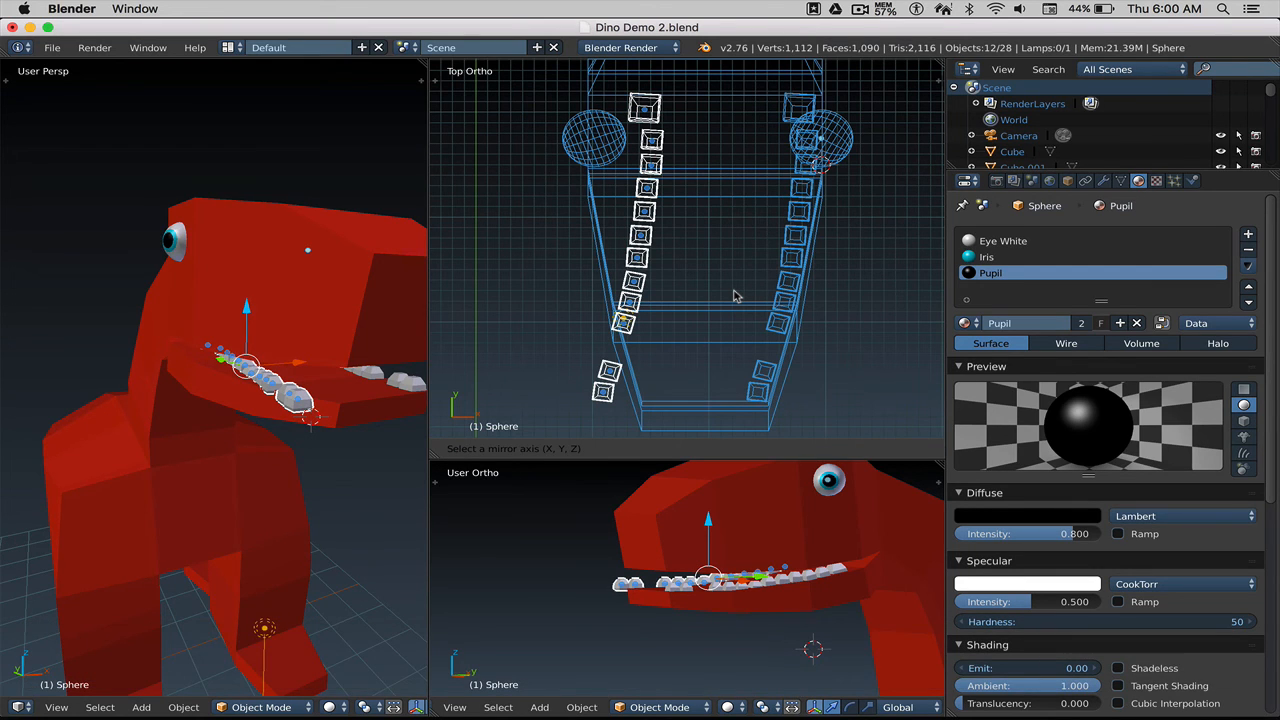
key(x)
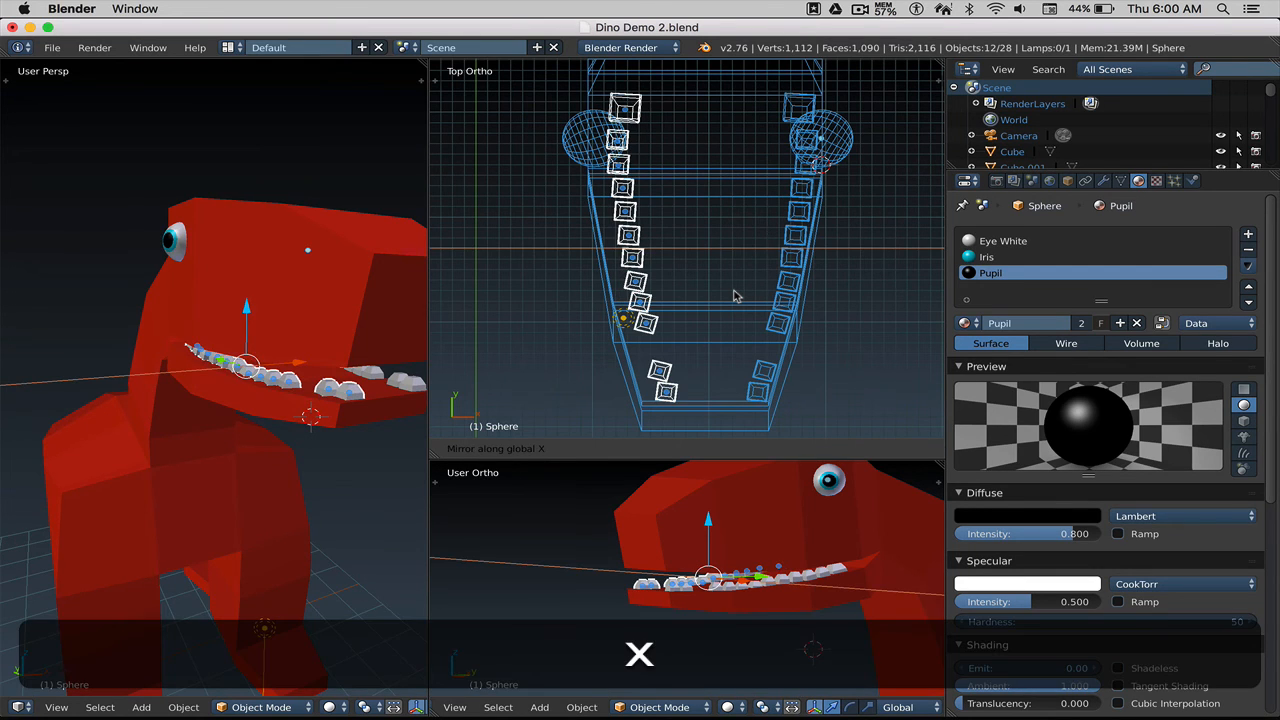
click(736, 296)
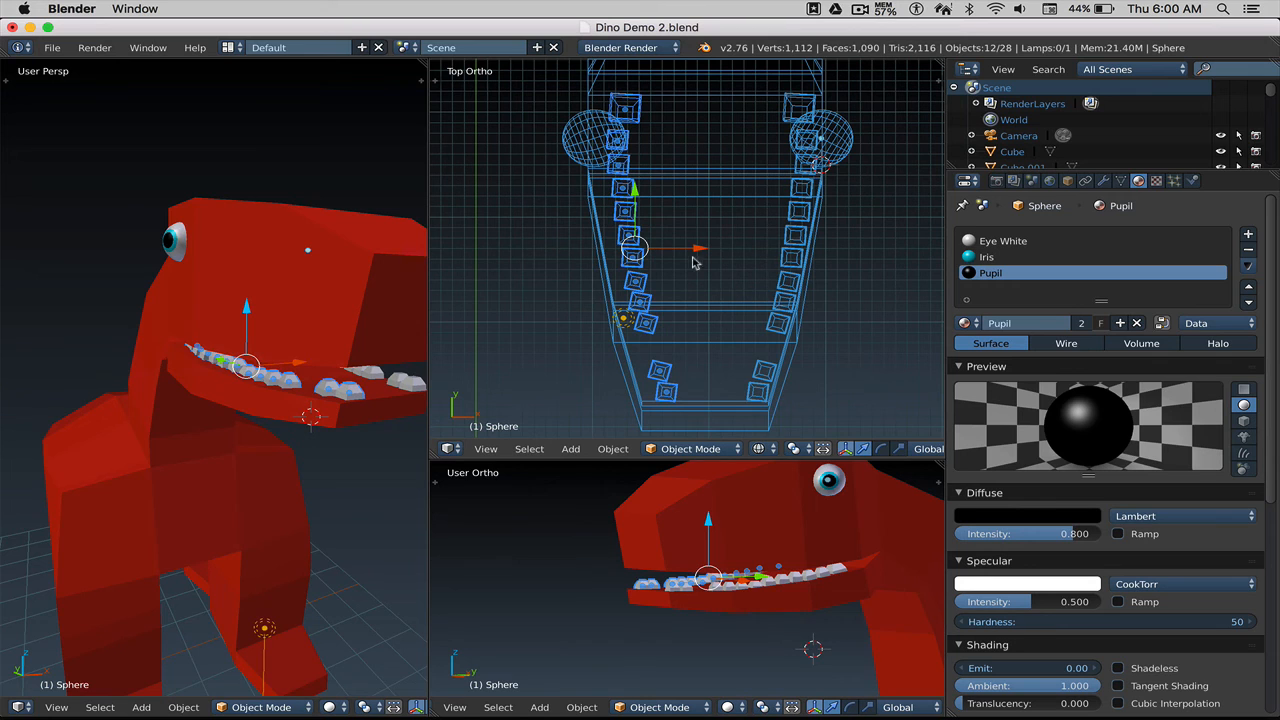
key(g)
key(x)
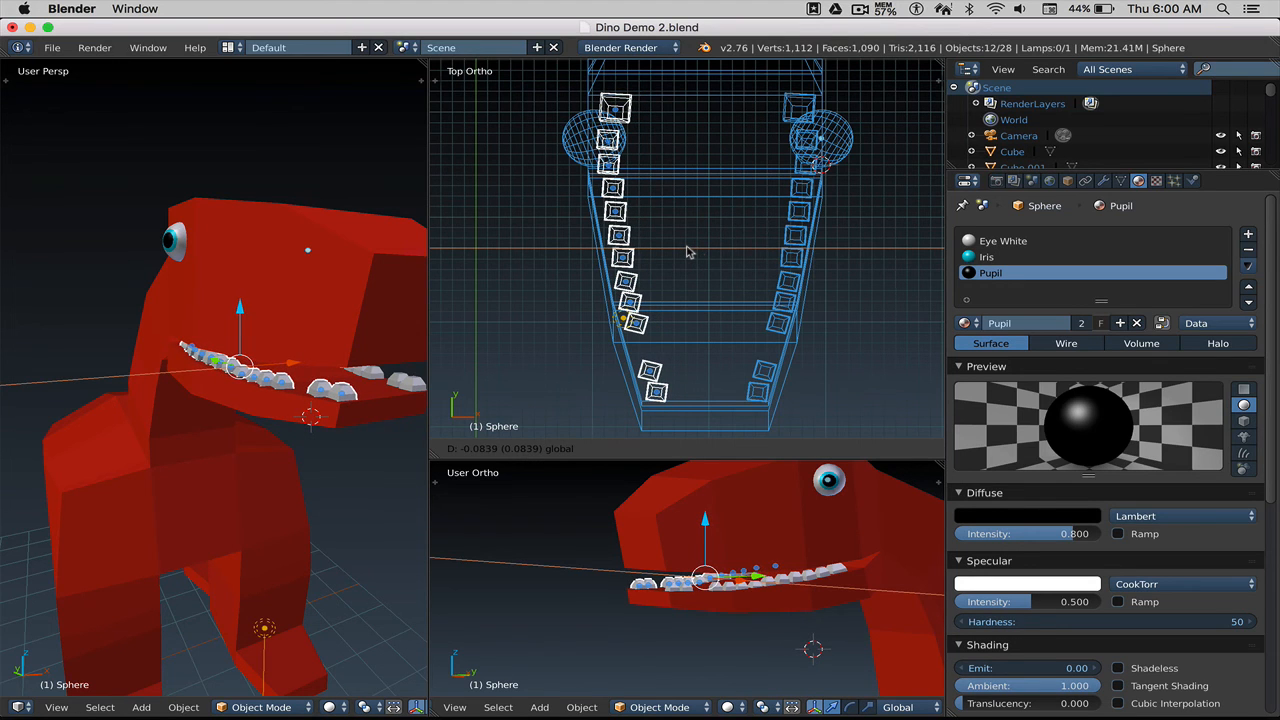
click(686, 252)
Step: Duplicate the foremost tooth of the mirrored row's rear group about 0.2 units forward to fill the gap before the two front teeth
middle_drag(216, 354, 235, 397)
key(a)
scroll(321, 392, up, 3)
right_click(238, 402)
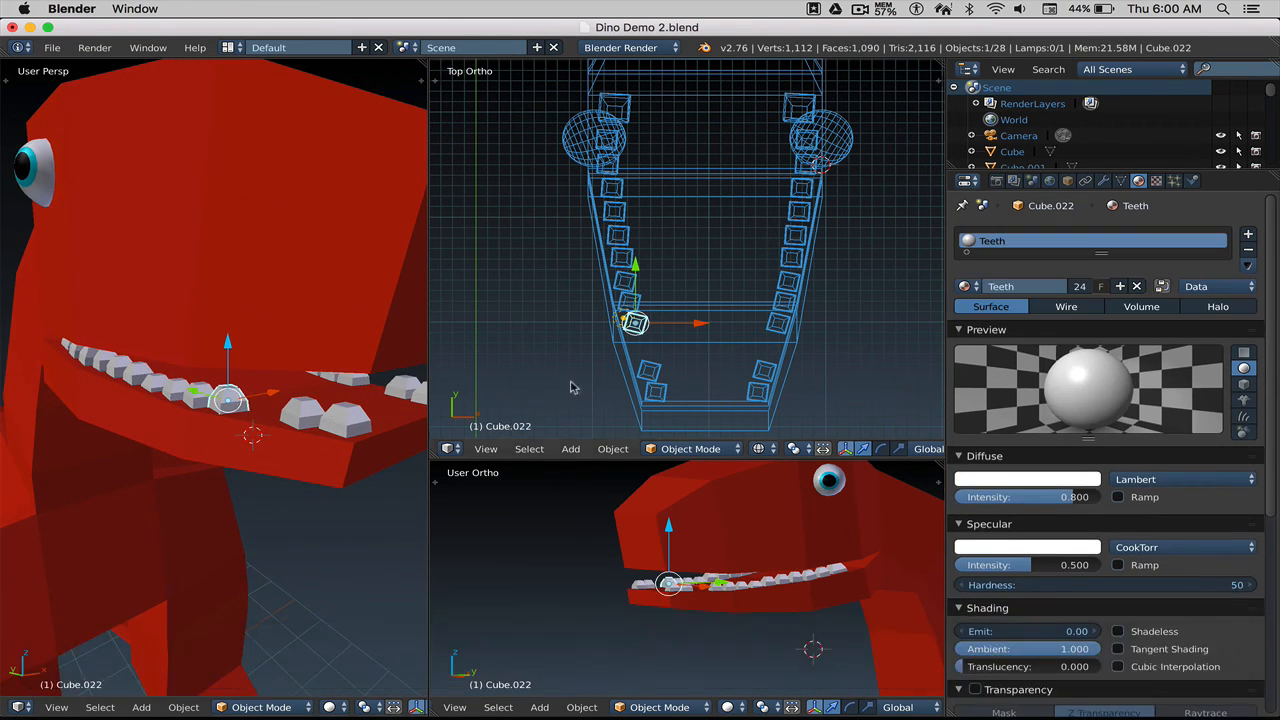
shift+middle_drag(643, 340, 642, 295)
scroll(639, 322, up, 3)
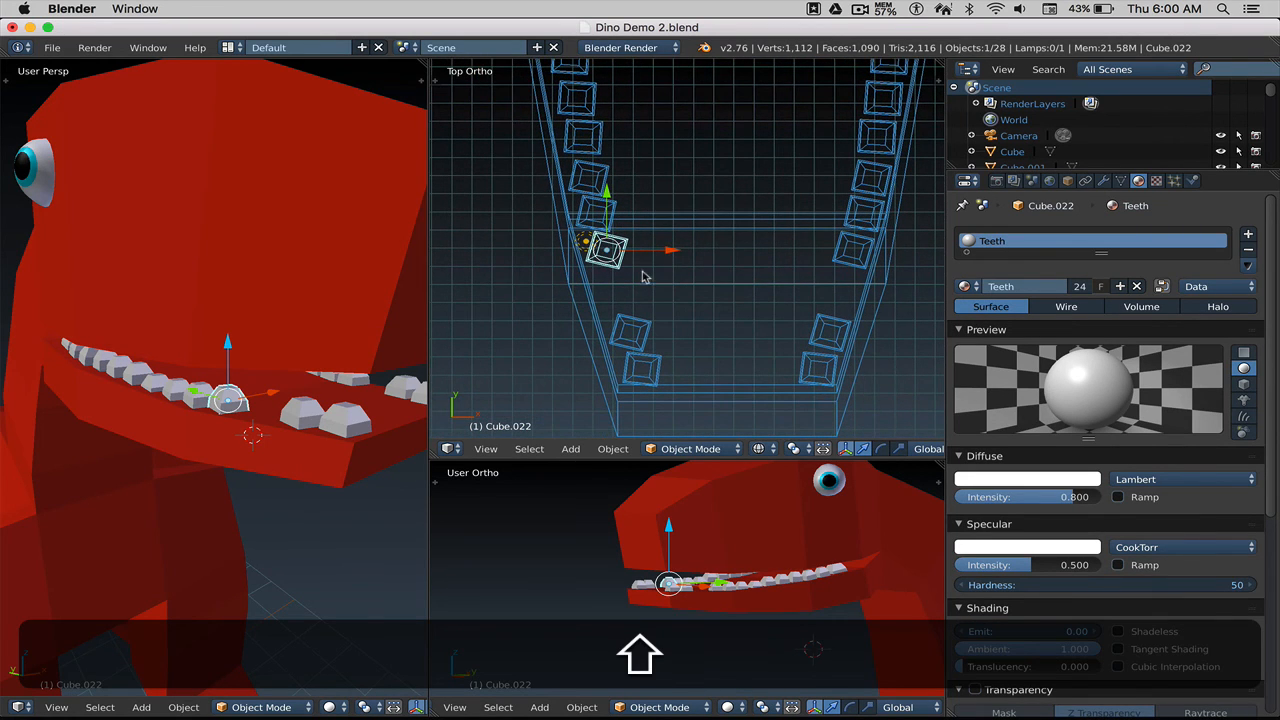
key(shift+d)
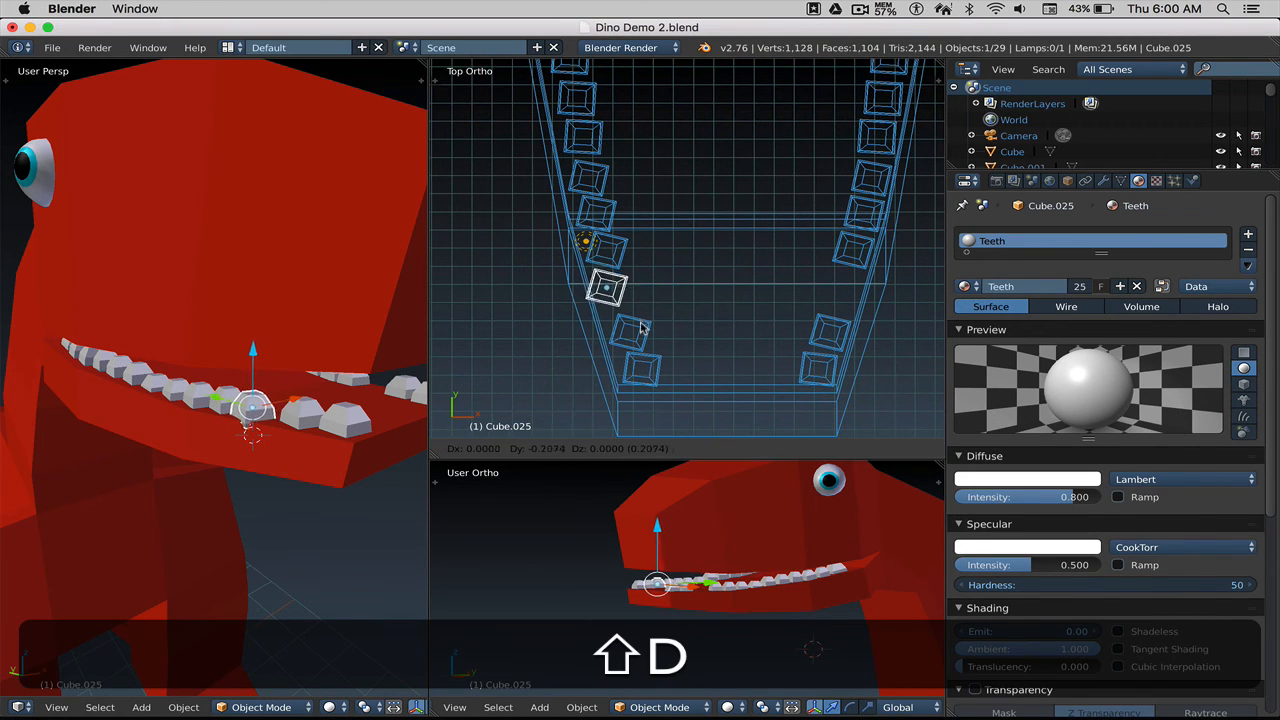
click(650, 330)
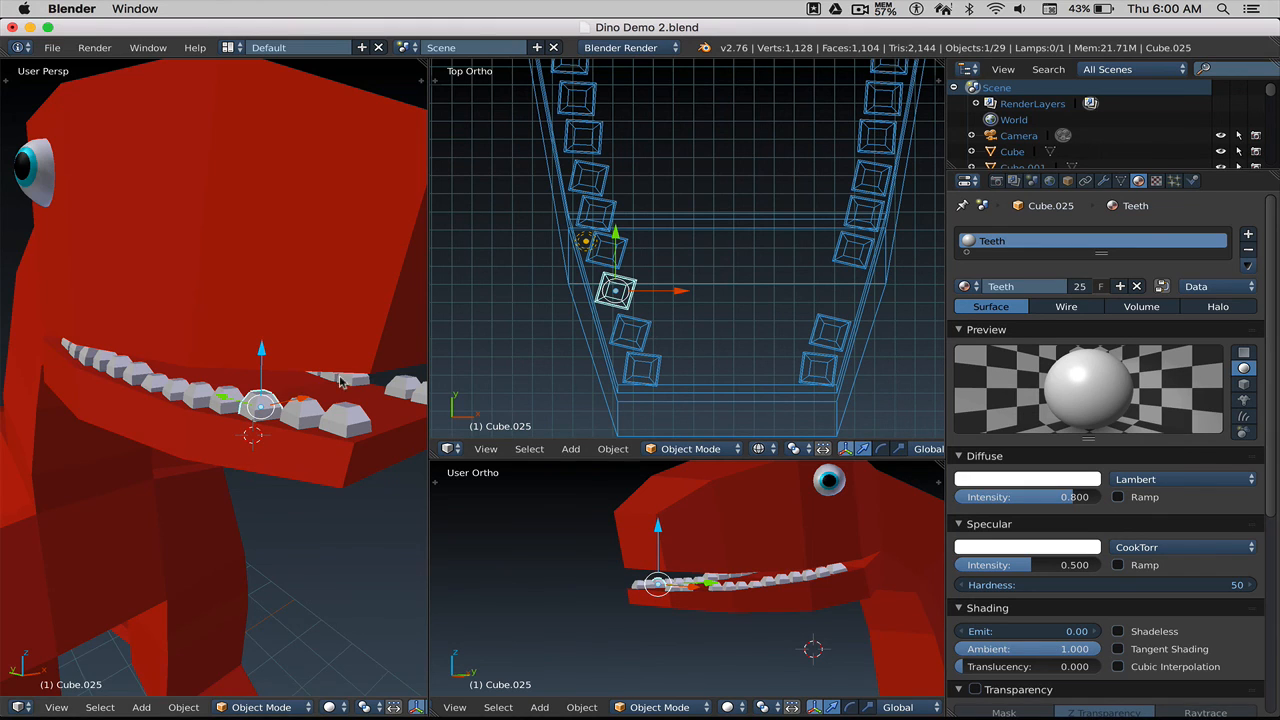
Step: Duplicate the mirrored side's front corner tooth about 0.2 units inward along the jaw's front edge and rotate the copy about -4 degrees to straighten it
scroll(342, 386, up, 2)
key(a)
scroll(323, 354, down, 4)
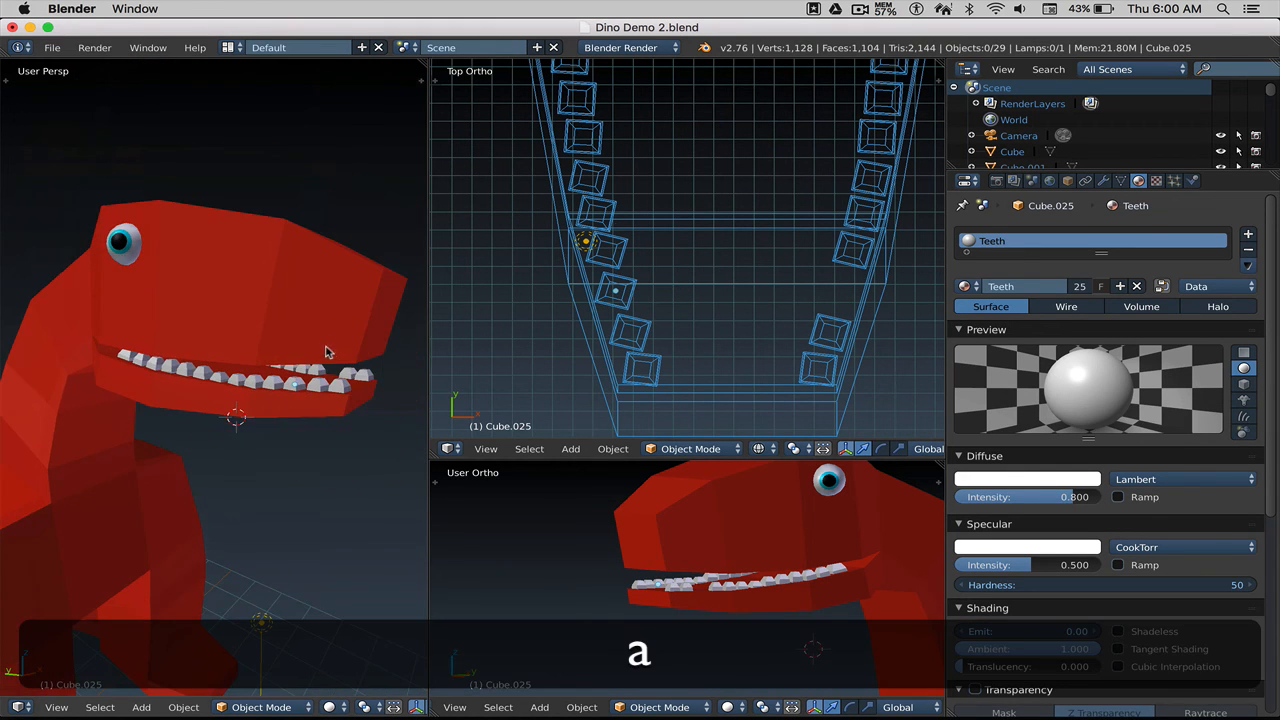
middle_drag(323, 354, 225, 349)
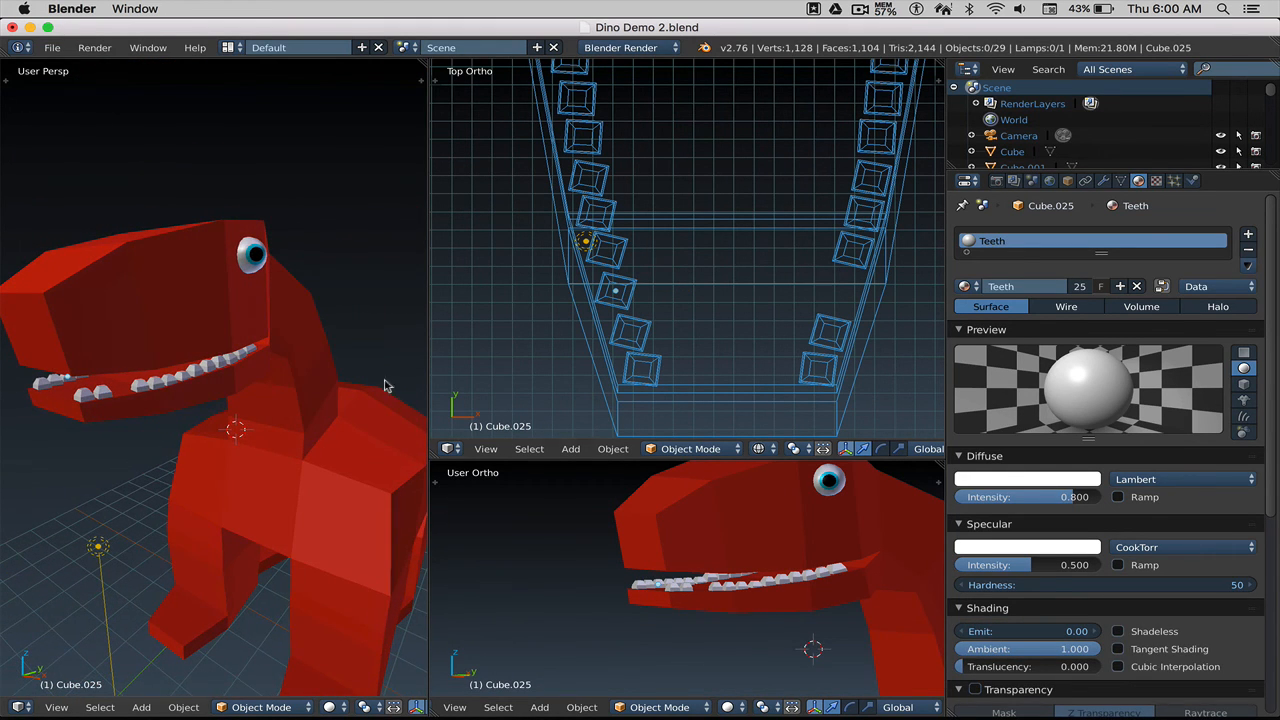
shift+middle_drag(677, 331, 675, 288)
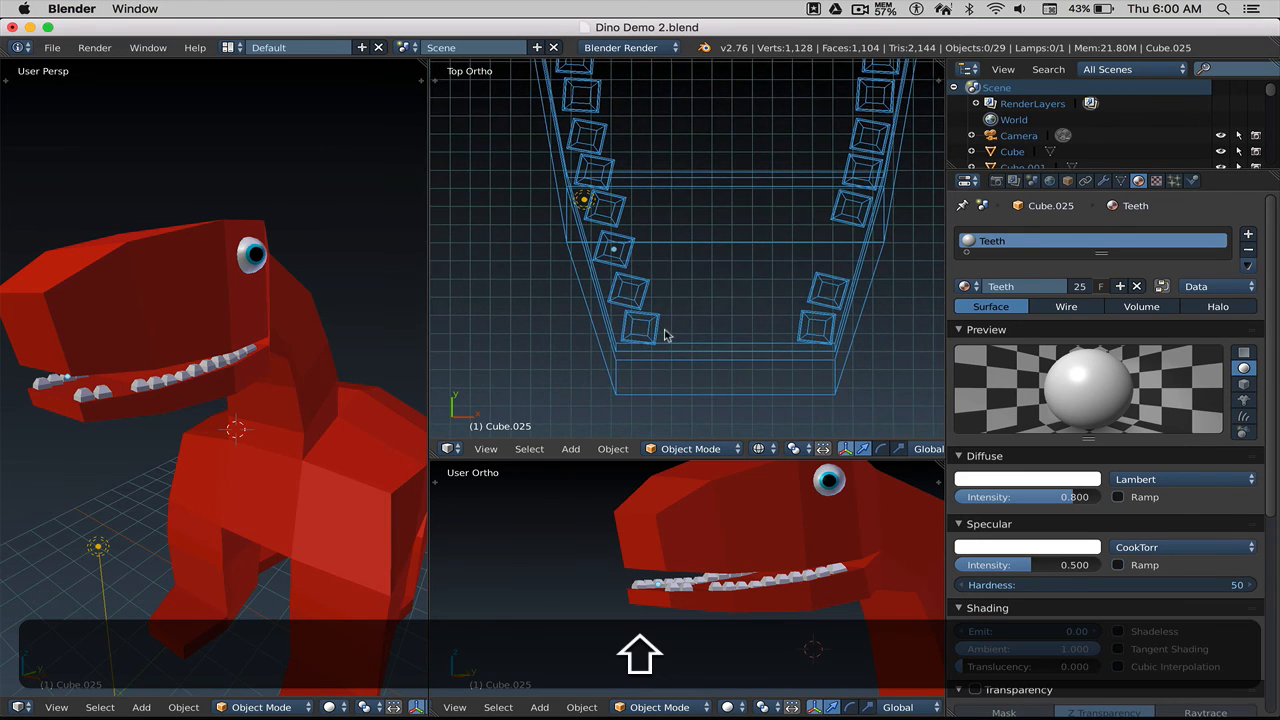
scroll(666, 333, up, 1)
right_click(643, 349)
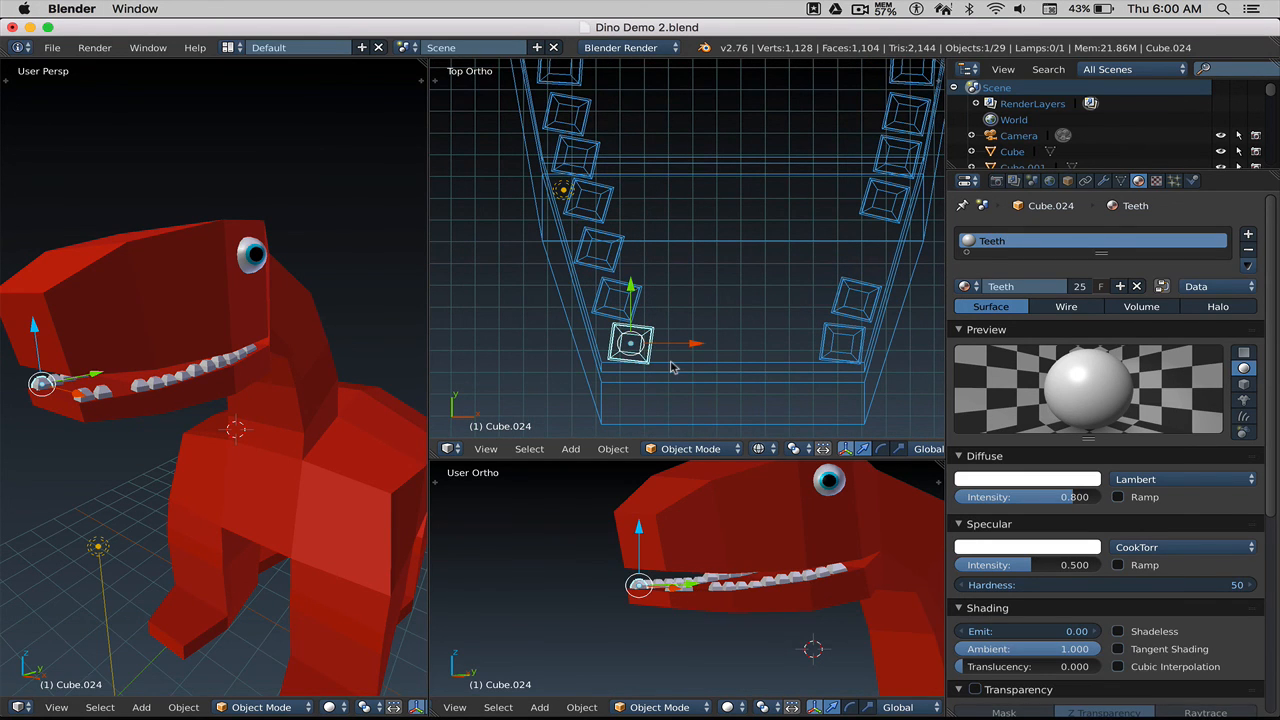
key(shift+d)
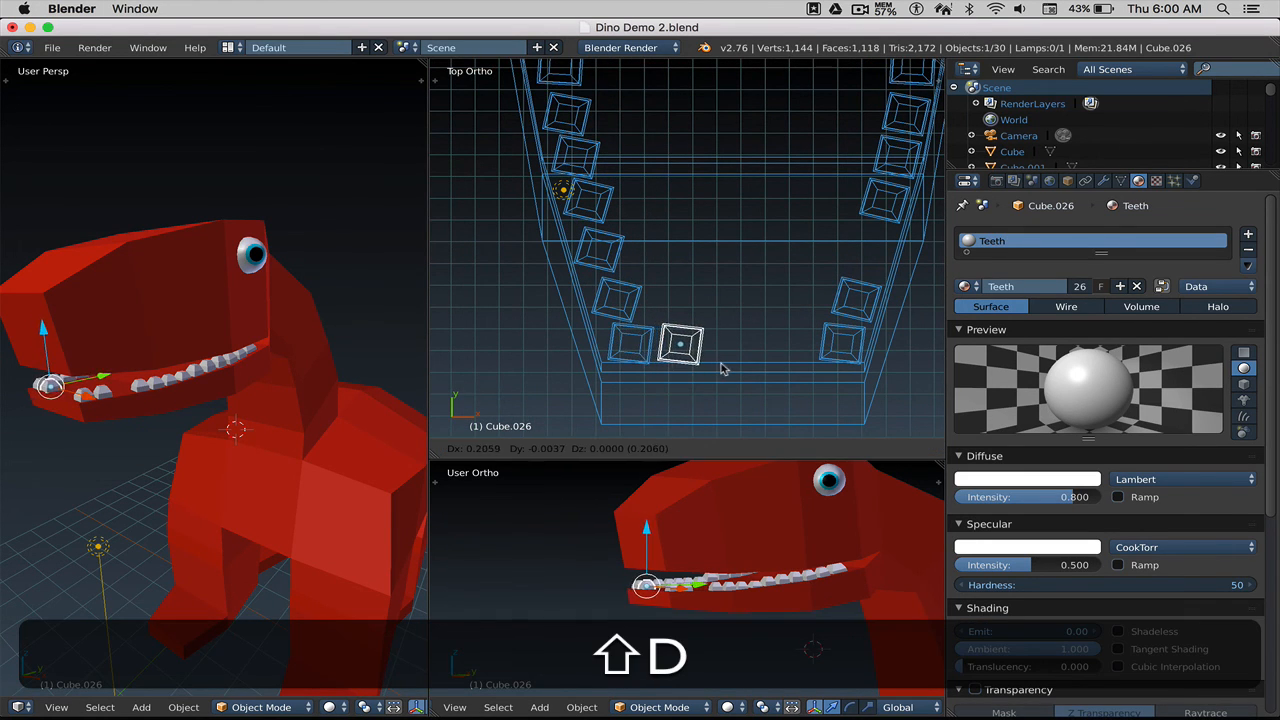
click(721, 376)
key(r)
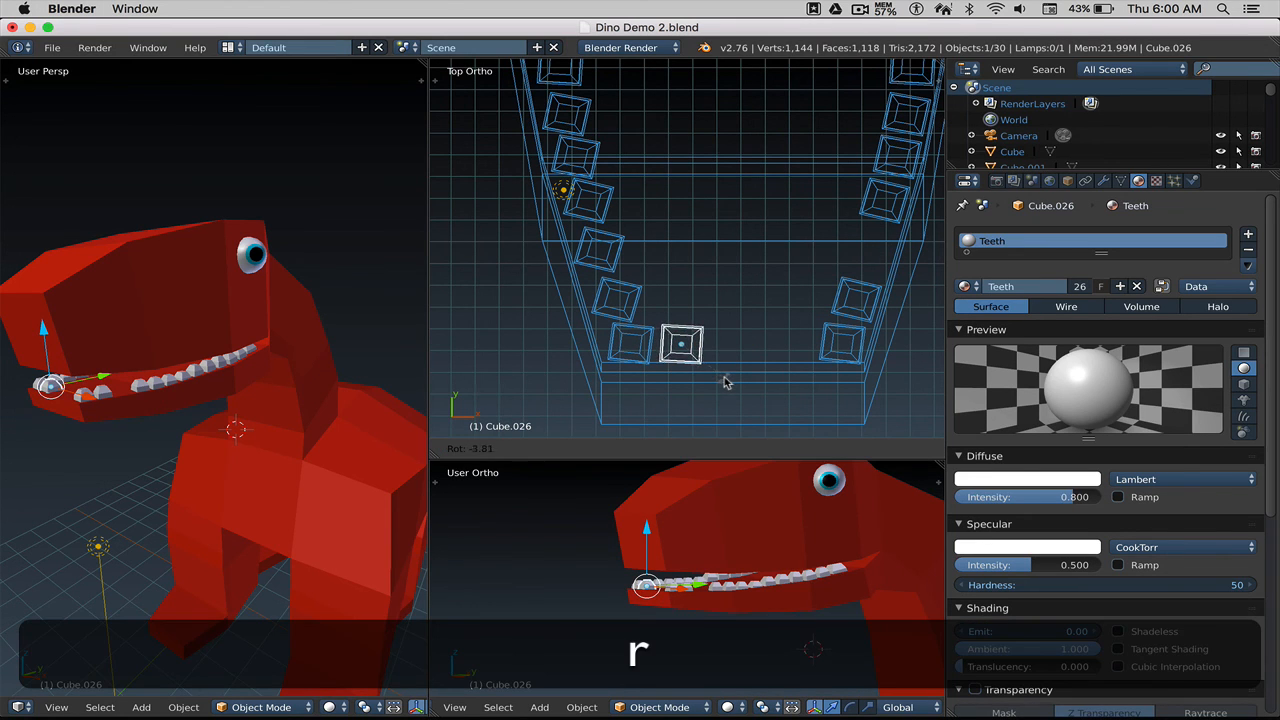
click(726, 380)
Step: Add two more copies of the straightened tooth, spaced about 0.2 units apart, to complete the row along the jaw's front edge
scroll(136, 400, up, 3)
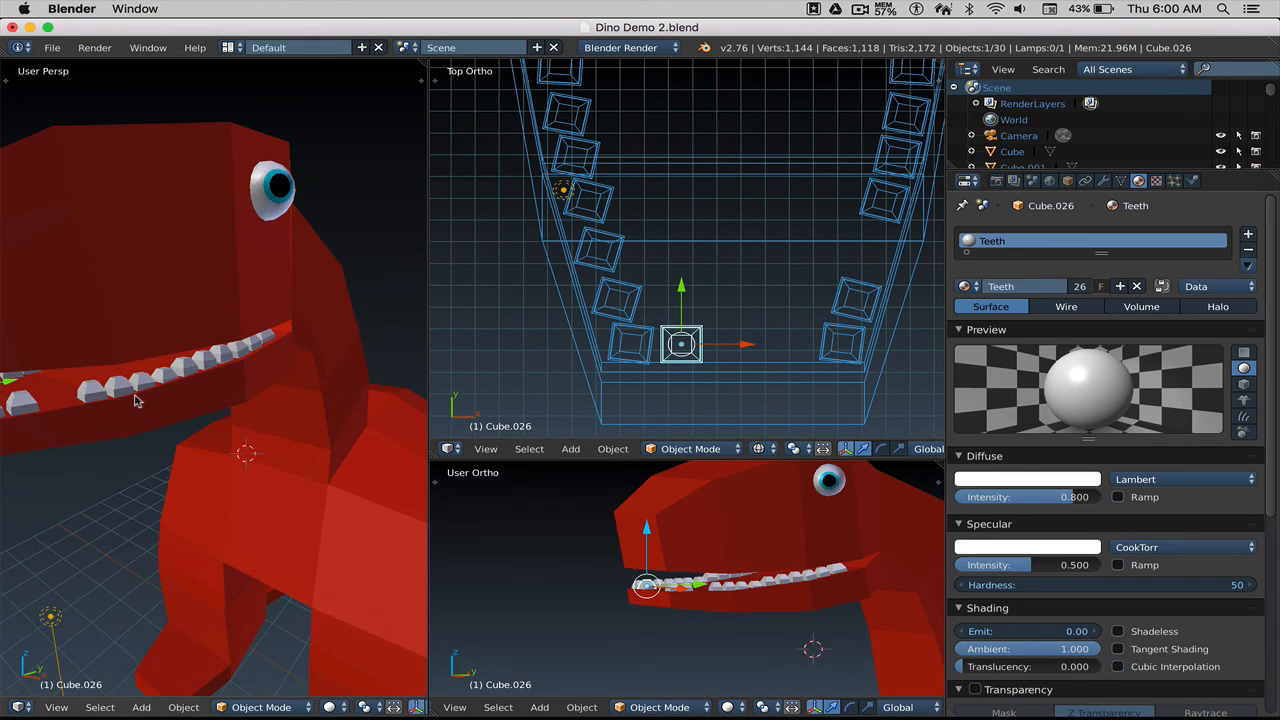
shift+middle_drag(136, 400, 308, 360)
scroll(294, 358, up, 1)
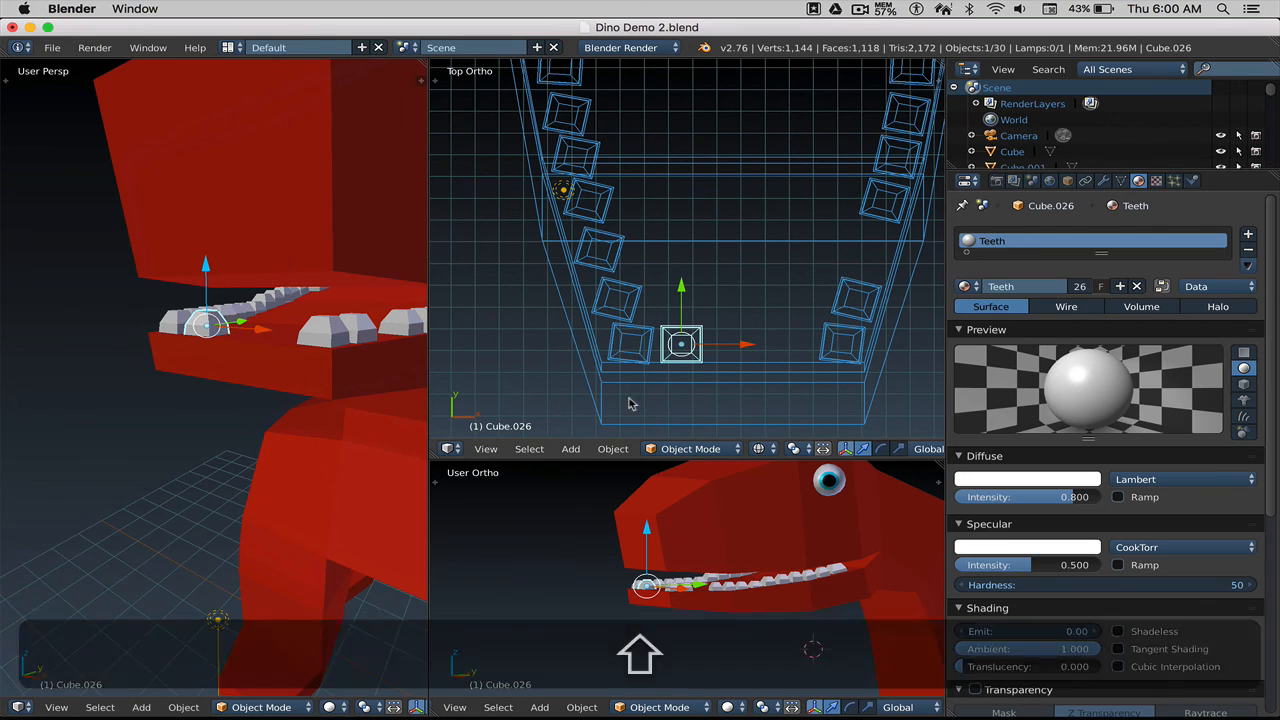
key(shift+d)
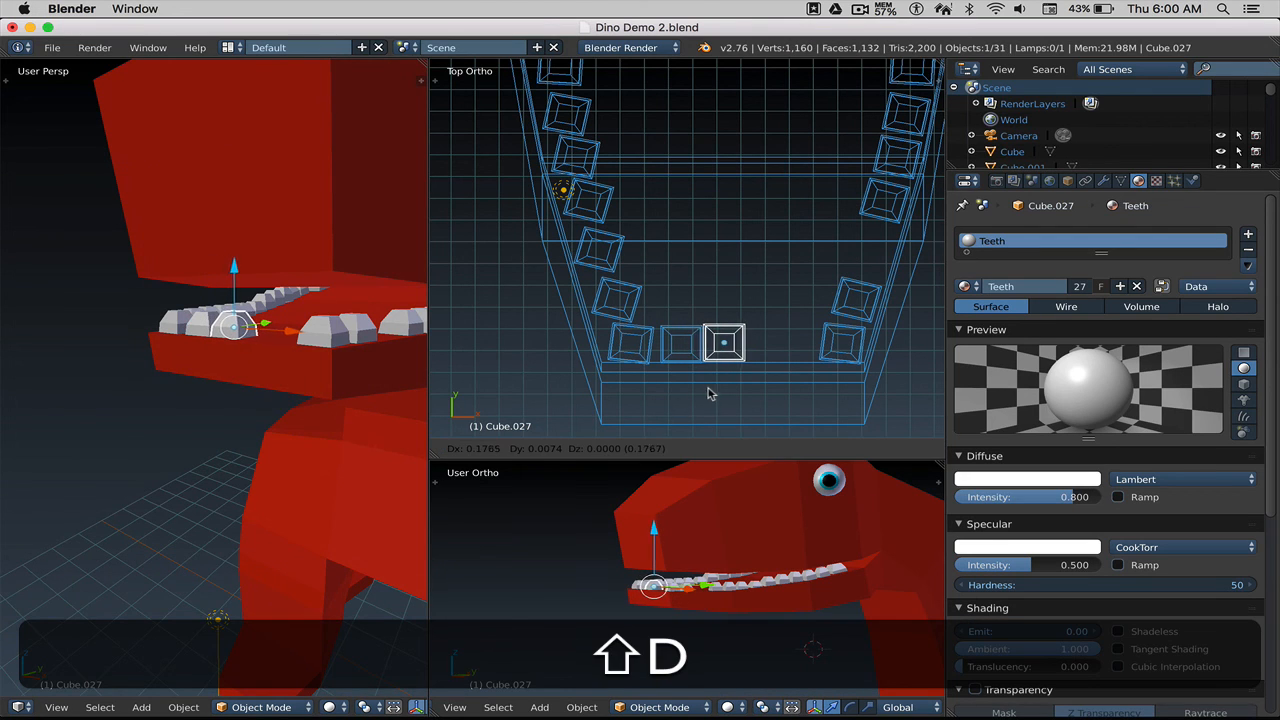
click(718, 395)
key(shift+d)
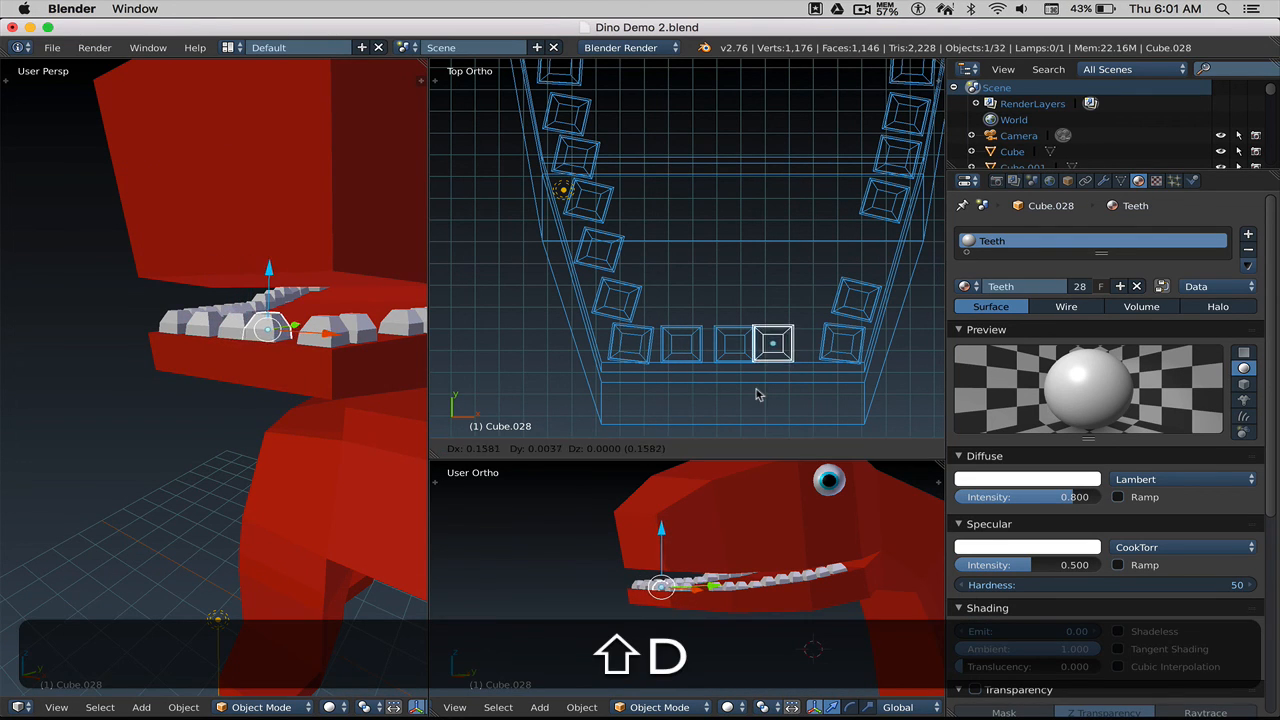
click(776, 394)
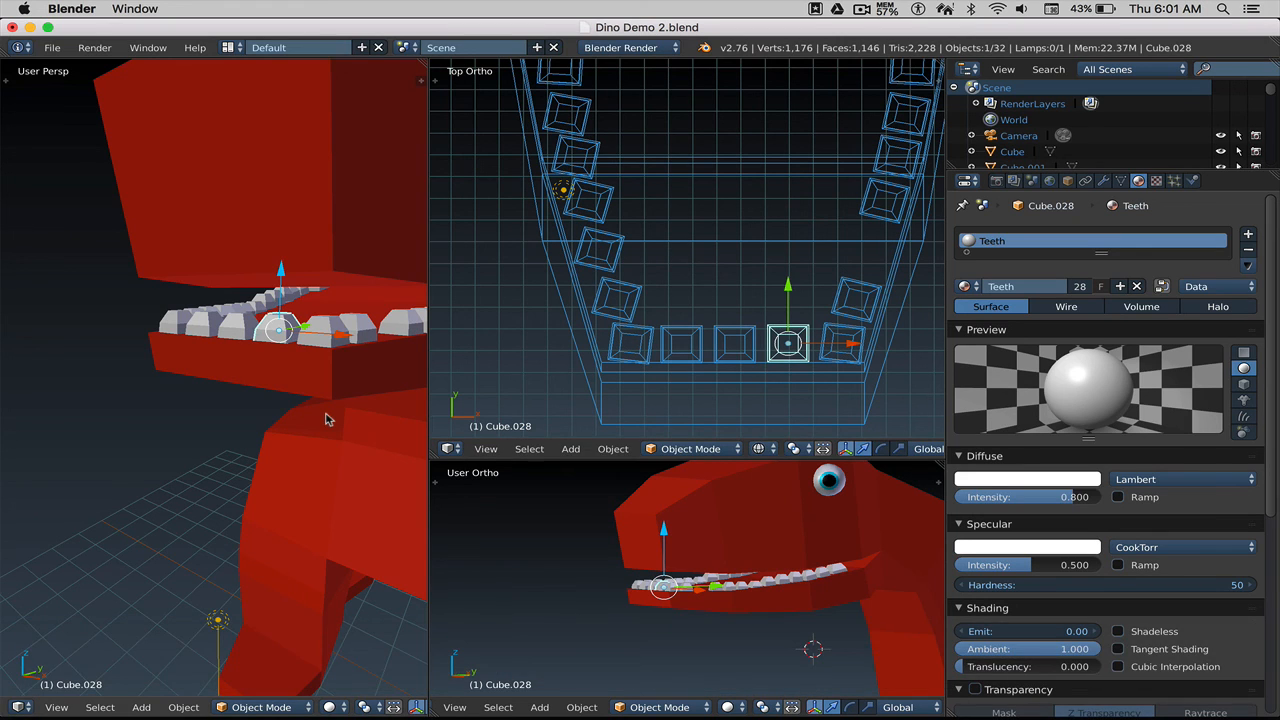
Step: Scale the last front tooth to about 0.84 of its size, deselect everything and save the file
key(s)
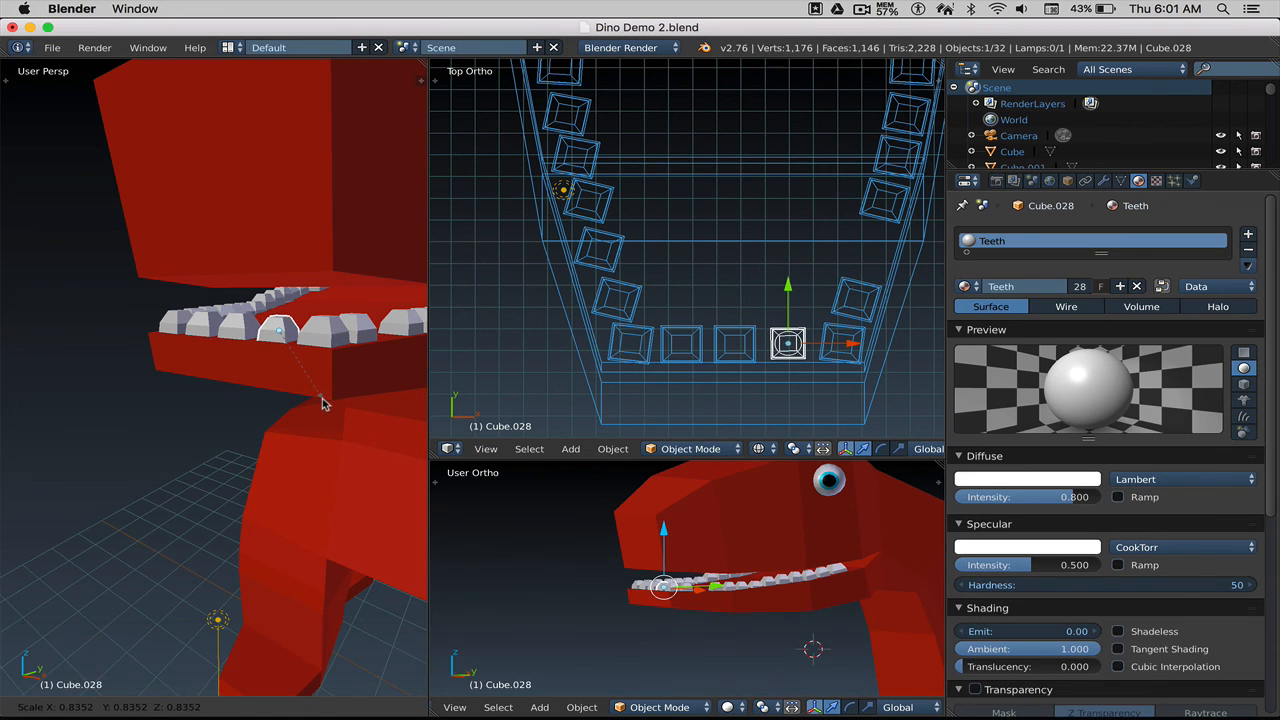
click(327, 414)
key(a)
key(ctrl+a)
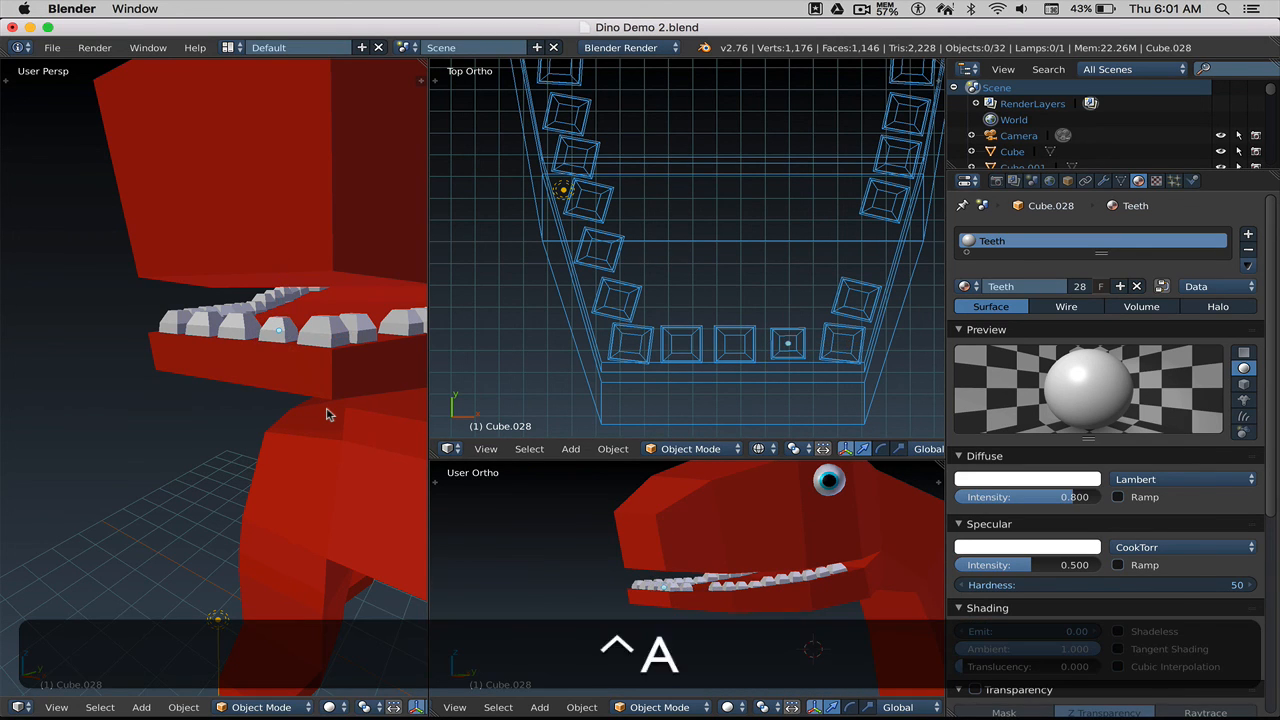
key(ctrl+s)
click(328, 414)
Step: Place the 3D cursor in the head, midway between the two eyes in the top view
scroll(328, 414, down, 3)
middle_drag(327, 414, 289, 397)
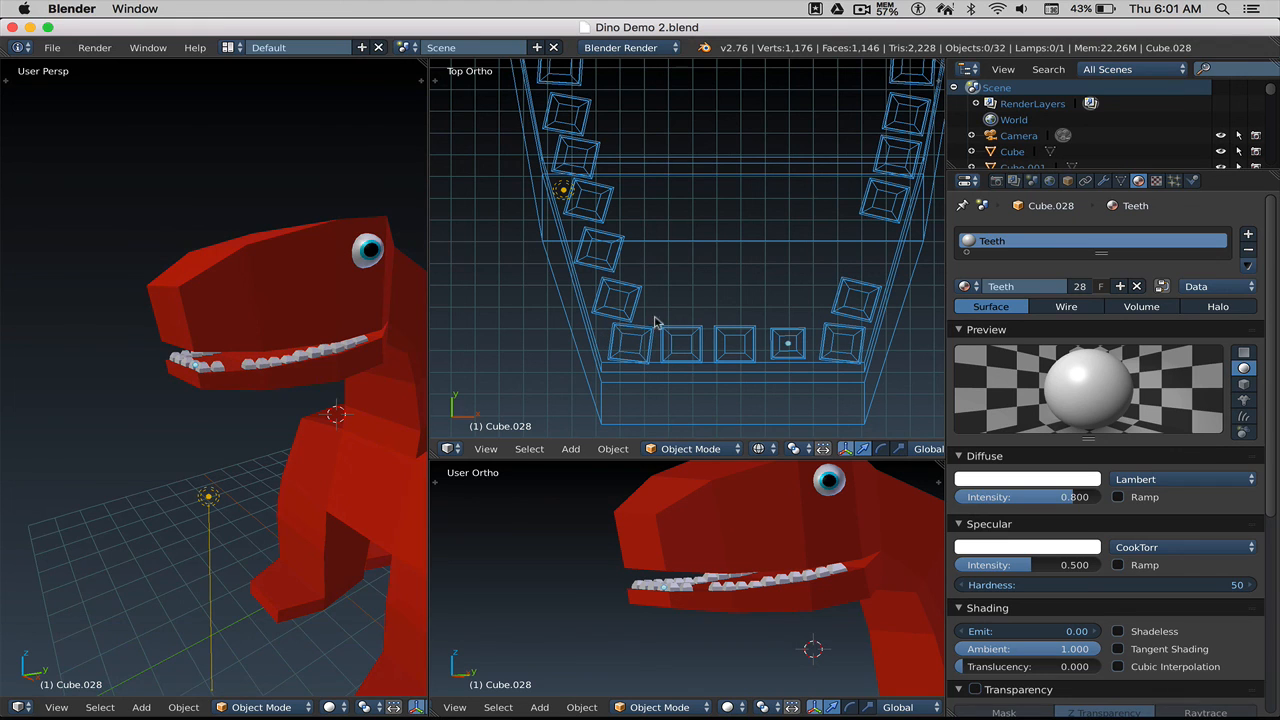
mouse_move(286, 346)
shift+middle_down()
mouse_move(274, 400)
mouse_move(266, 360)
mouse_move(267, 379)
mouse_move(275, 365)
shift+middle_up()
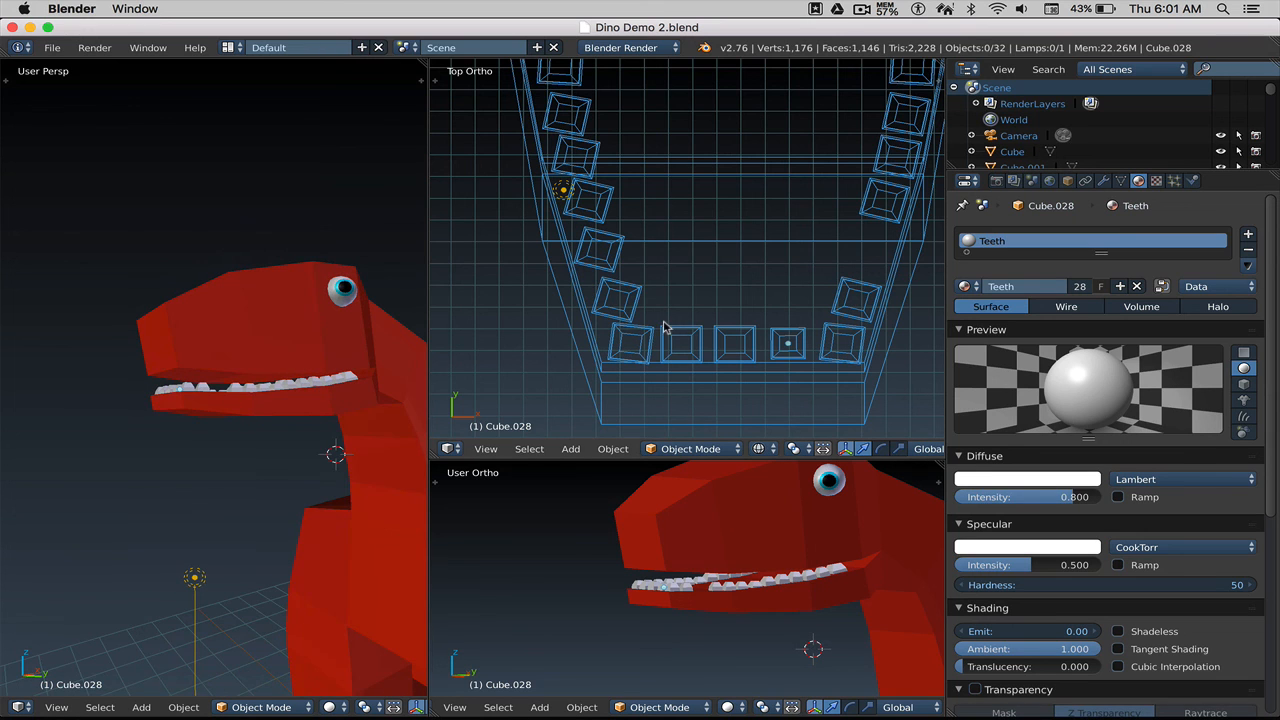
scroll(665, 328, down, 2)
shift+scroll(672, 340, up, 2)
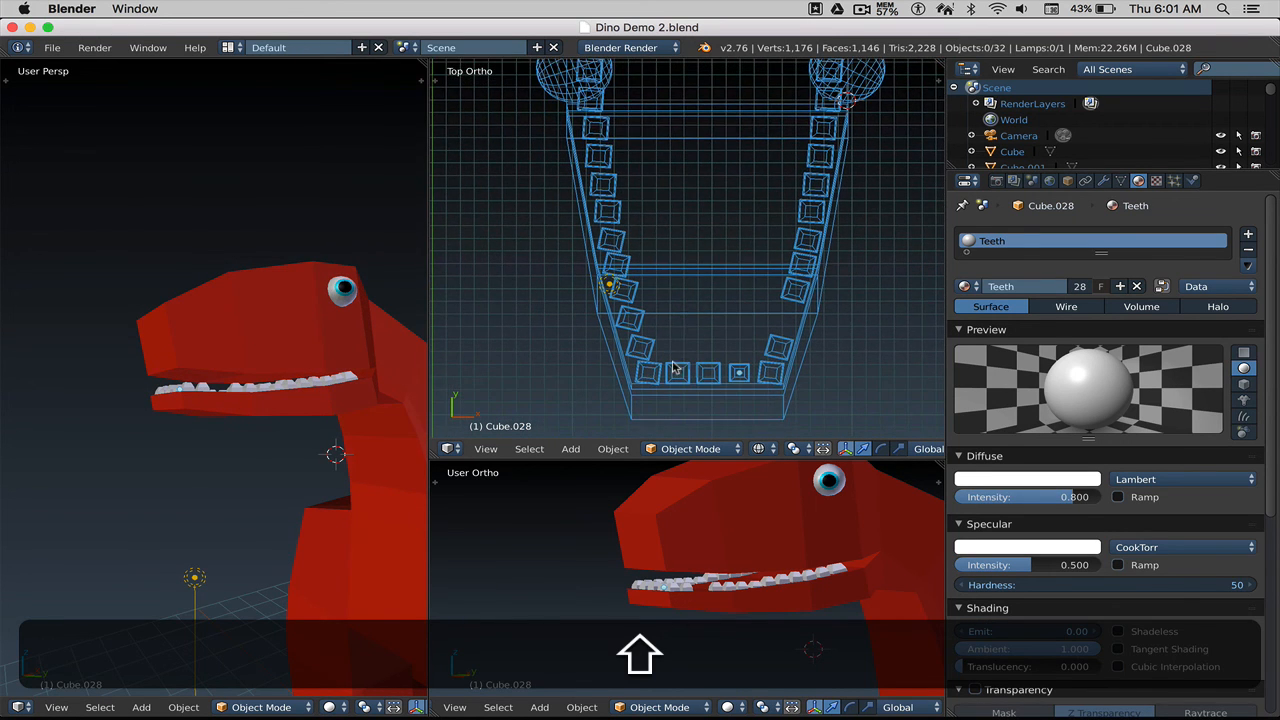
scroll(669, 313, down, 1)
shift+middle_drag(673, 302, 667, 343)
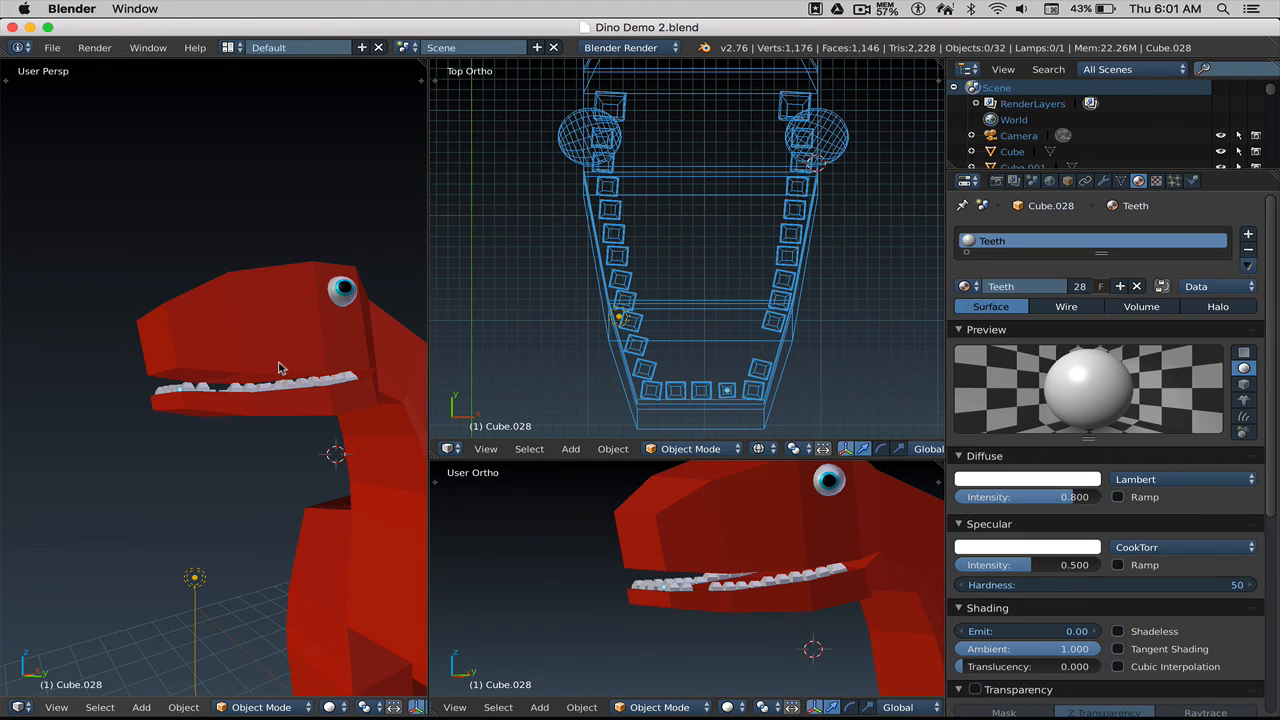
mouse_move(240, 342)
middle_down()
mouse_move(243, 386)
mouse_move(247, 323)
middle_up()
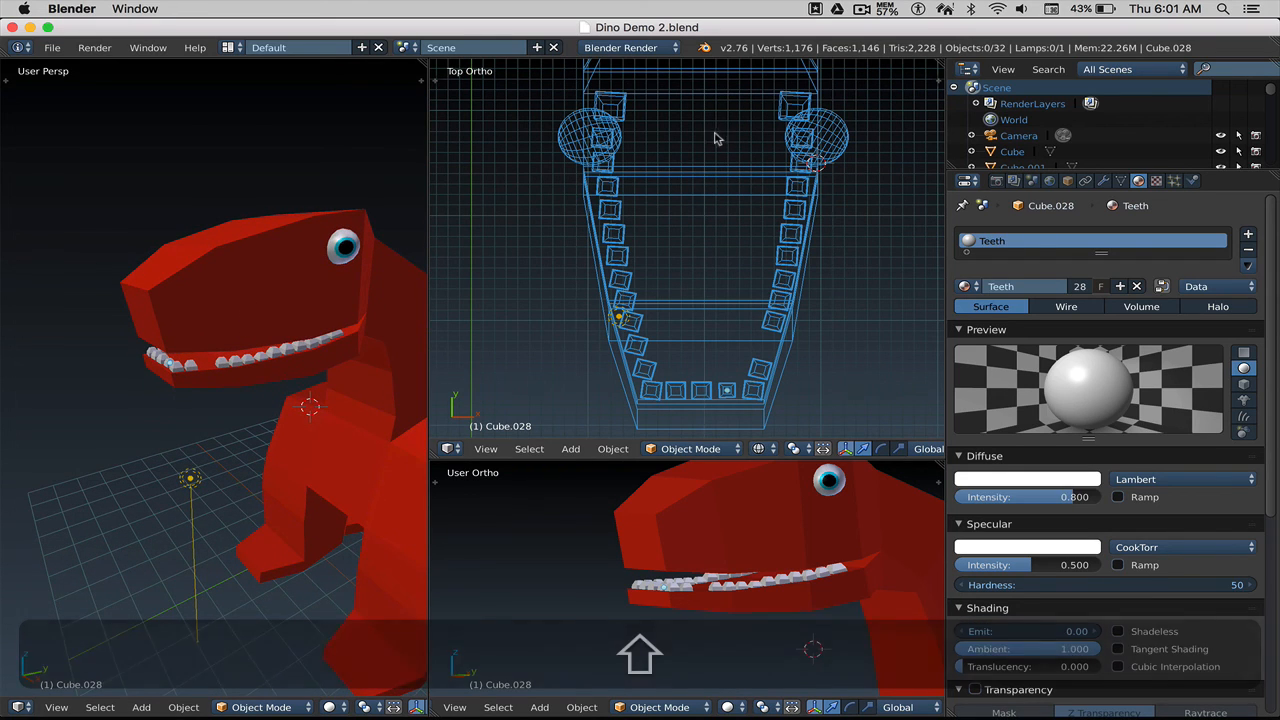
click(704, 132)
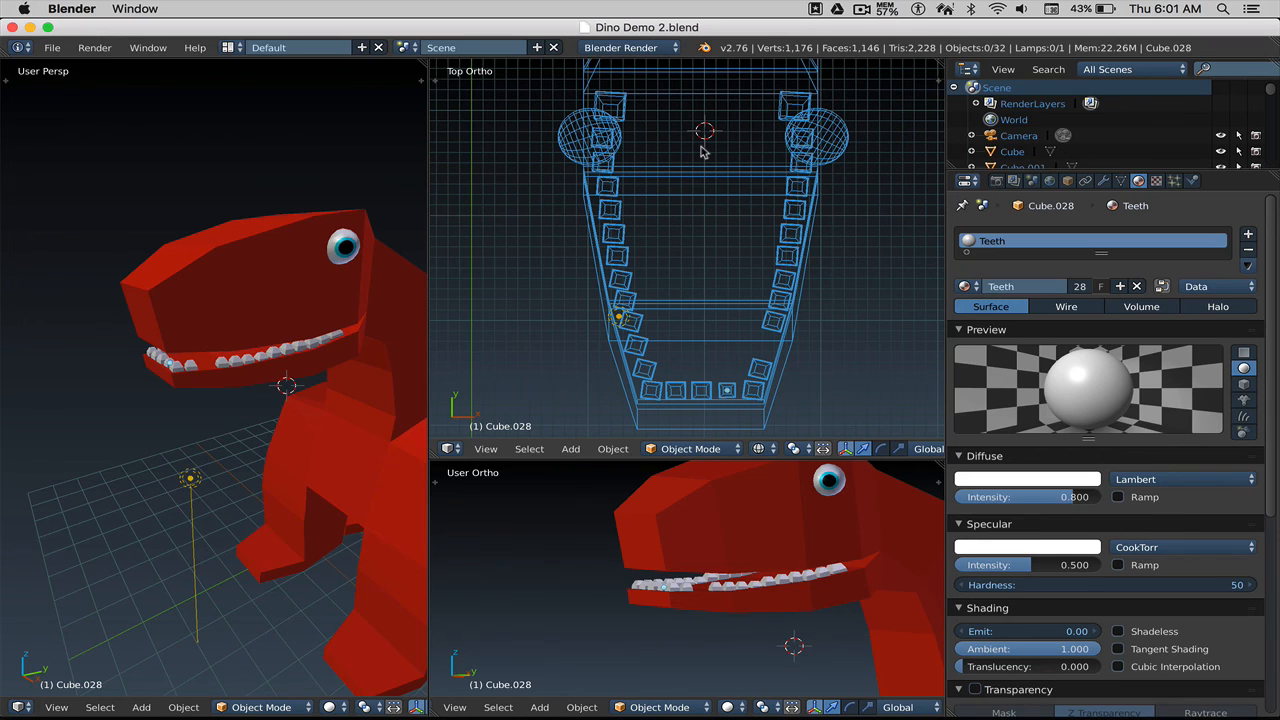
key(shift)
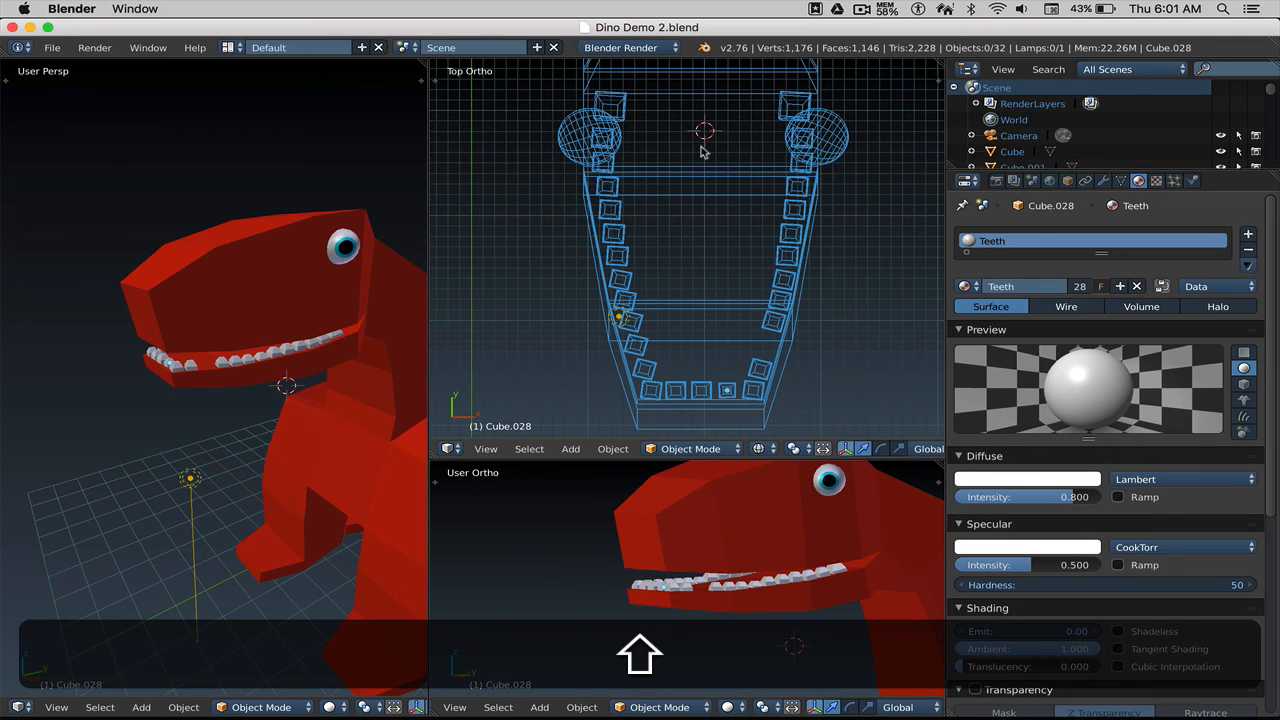